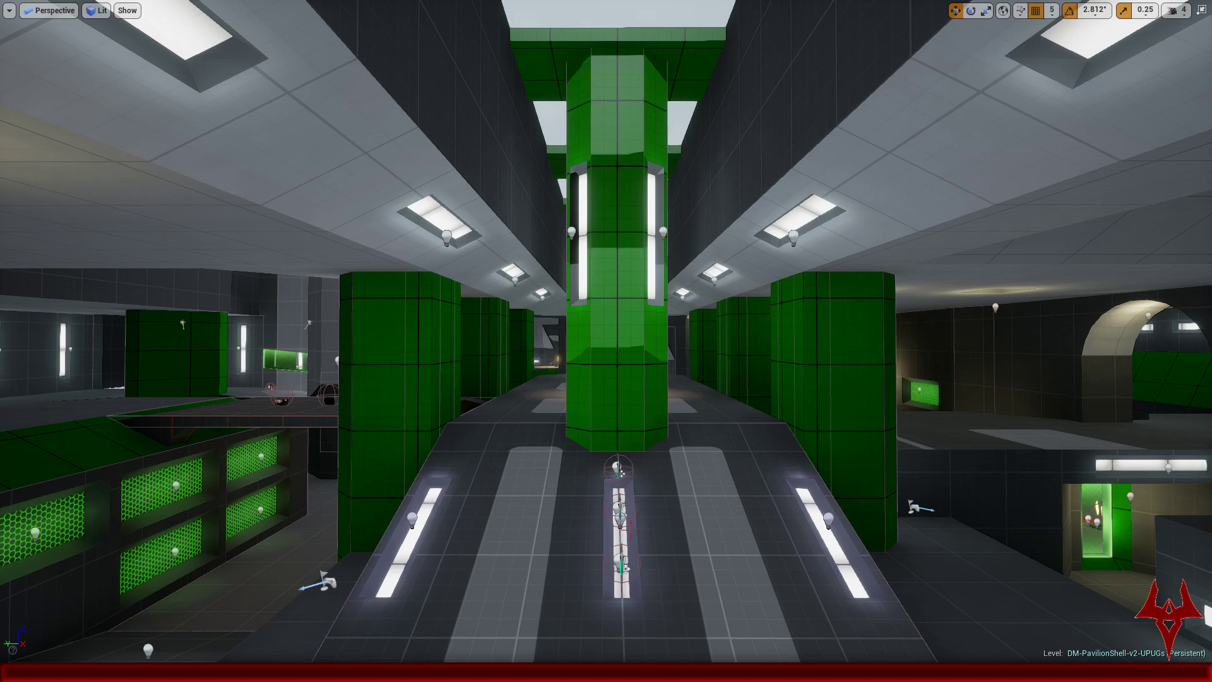
# Step: Examine the central hall's ramp, green pillars and recessed ceiling lights, along with the side rooms around it
pyautogui.press('w')
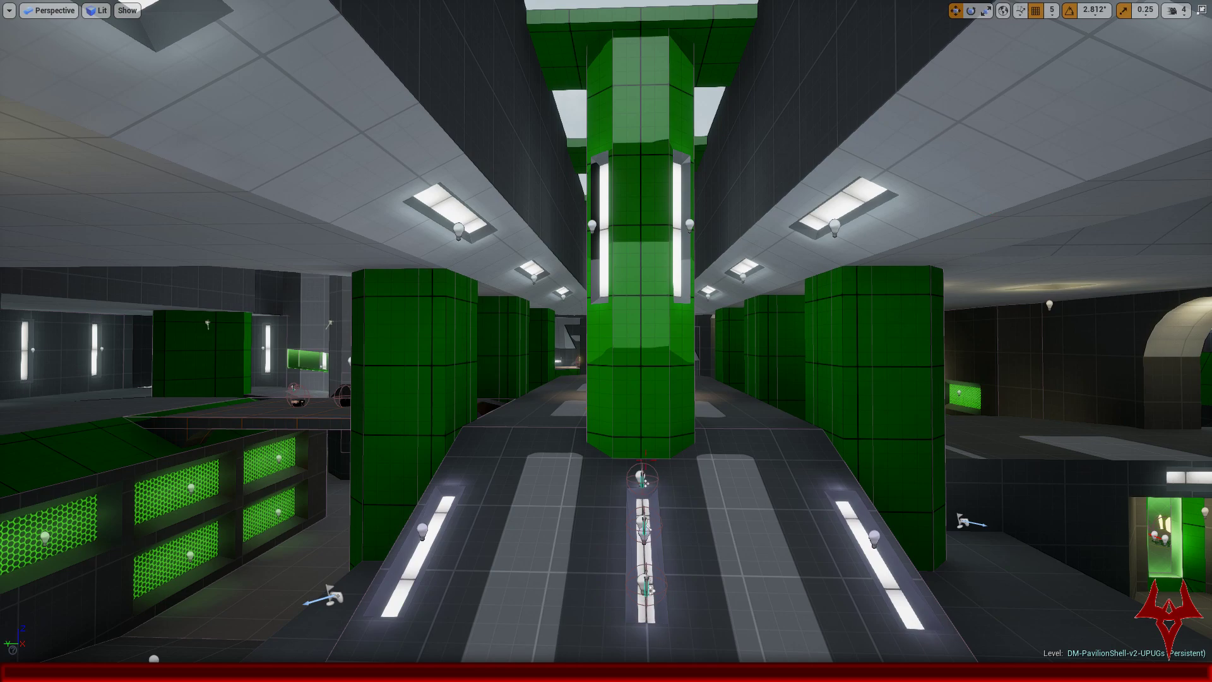
pyautogui.press('w')
pyautogui.moveTo(607, 341)
pyautogui.mouseDown(button='right')
pyautogui.moveTo(885, 341)
pyautogui.moveTo(986, 322)
pyautogui.moveTo(547, 332)
pyautogui.moveTo(609, 332)
pyautogui.mouseUp(button='right')
pyautogui.press('s')
pyautogui.press('d')
pyautogui.press('w')
pyautogui.press('w')
pyautogui.moveTo(752, 341); pyautogui.dragTo(822, 341, button='right')
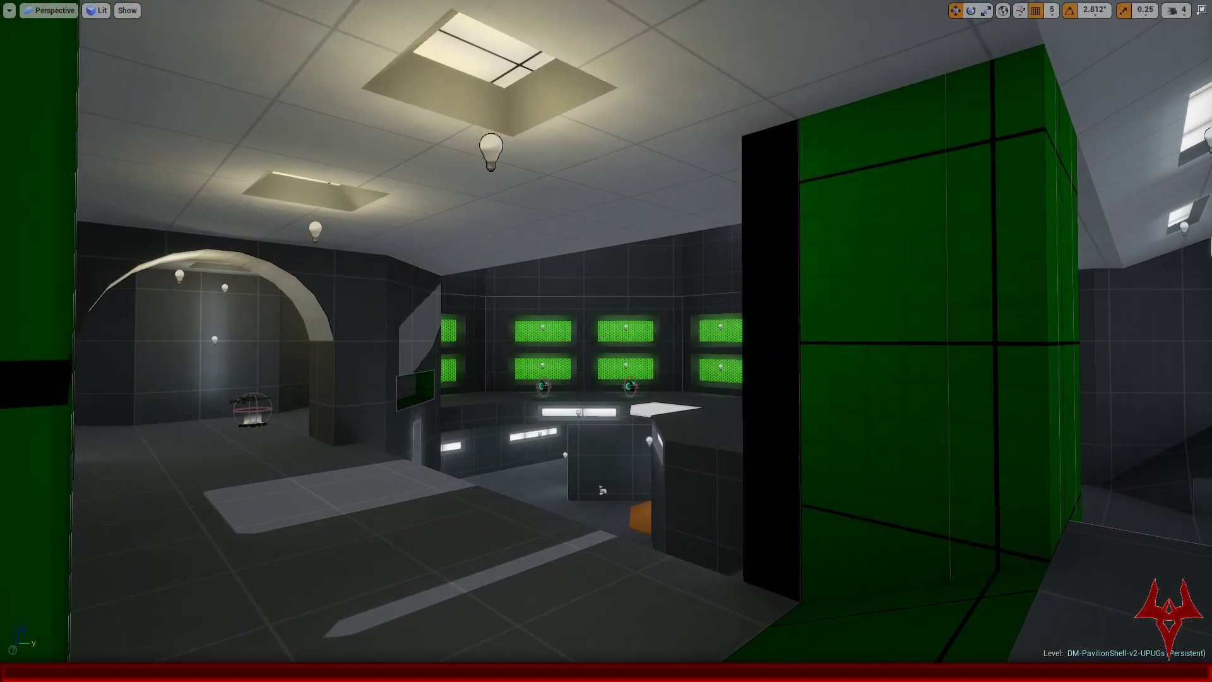
pyautogui.moveTo(821, 341); pyautogui.dragTo(909, 336, button='right')
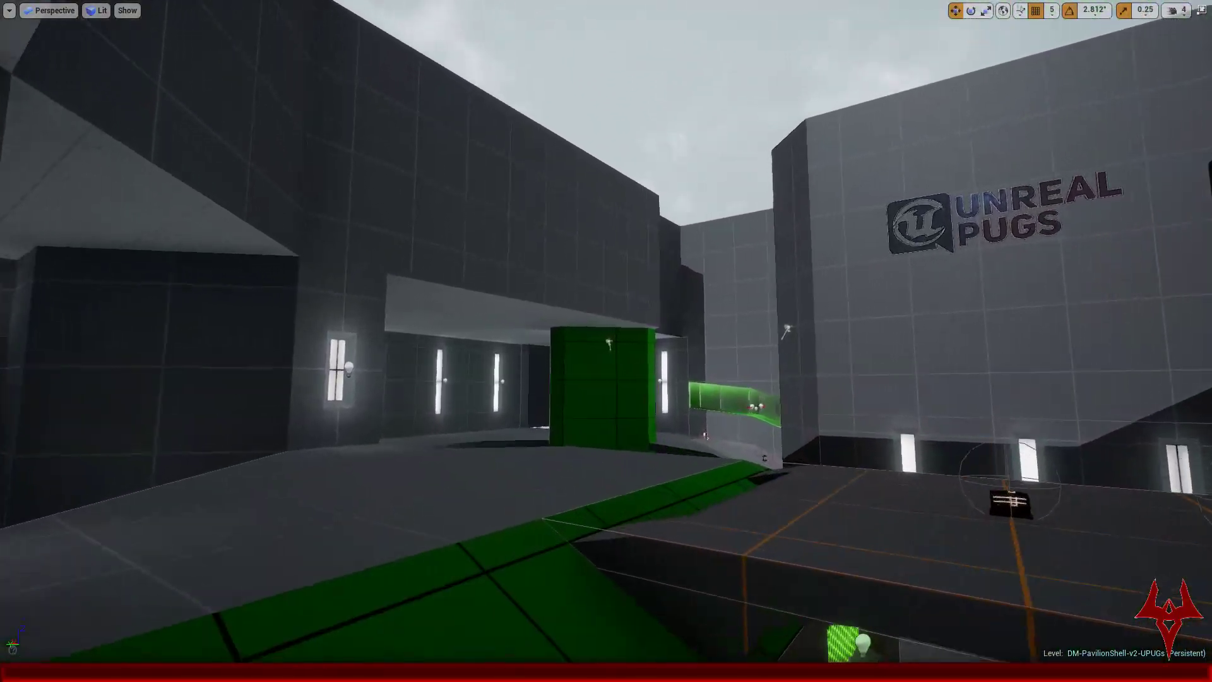
pyautogui.moveTo(607, 342); pyautogui.dragTo(815, 357, button='right')
pyautogui.moveTo(959, 338); pyautogui.dragTo(727, 324, button='right')
pyautogui.moveTo(910, 315); pyautogui.dragTo(872, 320, button='right')
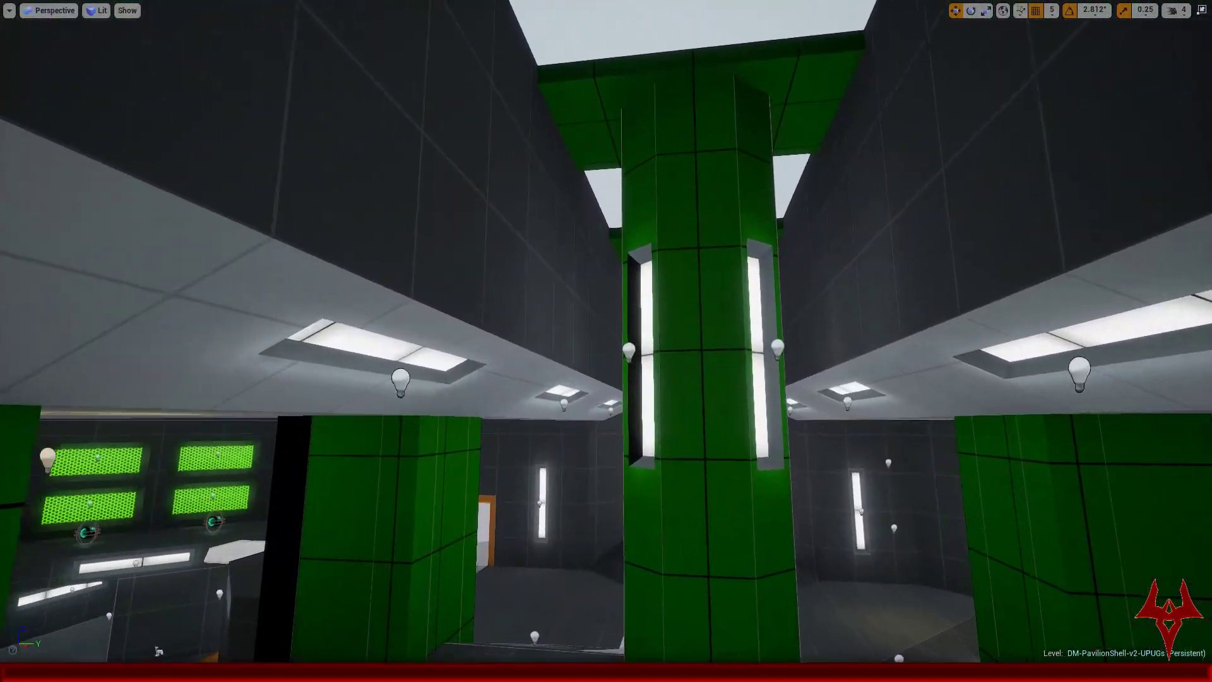
pyautogui.moveTo(871, 320); pyautogui.dragTo(853, 321, button='right')
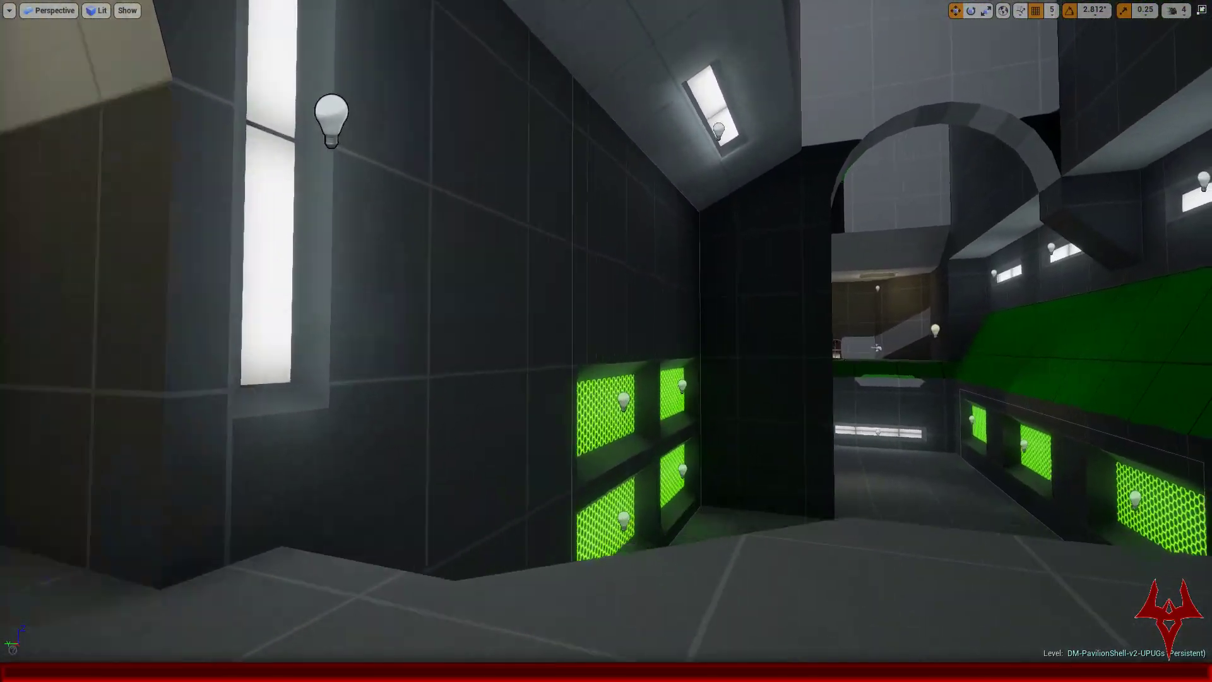
# Step: Inspect the green-edged octagonal platform room, the striped ramp, the outdoor ledge and the hexagon-grid wall panels
pyautogui.moveTo(607, 341); pyautogui.dragTo(679, 342, button='right')
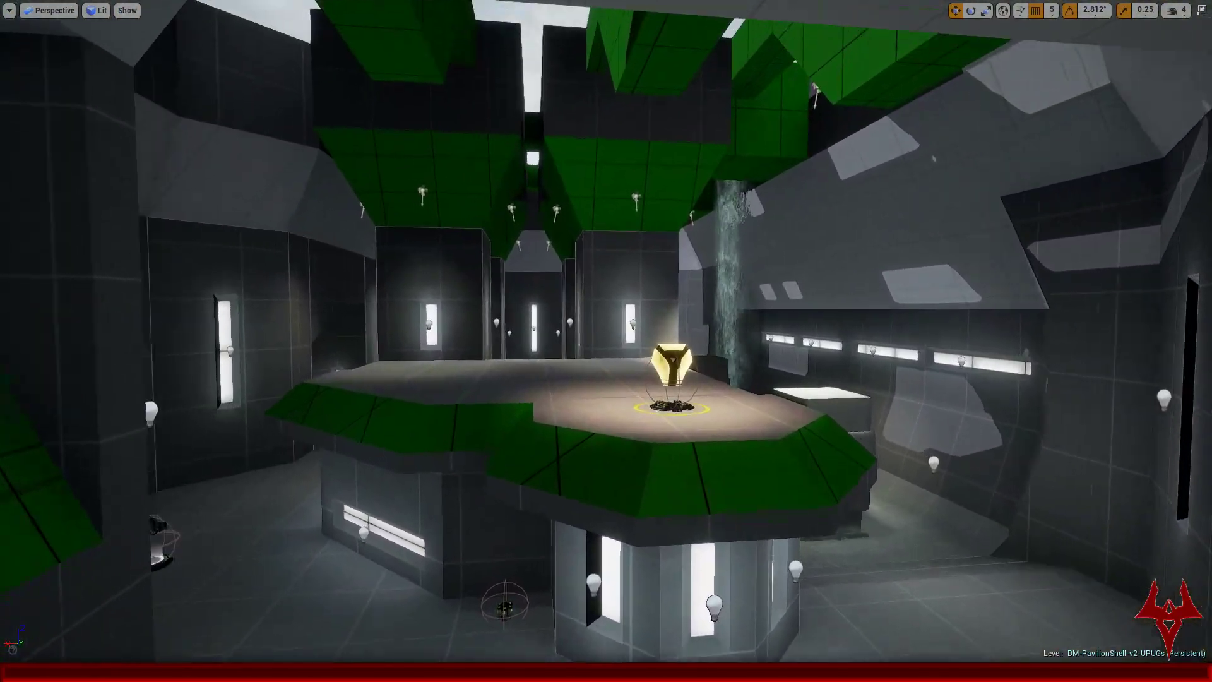
pyautogui.moveTo(607, 341); pyautogui.dragTo(493, 342, button='right')
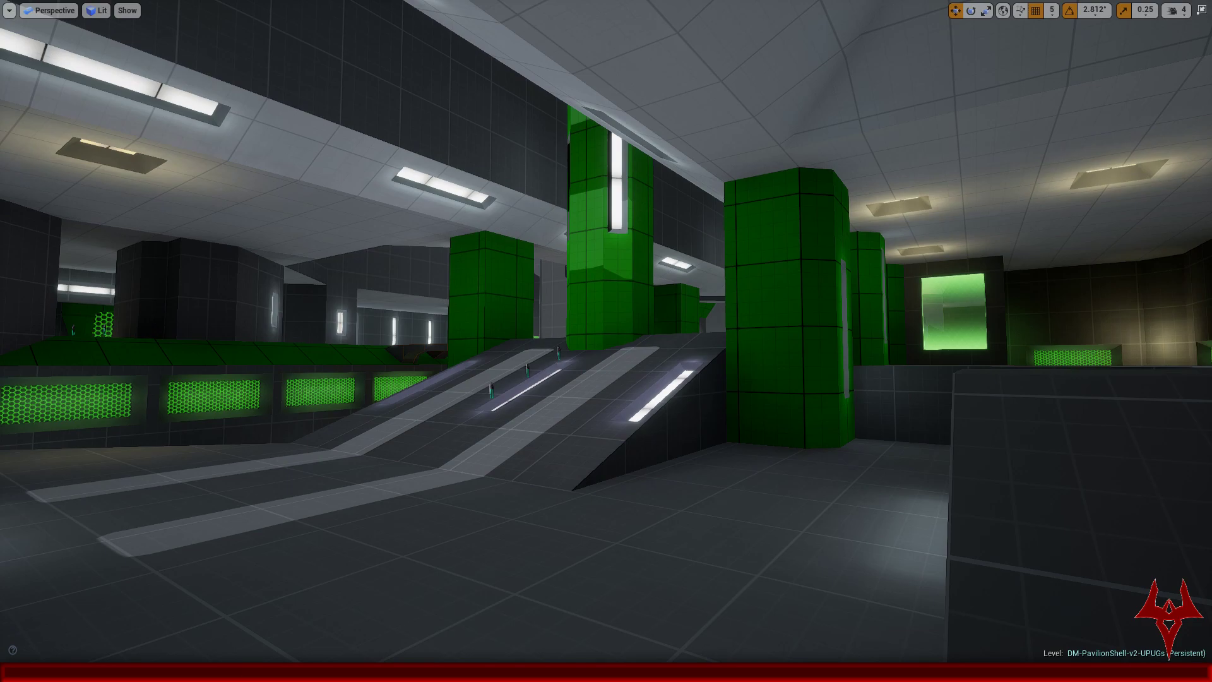
pyautogui.moveTo(493, 341); pyautogui.dragTo(585, 297, button='right')
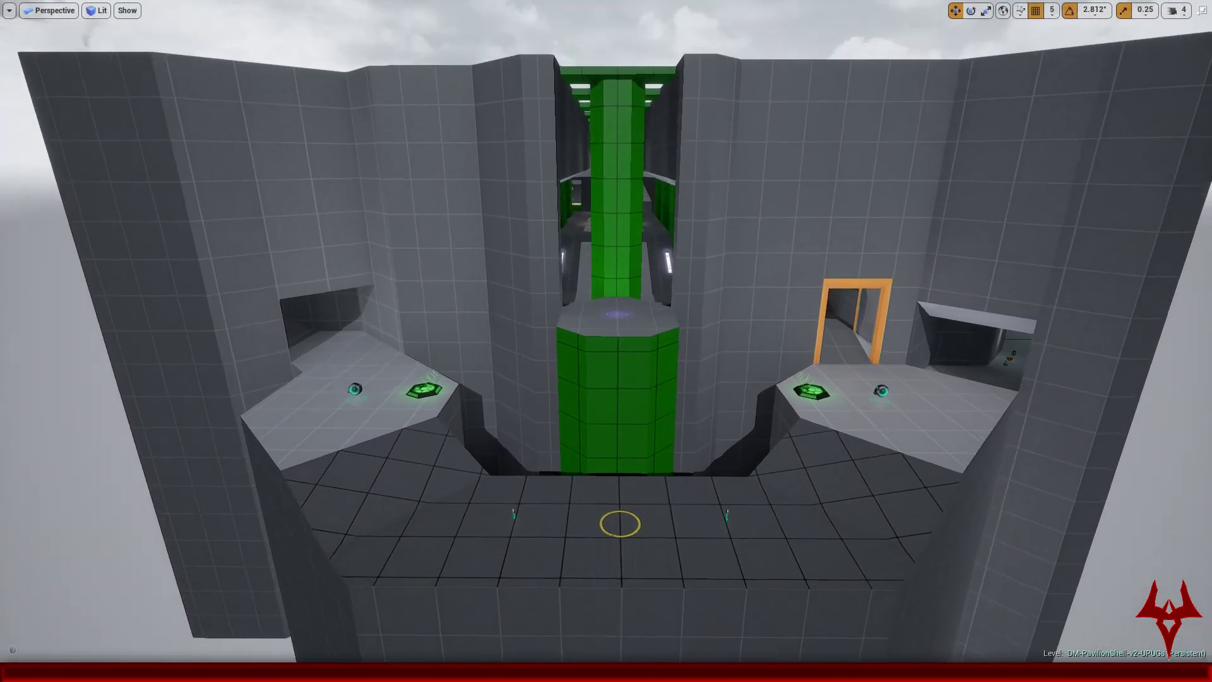
pyautogui.moveTo(584, 296); pyautogui.dragTo(557, 282, button='right')
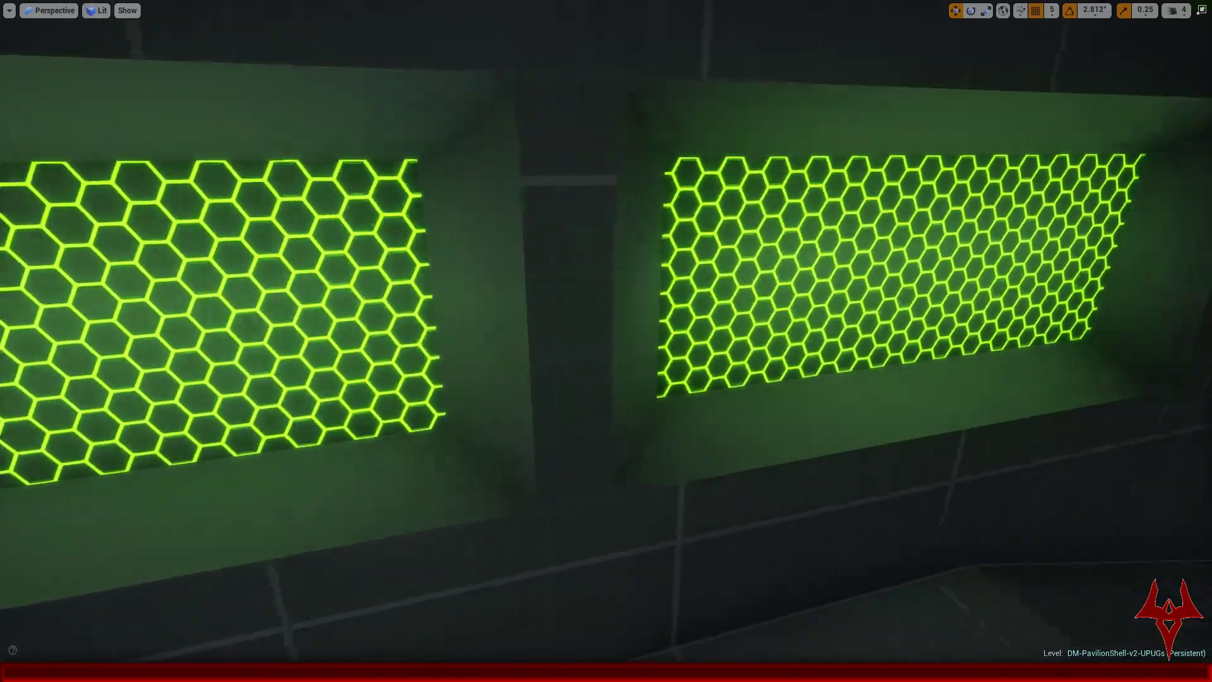
pyautogui.moveTo(555, 280); pyautogui.dragTo(657, 308, button='right')
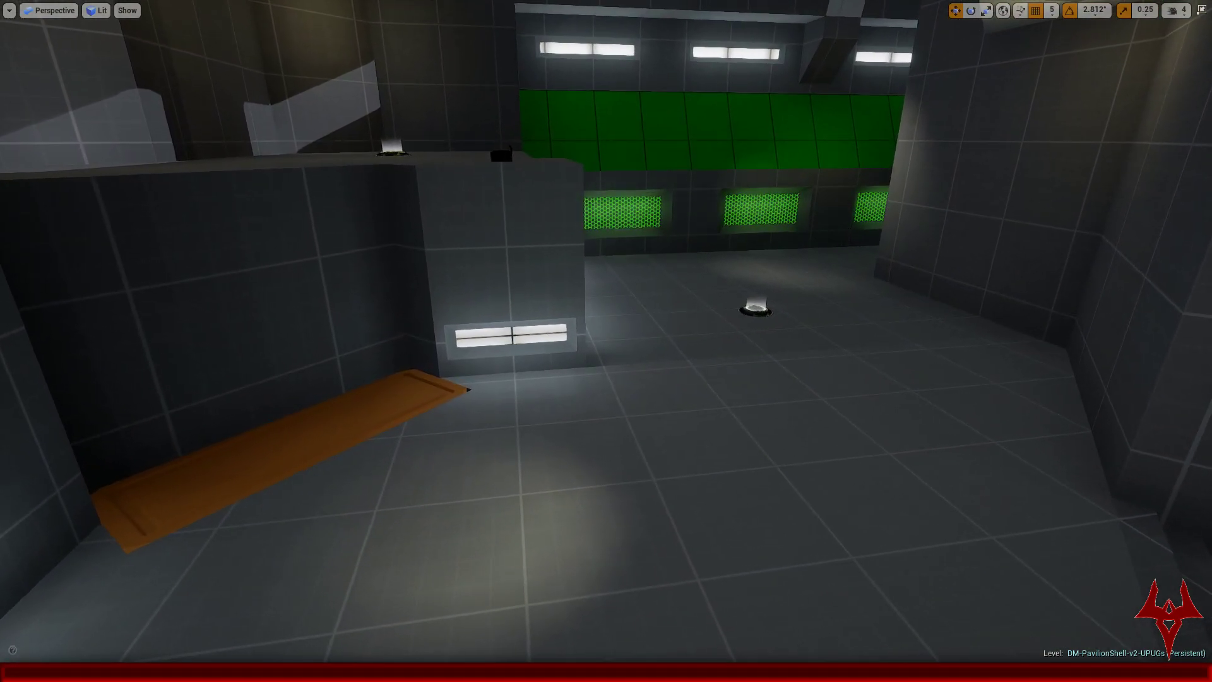
# Step: Examine the lower room with the orange lift, its jump pads, the sloped green wall and the angled green window
pyautogui.moveTo(656, 308); pyautogui.dragTo(607, 306, button='right')
pyautogui.moveTo(606, 341); pyautogui.dragTo(746, 391, button='right')
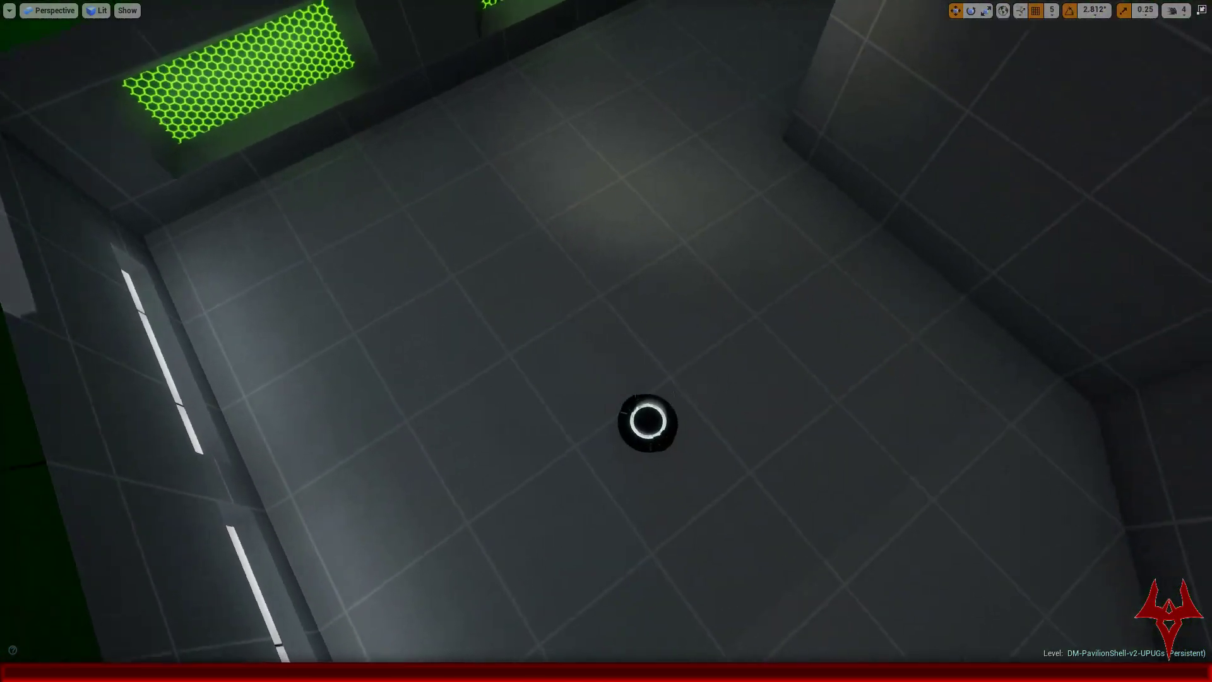
pyautogui.moveTo(607, 342); pyautogui.dragTo(315, 271, button='right')
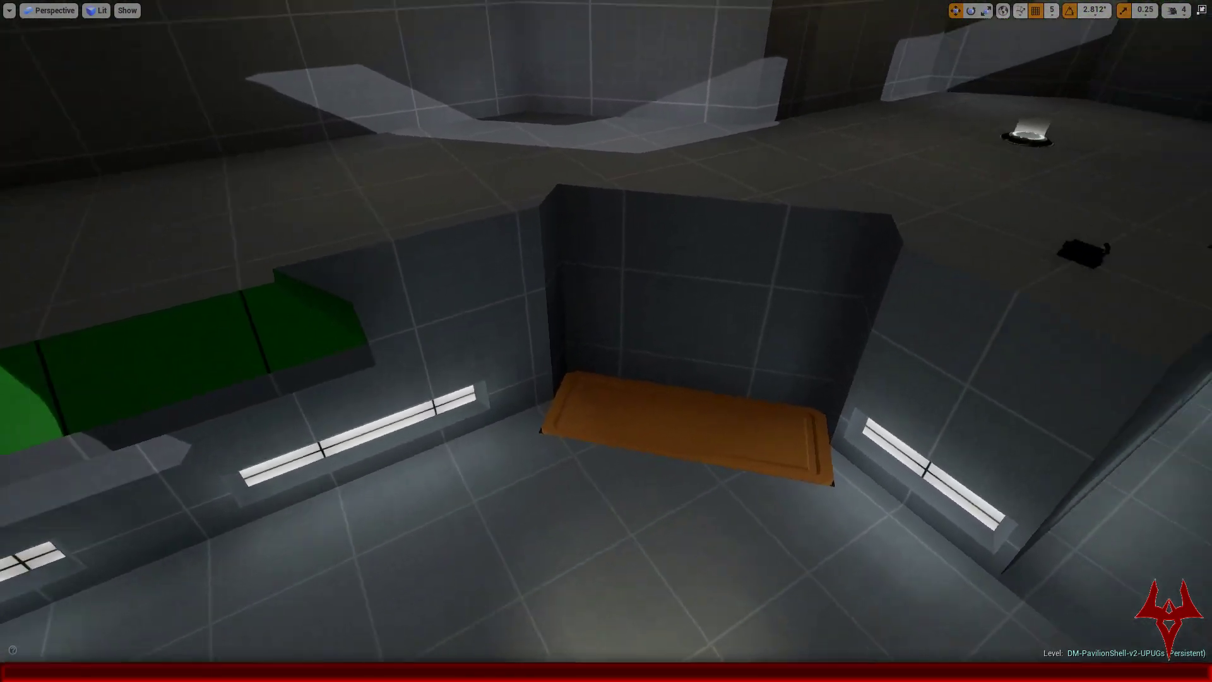
pyautogui.moveTo(607, 341); pyautogui.dragTo(759, 284, button='right')
pyautogui.moveTo(606, 341); pyautogui.dragTo(973, 316, button='right')
pyautogui.moveTo(607, 342); pyautogui.dragTo(519, 341, button='right')
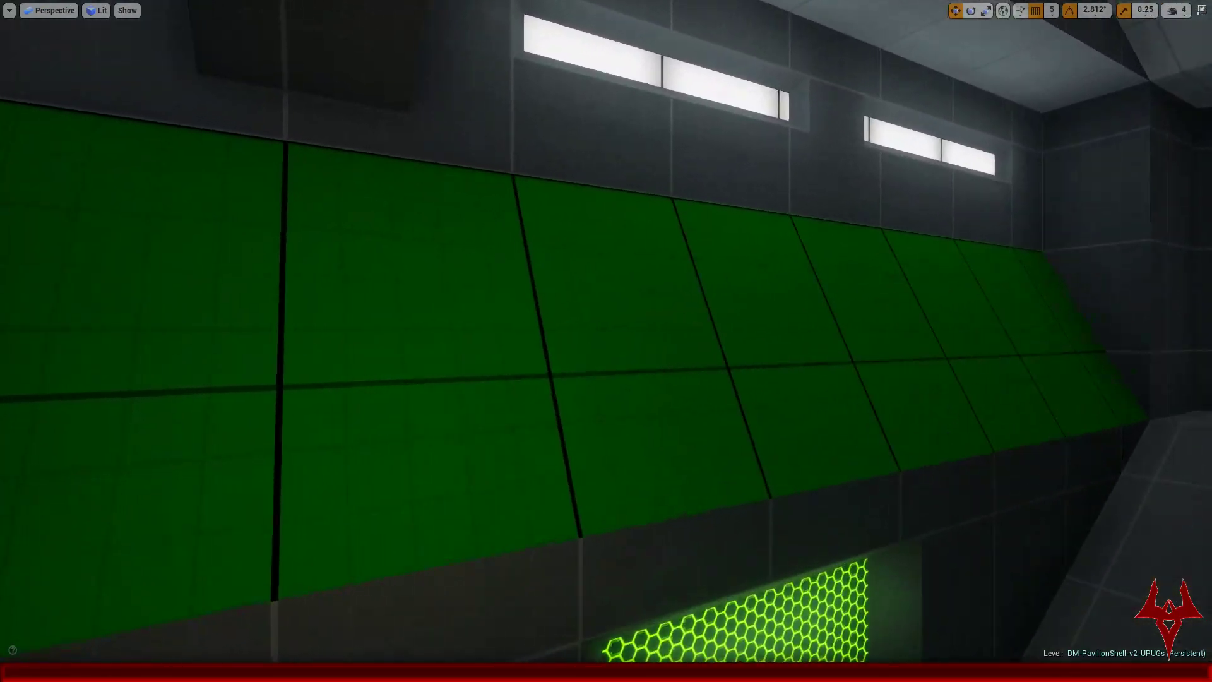
pyautogui.moveTo(606, 342)
pyautogui.mouseDown(button='right')
pyautogui.moveTo(216, 348)
pyautogui.moveTo(600, 316)
pyautogui.moveTo(328, 322)
pyautogui.moveTo(606, 353)
pyautogui.moveTo(506, 379)
pyautogui.mouseUp(button='right')
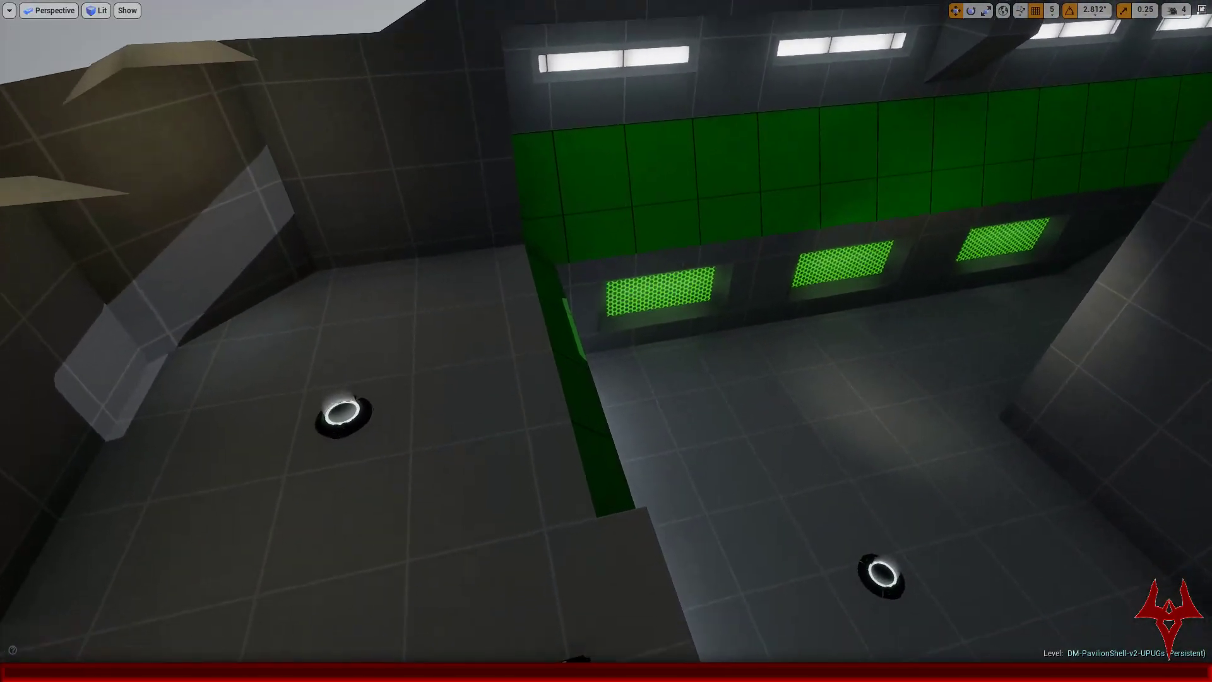
pyautogui.moveTo(606, 341); pyautogui.dragTo(544, 392, button='right')
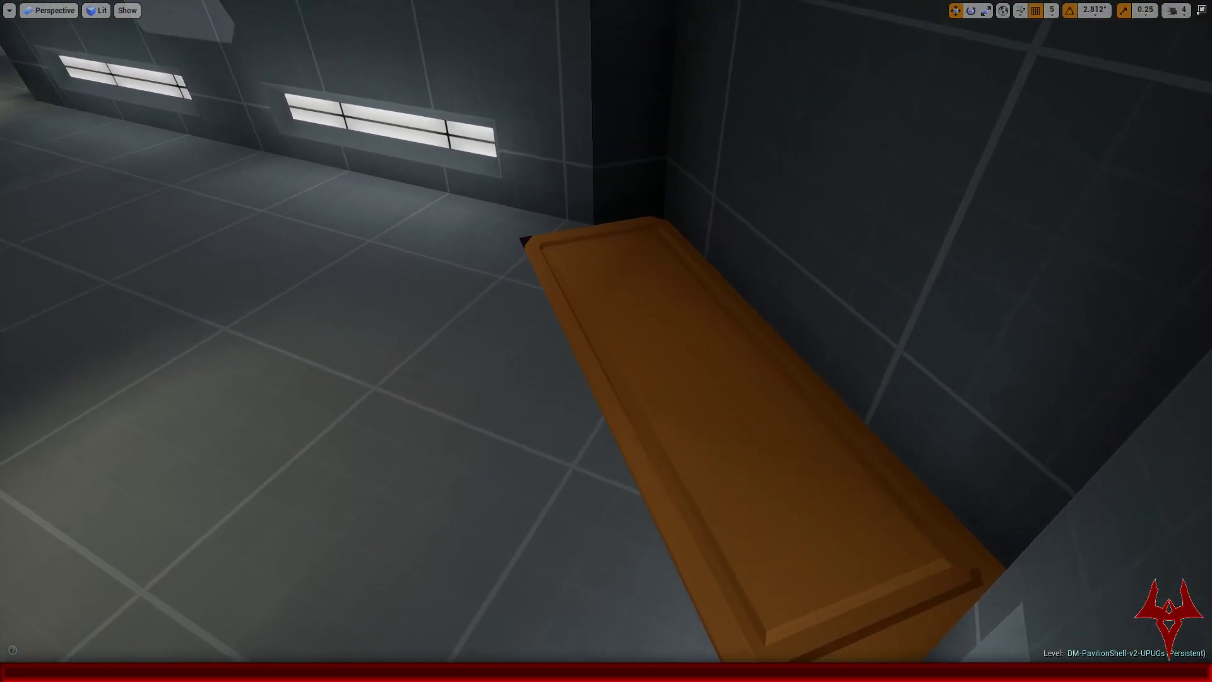
pyautogui.moveTo(606, 341); pyautogui.dragTo(543, 344, button='right')
pyautogui.moveTo(615, 302); pyautogui.dragTo(536, 303, button='right')
pyautogui.moveTo(606, 342)
pyautogui.mouseDown(button='right')
pyautogui.moveTo(679, 341)
pyautogui.moveTo(606, 341)
pyautogui.moveTo(645, 363)
pyautogui.moveTo(644, 396)
pyautogui.moveTo(609, 353)
pyautogui.mouseUp(button='right')
pyautogui.moveTo(577, 306)
pyautogui.mouseDown(button='right')
pyautogui.moveTo(607, 291)
pyautogui.moveTo(580, 303)
pyautogui.mouseUp(button='right')
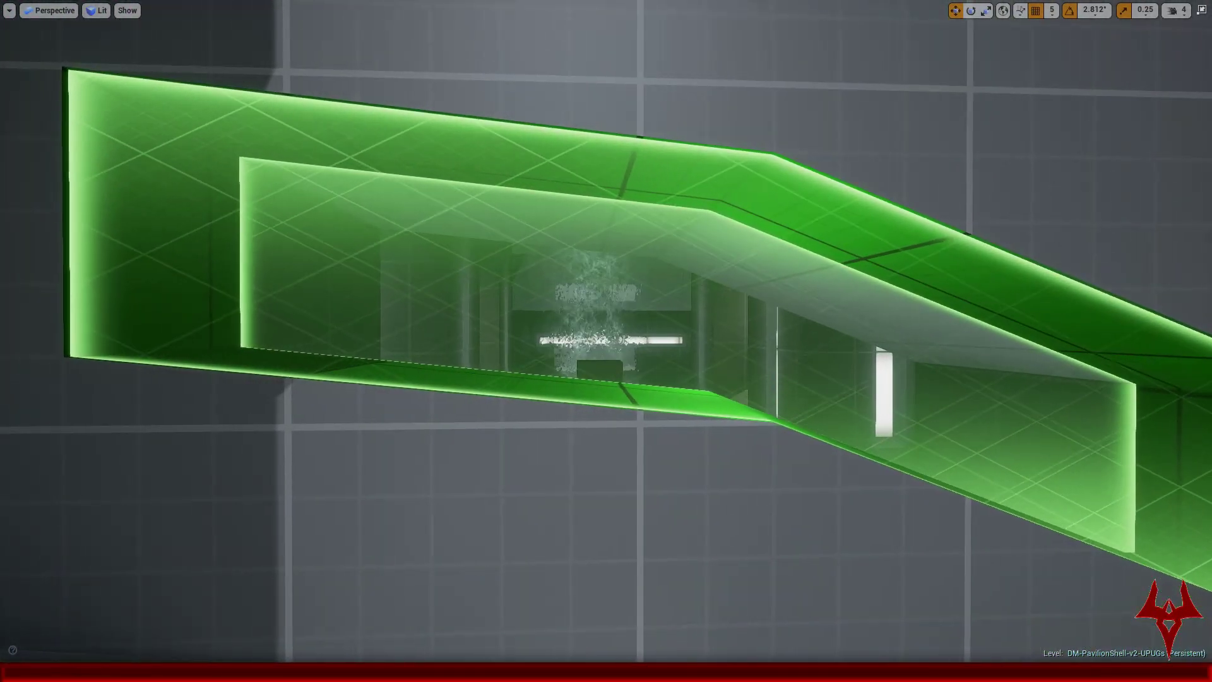
# Step: Inspect the waterfall passage, the second orange lift shaft, the level's underside and the hexagon-backed pickup alcove
pyautogui.moveTo(581, 302)
pyautogui.mouseDown(button='right')
pyautogui.moveTo(577, 258)
pyautogui.moveTo(579, 307)
pyautogui.moveTo(708, 293)
pyautogui.moveTo(840, 299)
pyautogui.moveTo(837, 289)
pyautogui.moveTo(765, 280)
pyautogui.moveTo(752, 347)
pyautogui.mouseUp(button='right')
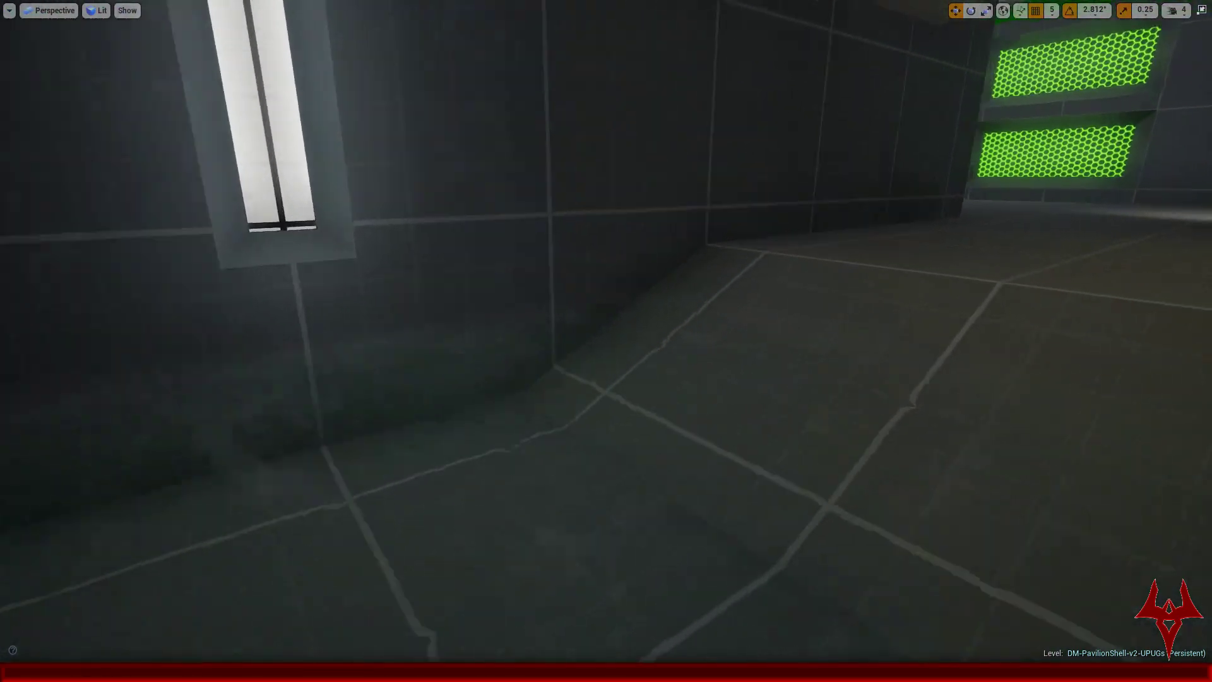
pyautogui.moveTo(606, 341); pyautogui.dragTo(500, 295, button='right')
pyautogui.moveTo(720, 315)
pyautogui.mouseDown(button='right')
pyautogui.moveTo(809, 316)
pyautogui.moveTo(714, 316)
pyautogui.moveTo(711, 300)
pyautogui.mouseUp(button='right')
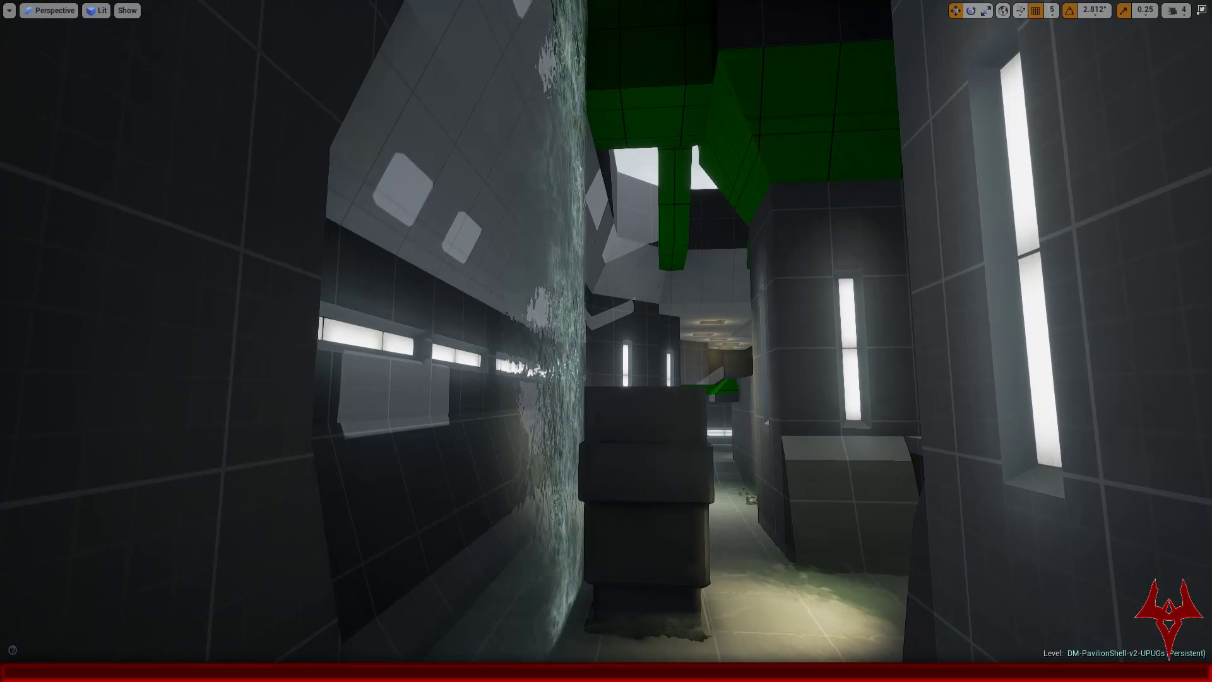
pyautogui.moveTo(711, 300); pyautogui.dragTo(896, 327, button='right')
pyautogui.moveTo(718, 351); pyautogui.dragTo(824, 370, button='right')
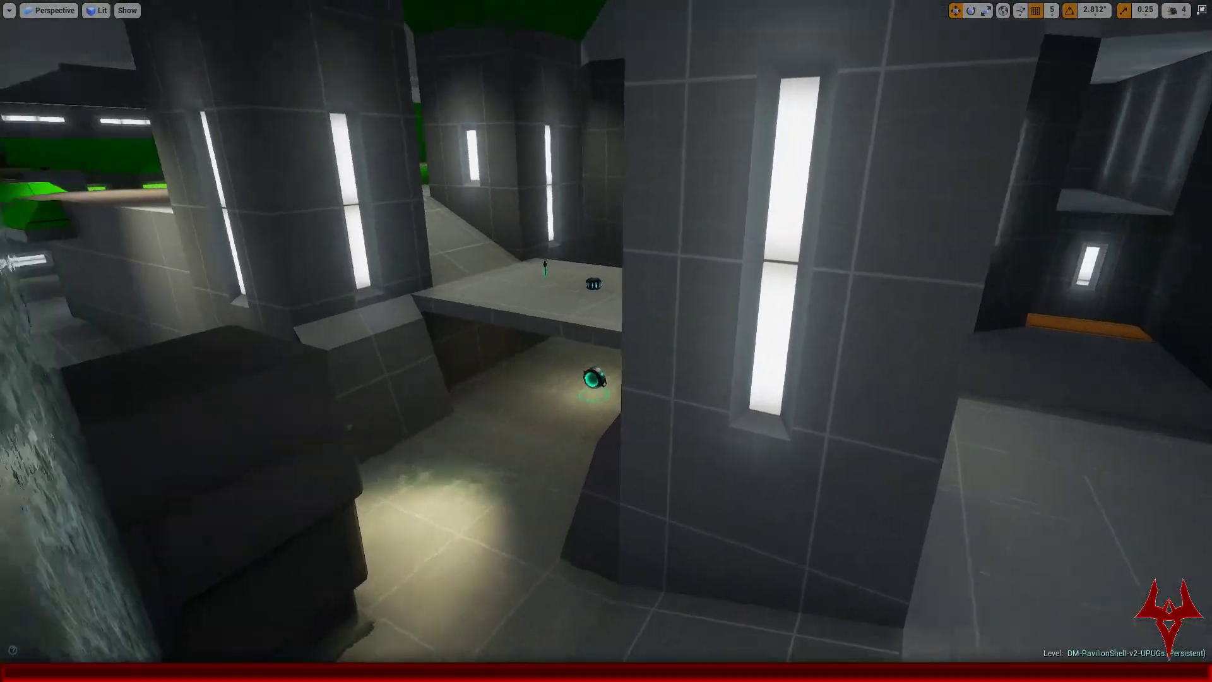
pyautogui.moveTo(607, 341)
pyautogui.mouseDown(button='right')
pyautogui.moveTo(596, 348)
pyautogui.moveTo(682, 327)
pyautogui.moveTo(701, 330)
pyautogui.moveTo(602, 354)
pyautogui.moveTo(758, 341)
pyautogui.moveTo(822, 370)
pyautogui.moveTo(739, 375)
pyautogui.moveTo(609, 355)
pyautogui.mouseUp(button='right')
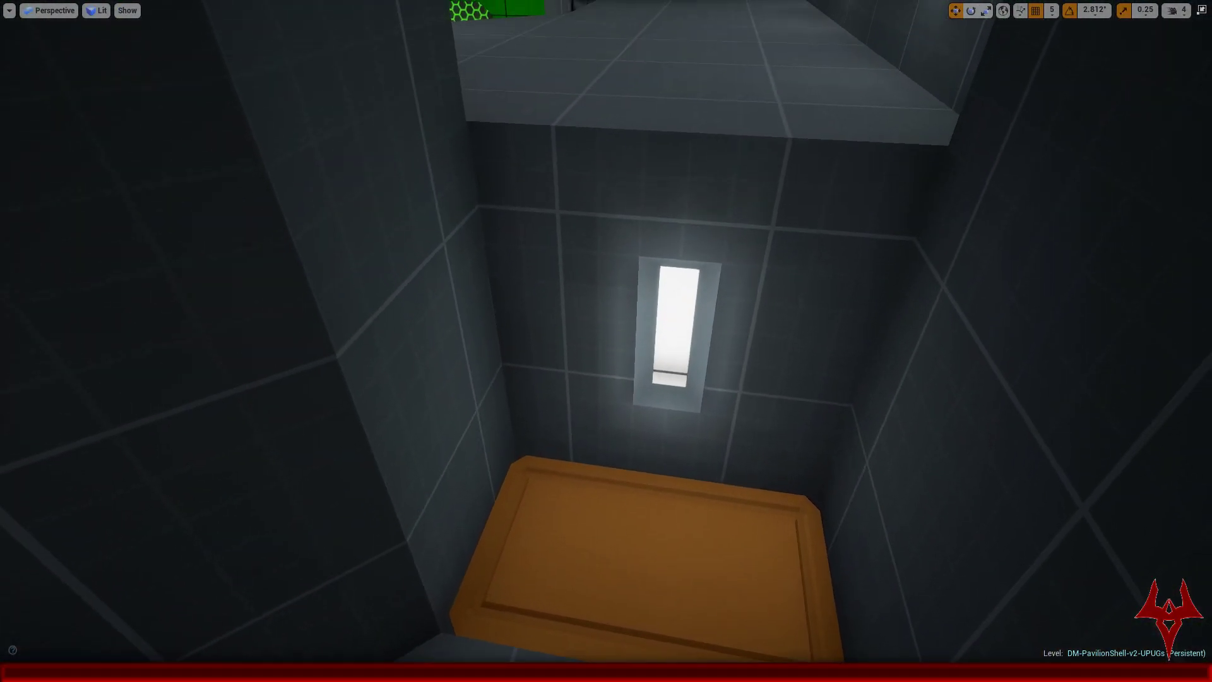
pyautogui.moveTo(610, 356); pyautogui.dragTo(609, 356, button='right')
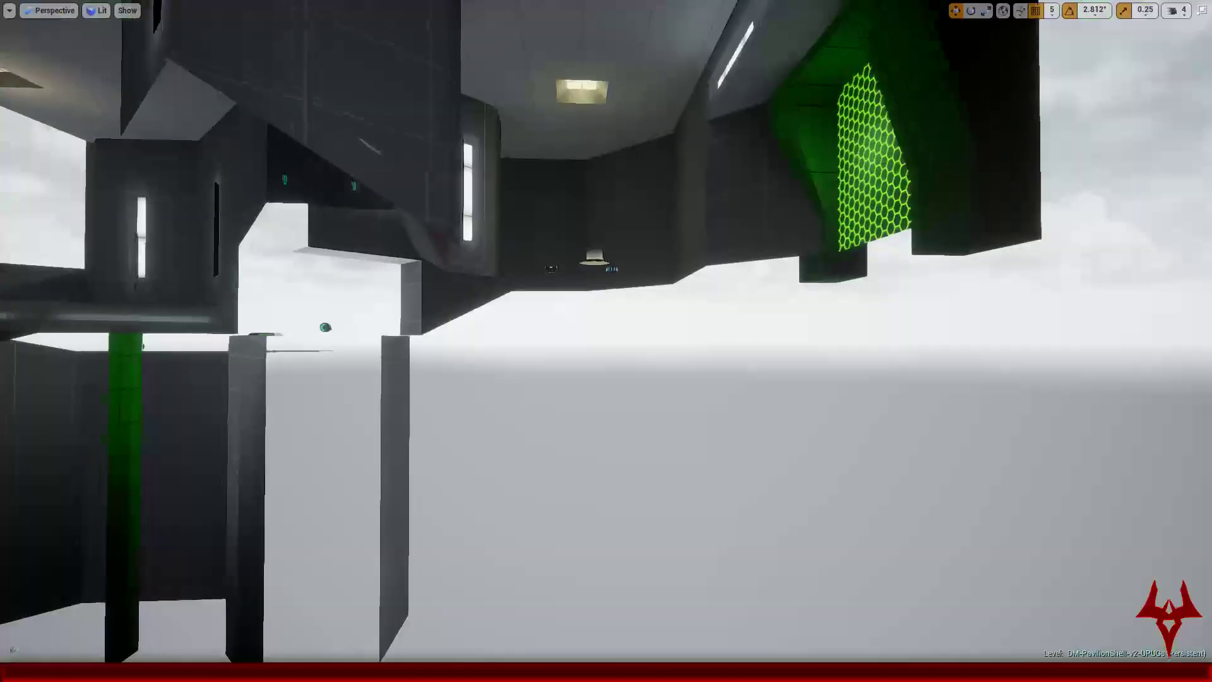
pyautogui.moveTo(608, 356); pyautogui.dragTo(609, 356, button='right')
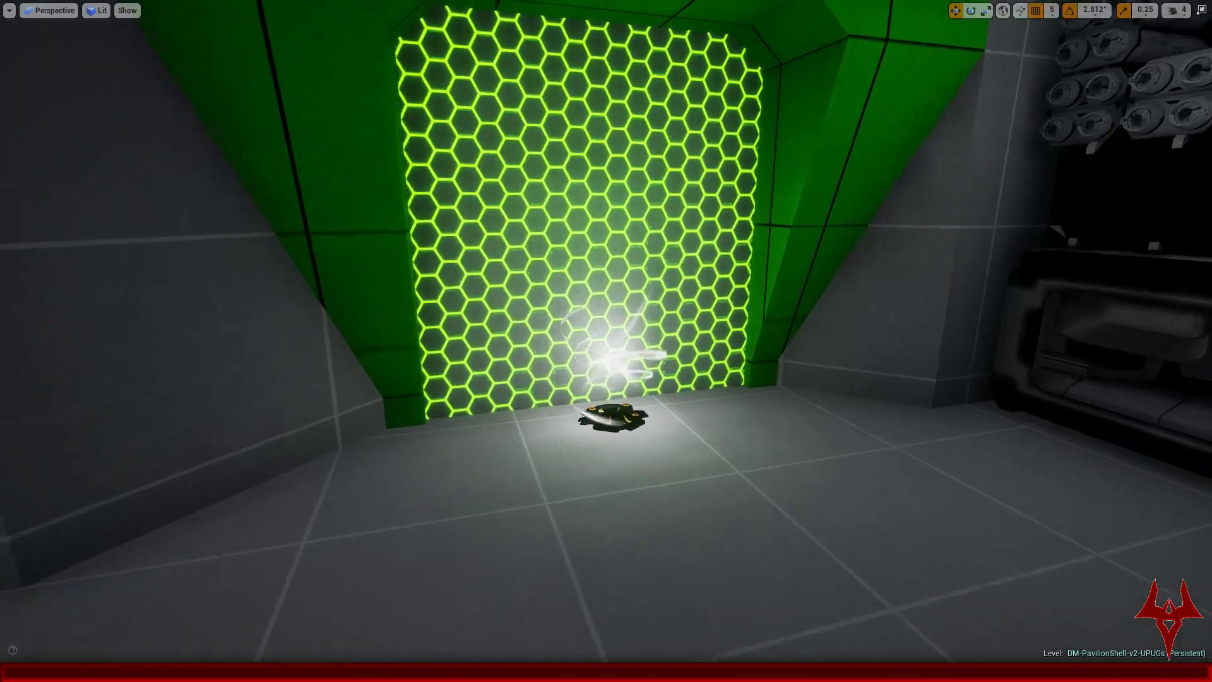
pyautogui.moveTo(609, 355); pyautogui.dragTo(609, 355, button='right')
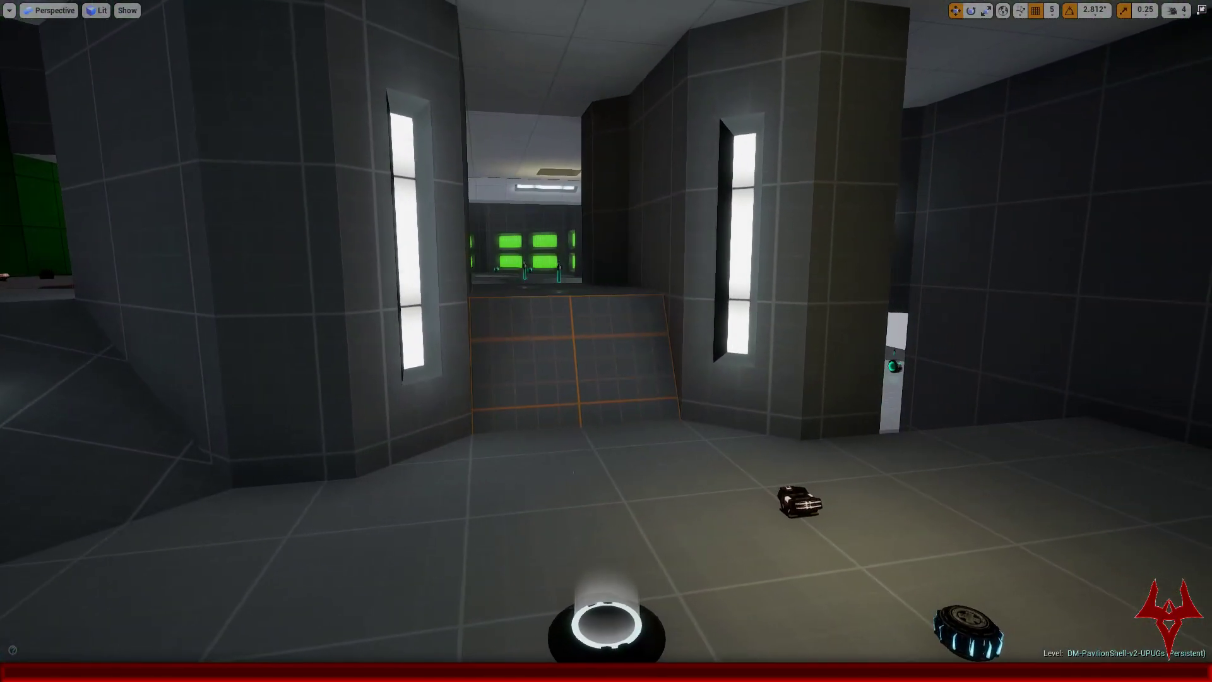
pyautogui.moveTo(609, 355); pyautogui.dragTo(609, 356, button='right')
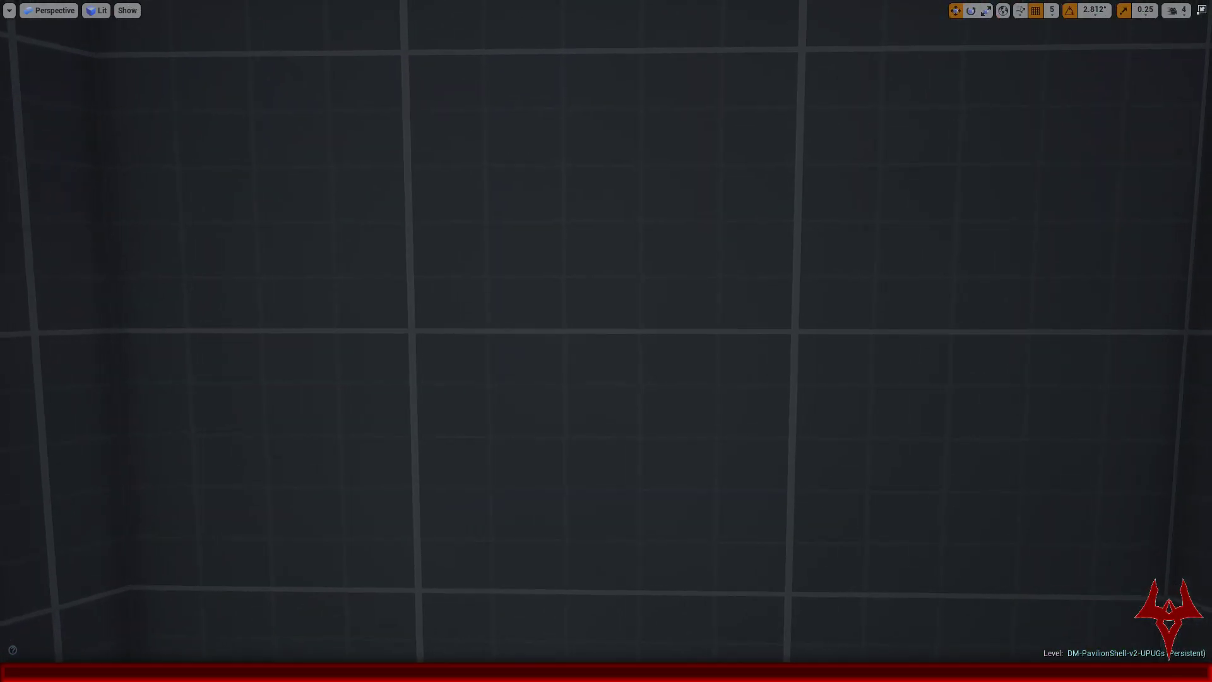
pyautogui.moveTo(610, 356); pyautogui.dragTo(609, 355, button='right')
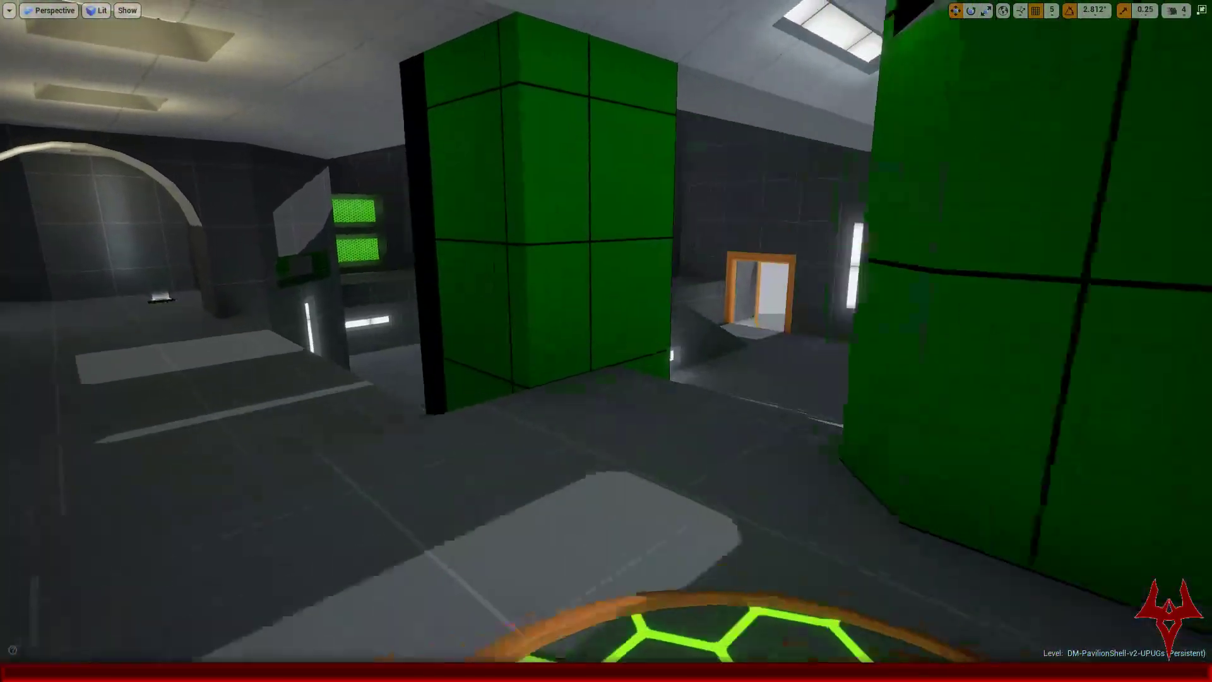
# Step: Examine the outdoor ledge with the green jump pads, the green column topped by a purple ring, and its indoor approach
pyautogui.press('w')
pyautogui.moveTo(606, 341); pyautogui.dragTo(966, 357, button='right')
pyautogui.moveTo(853, 253); pyautogui.dragTo(666, 281, button='right')
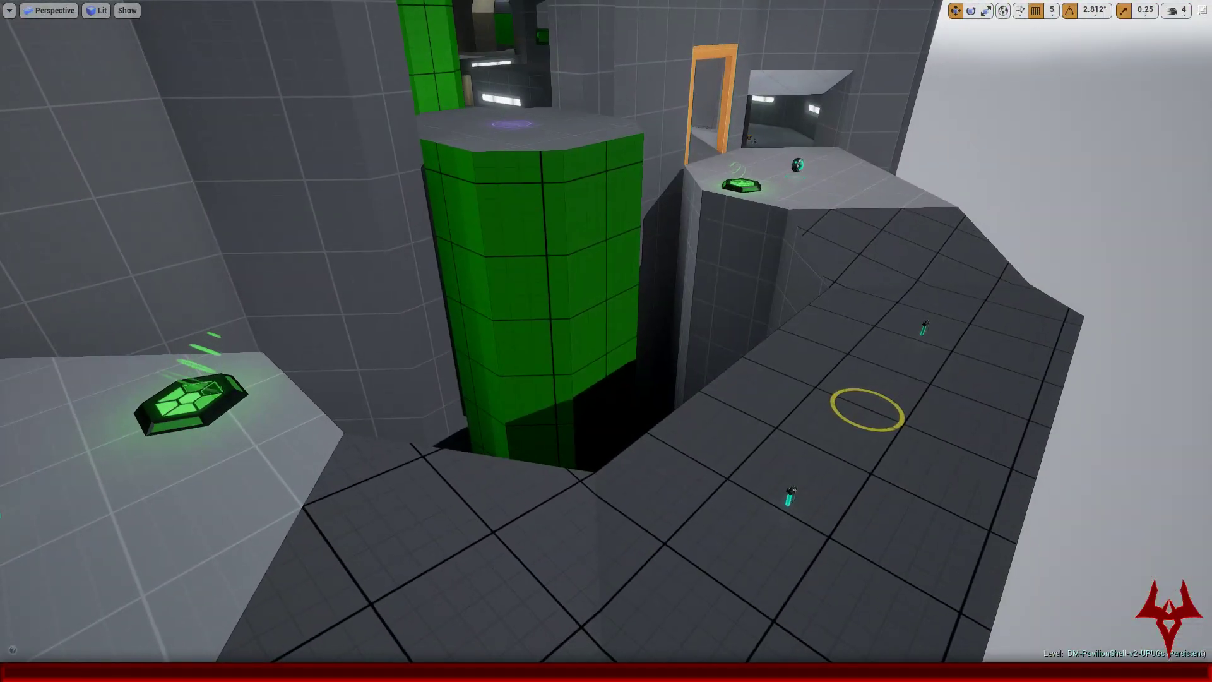
pyautogui.moveTo(667, 281)
pyautogui.mouseDown(button='right')
pyautogui.moveTo(648, 283)
pyautogui.moveTo(641, 310)
pyautogui.moveTo(638, 291)
pyautogui.moveTo(688, 290)
pyautogui.moveTo(650, 285)
pyautogui.mouseUp(button='right')
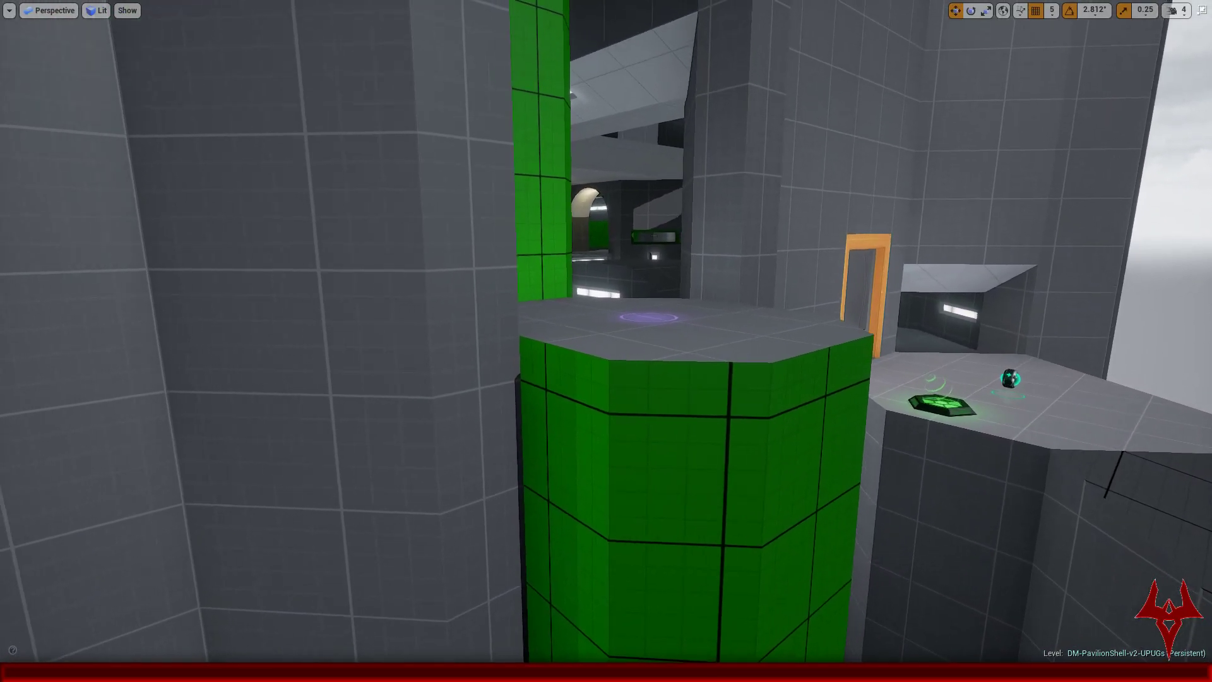
pyautogui.moveTo(650, 284)
pyautogui.mouseDown(button='right')
pyautogui.moveTo(405, 284)
pyautogui.moveTo(651, 284)
pyautogui.mouseUp(button='right')
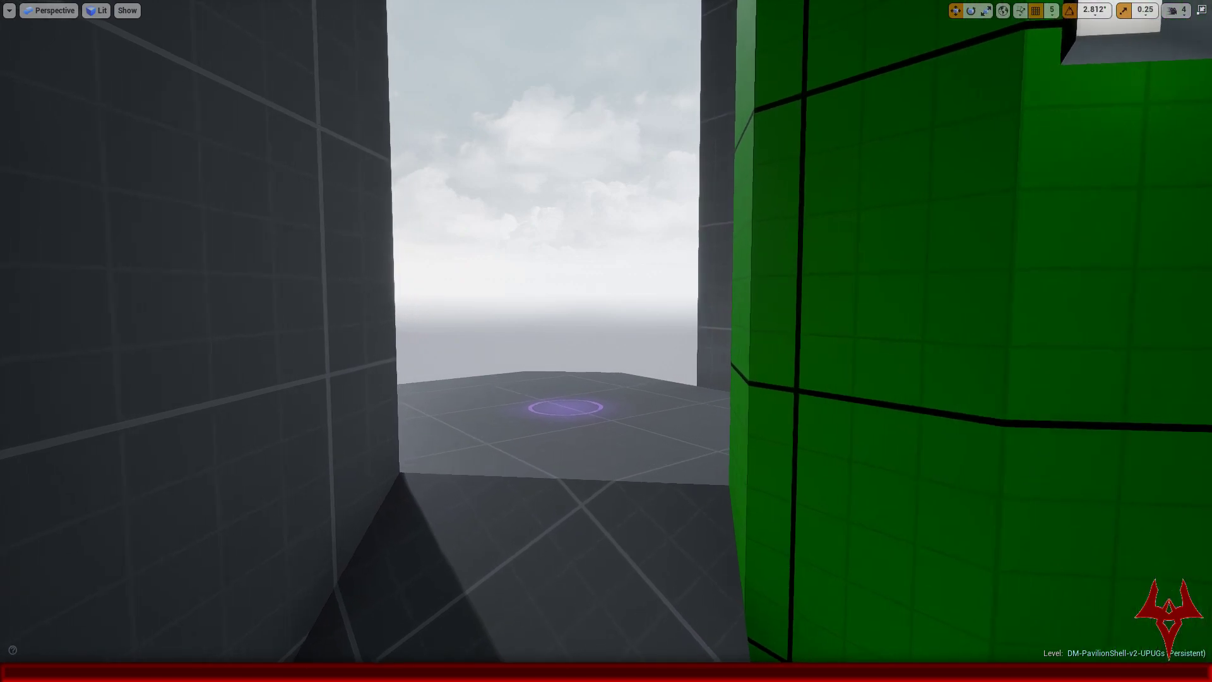
pyautogui.moveTo(650, 285); pyautogui.dragTo(585, 207, button='right')
pyautogui.moveTo(480, 208); pyautogui.dragTo(417, 204, button='right')
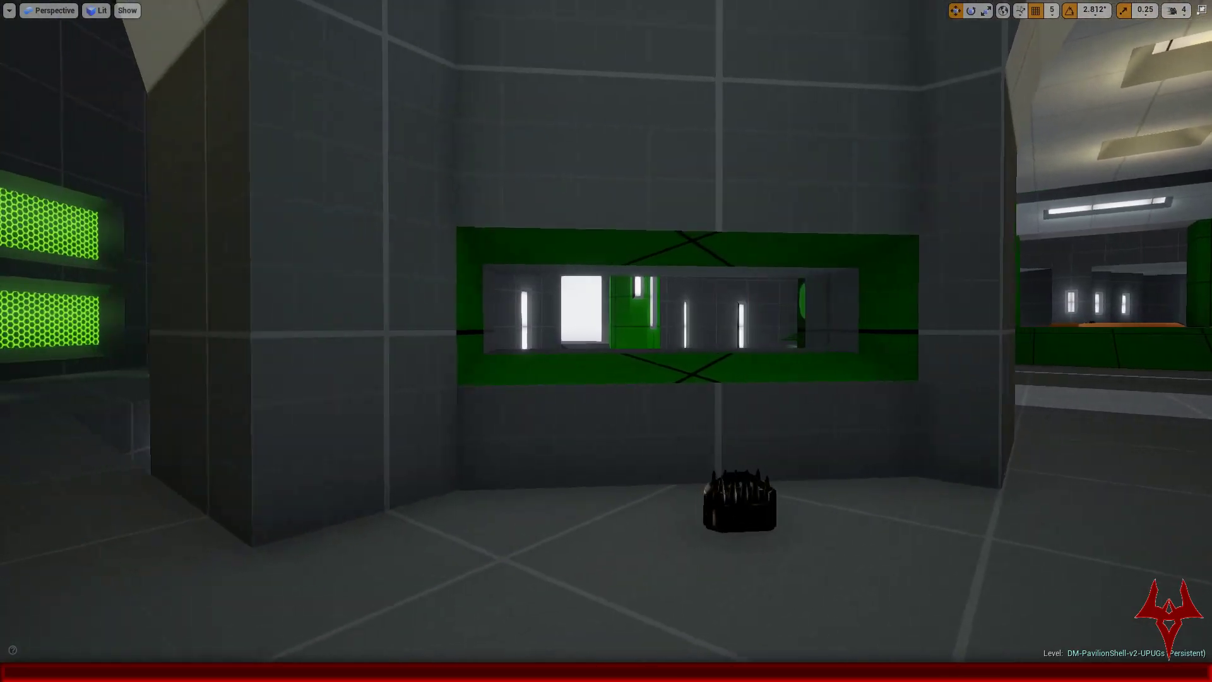
# Step: Inspect the arched corridor along the sloped green wall, the stepped entrance, the upper walkway and the orange-framed doorway
pyautogui.moveTo(418, 206); pyautogui.dragTo(454, 205, button='right')
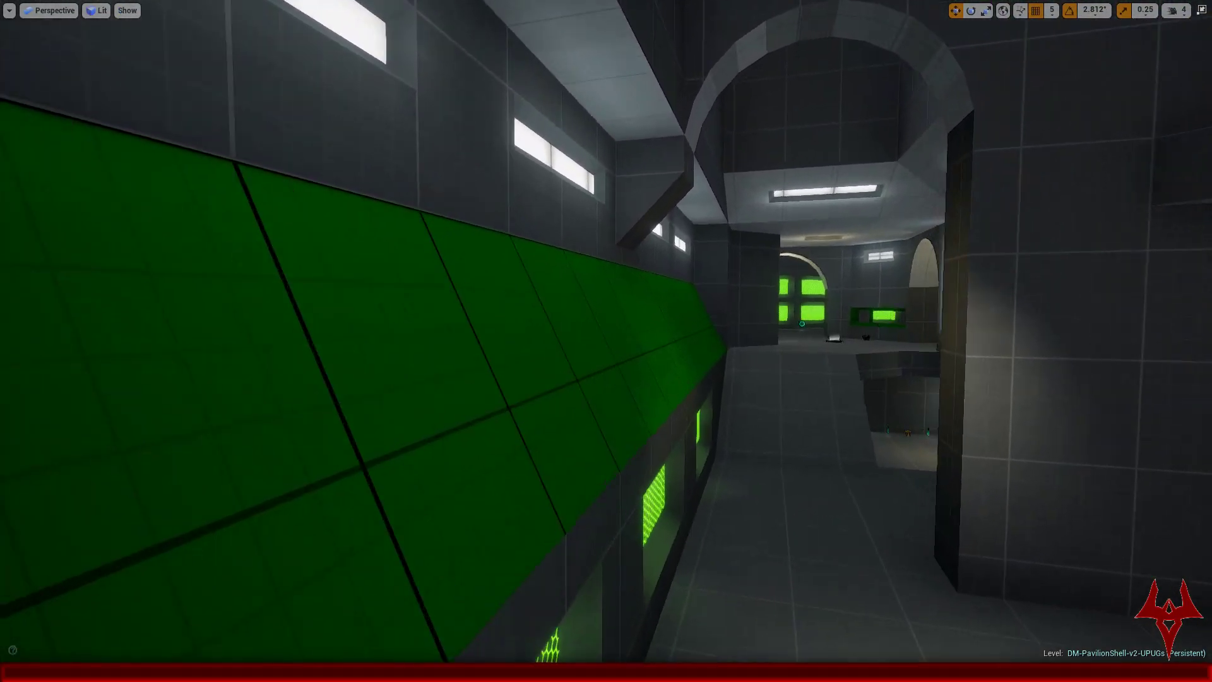
pyautogui.moveTo(454, 205); pyautogui.dragTo(453, 206, button='right')
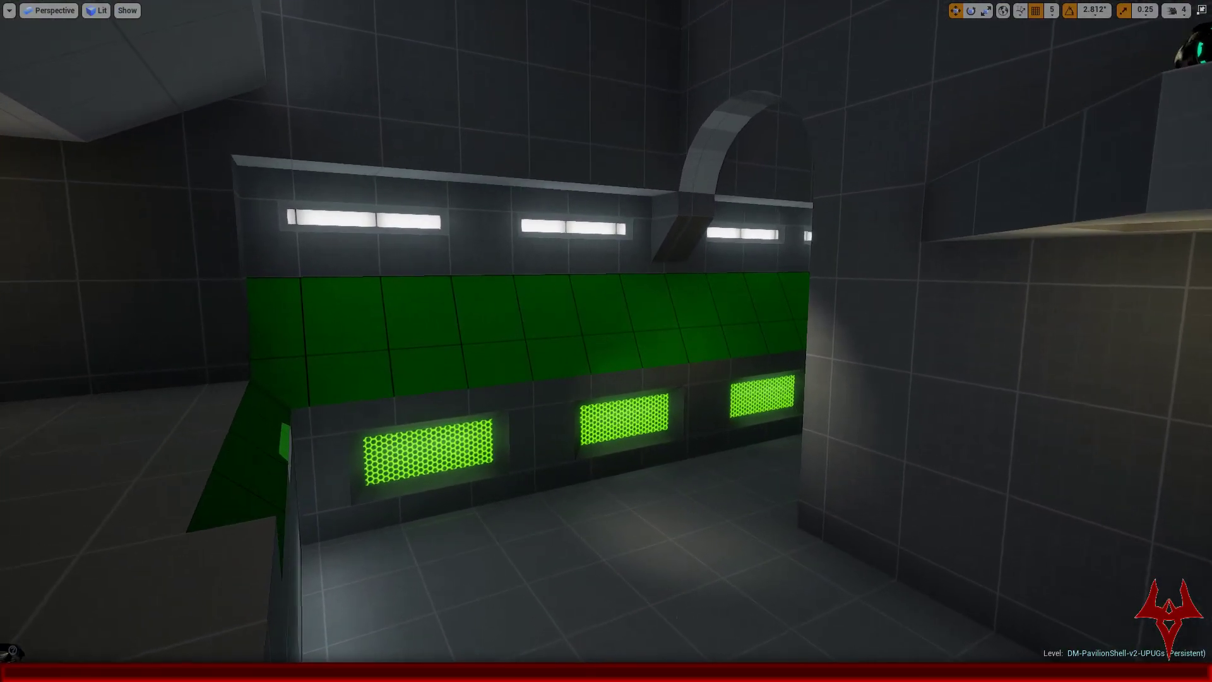
pyautogui.moveTo(454, 205); pyautogui.dragTo(454, 205, button='right')
pyautogui.moveTo(606, 341); pyautogui.dragTo(572, 341, button='right')
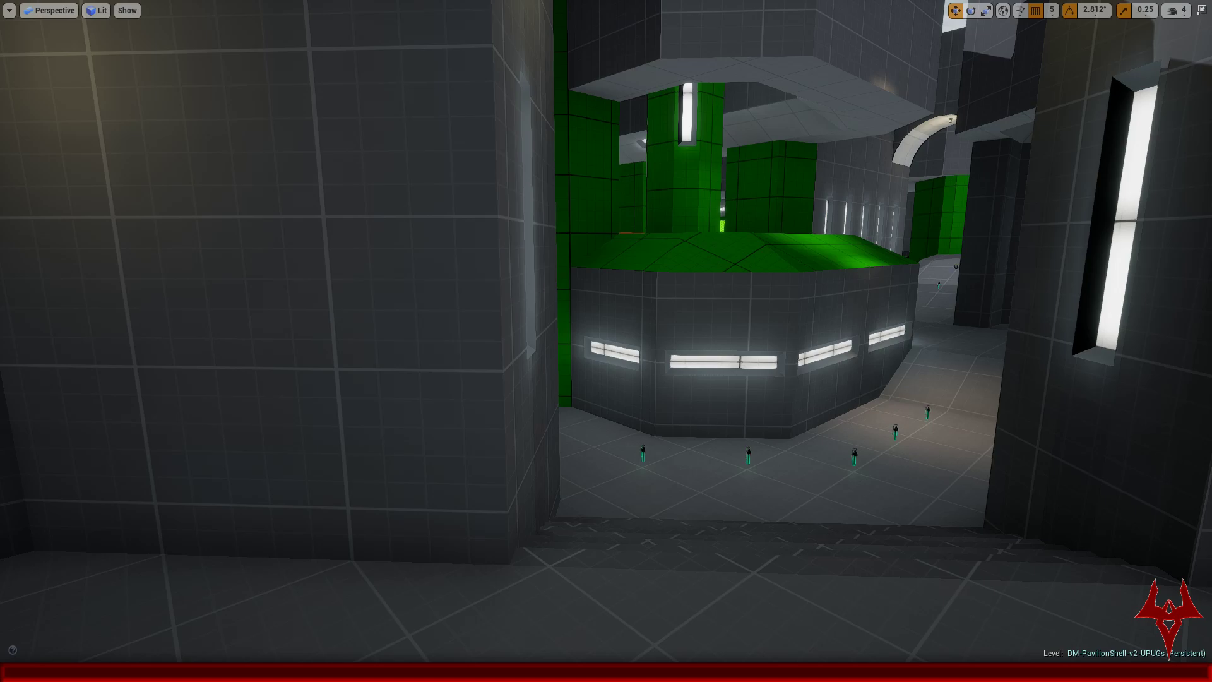
pyautogui.moveTo(606, 341); pyautogui.dragTo(493, 341, button='right')
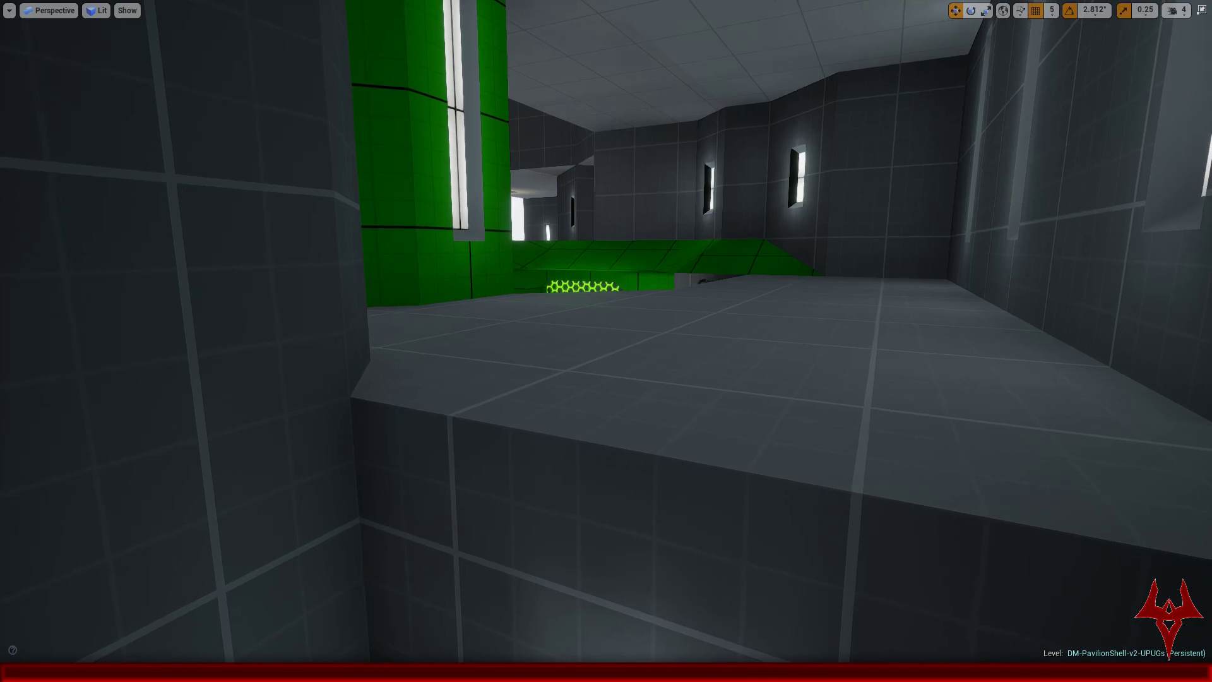
pyautogui.moveTo(606, 341); pyautogui.dragTo(597, 442, button='right')
pyautogui.moveTo(524, 373)
pyautogui.mouseDown(button='right')
pyautogui.moveTo(606, 354)
pyautogui.moveTo(544, 356)
pyautogui.moveTo(590, 359)
pyautogui.moveTo(587, 386)
pyautogui.moveTo(587, 373)
pyautogui.moveTo(524, 354)
pyautogui.moveTo(458, 356)
pyautogui.moveTo(484, 357)
pyautogui.mouseUp(button='right')
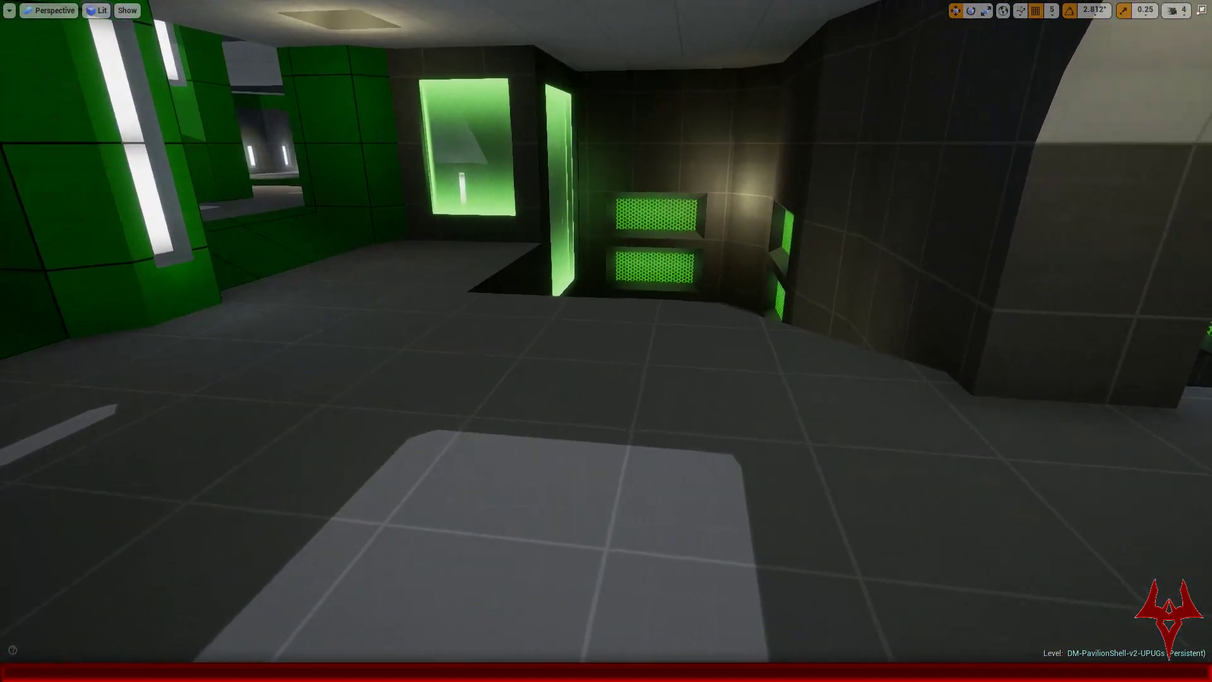
pyautogui.moveTo(483, 358); pyautogui.dragTo(471, 358, button='right')
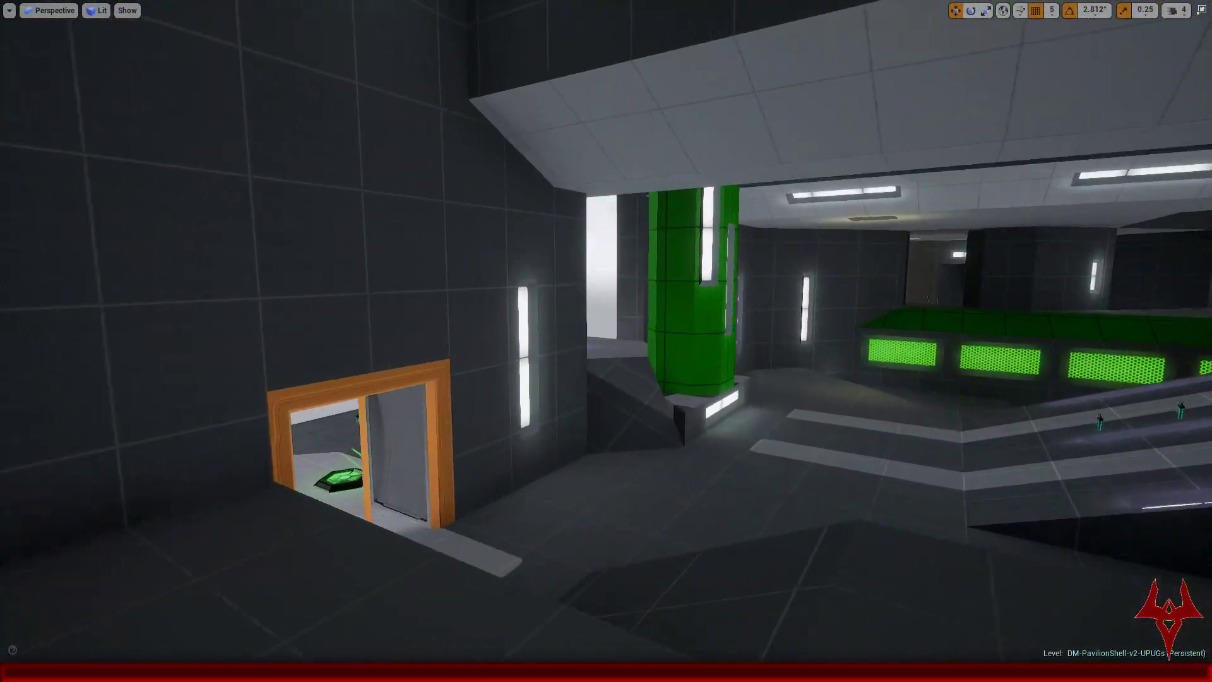
# Step: Examine the ramp lined with green vials, the surrounding green columns and the ledge overlooking the round green-edged platform
pyautogui.moveTo(606, 357); pyautogui.dragTo(650, 353, button='right')
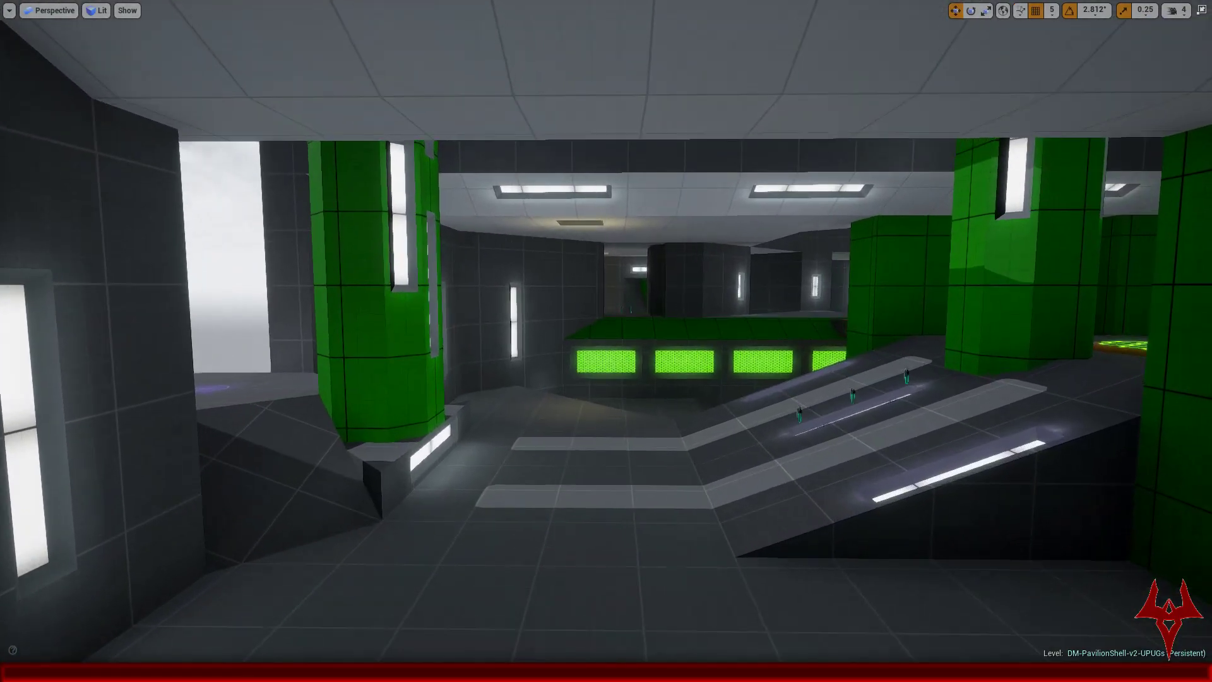
pyautogui.moveTo(451, 358); pyautogui.dragTo(390, 370, button='right')
pyautogui.moveTo(506, 367); pyautogui.dragTo(486, 332, button='right')
pyautogui.moveTo(446, 379); pyautogui.dragTo(439, 382, button='right')
pyautogui.moveTo(606, 342)
pyautogui.mouseDown(button='right')
pyautogui.moveTo(713, 353)
pyautogui.moveTo(599, 350)
pyautogui.mouseUp(button='right')
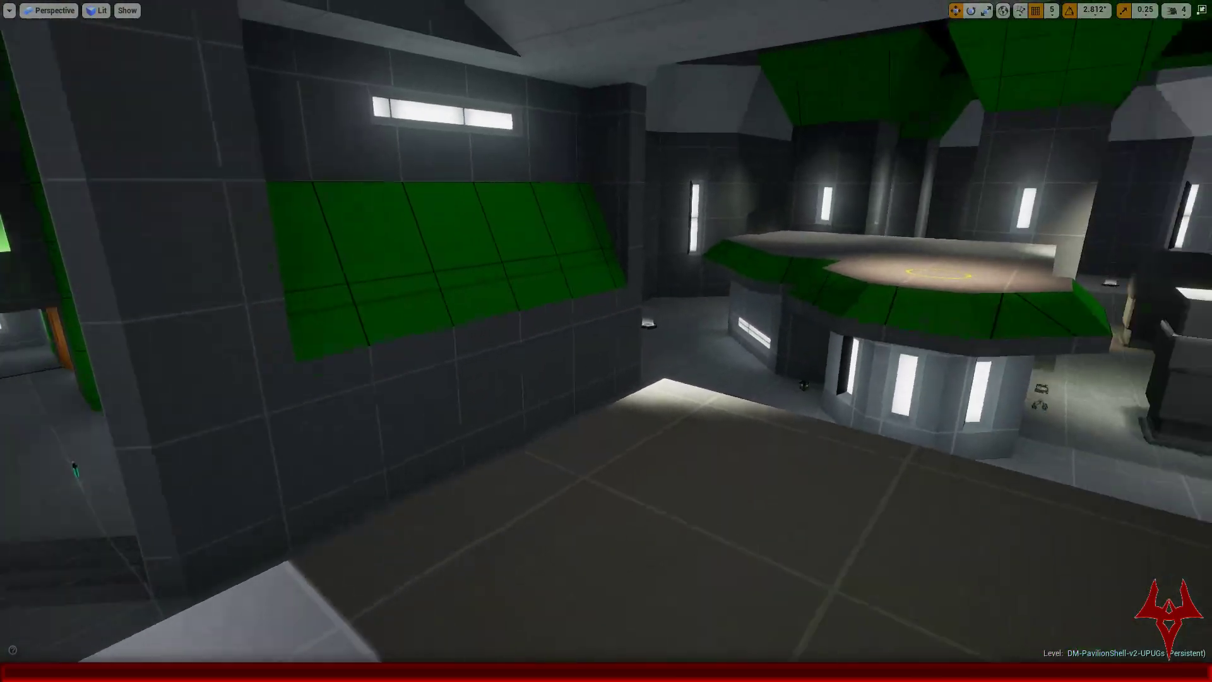
# Step: Examine the green-trimmed raised platforms, the dark octagonal pillar and the stairs near the row of green vials
pyautogui.moveTo(439, 385)
pyautogui.mouseDown(button='right')
pyautogui.moveTo(455, 382)
pyautogui.moveTo(445, 385)
pyautogui.mouseUp(button='right')
pyautogui.moveTo(607, 342); pyautogui.dragTo(373, 341, button='right')
pyautogui.moveTo(446, 385)
pyautogui.mouseDown(button='right')
pyautogui.moveTo(531, 381)
pyautogui.moveTo(310, 390)
pyautogui.moveTo(418, 380)
pyautogui.moveTo(321, 377)
pyautogui.moveTo(454, 379)
pyautogui.mouseUp(button='right')
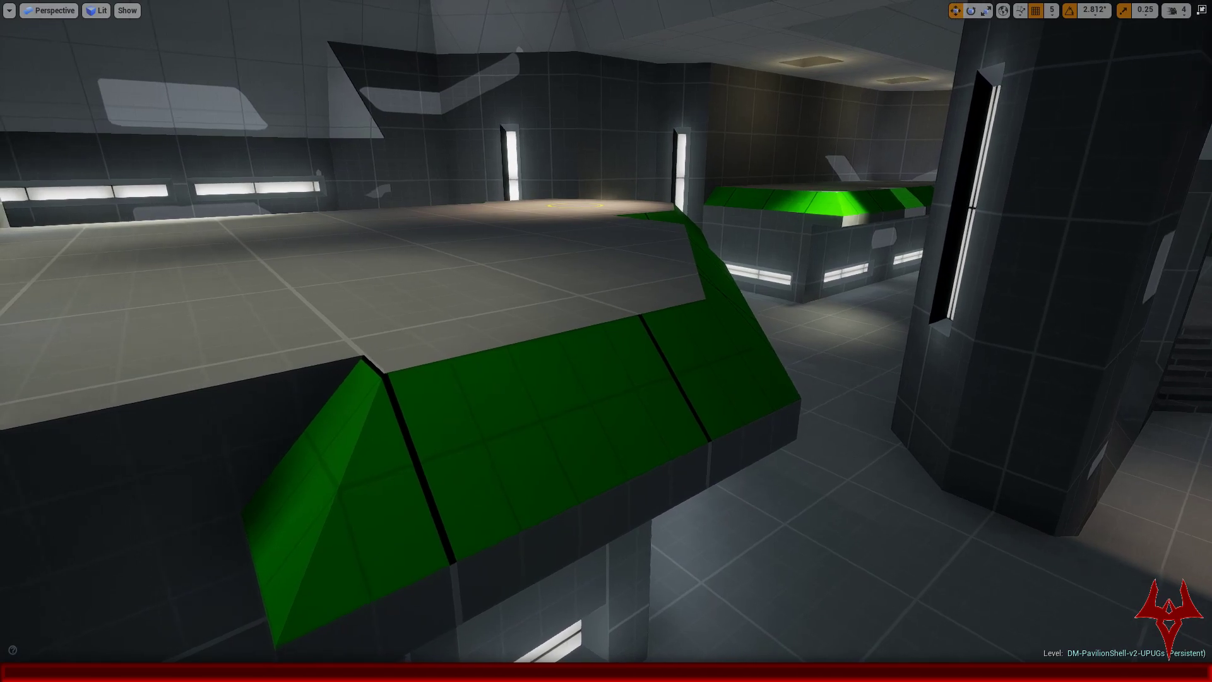
pyautogui.moveTo(455, 379); pyautogui.dragTo(521, 366, button='right')
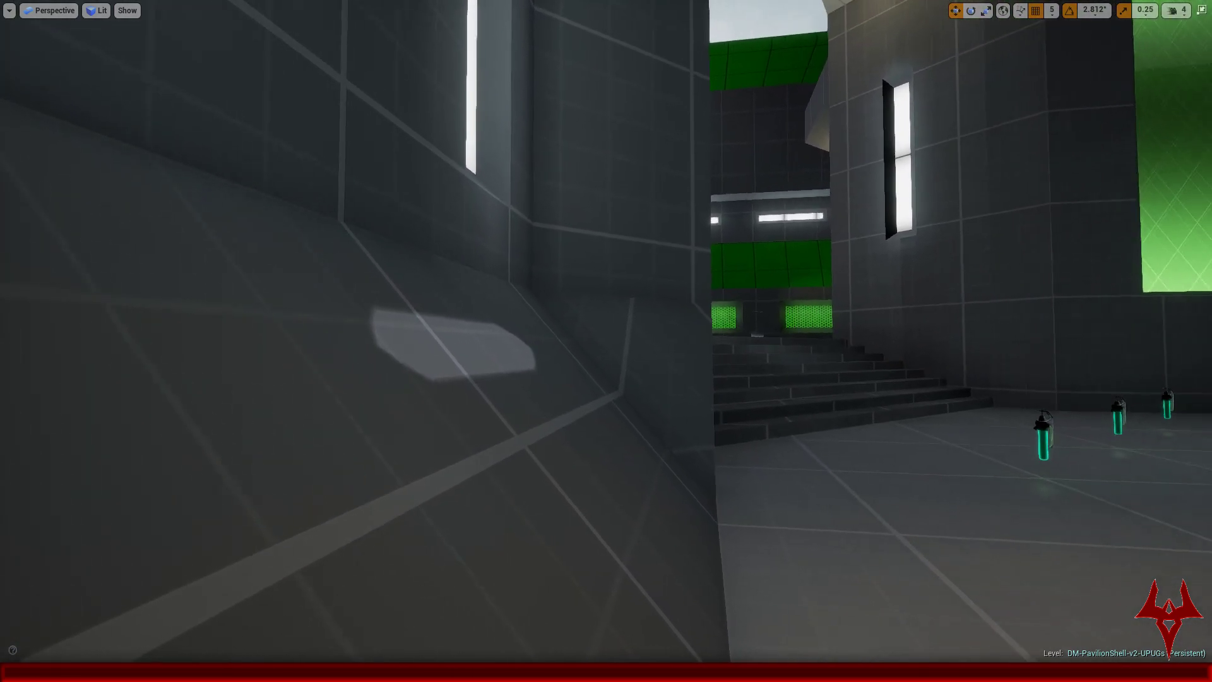
pyautogui.moveTo(522, 366); pyautogui.dragTo(507, 327, button='right')
pyautogui.moveTo(524, 368); pyautogui.dragTo(531, 296, button='right')
# Step: Inspect the stacked crates and canisters beneath the grey ledge, including where the pile meets the green trim
pyautogui.press('w')
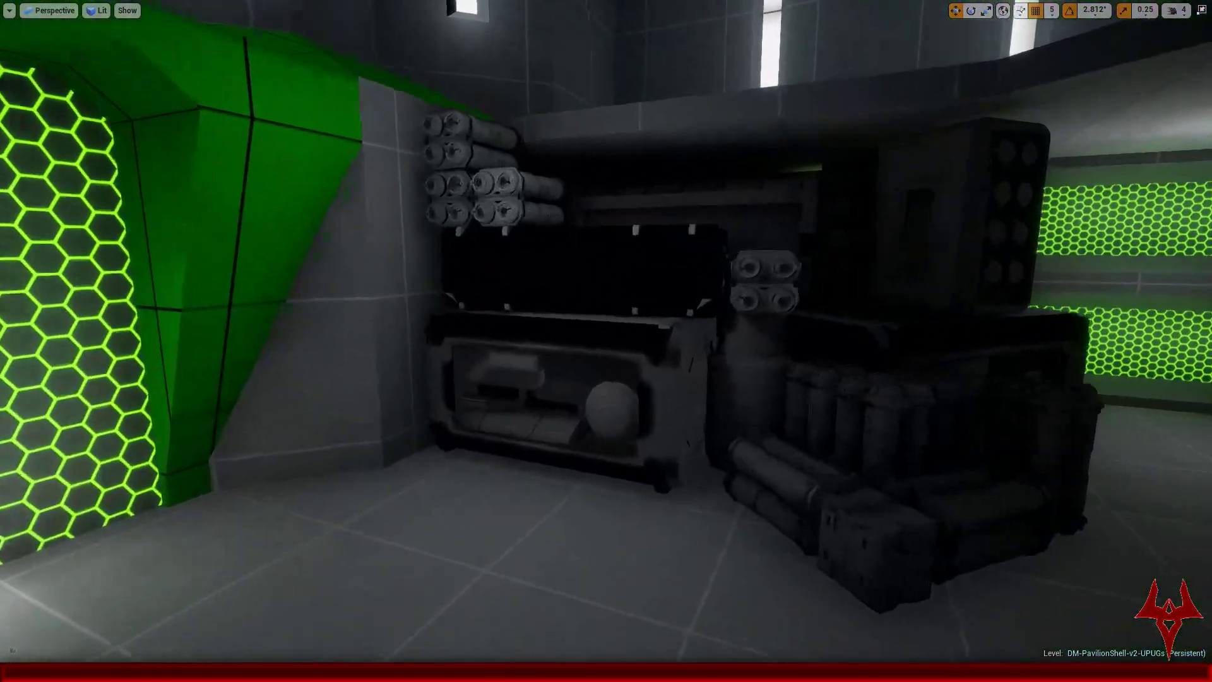
pyautogui.press('w')
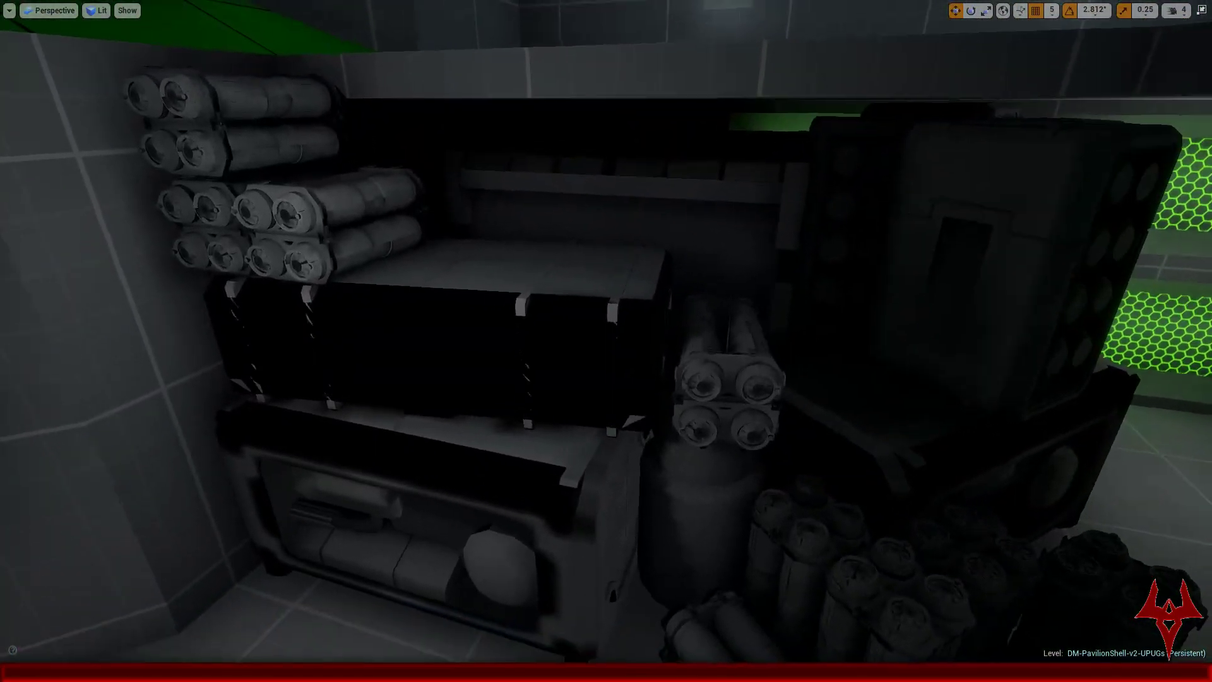
pyautogui.press('s')
pyautogui.press('w')
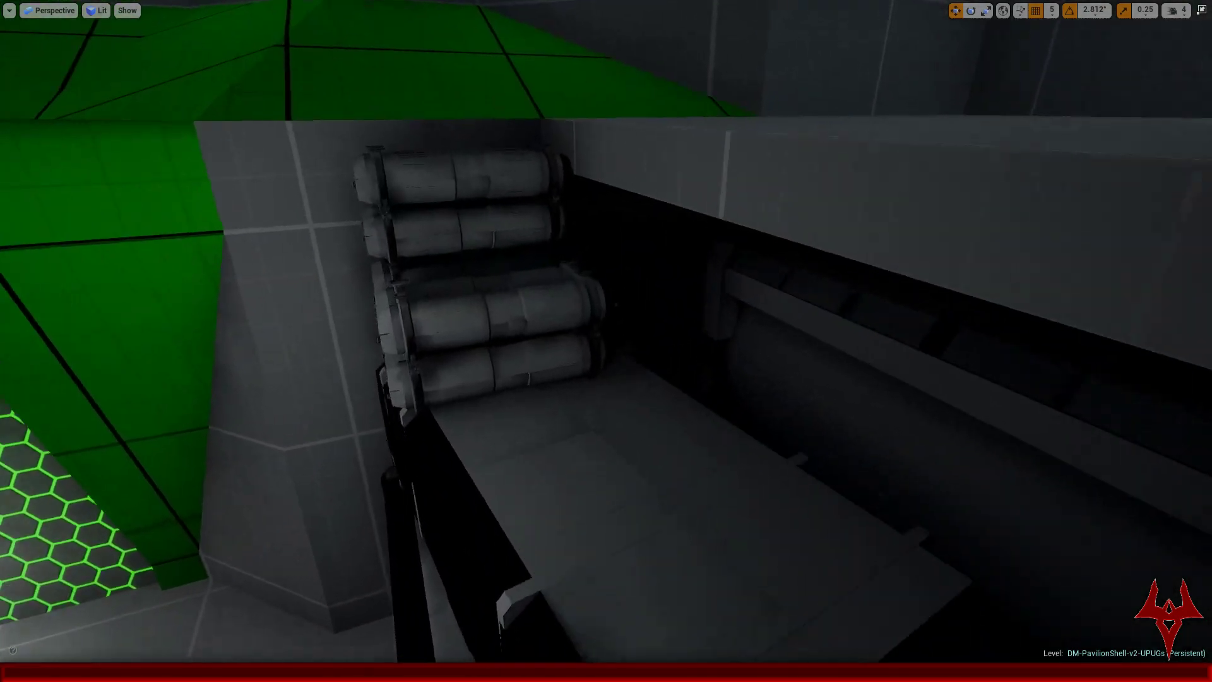
pyautogui.press('s')
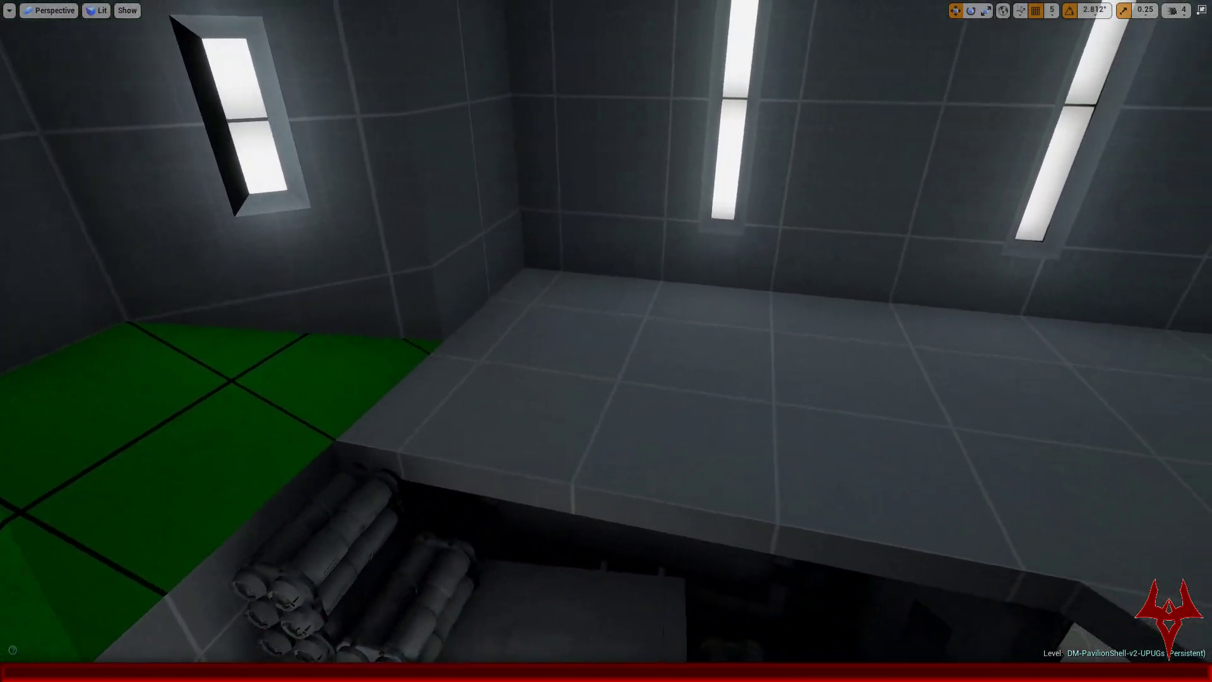
pyautogui.press('w')
pyautogui.press('e')
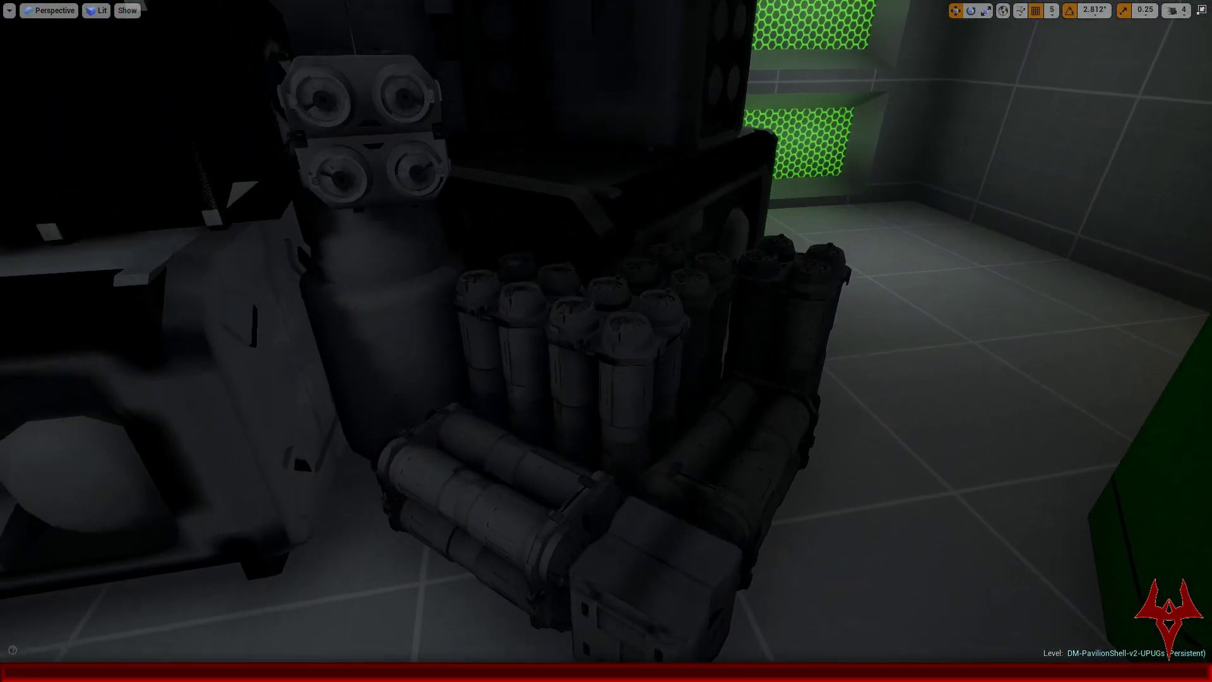
# Step: Inspect the canister clusters on the floor and the gap between the tall crates and the green hexagon wall lights
pyautogui.press('w')
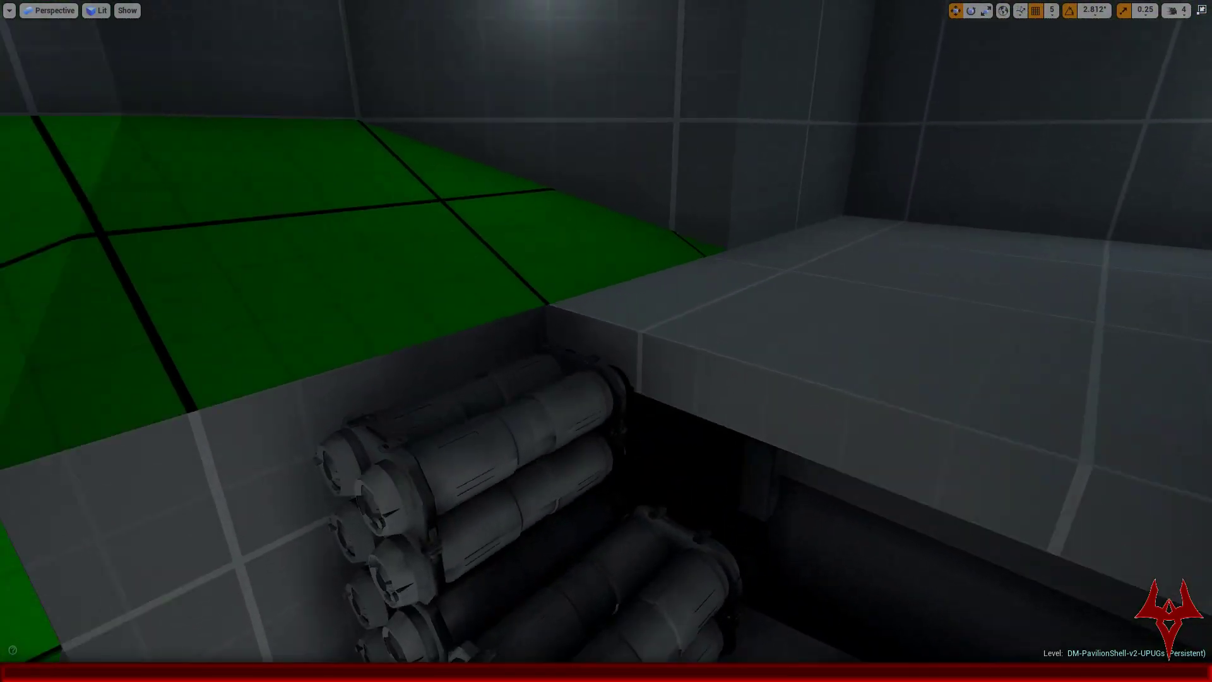
pyautogui.press('q')
pyautogui.press('w')
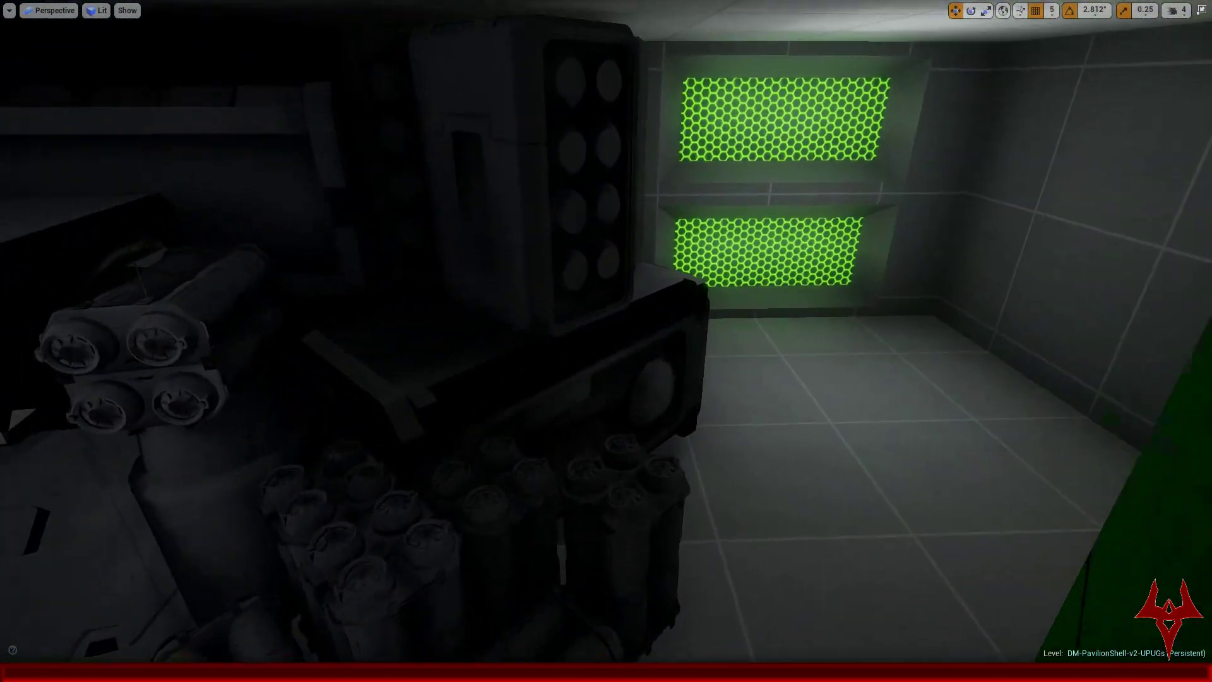
pyautogui.press('w')
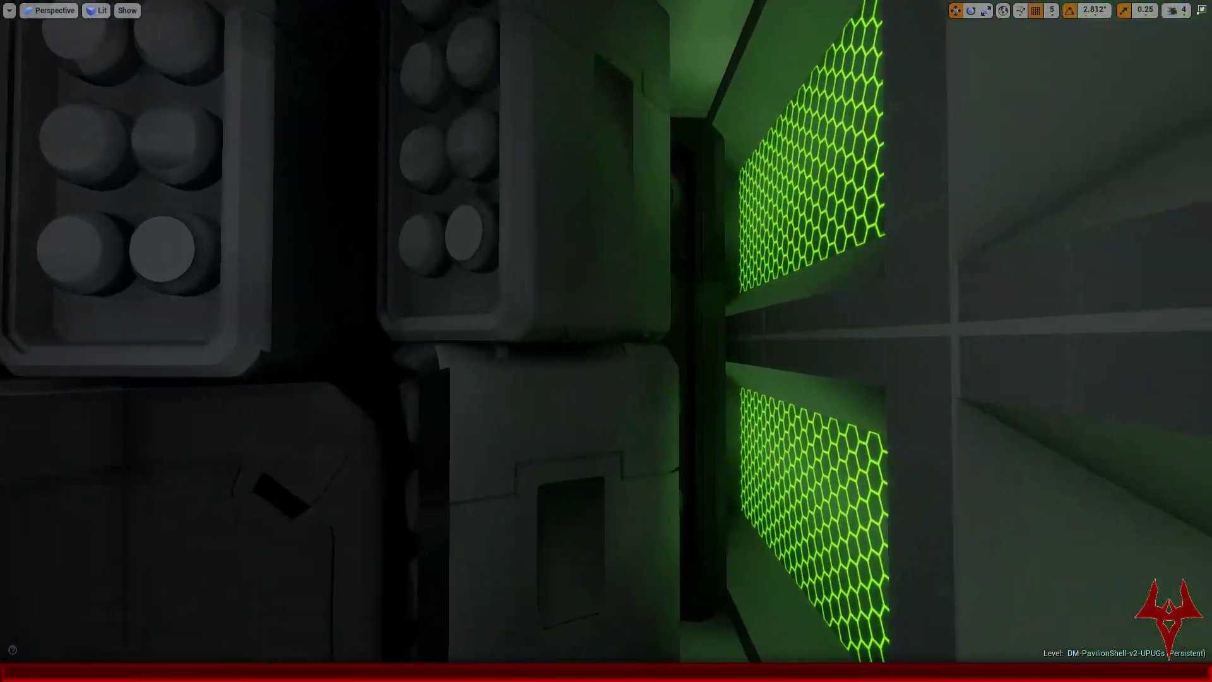
pyautogui.press('a')
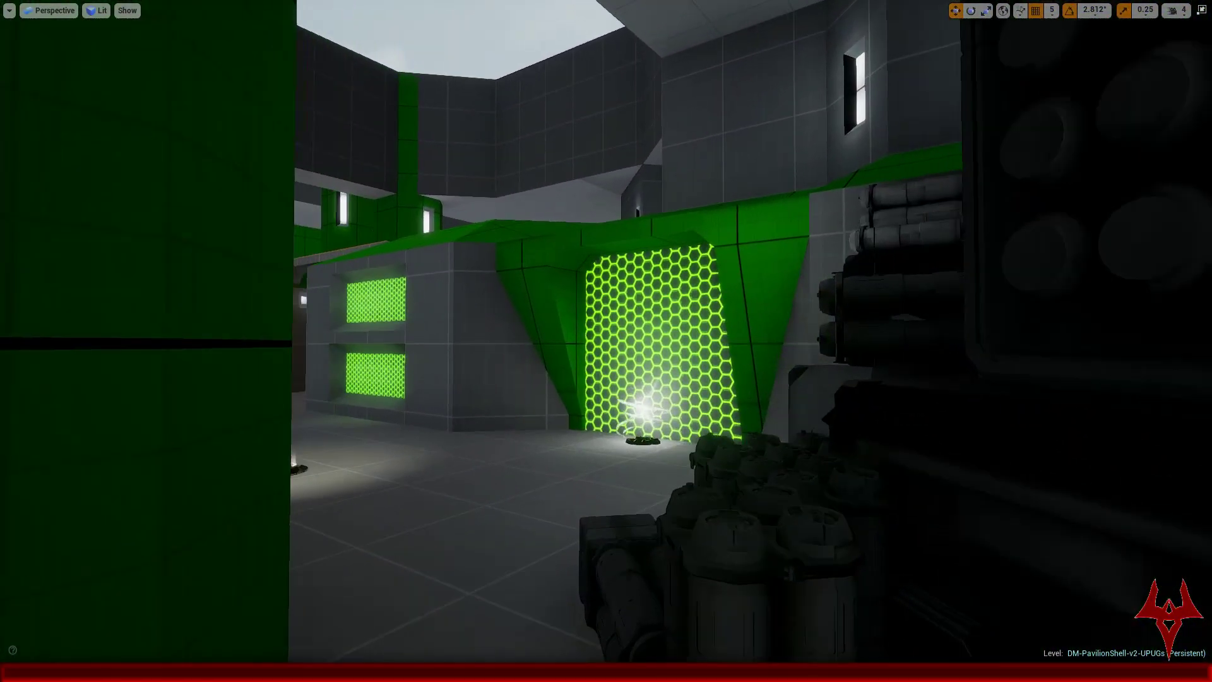
pyautogui.press('a')
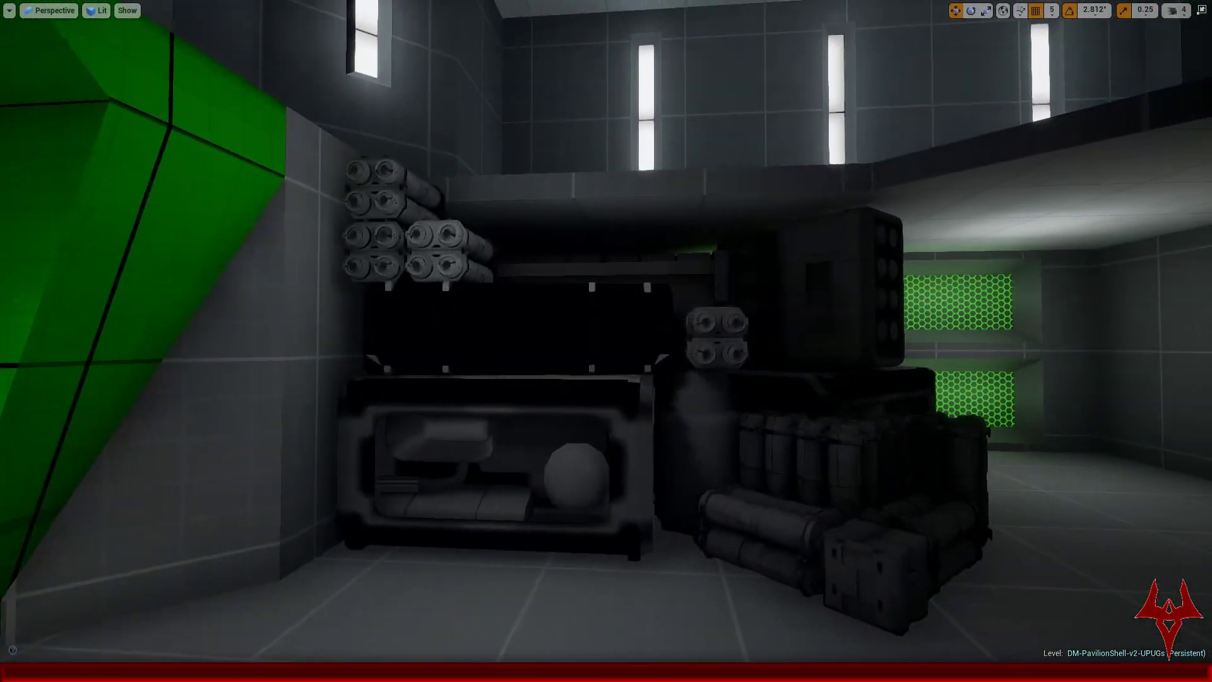
# Step: Review the whole crate and canister pile from the front and from its open end facing the hexagon-backed alcove
pyautogui.press('a')
pyautogui.press('s')
pyautogui.press('d')
pyautogui.press('a')
pyautogui.press('w')
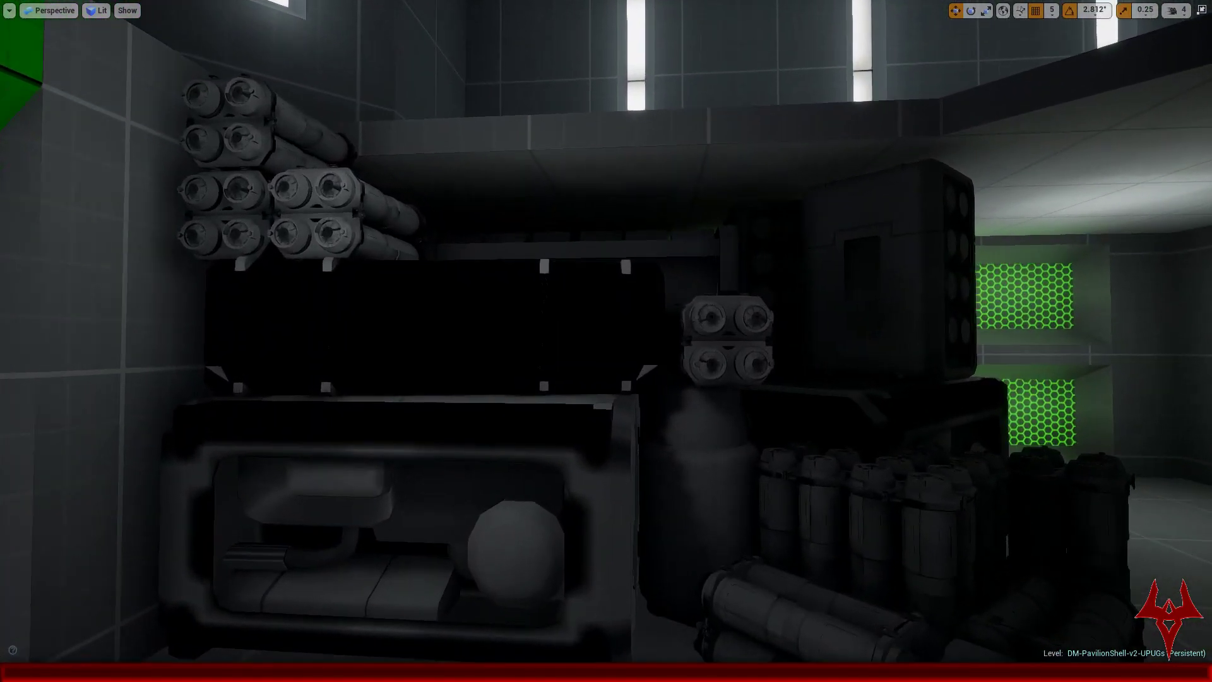
pyautogui.press('d')
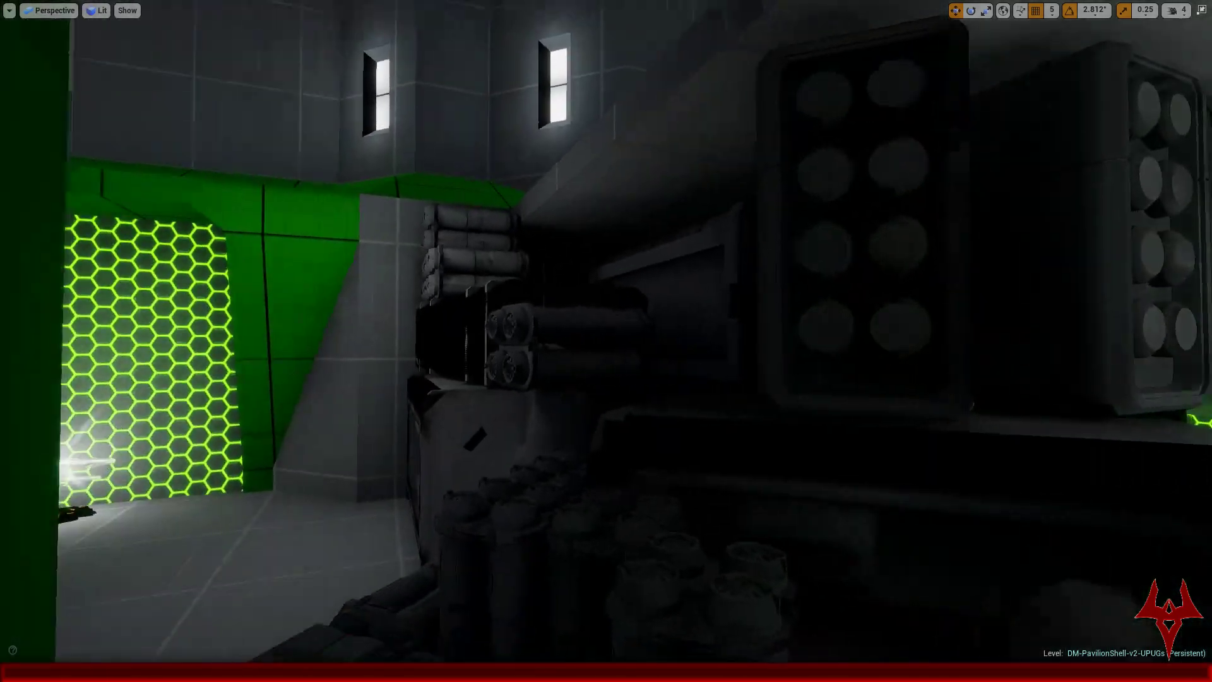
pyautogui.press('d')
pyautogui.press('w')
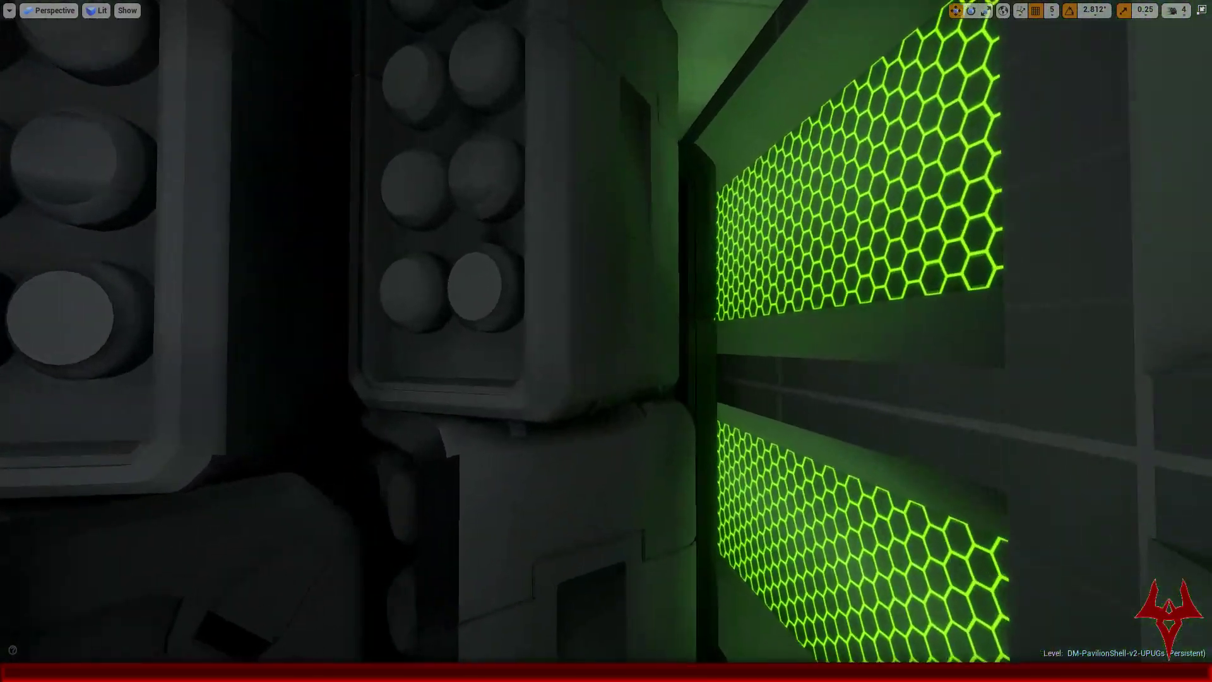
# Step: Check the rear of the crate pile against the hexagon lights, and its placement beside the glowing pickup alcove
pyautogui.press('w')
pyautogui.press('s')
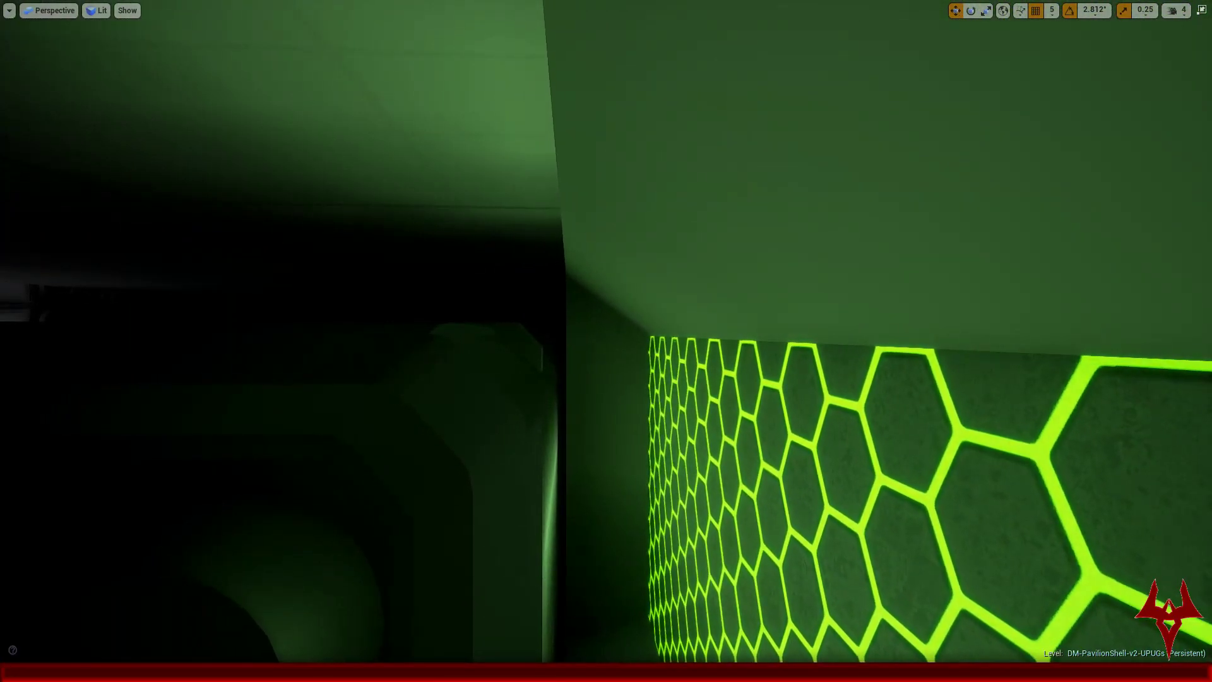
pyautogui.press('s')
pyautogui.press('w')
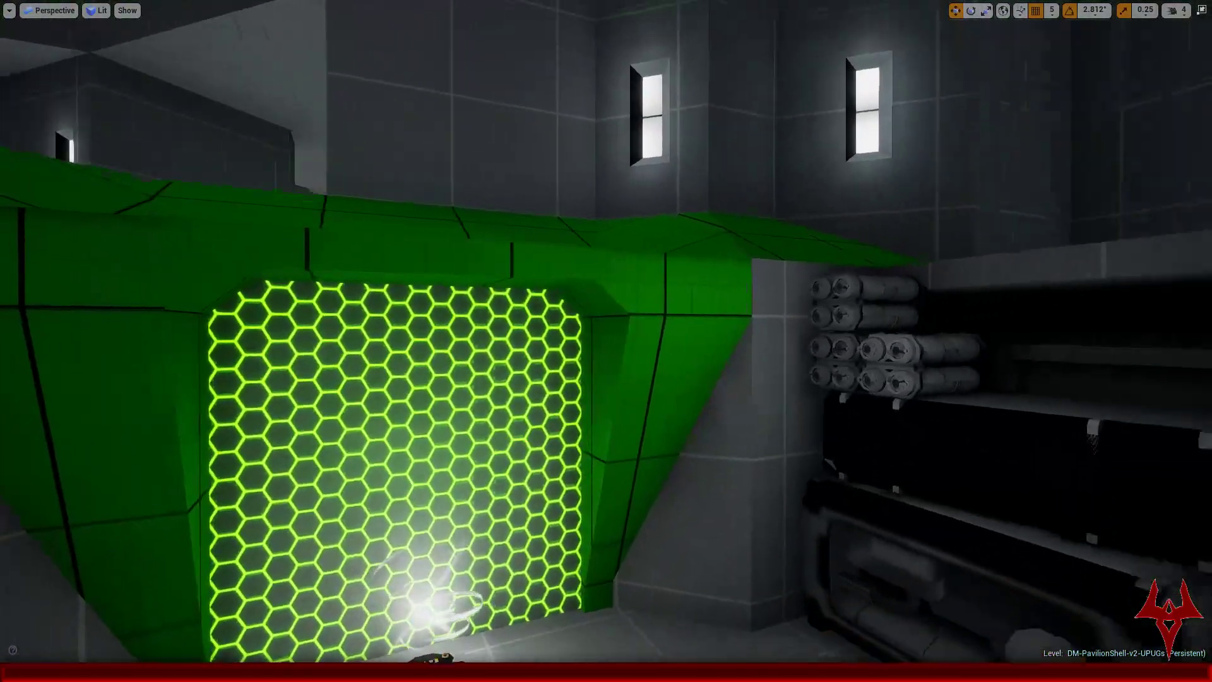
pyautogui.press('a')
pyautogui.press('w')
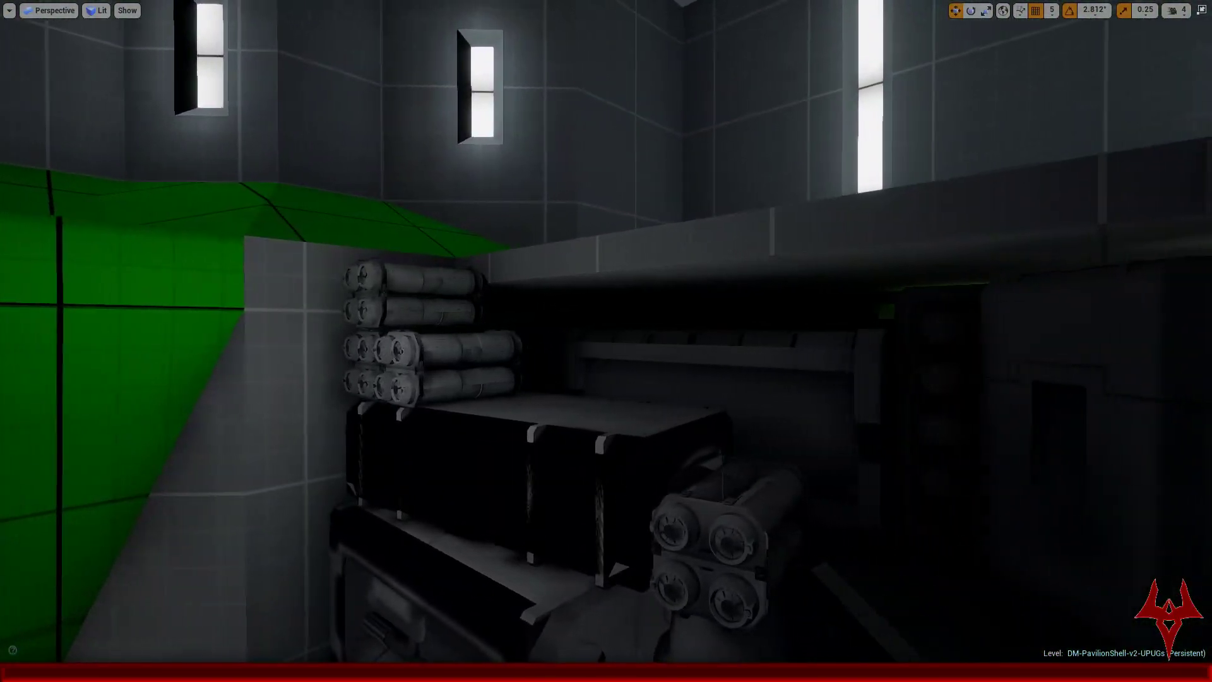
pyautogui.press('s')
# Step: Examine the orange-framed corridor with its two pickups and the upper walkway with the dark pickup
pyautogui.press('w')
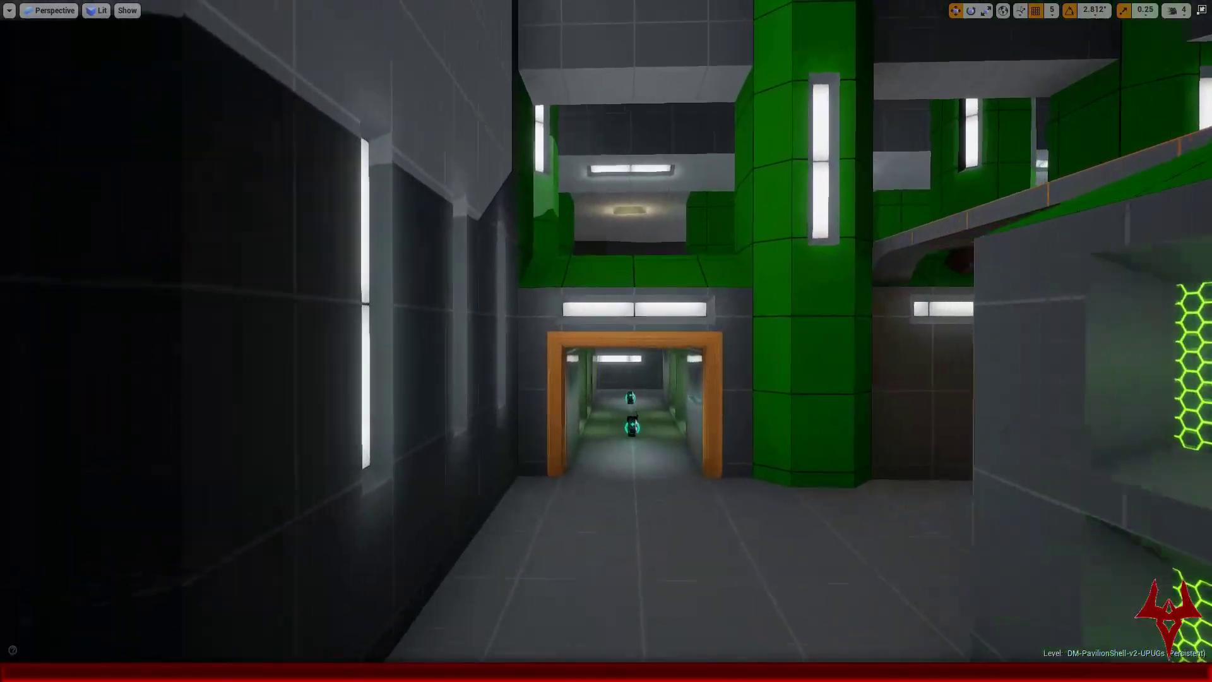
pyautogui.press('w')
pyautogui.press('s')
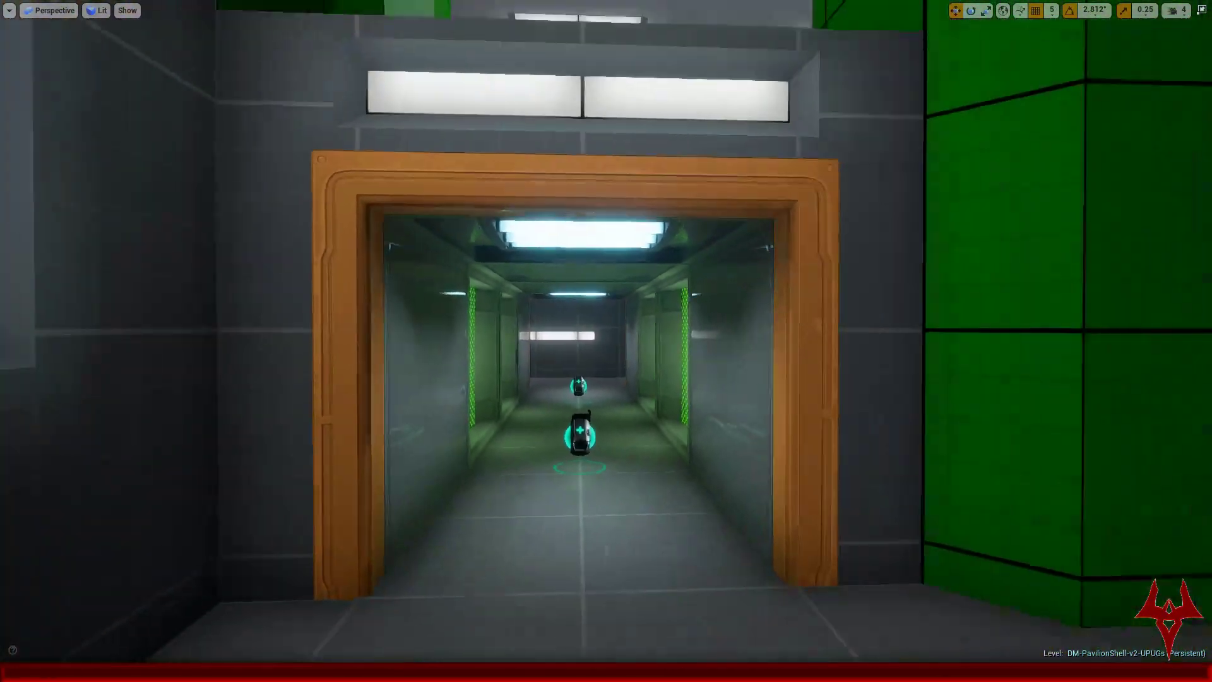
pyautogui.press('w')
pyautogui.press('e')
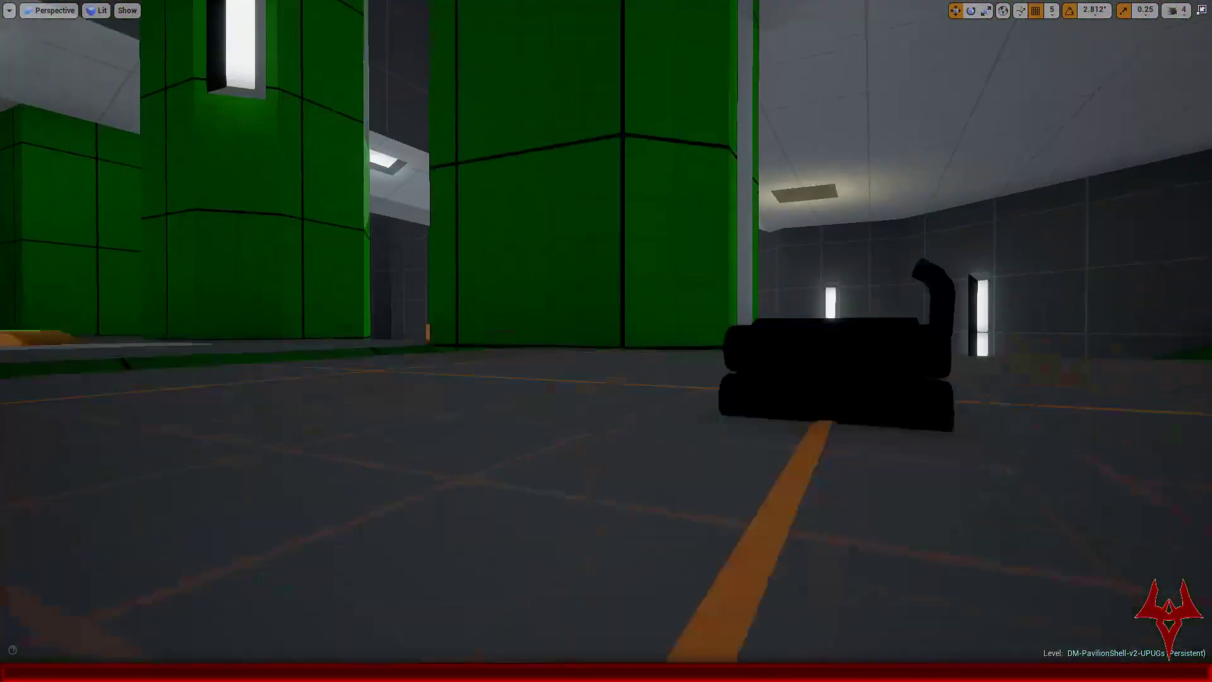
# Step: Examine the round white floor light between the hexagon jump pads and the green column beside the outdoor opening
pyautogui.press('w')
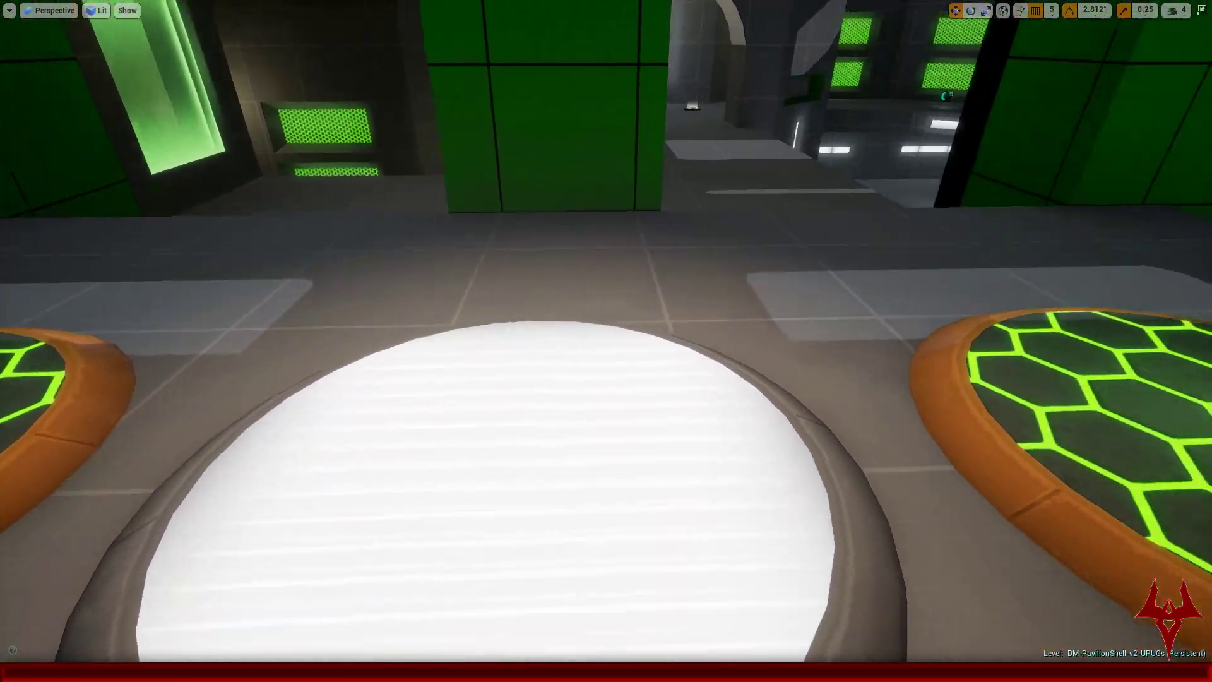
pyautogui.press('a')
pyautogui.press('w')
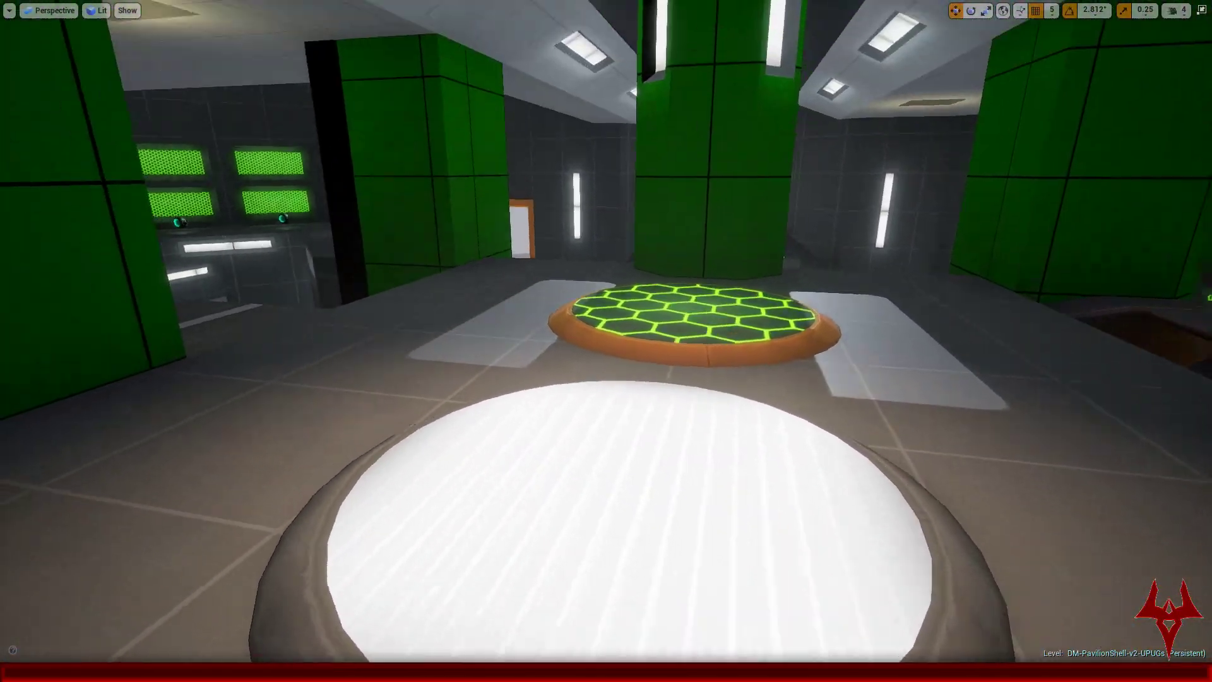
pyautogui.press('w')
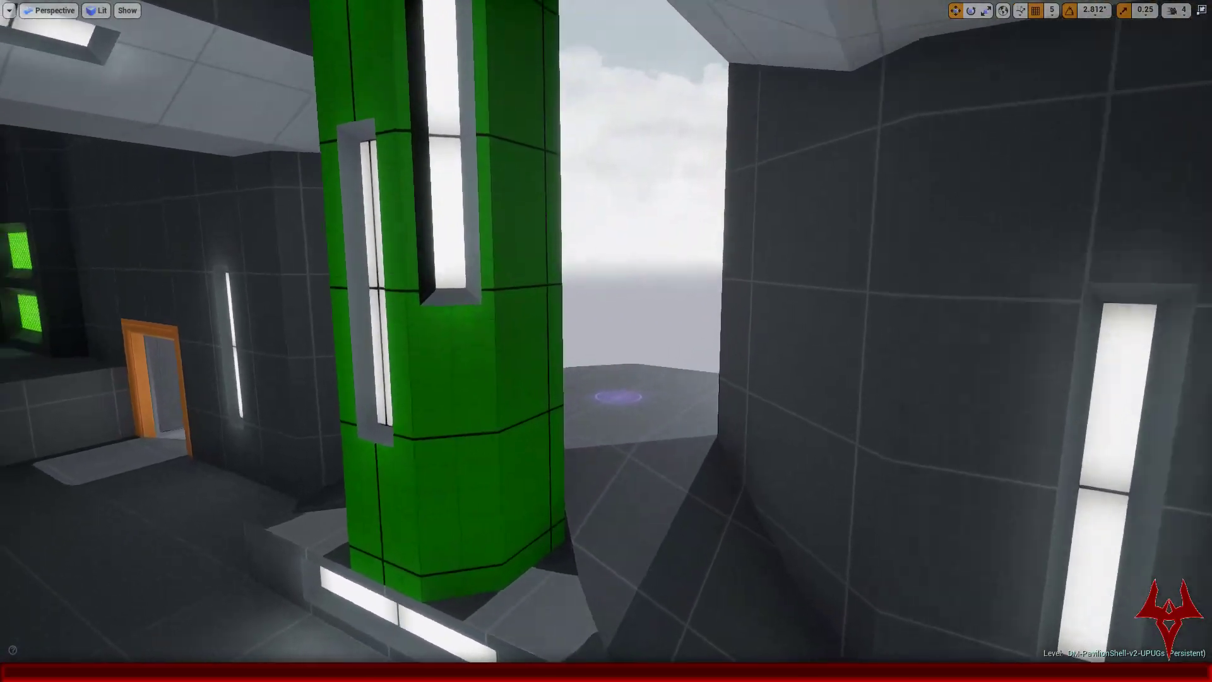
# Step: Inspect the raised ledge under the hexagon wall lights and the orange doorway leading to the outdoor area with the yellow ring
pyautogui.press('w')
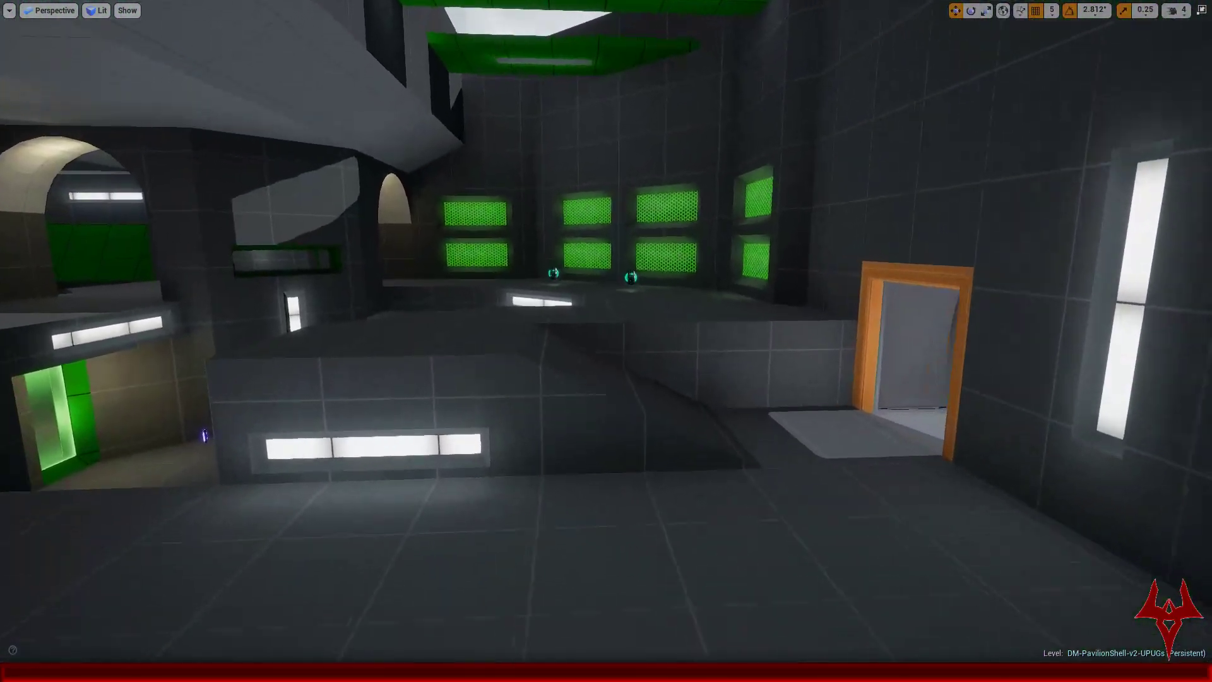
pyautogui.press('w')
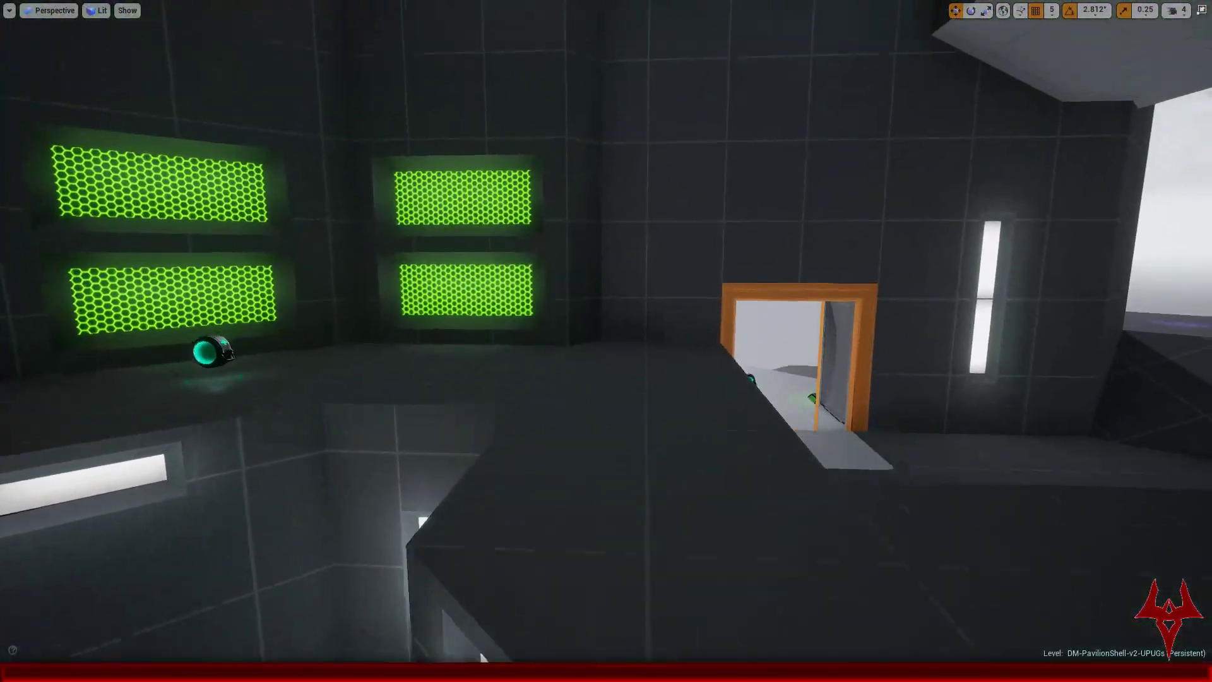
pyautogui.press('w')
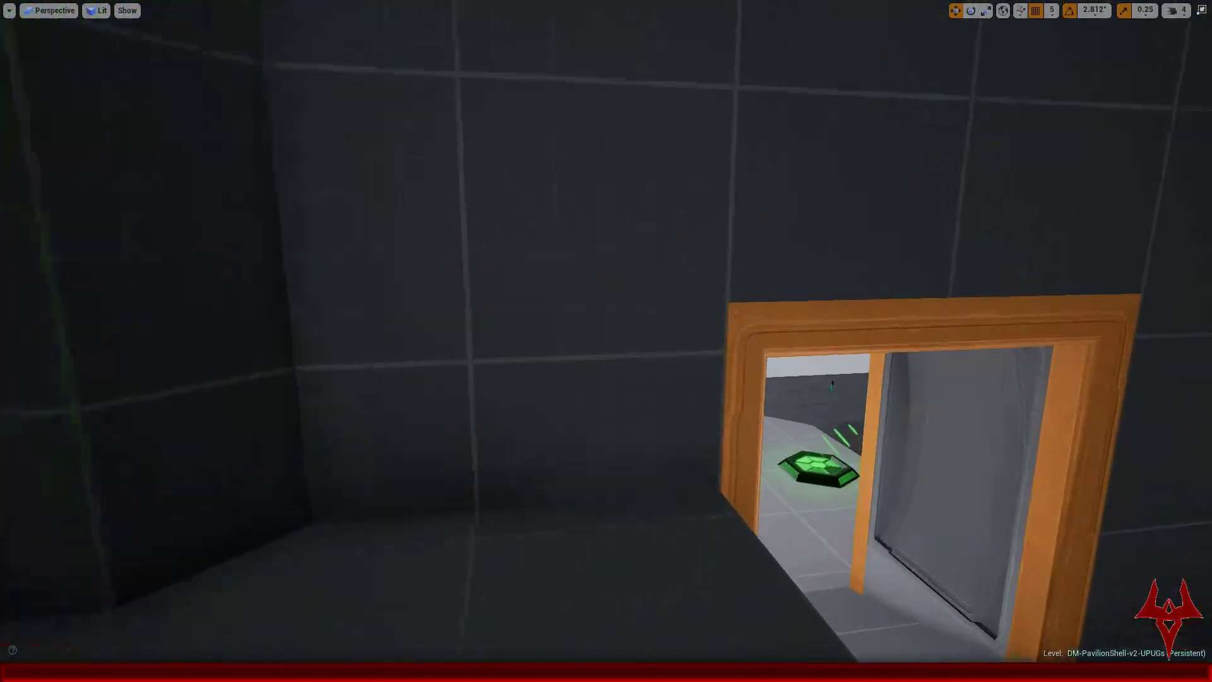
pyautogui.press('w')
pyautogui.press('a')
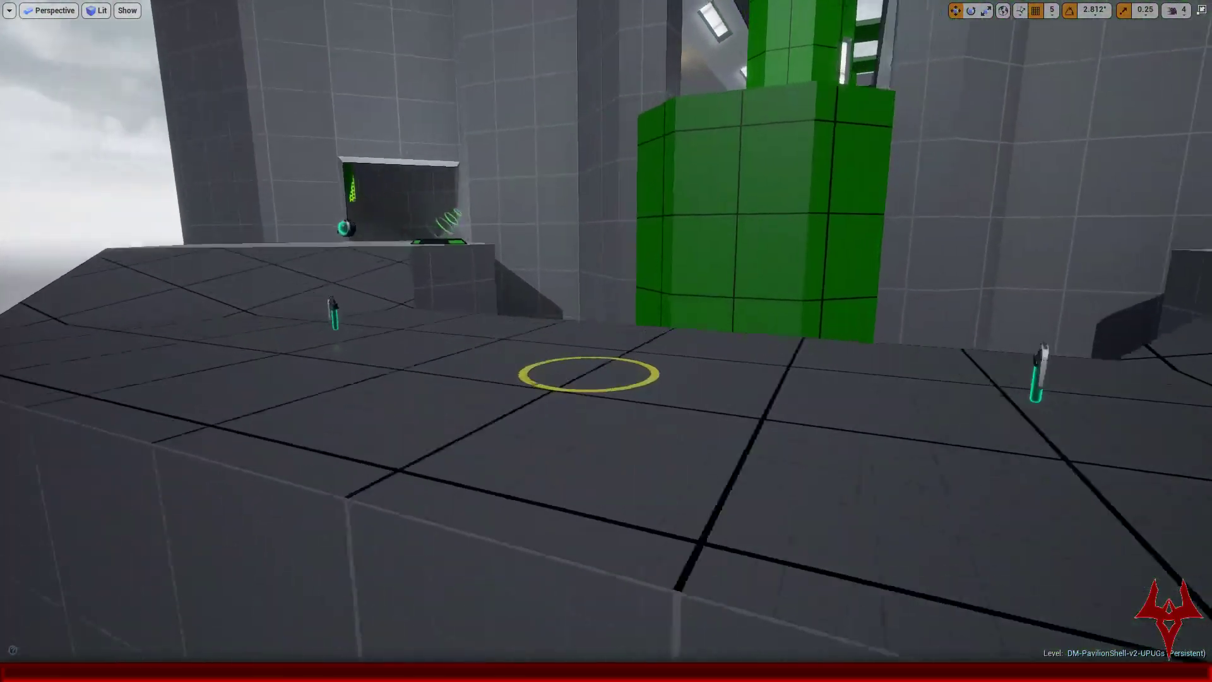
# Step: Inspect the outdoor side entrance, the hall with the Unreal PUGs logo, the angled green window and the pickup base near the waterfall
pyautogui.press('w')
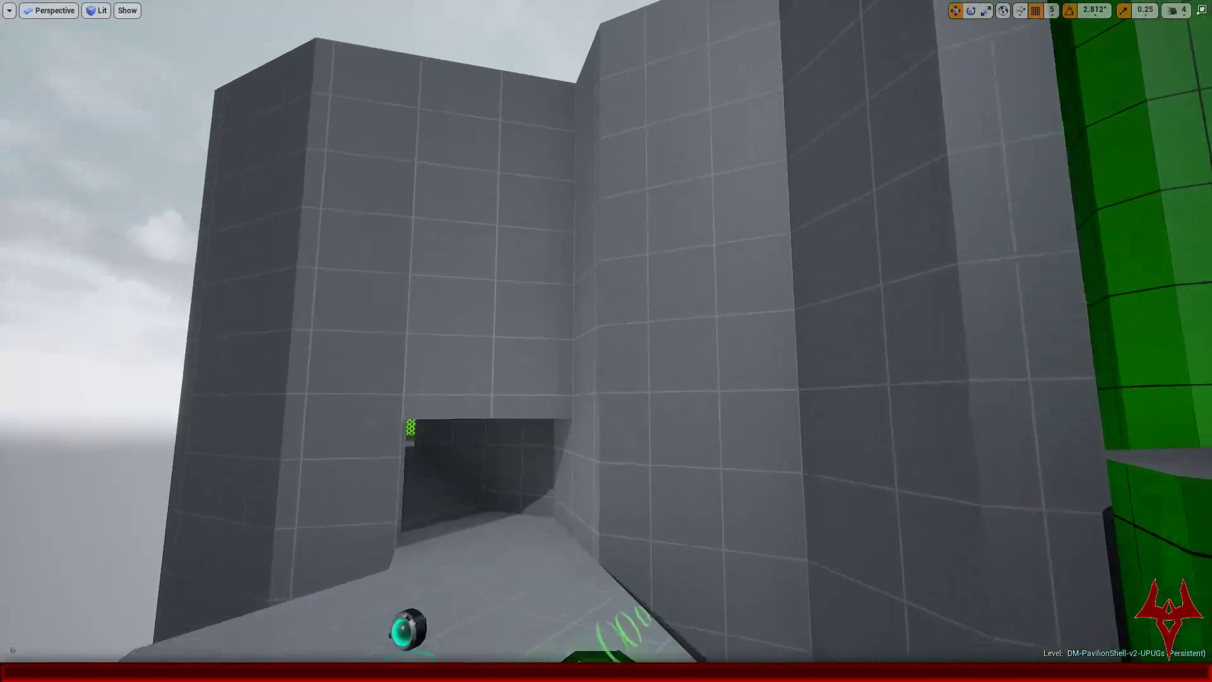
pyautogui.press('w')
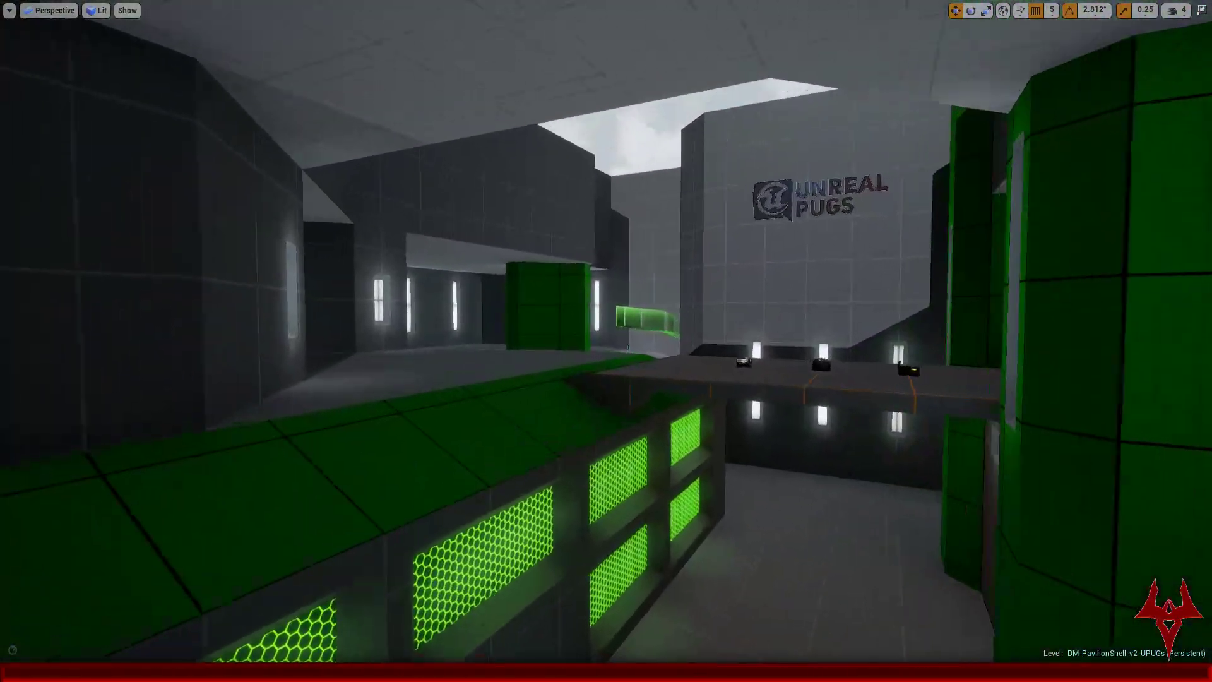
pyautogui.press('w')
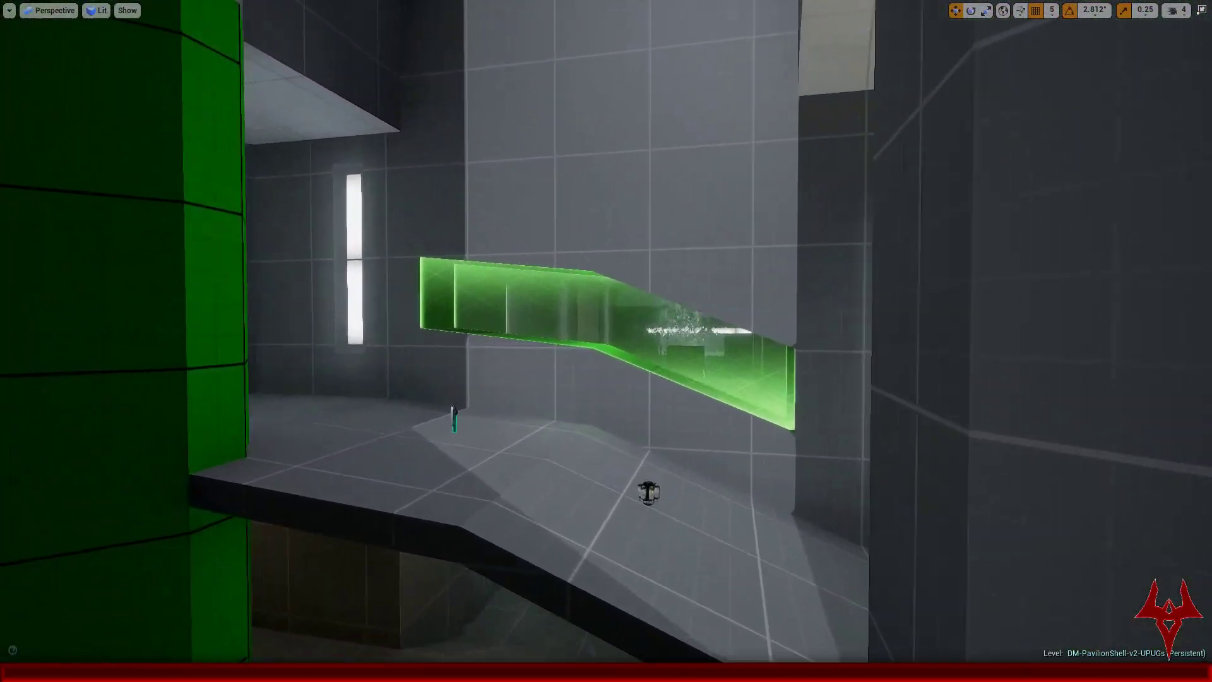
pyautogui.press('w')
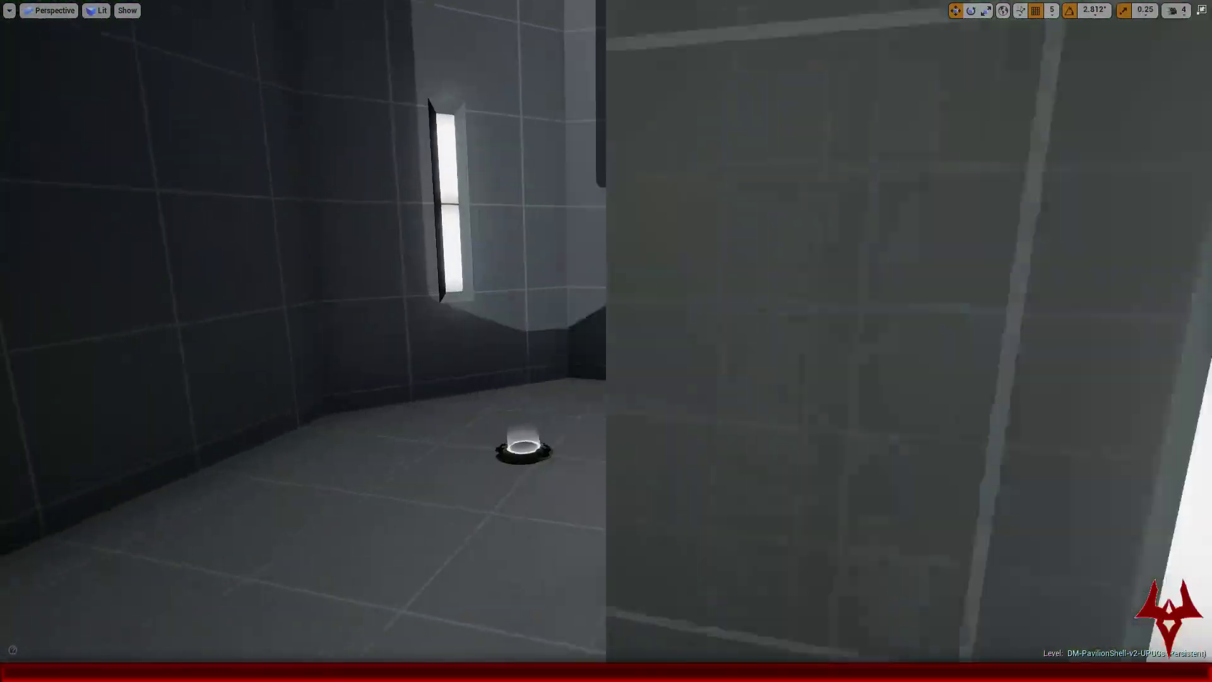
pyautogui.press('a')
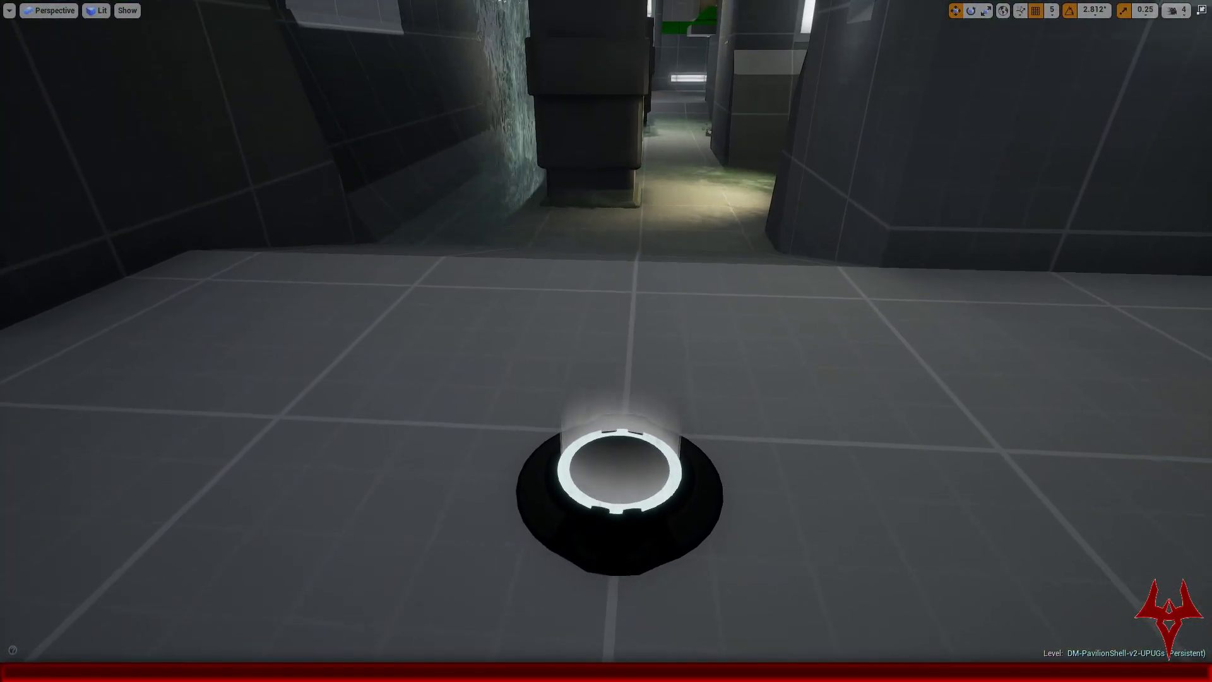
# Step: Examine the water channel beyond the pickup base, the hall with the green window and the white-ringed bases up to the green hexagon panel
pyautogui.press('w')
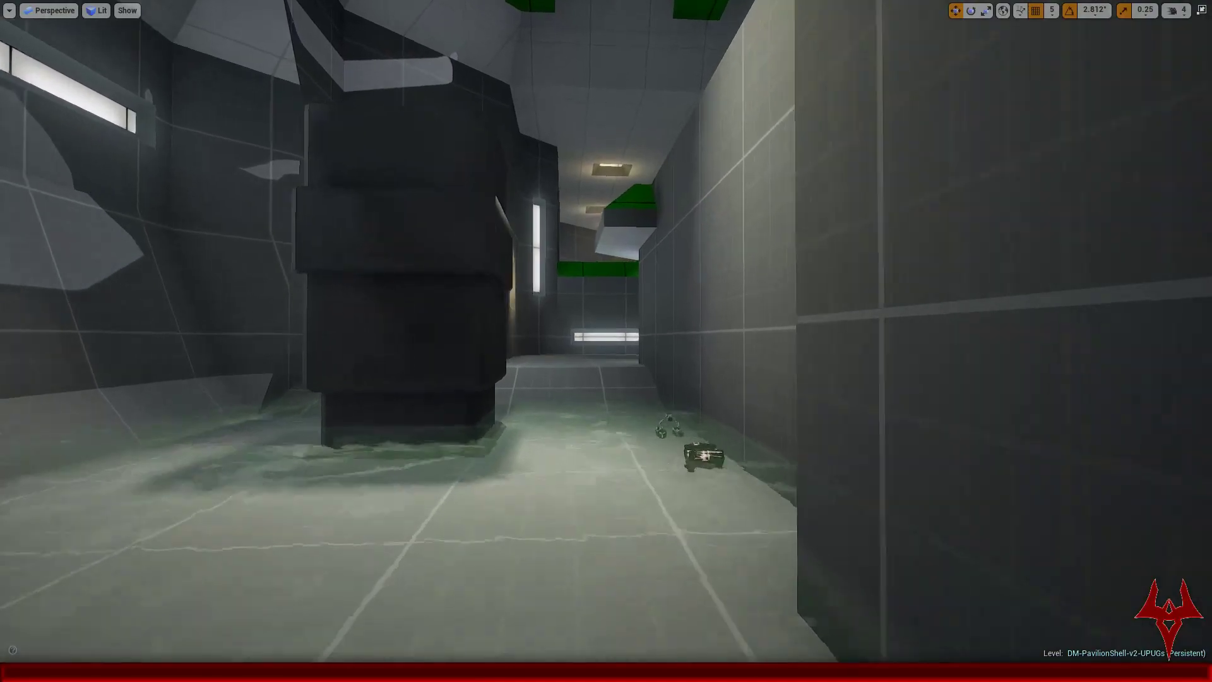
pyautogui.press('w')
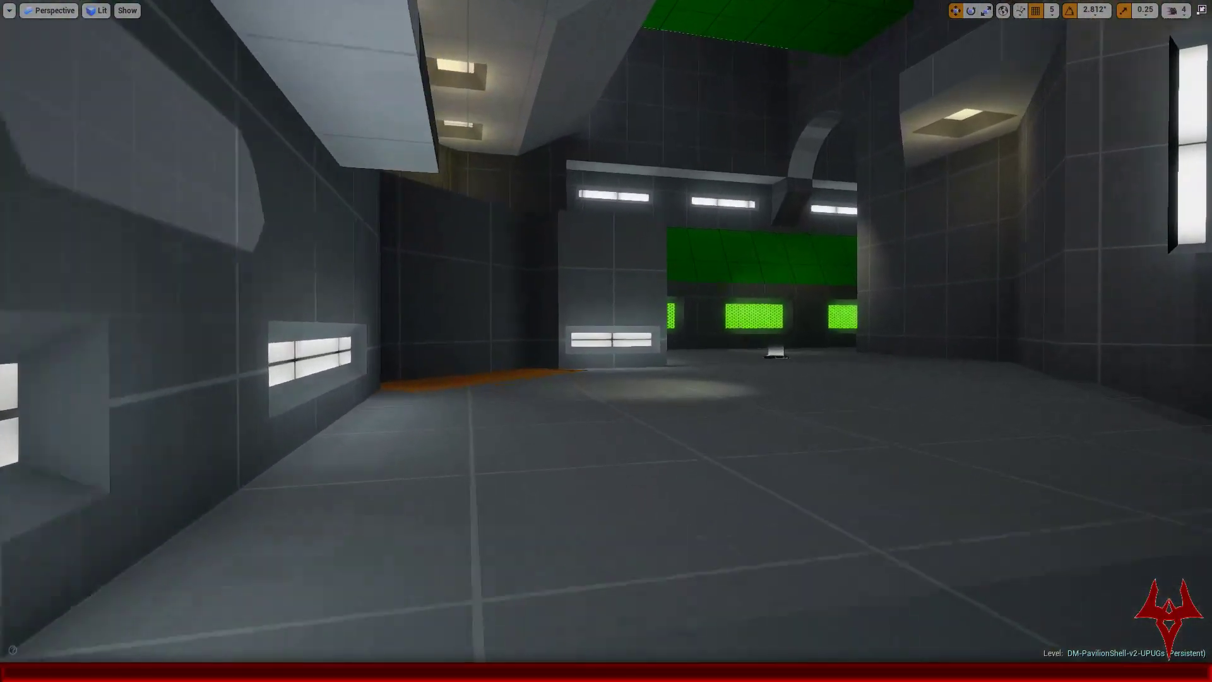
pyautogui.press('w')
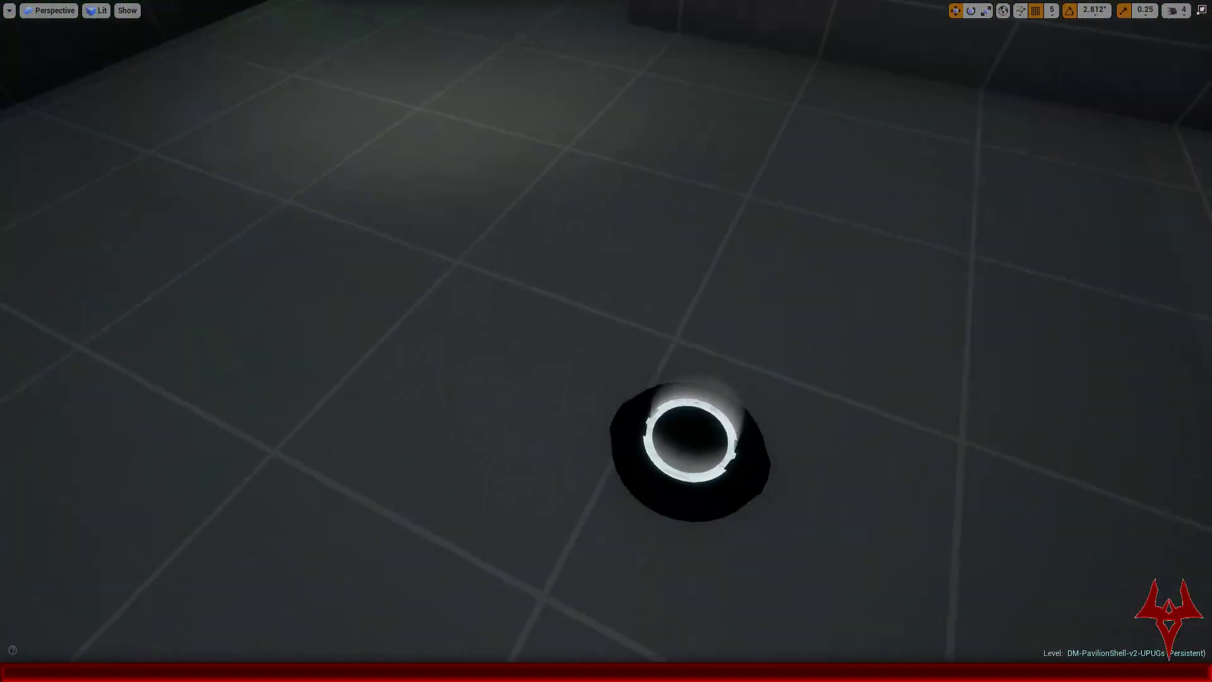
pyautogui.press('w')
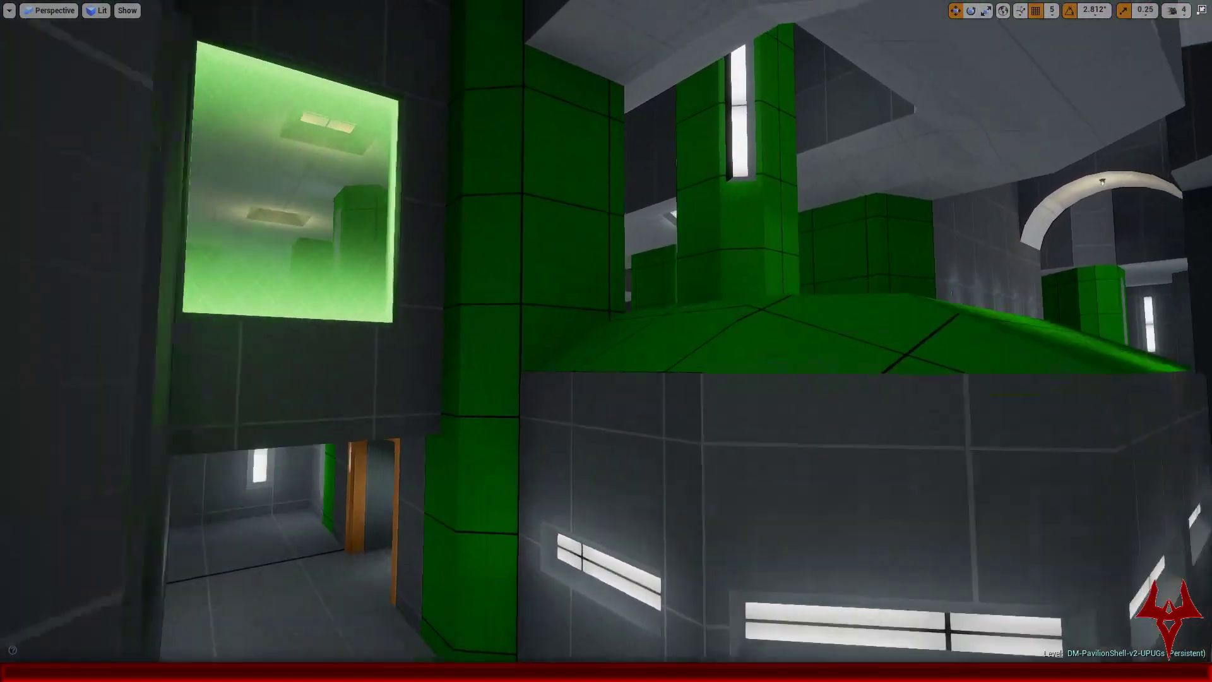
pyautogui.press('w')
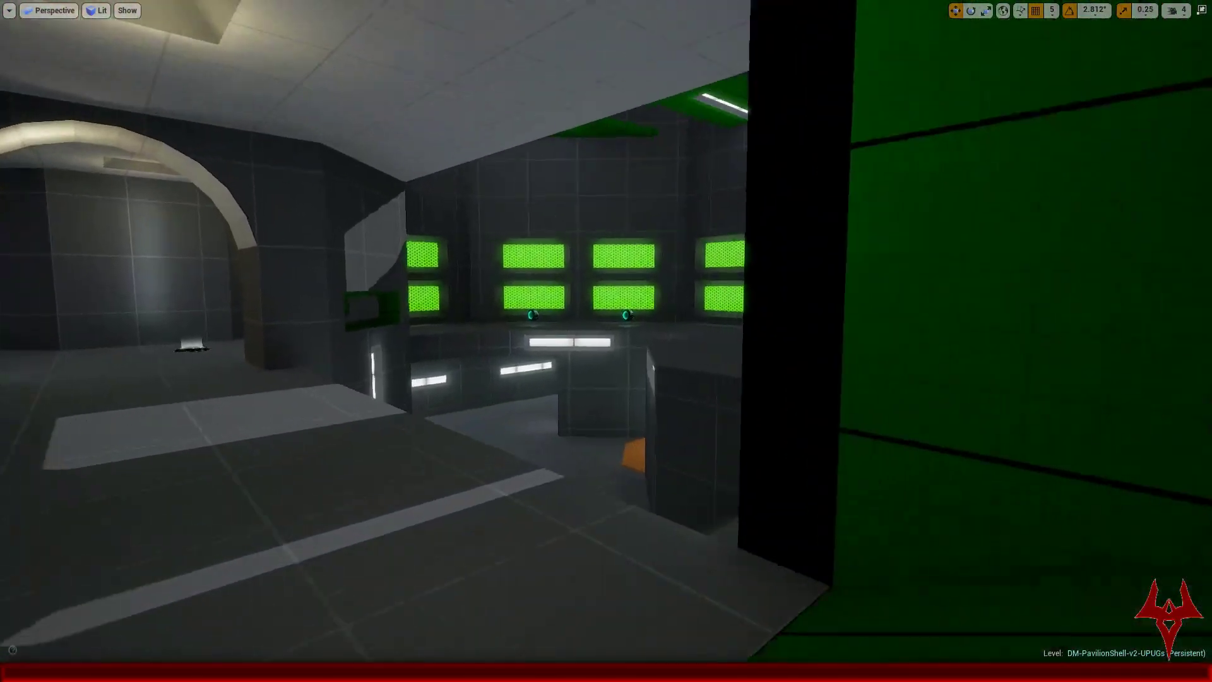
pyautogui.press('w')
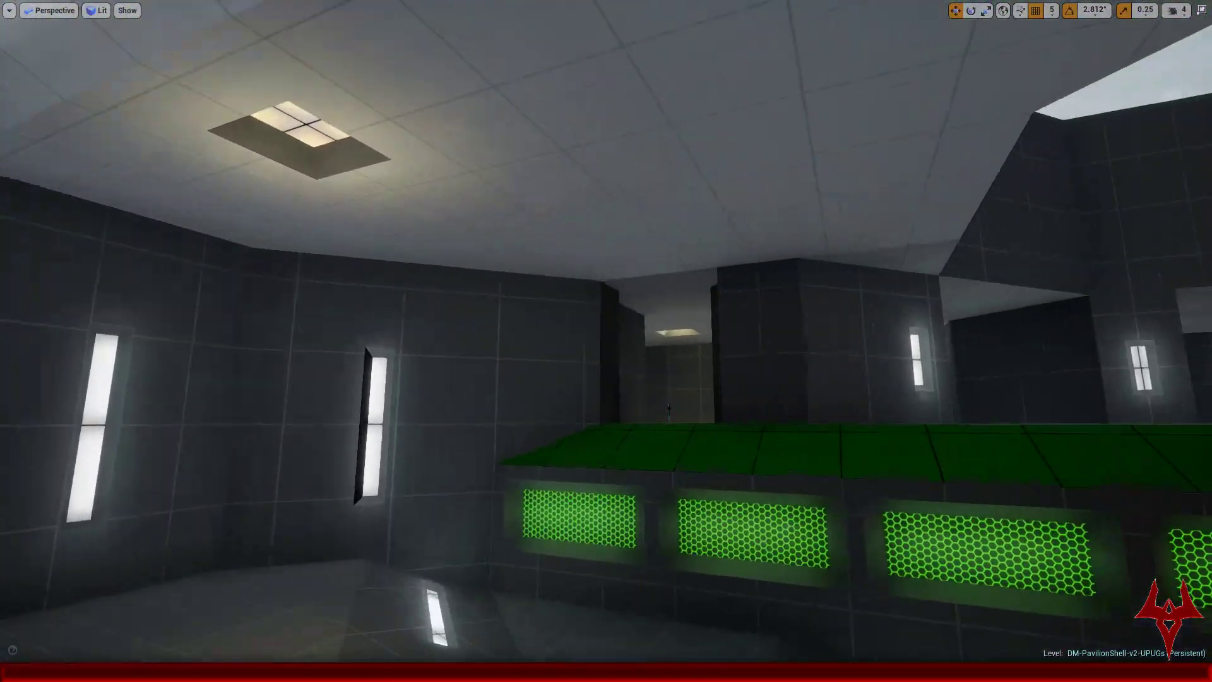
pyautogui.press('w')
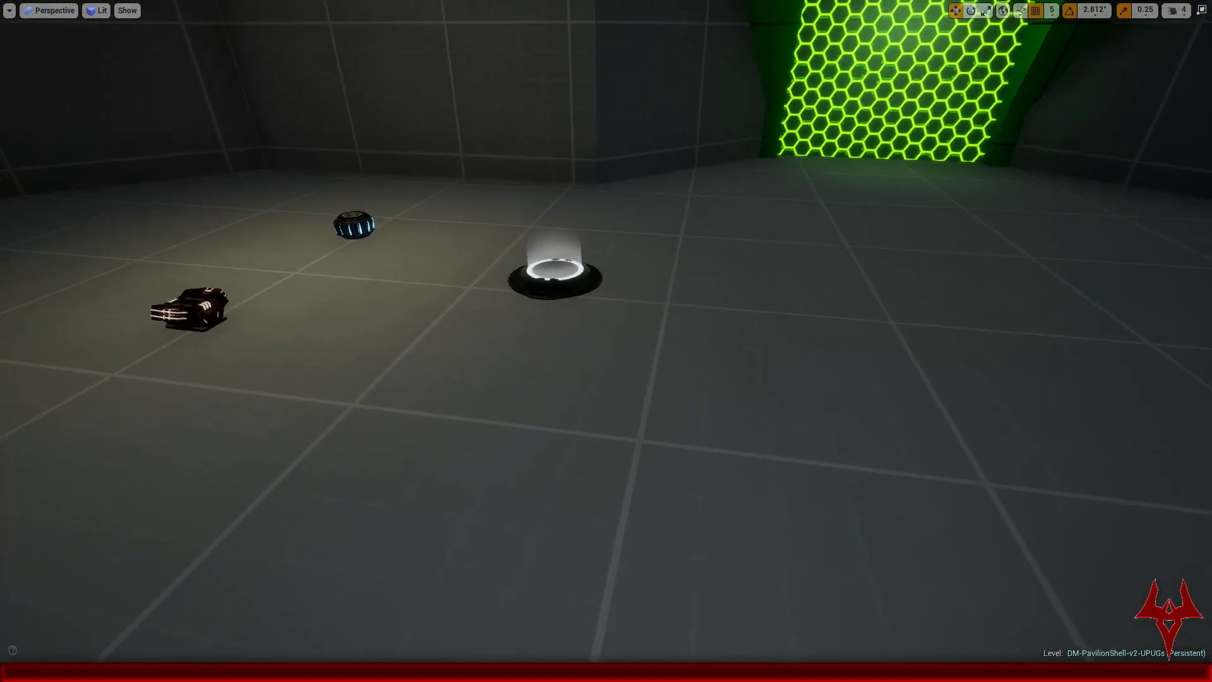
pyautogui.press('e')
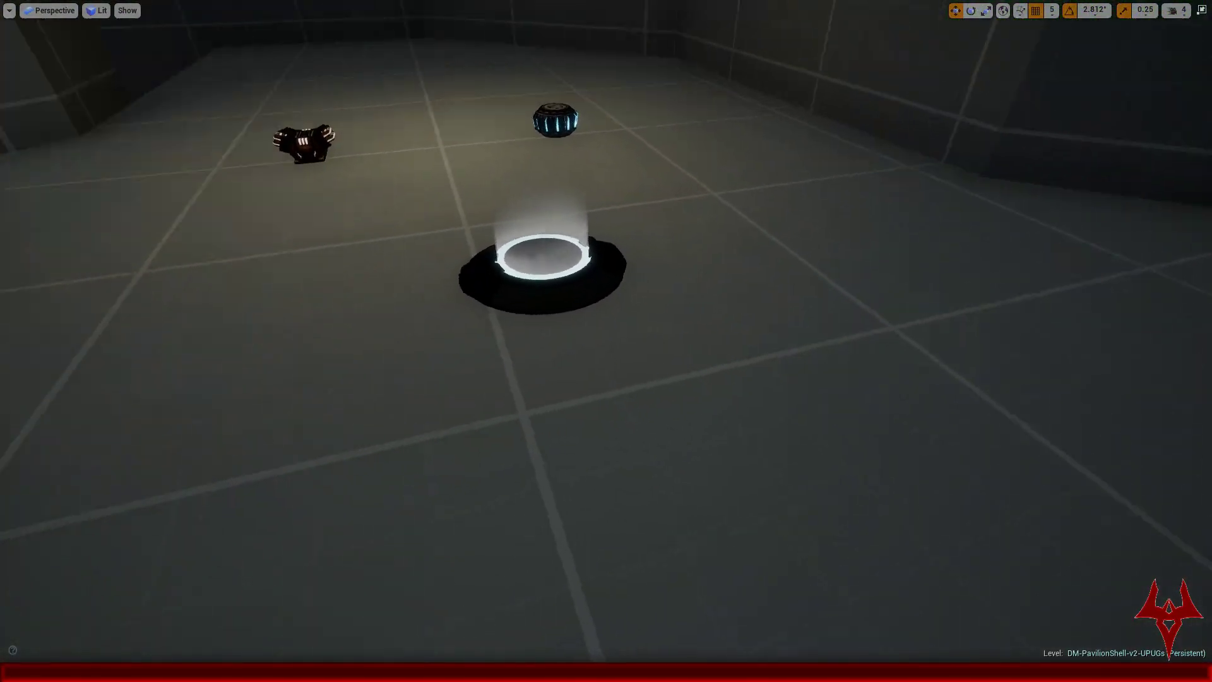
# Step: Inspect the striped ramp hall, the sloped pillar foot beside the water and the platform with the vial and round pickup
pyautogui.press('w')
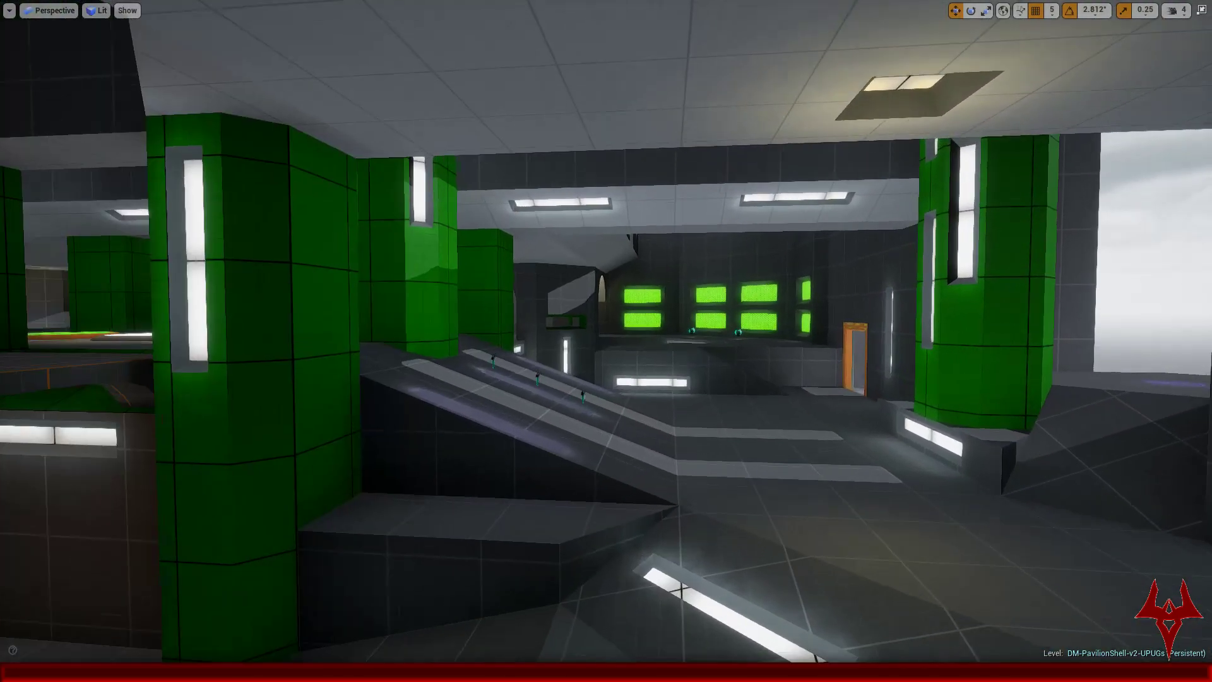
pyautogui.press('w')
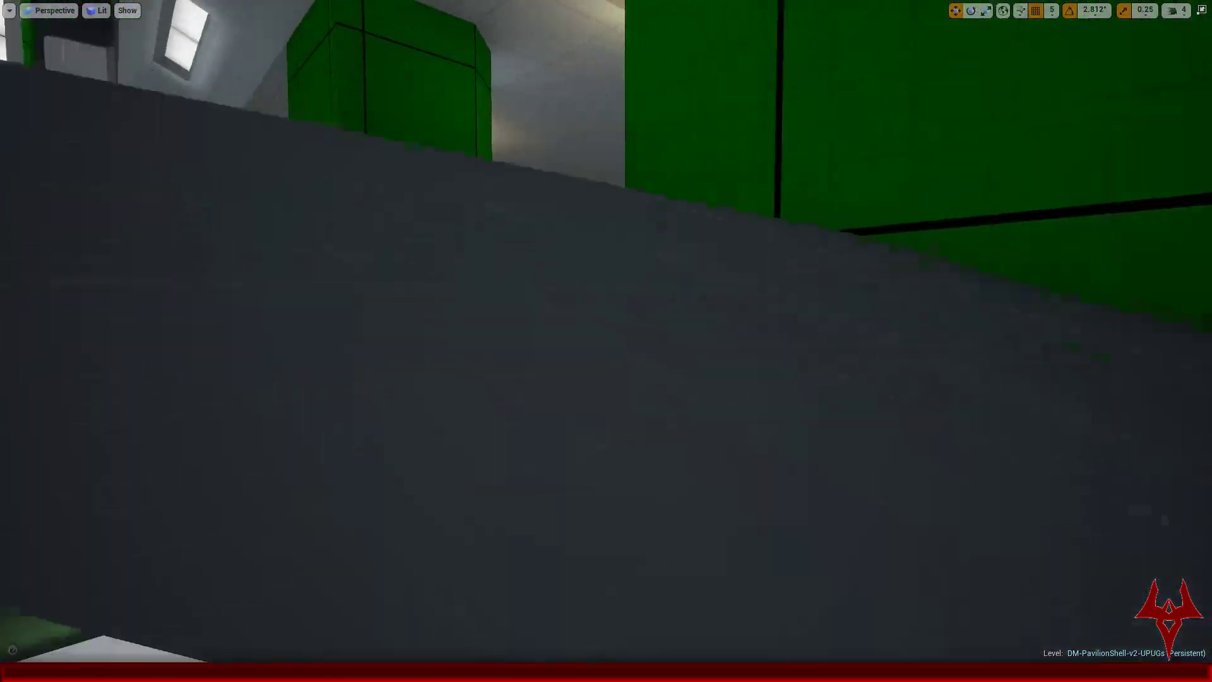
pyautogui.press('w')
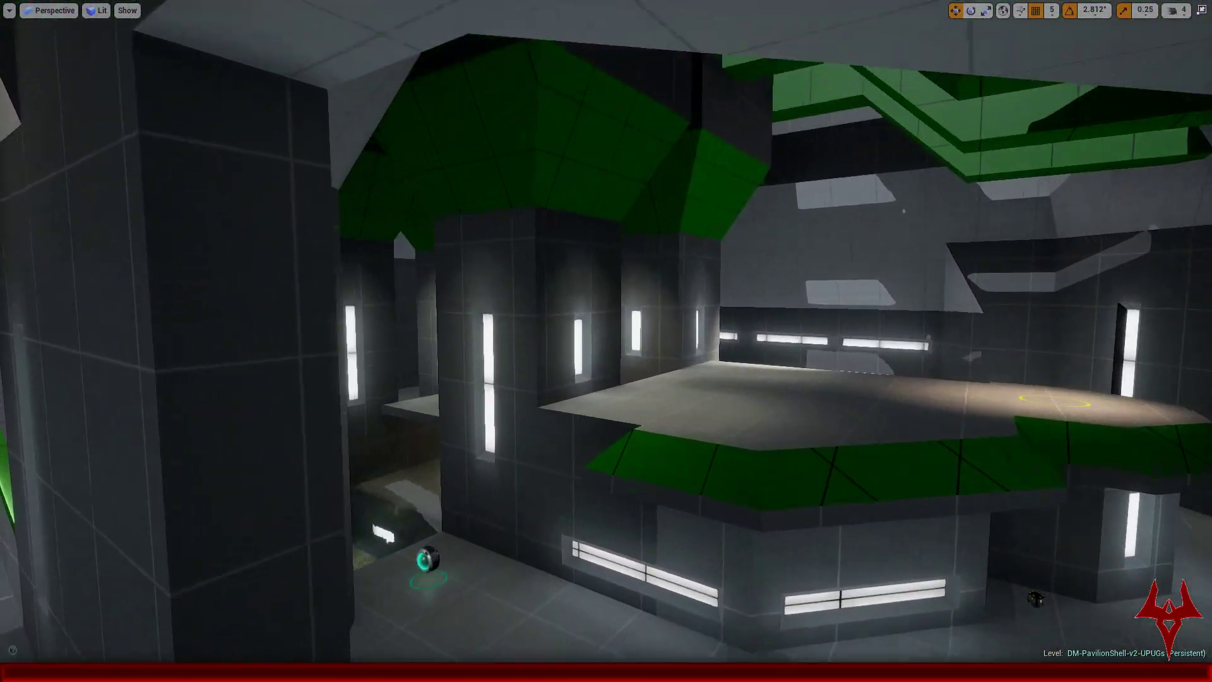
pyautogui.press('w')
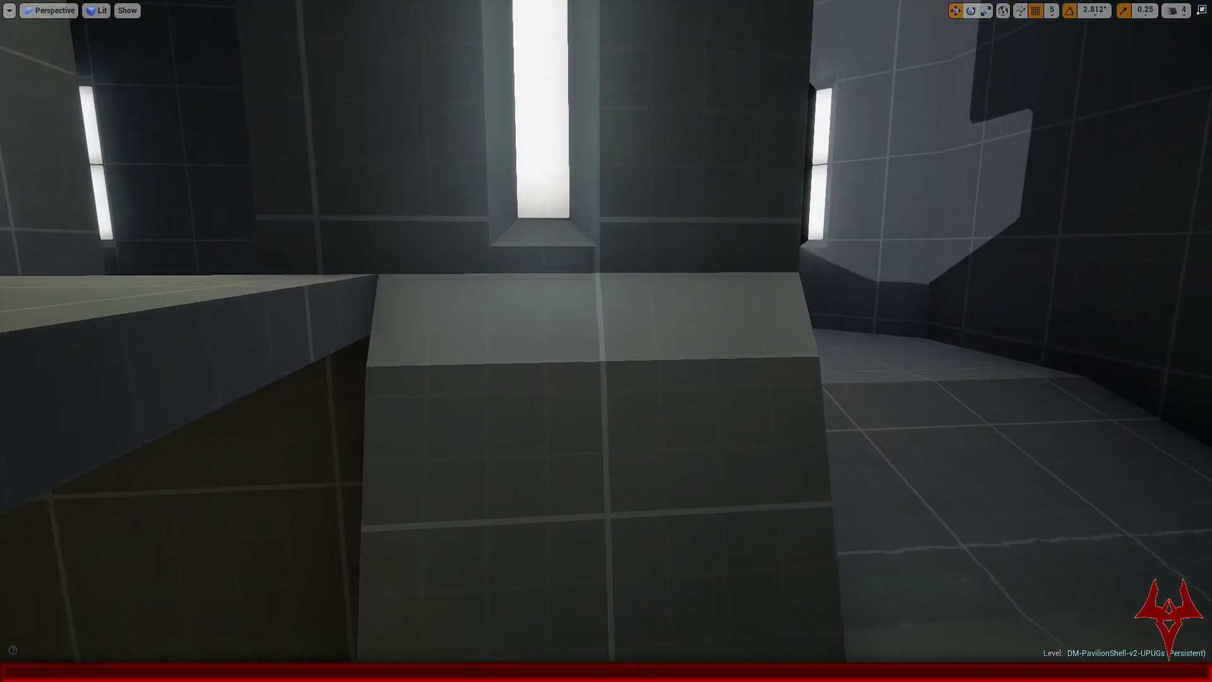
pyautogui.press('w')
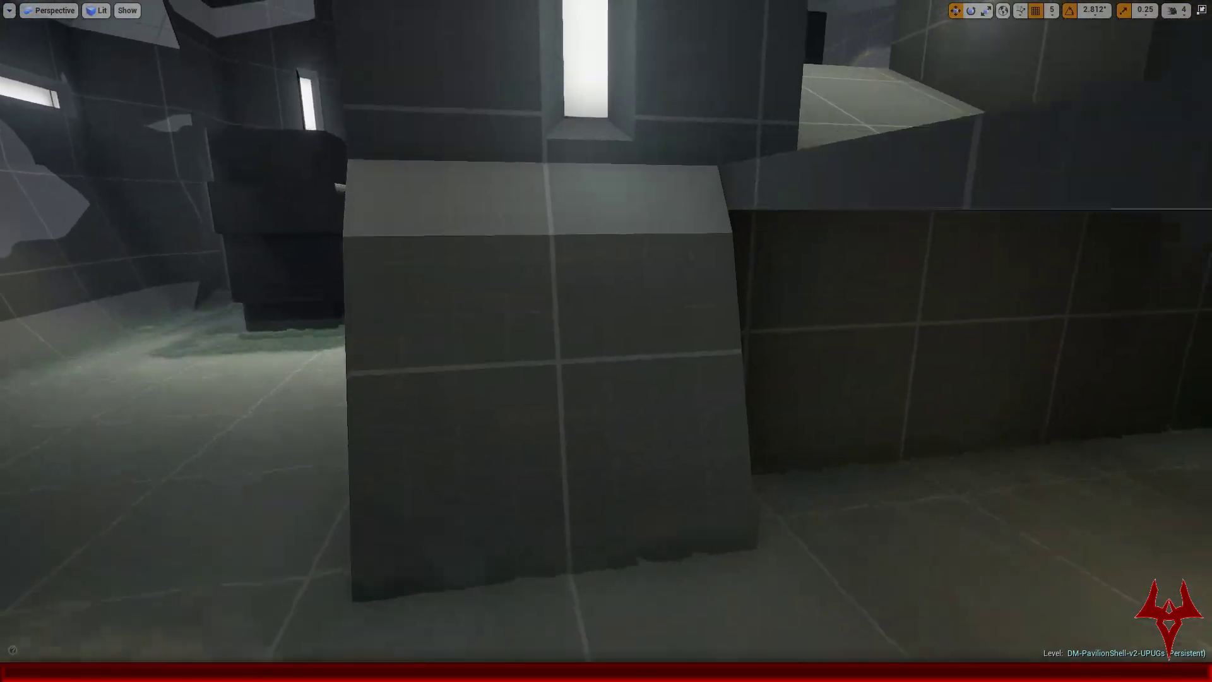
pyautogui.press('w')
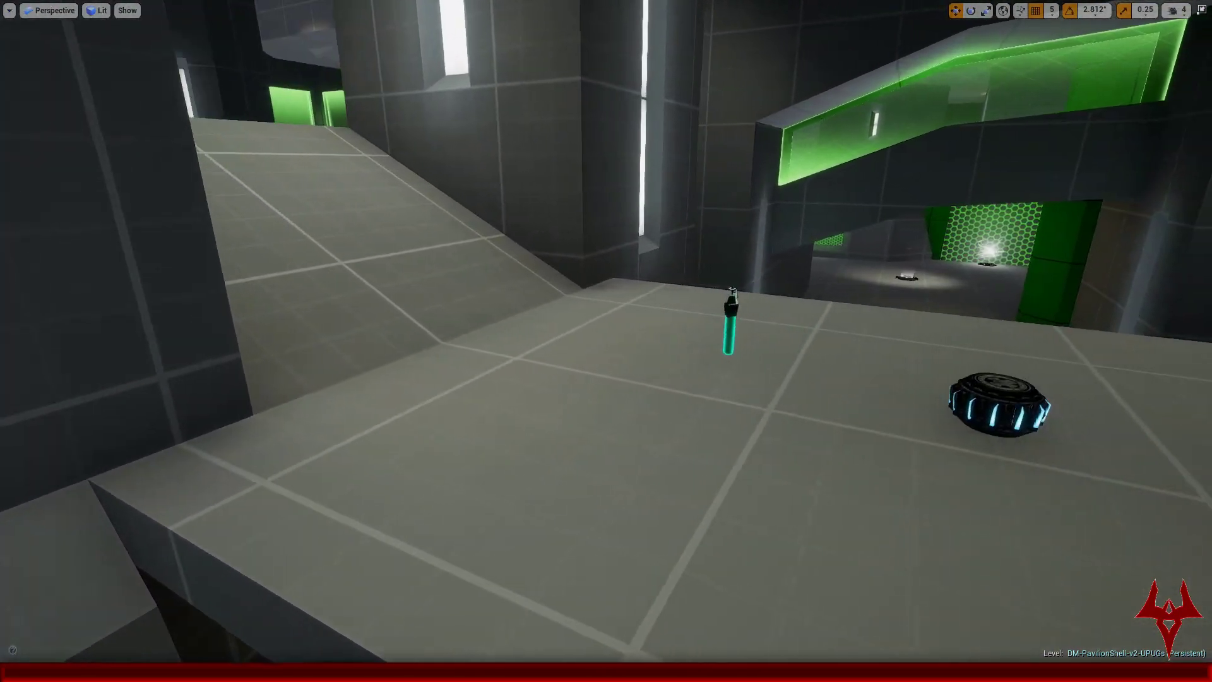
# Step: Inspect the waterfall, the sloped wall lights behind it and the flooded channel floor
pyautogui.press('s')
pyautogui.press('s')
pyautogui.press('w')
pyautogui.press('w')
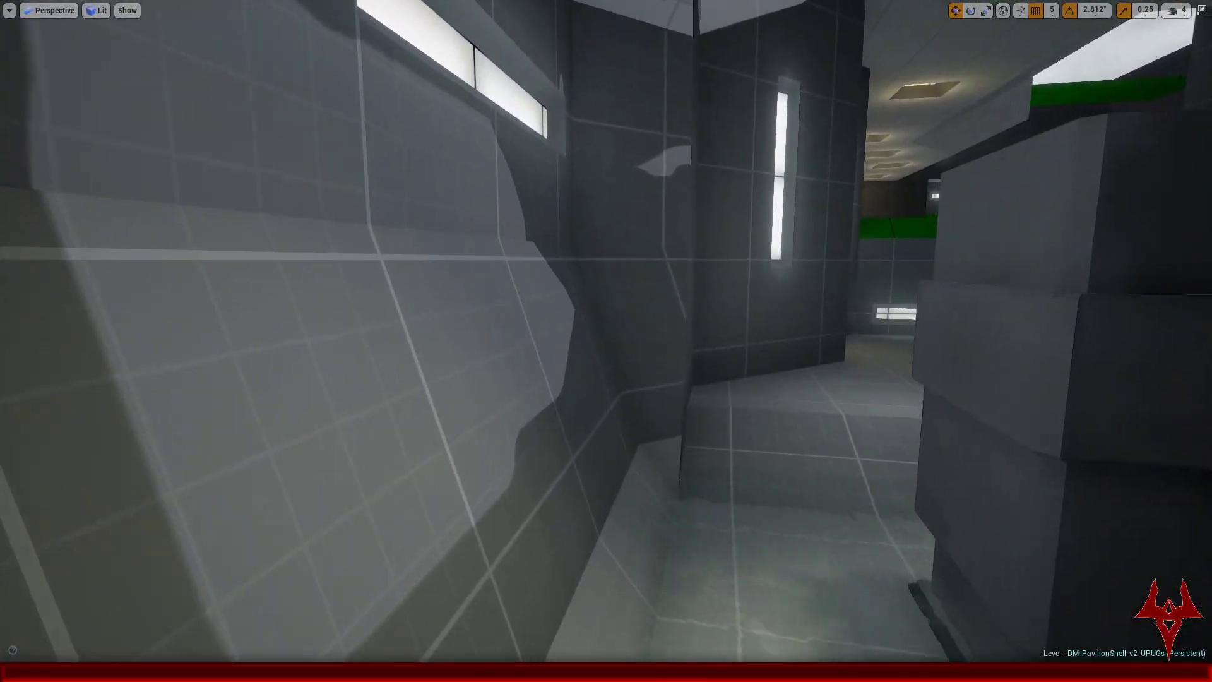
pyautogui.press('s')
pyautogui.press('w')
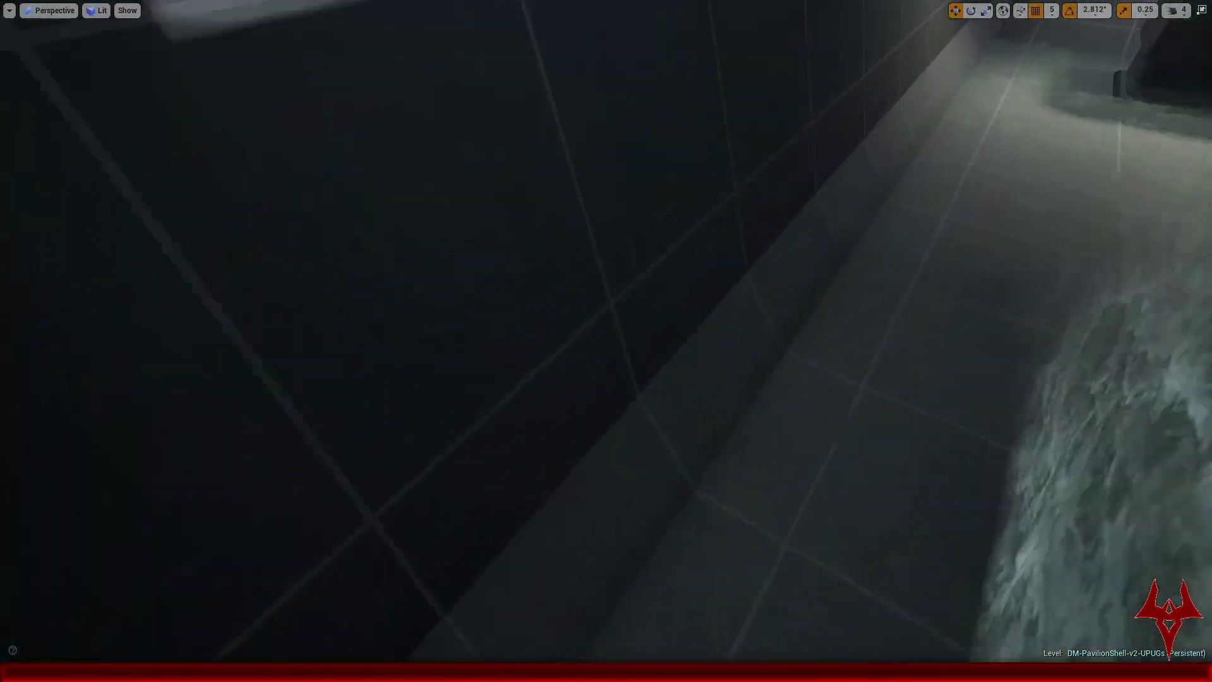
pyautogui.press('s')
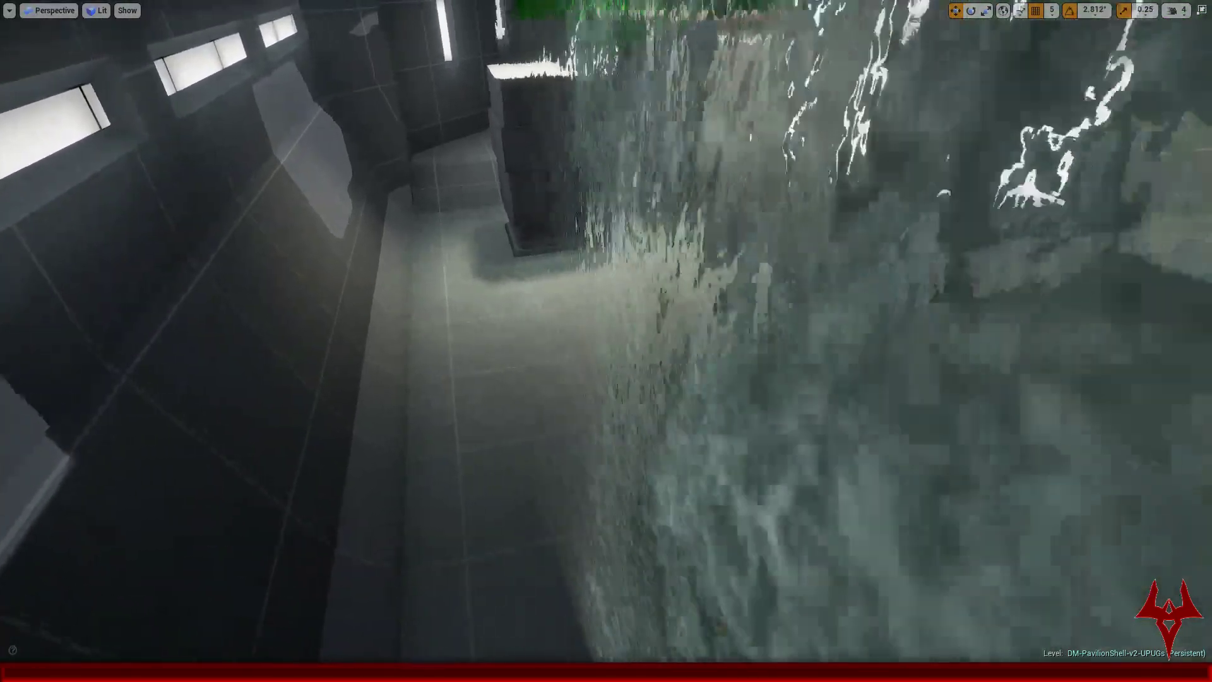
# Step: Examine the lit pillars near the platform pickups, the stacked block in the channel and the top of the long raised platform
pyautogui.press('w')
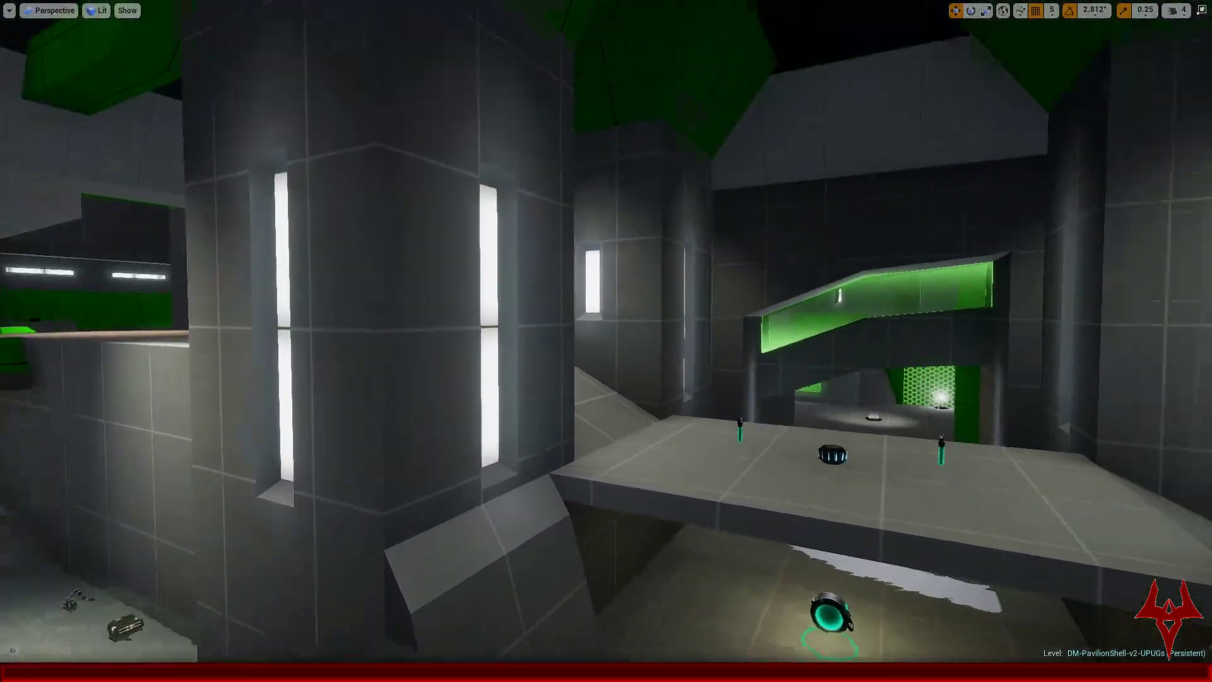
pyautogui.press('s')
pyautogui.press('w')
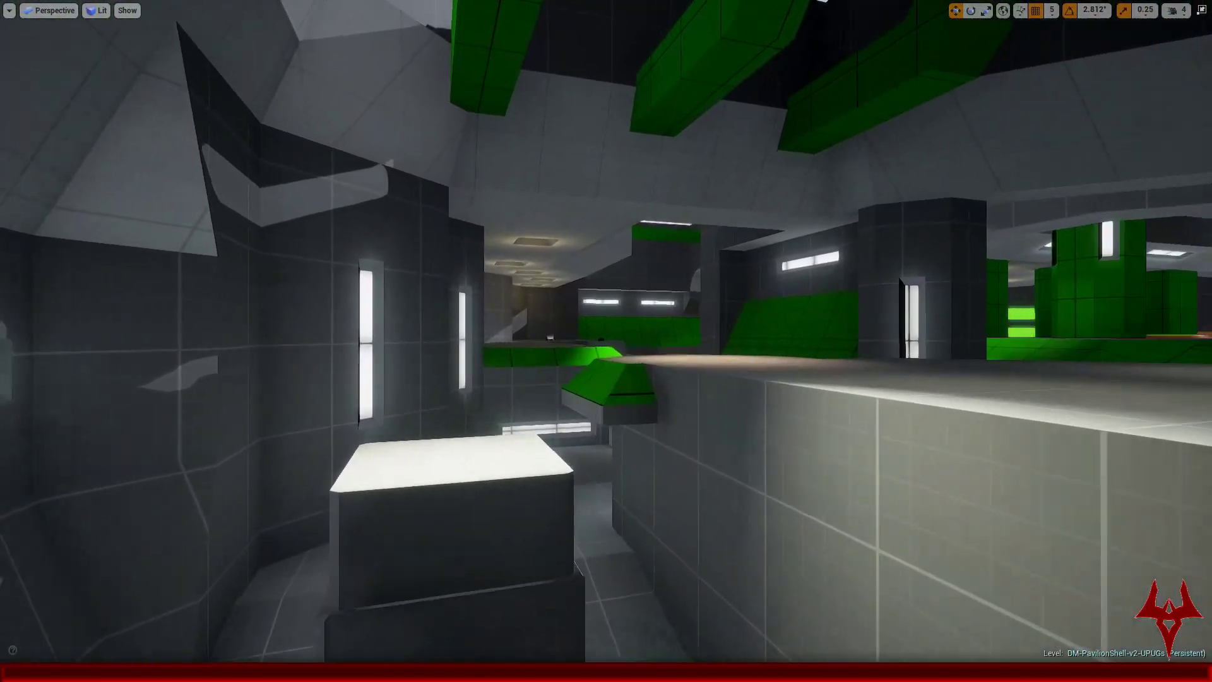
pyautogui.press('s')
pyautogui.press('w')
pyautogui.press('w')
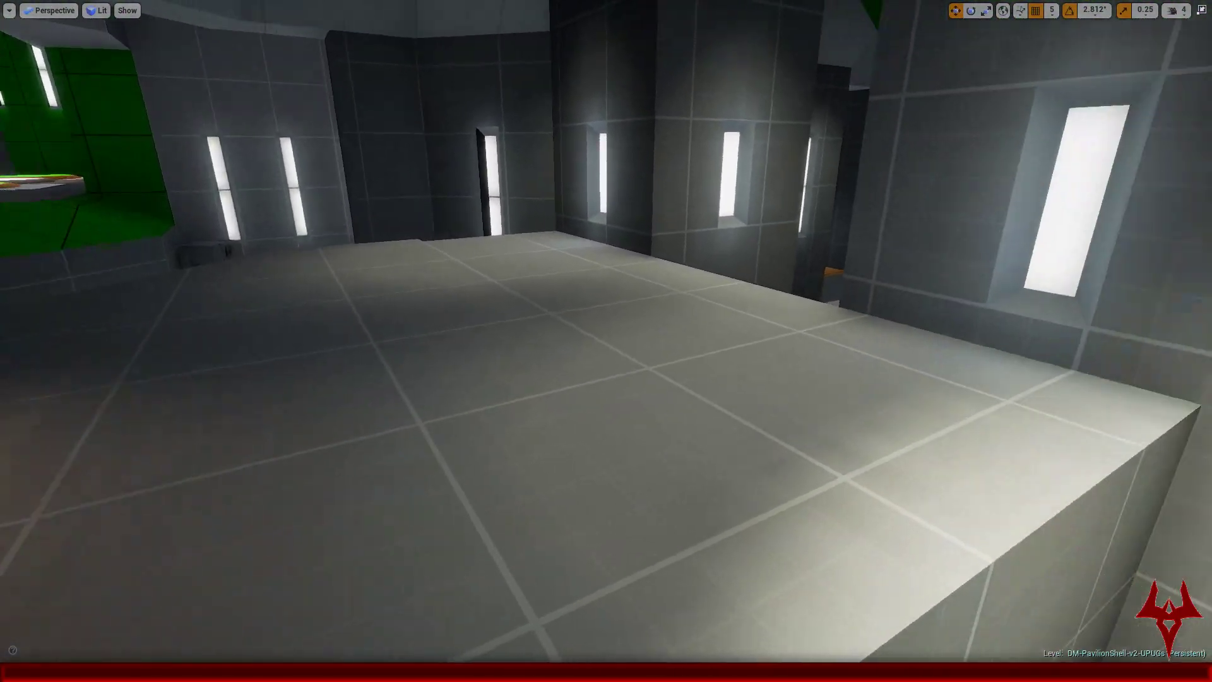
# Step: Inspect the flooded channel from above the stacked blocks, including its yellow floor light and the white pickup base past the waterfall
pyautogui.press('s')
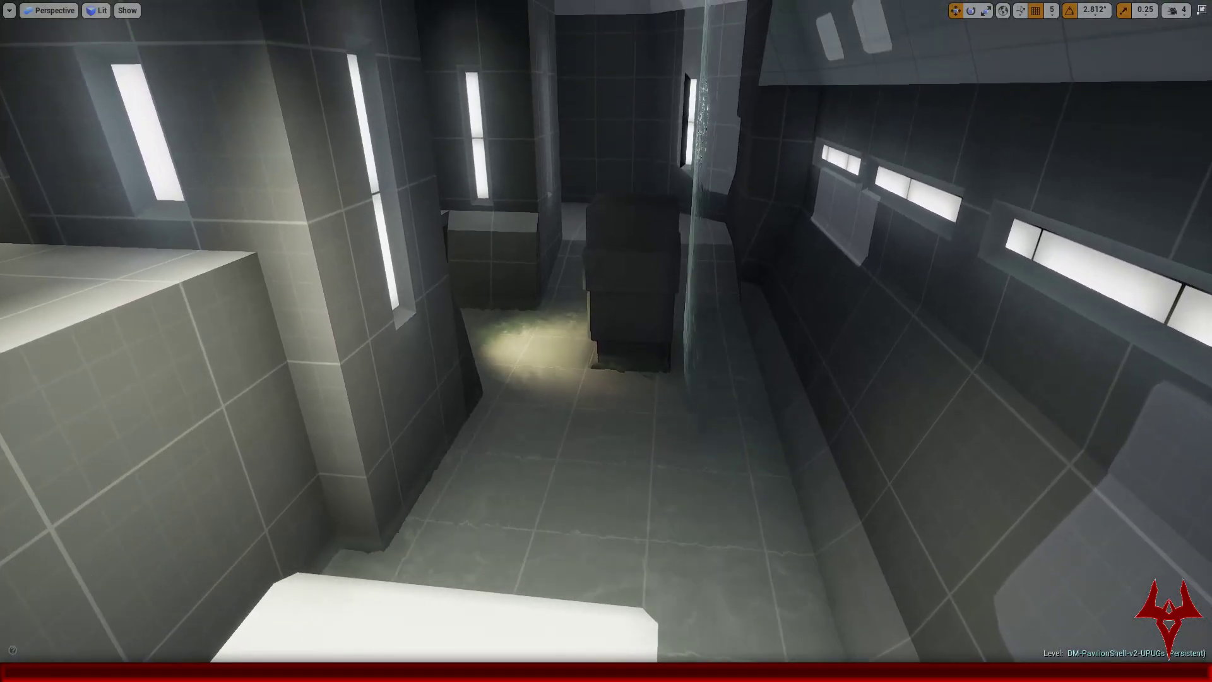
pyautogui.press('w')
pyautogui.press('w')
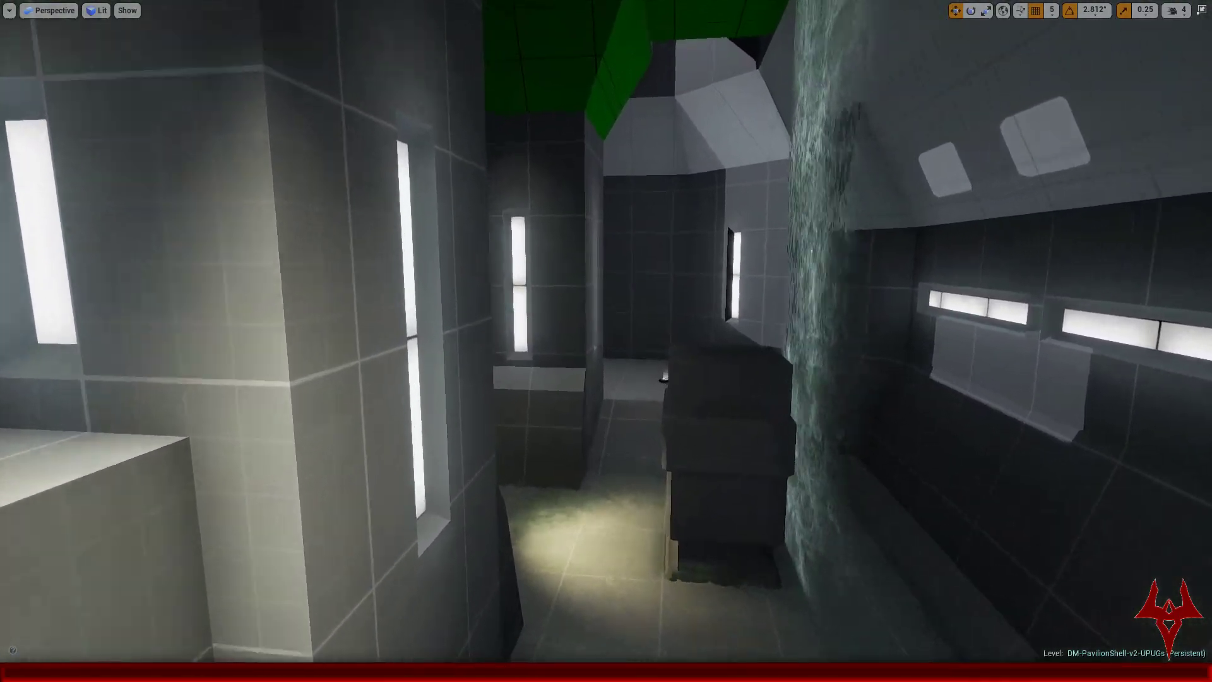
pyautogui.press('w')
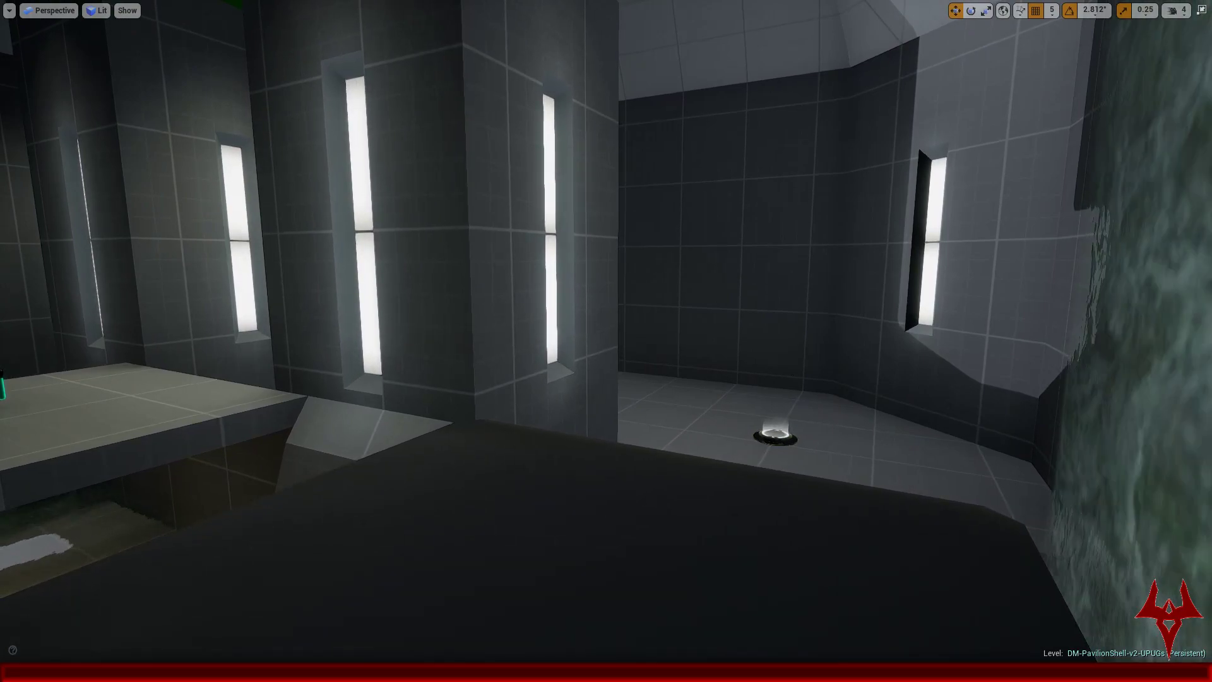
# Step: Examine the platform with two vials and a round pickup, and the glowing angled green window beyond it
pyautogui.press('w')
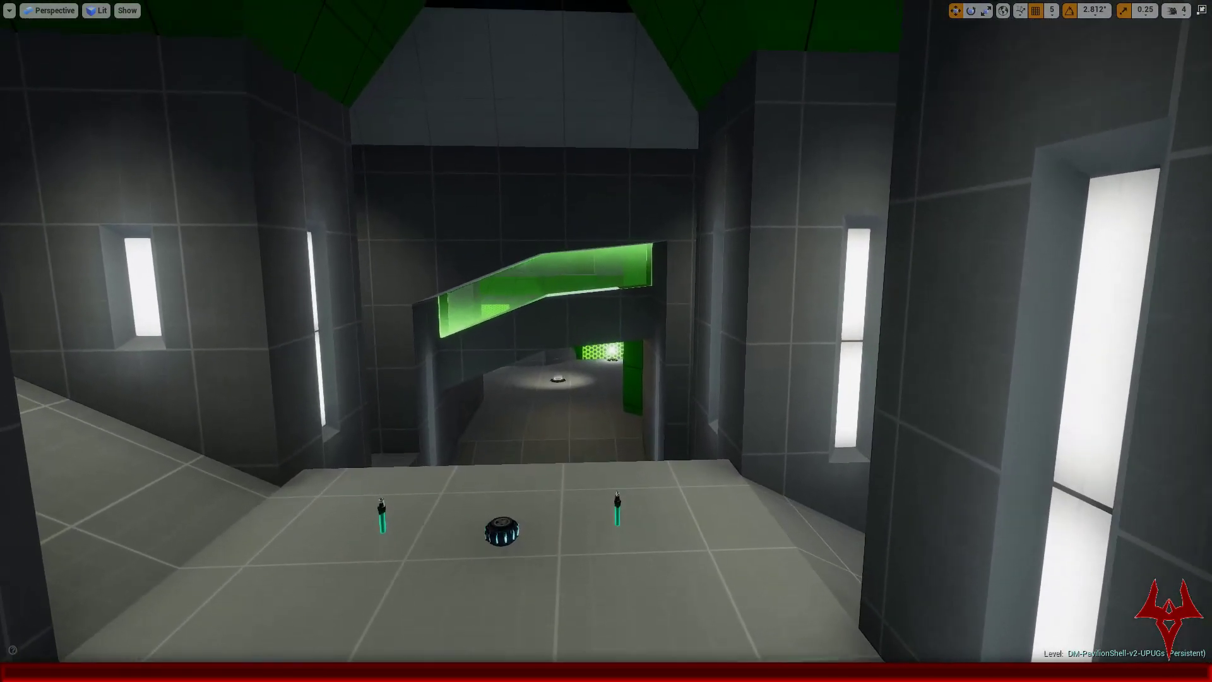
pyautogui.press('w')
pyautogui.press('s')
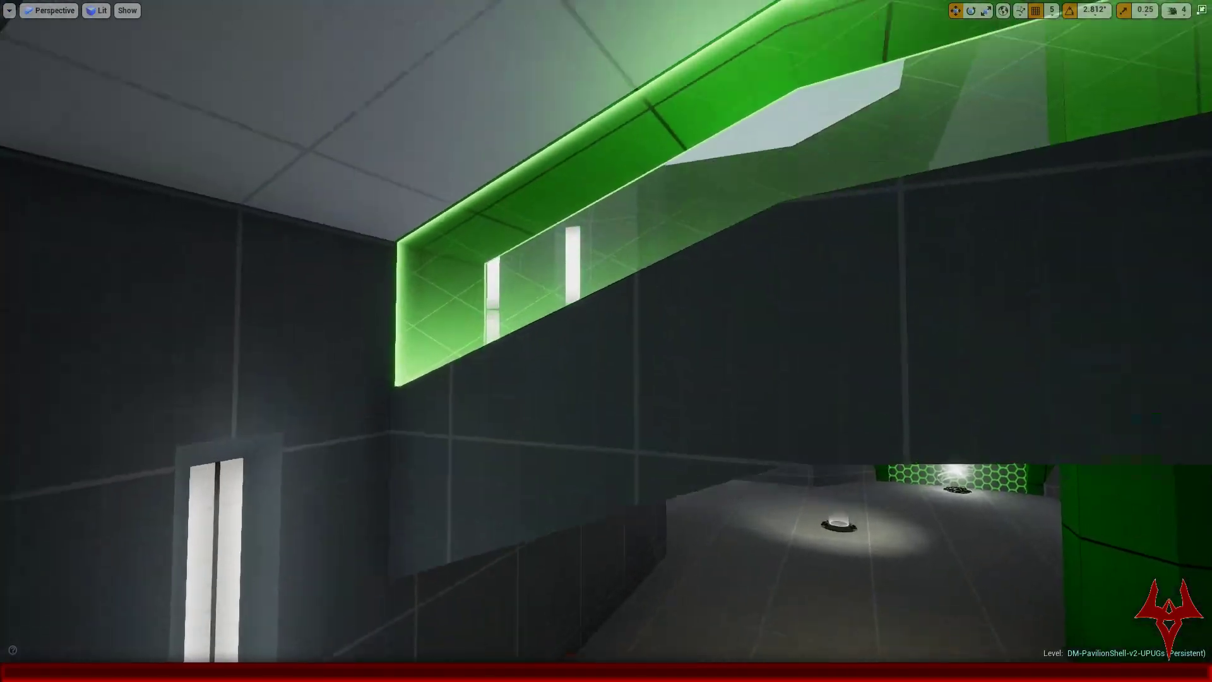
pyautogui.press('w')
pyautogui.press('w')
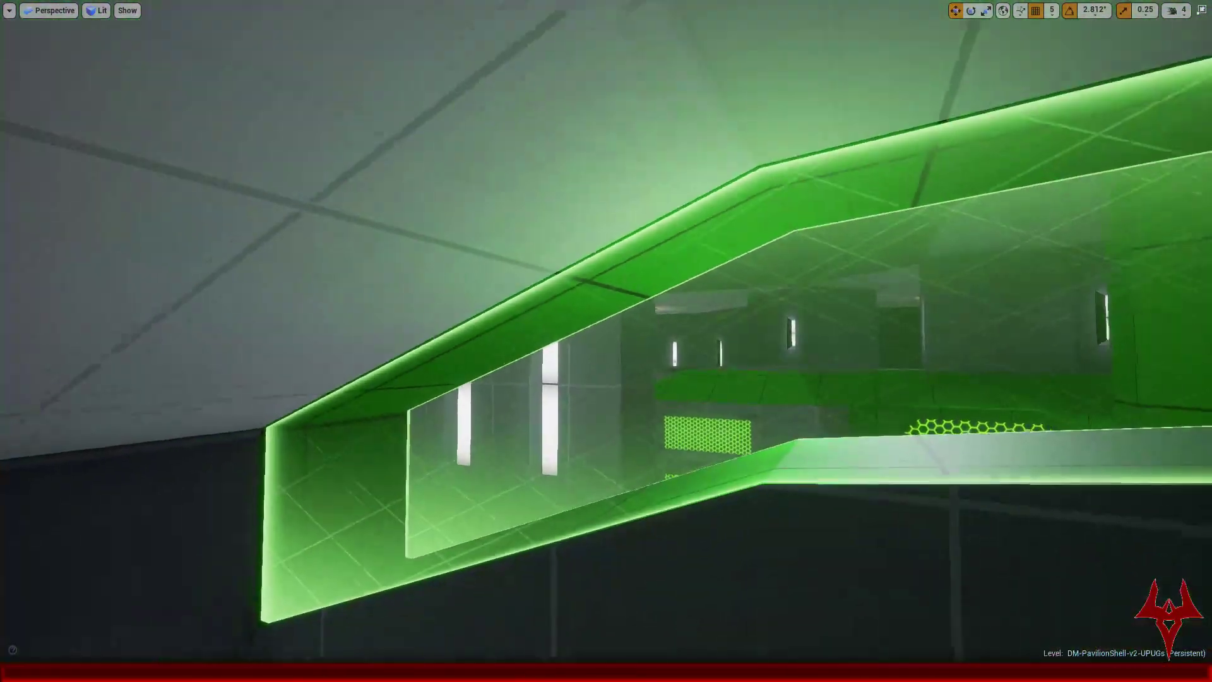
# Step: Inspect the arched passage, the green columns around the orange-framed doorway and the opening leading to the outdoor ledge
pyautogui.press('w')
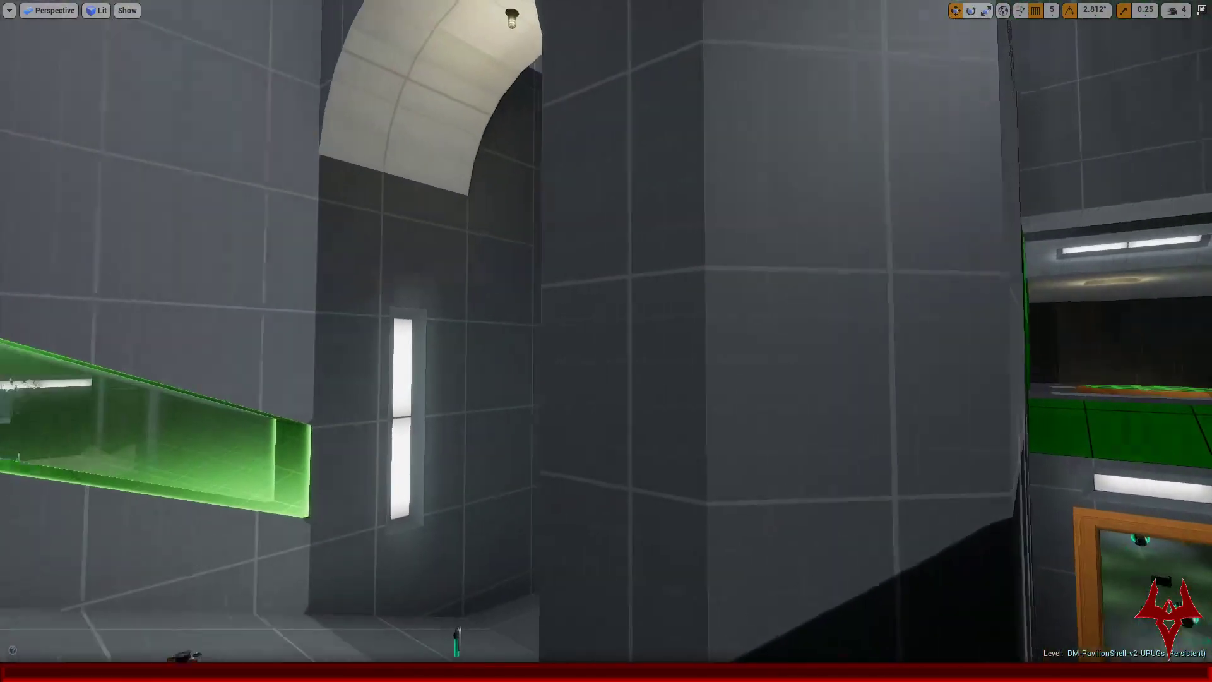
pyautogui.press('w')
pyautogui.press('w')
pyautogui.press('w')
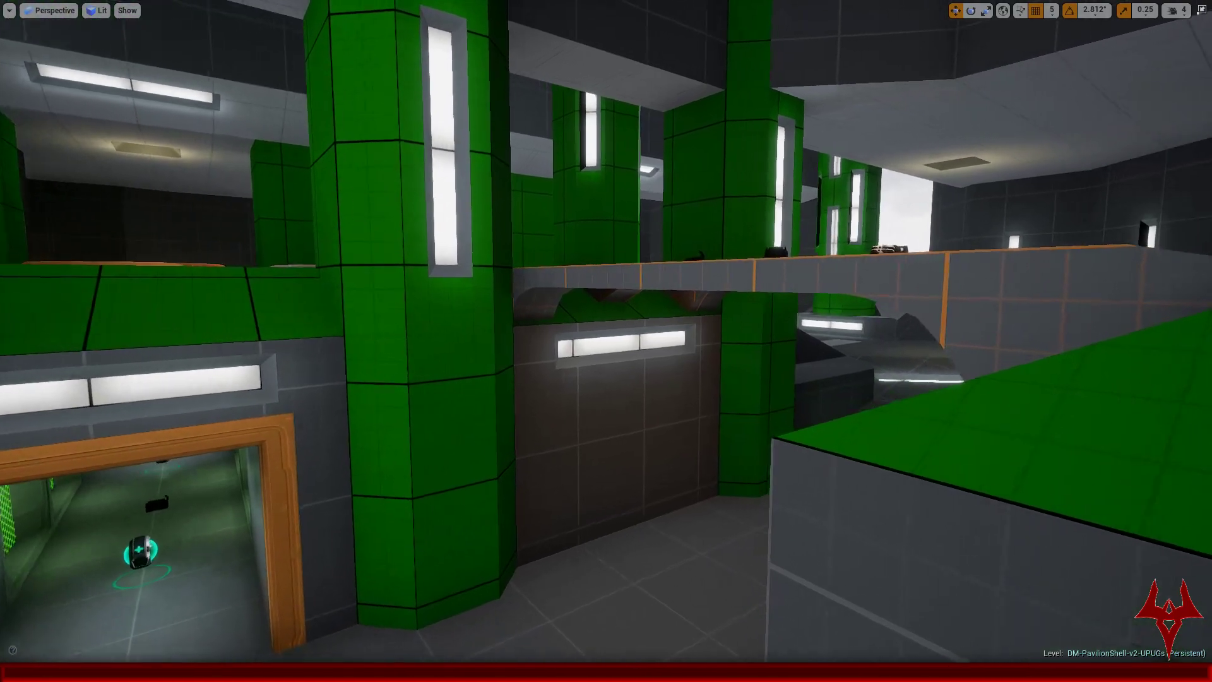
pyautogui.press('w')
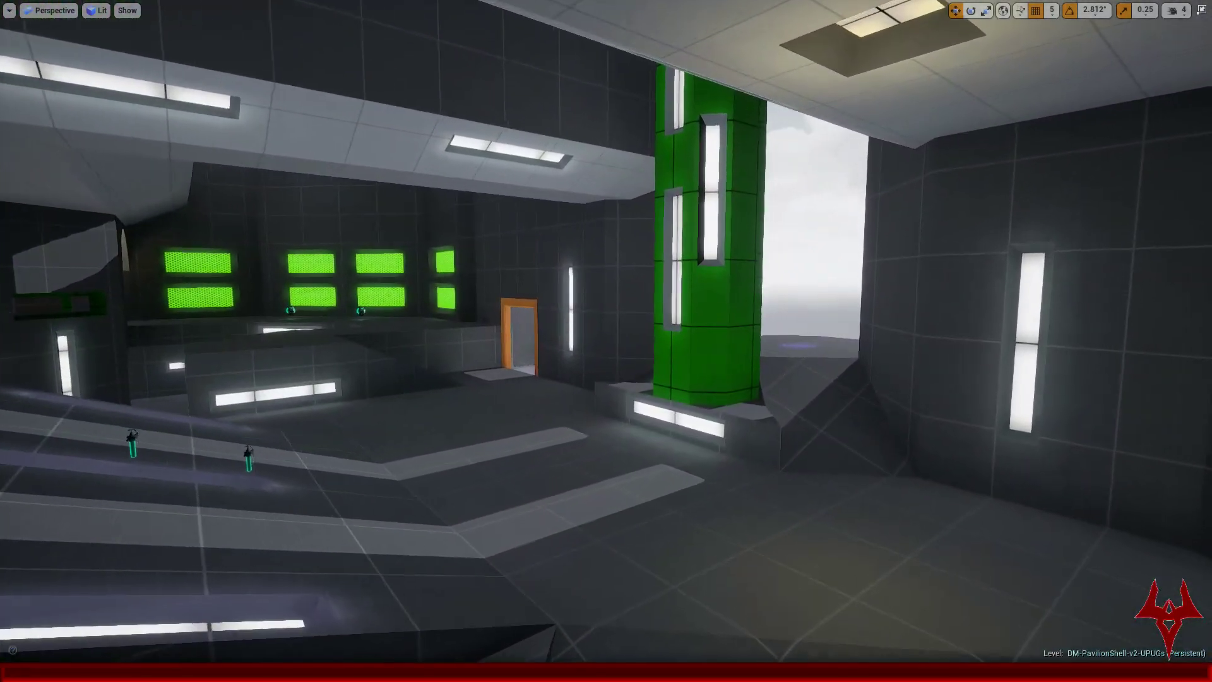
pyautogui.press('w')
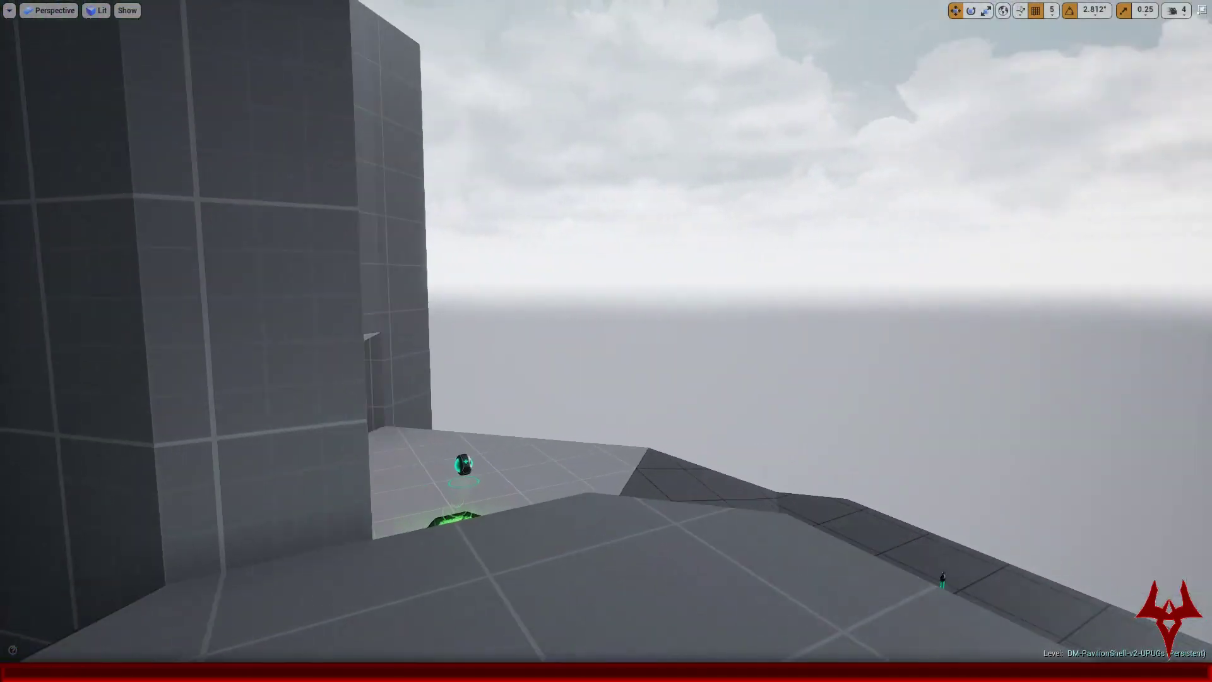
# Step: Examine the outdoor area with its jump pads and purple ring, and the central green column above the lit ramp with three vials
pyautogui.press('w')
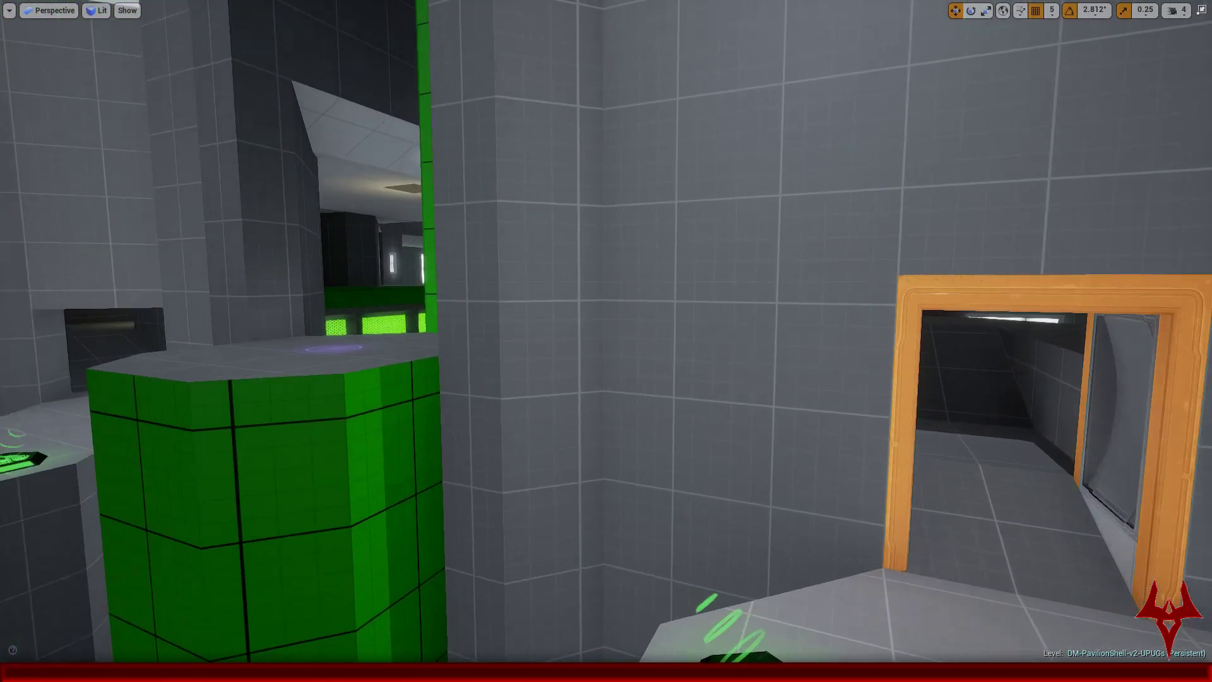
pyautogui.press('w')
pyautogui.press('e')
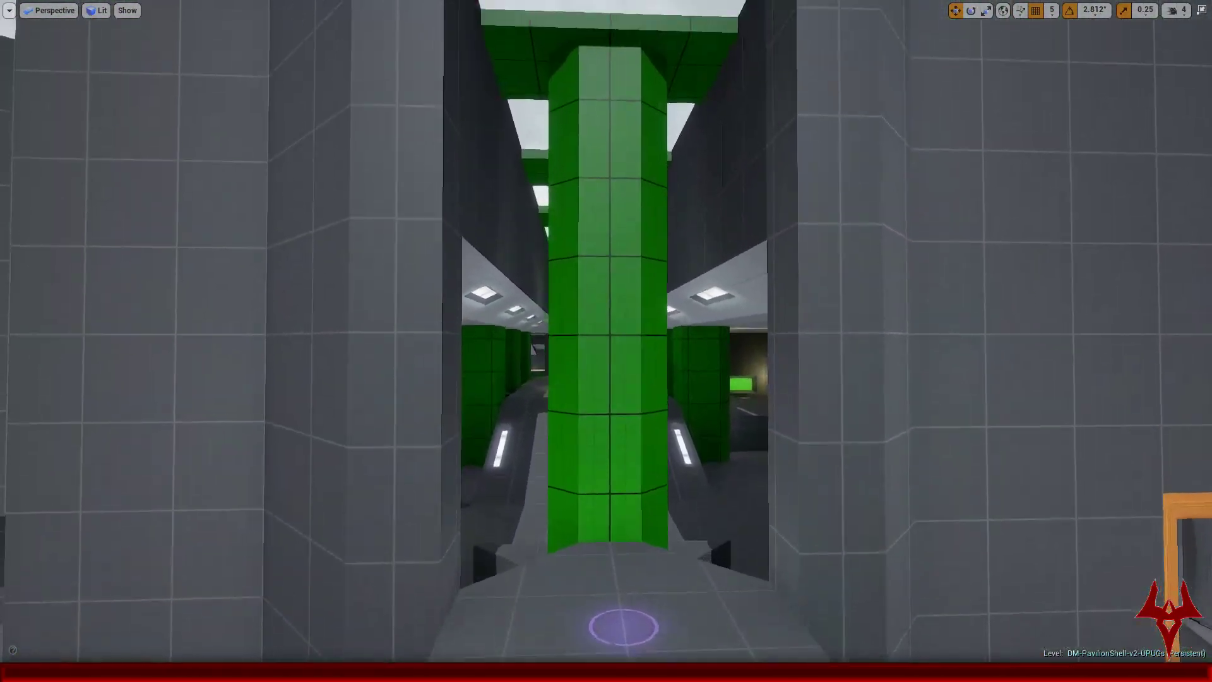
pyautogui.press('d')
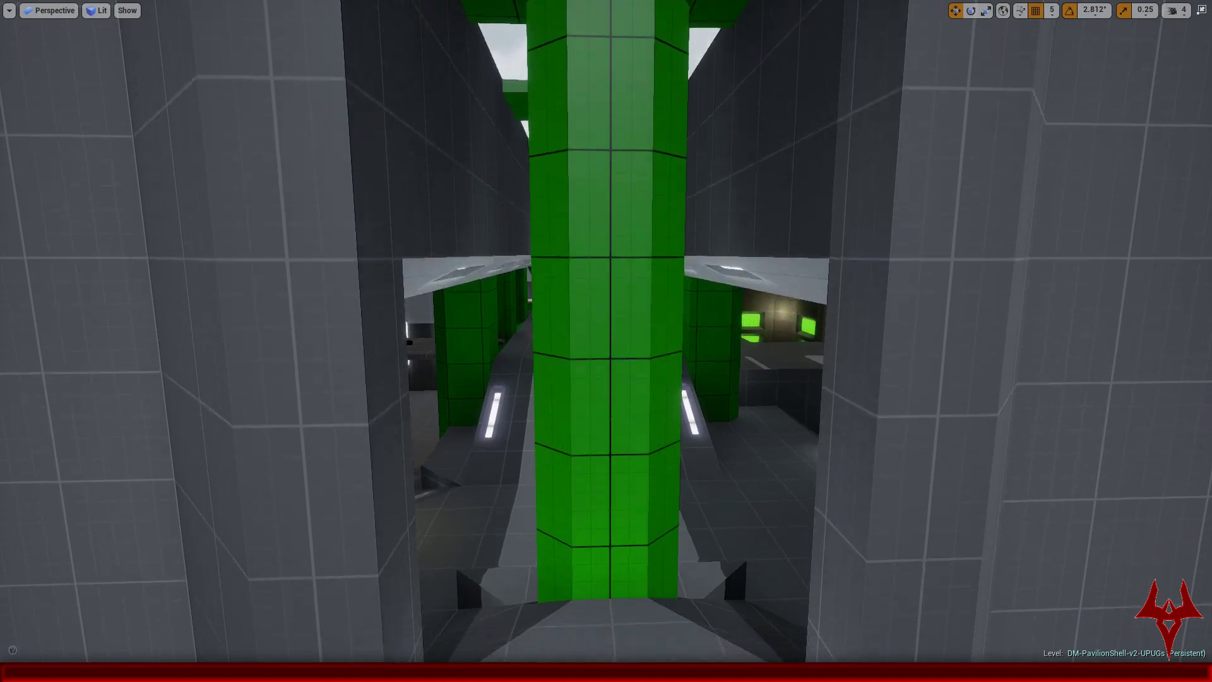
pyautogui.press('w')
pyautogui.press('d')
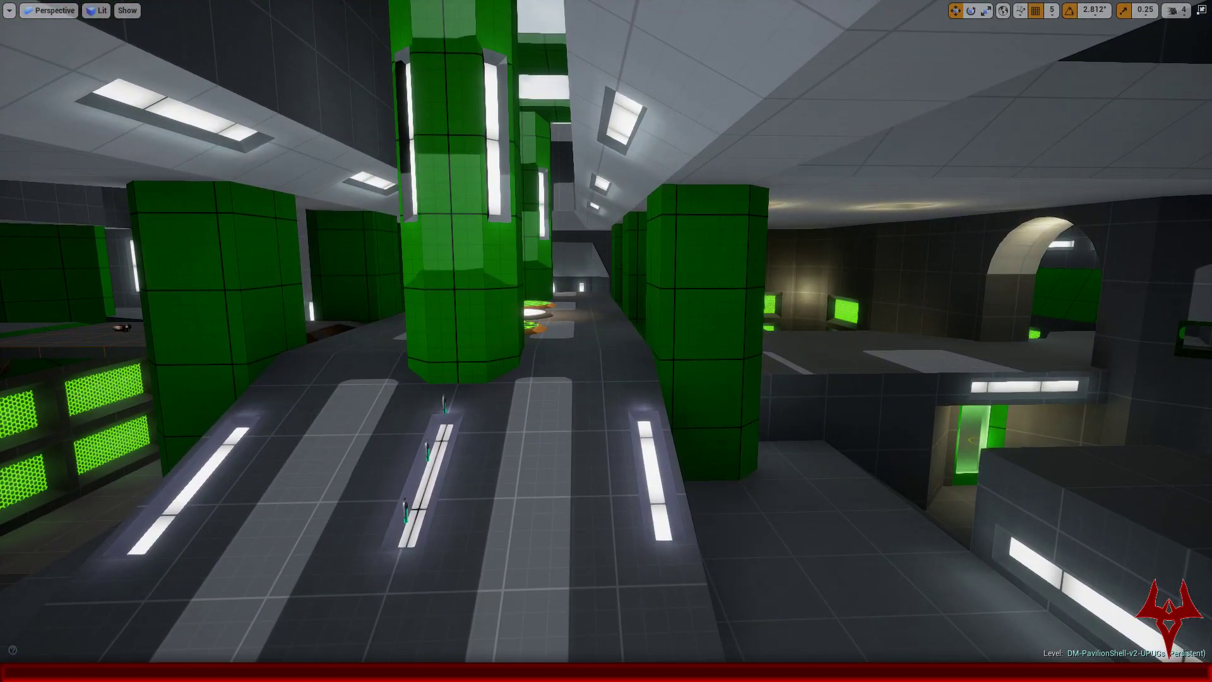
pyautogui.press('s')
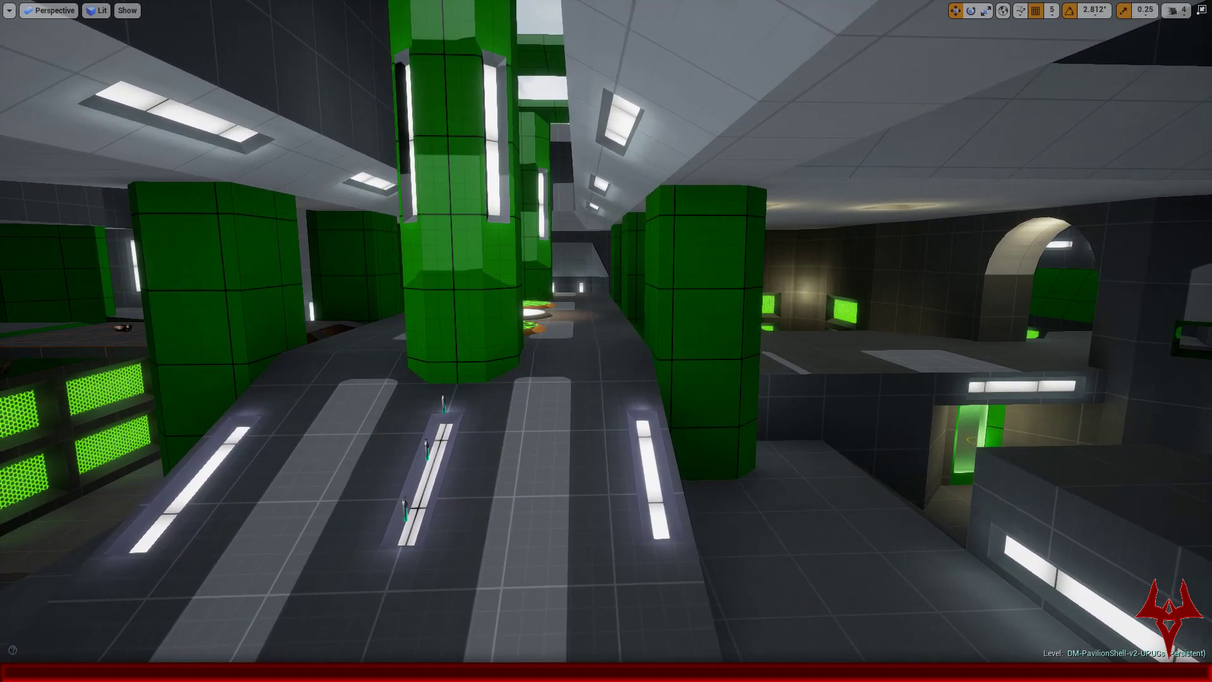
# Step: Inspect the side of the lit ramp and the raised bridge with three pickups facing the Unreal PUGs logo wall
pyautogui.press('a')
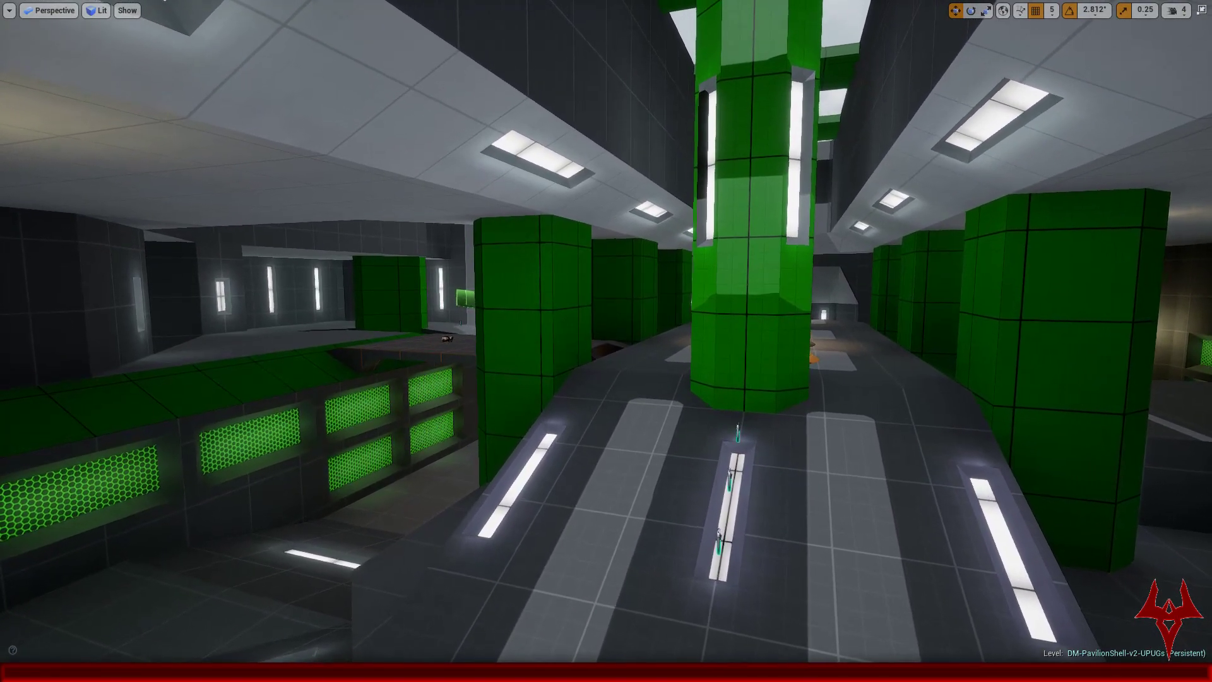
pyautogui.press('w')
pyautogui.press('a')
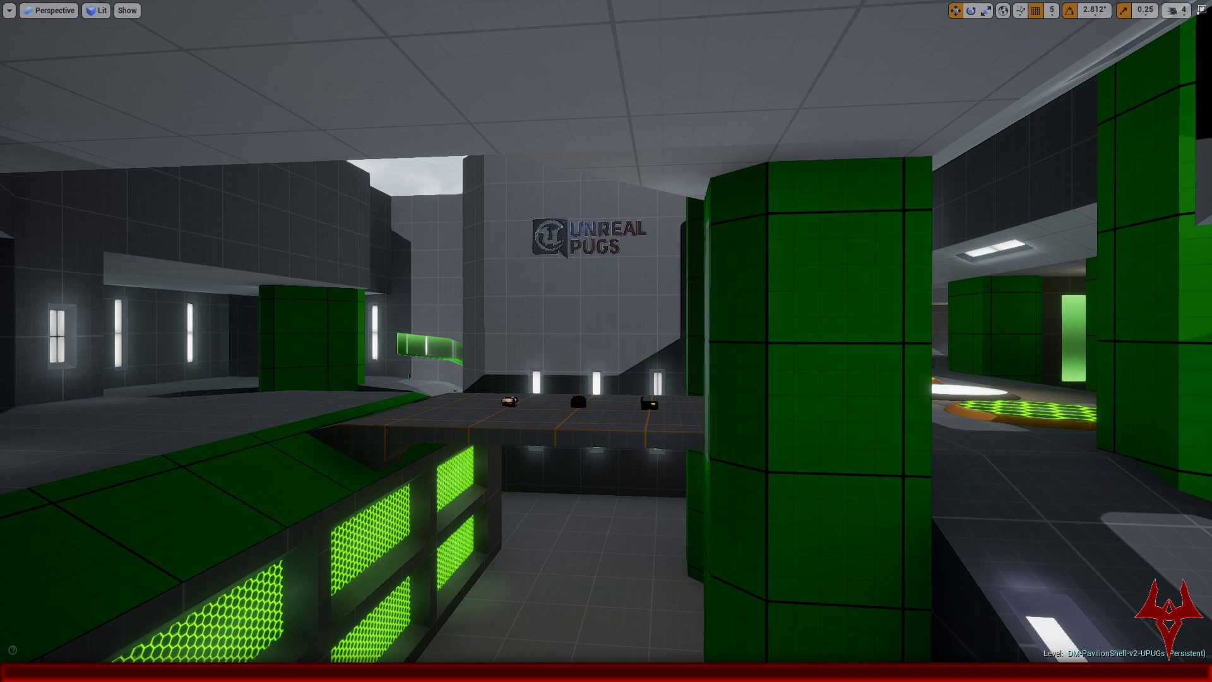
# Step: Start a play session in the level and examine the weapon base and ammo pickups near the orange-lined ramp
pyautogui.hotkey('alt', 'p')
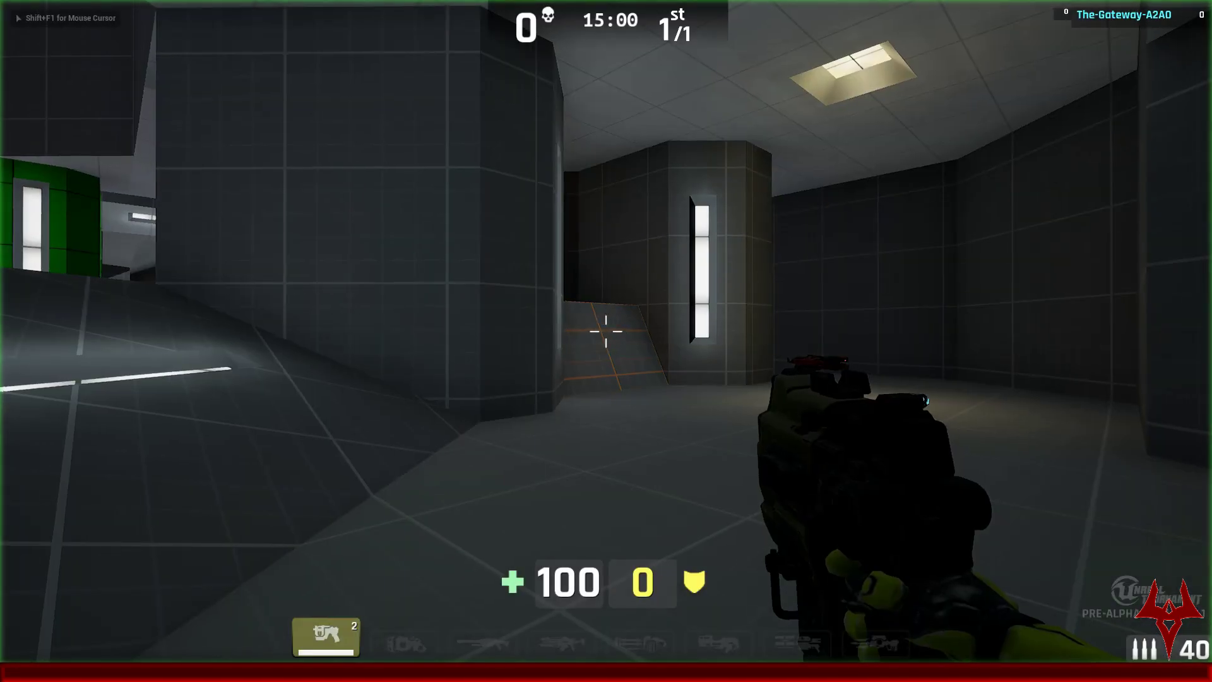
pyautogui.press('w')
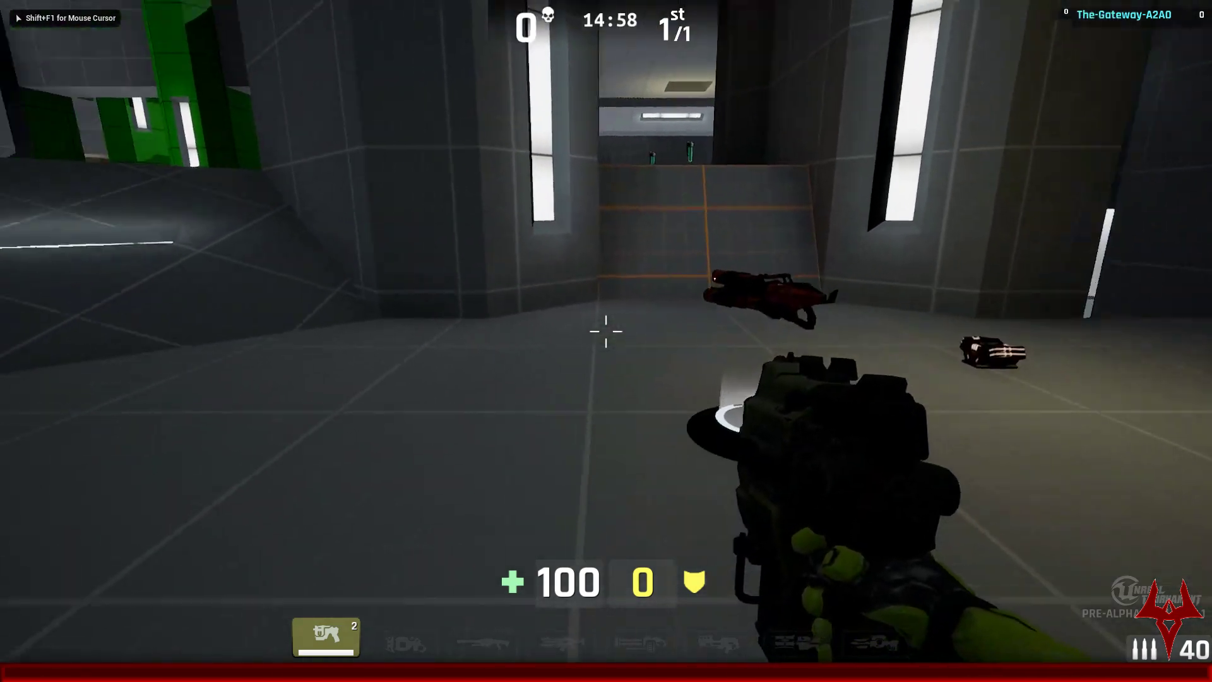
pyautogui.press('d')
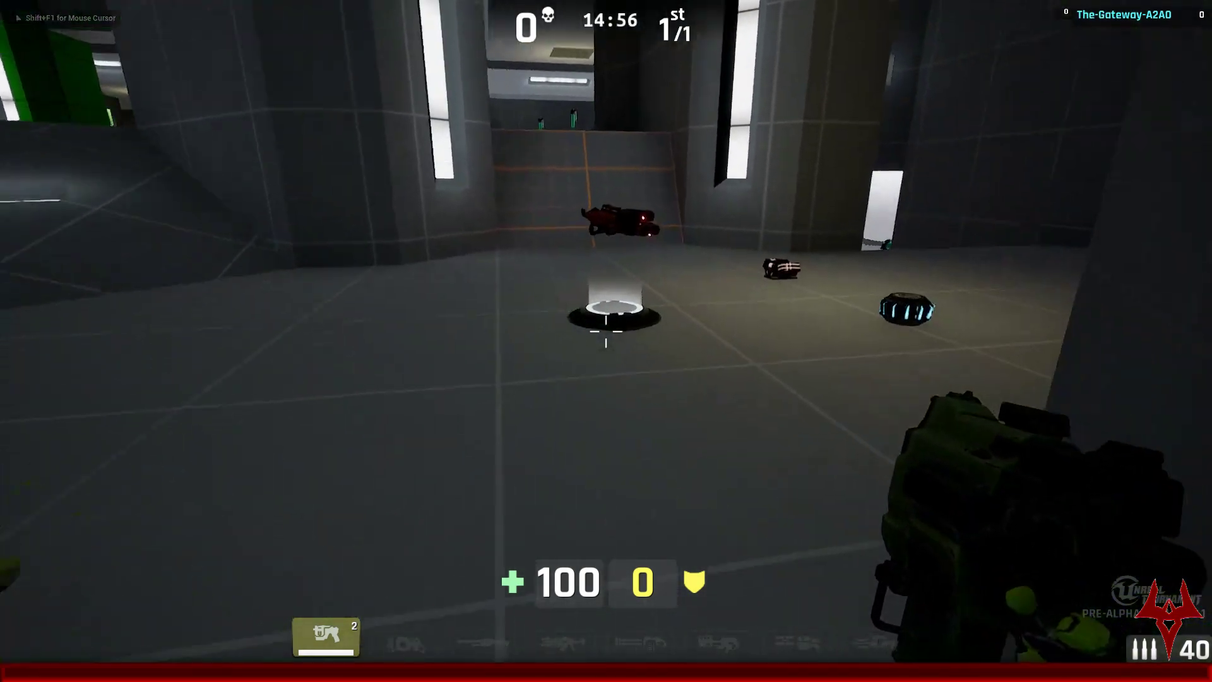
pyautogui.press('w')
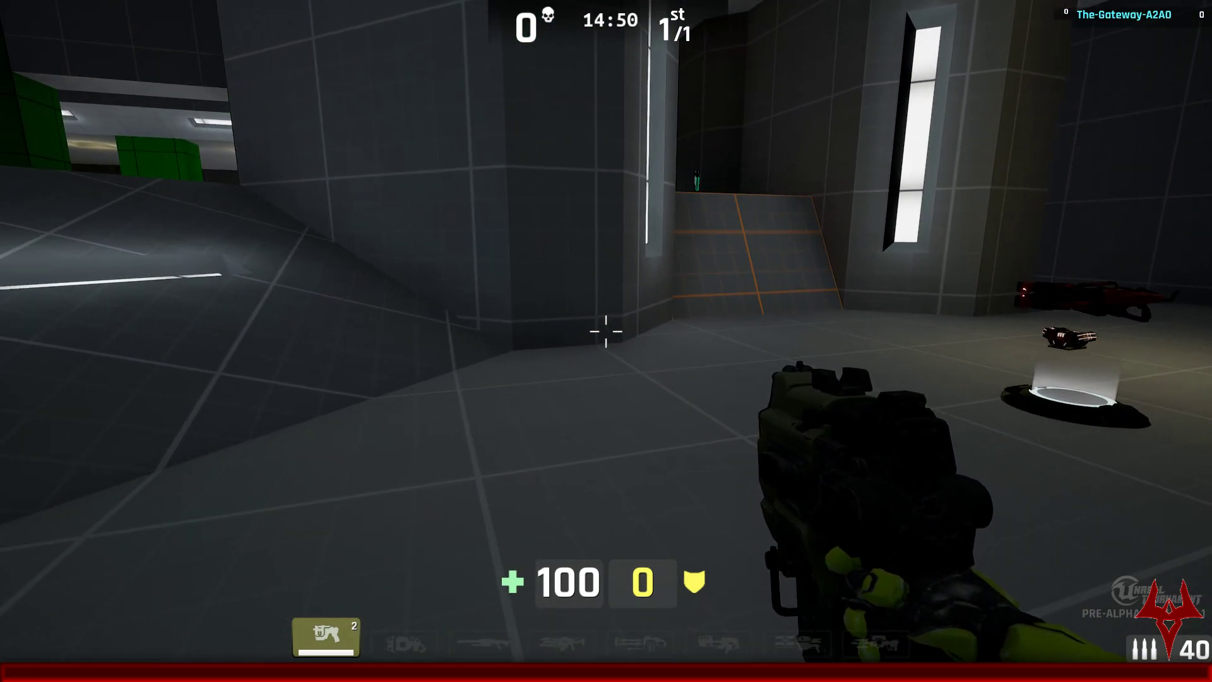
# Step: Review the item locations on the scoreboard minimap, and collect the red weapon and two health vials up the orange-lined ramp
pyautogui.press('Tab')
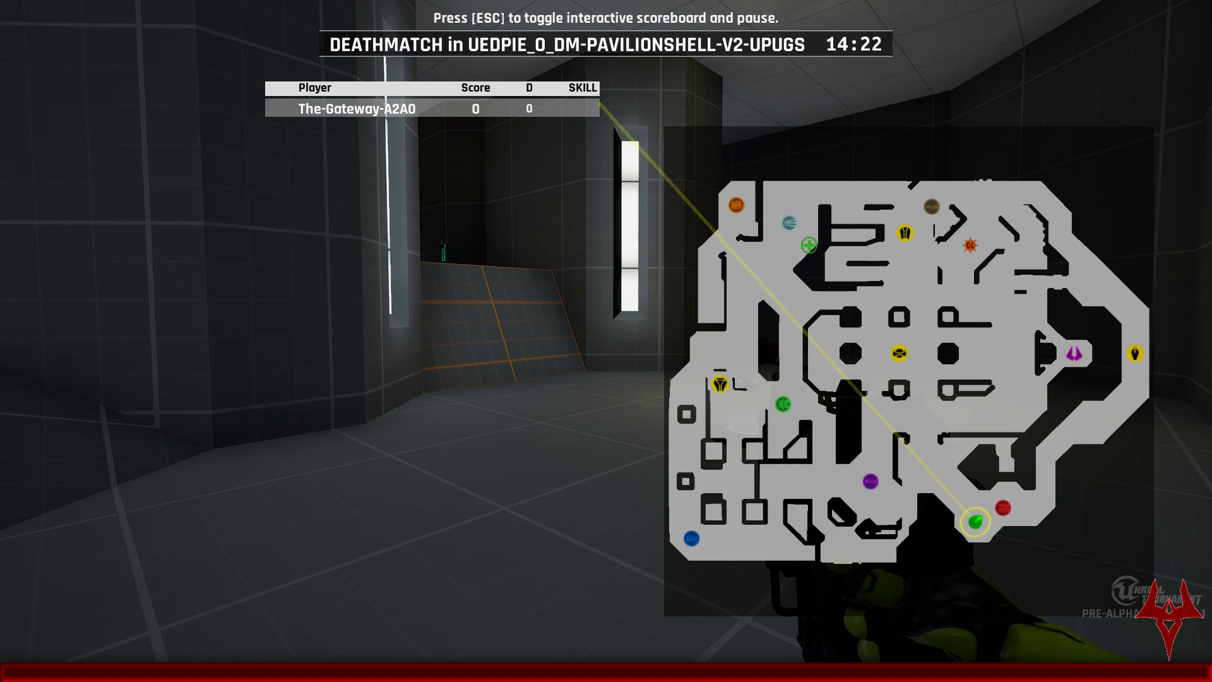
pyautogui.press('Tab')
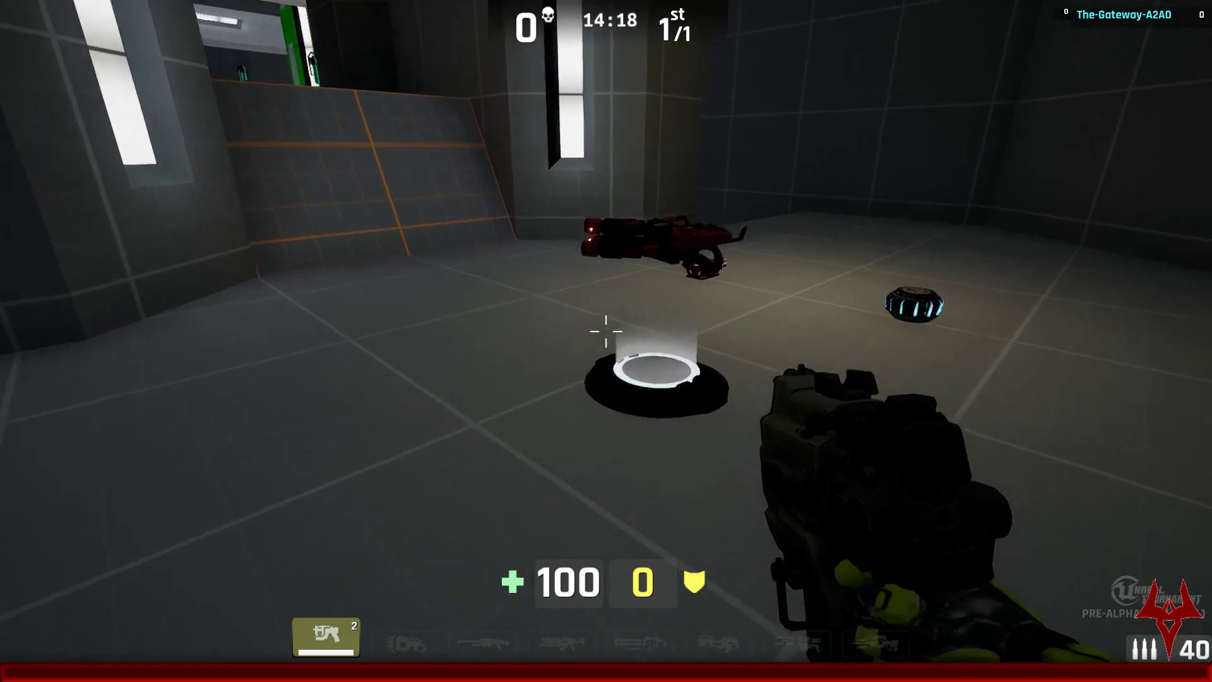
pyautogui.press('w')
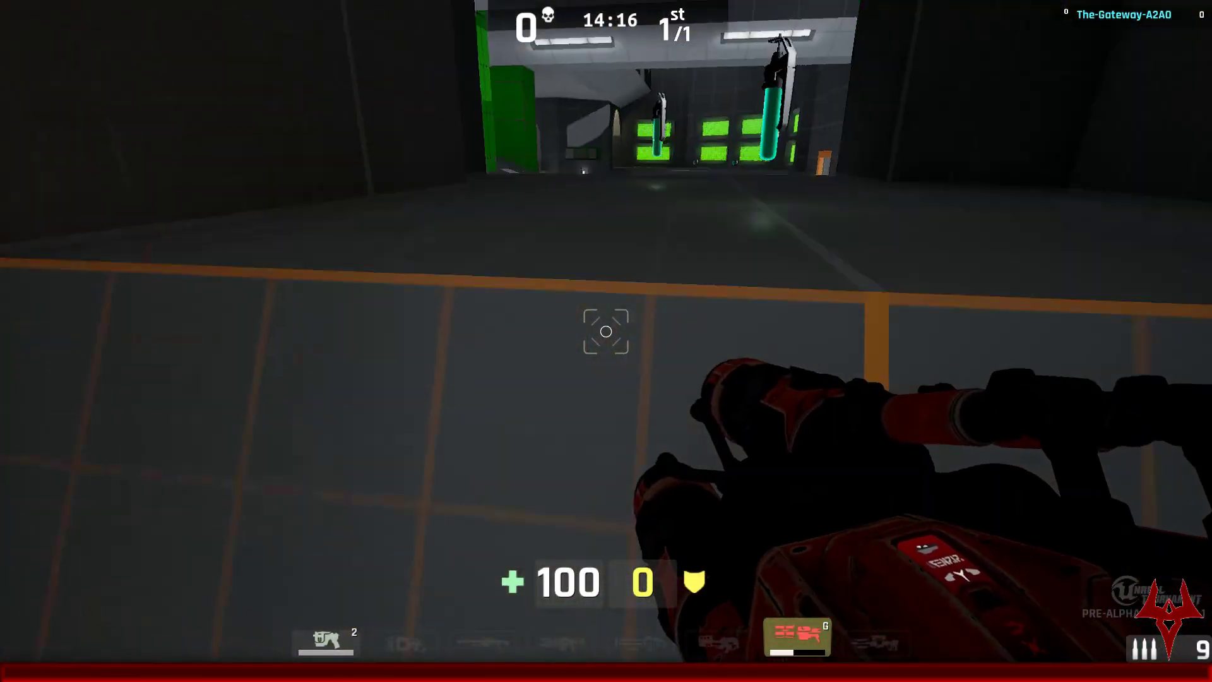
pyautogui.press('w')
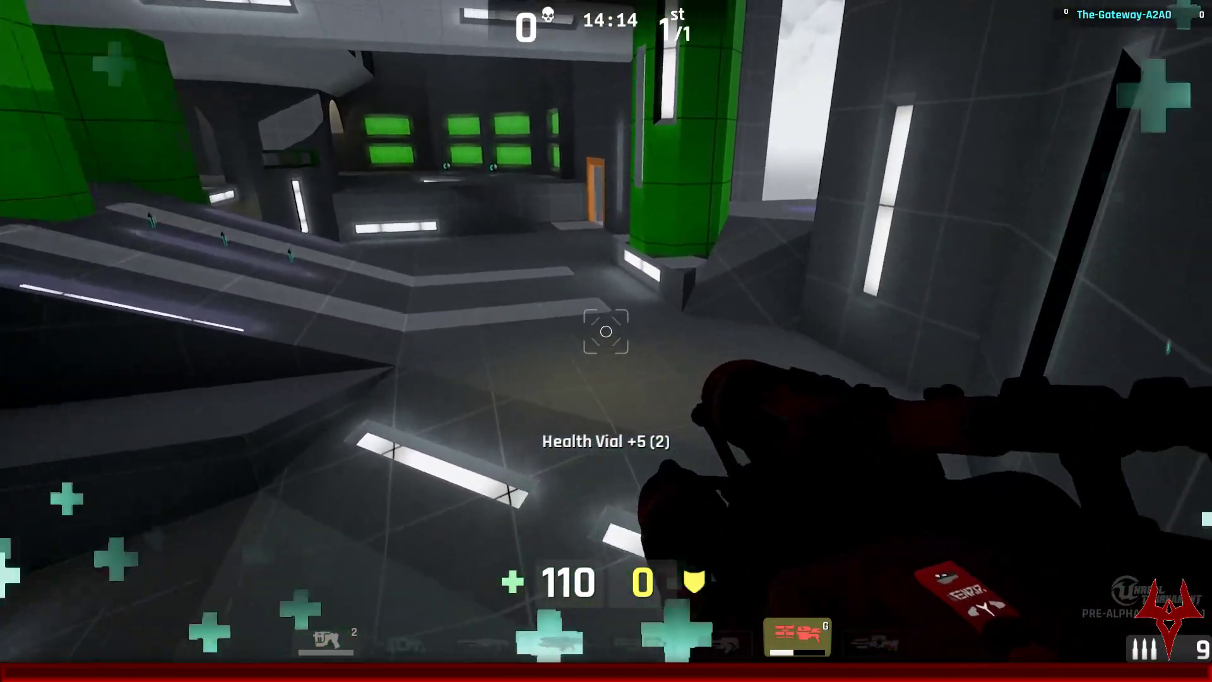
# Step: Cross the outdoor ledge with the purple ring and collect the bio ammo in the passage beyond it
pyautogui.press('w')
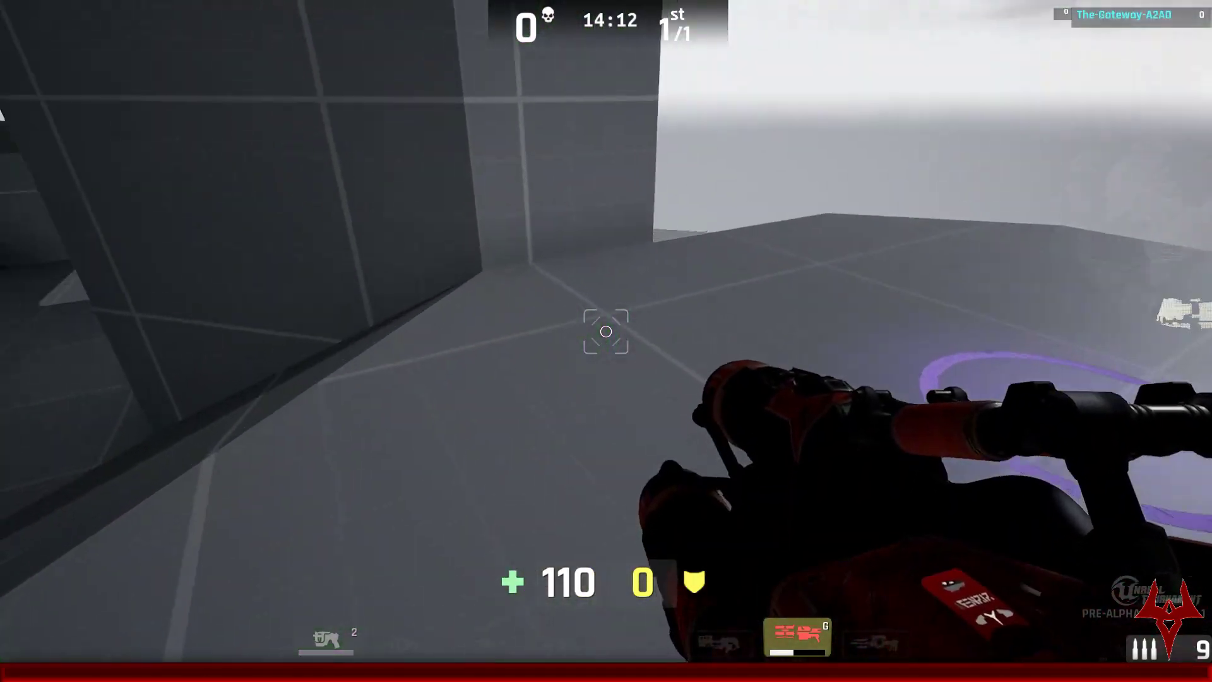
pyautogui.press('w')
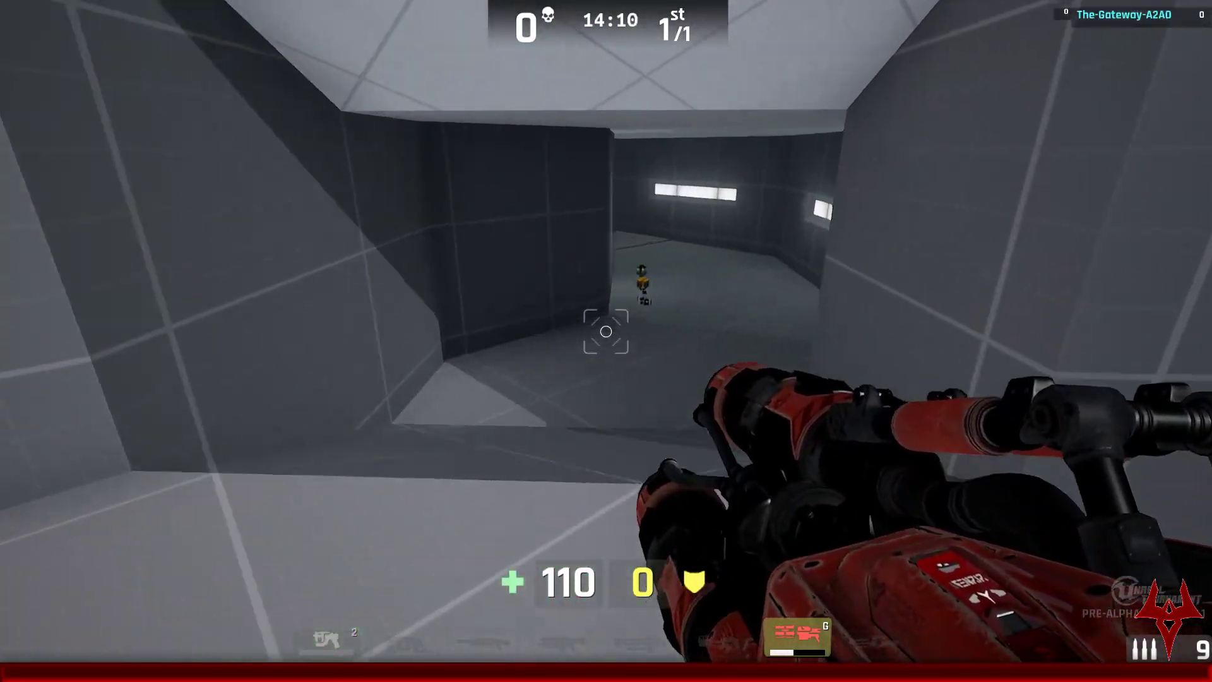
pyautogui.press('w')
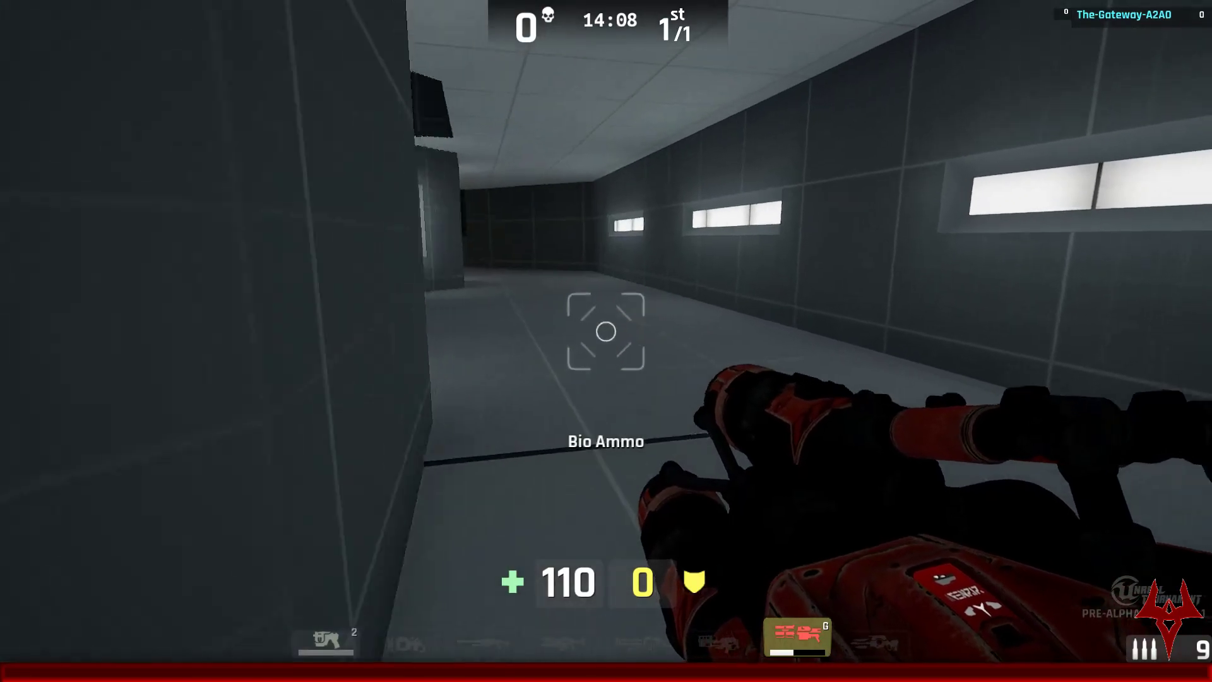
# Step: Walk through the room with the leg armor pickup and glowing green window, collecting health on the way to the lit corridor
pyautogui.press('w')
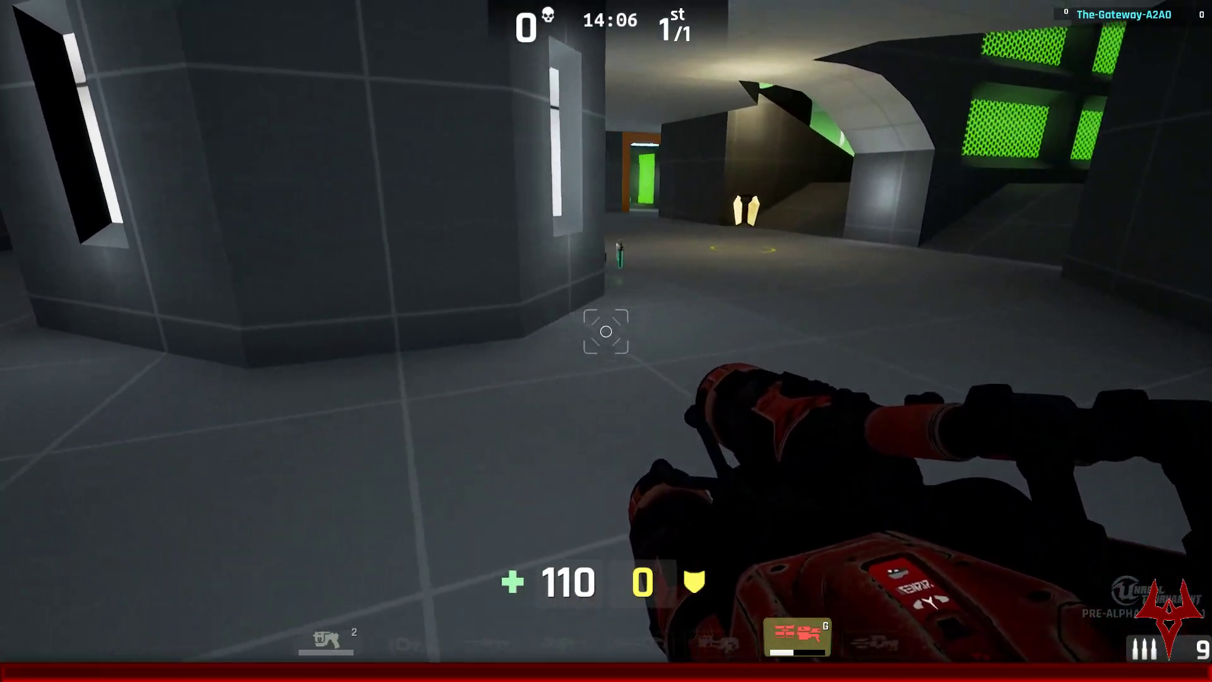
pyautogui.press('w')
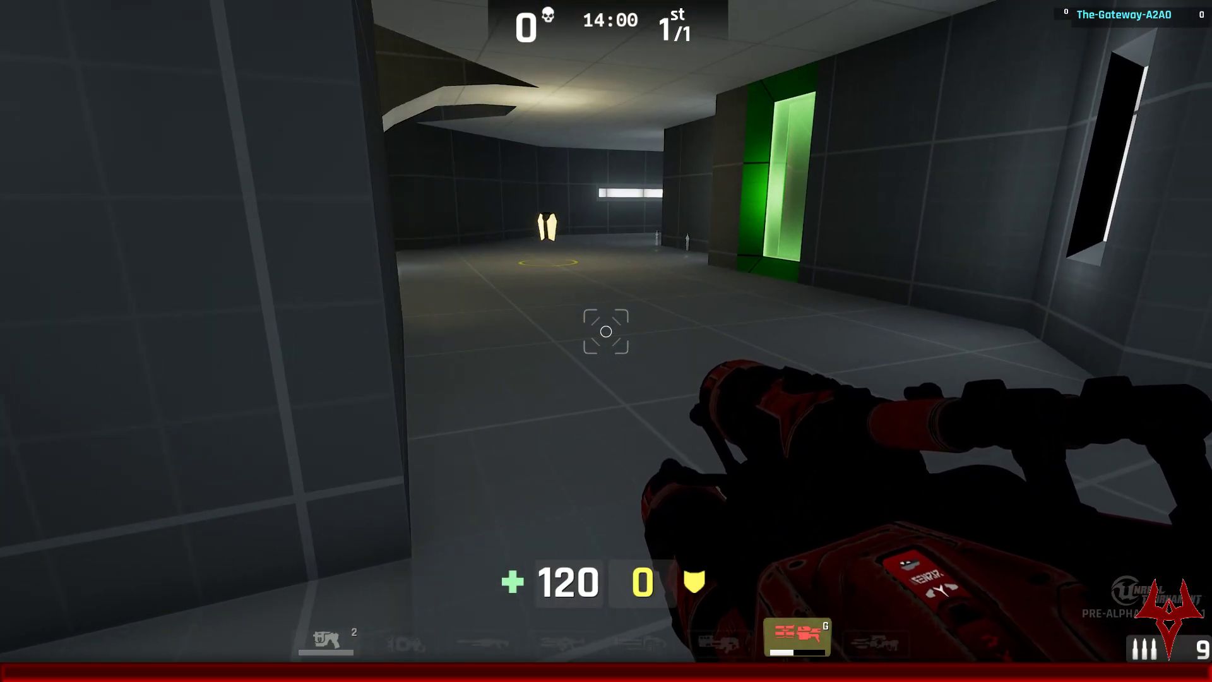
pyautogui.press('w')
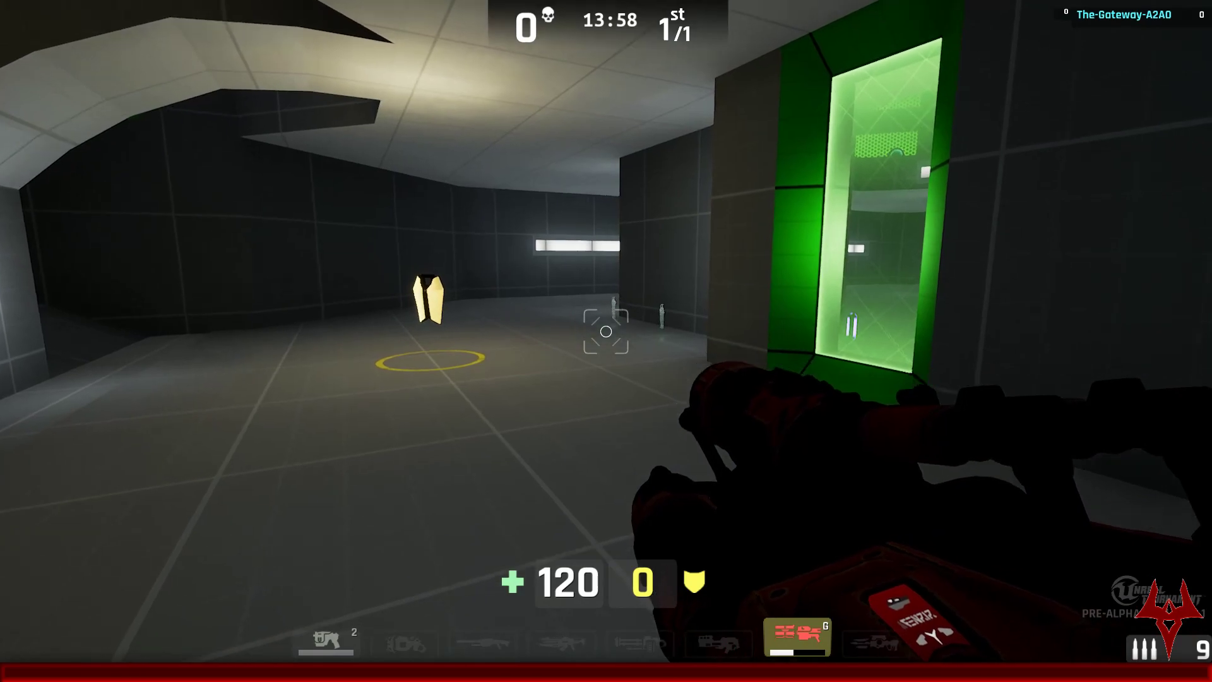
pyautogui.press('w')
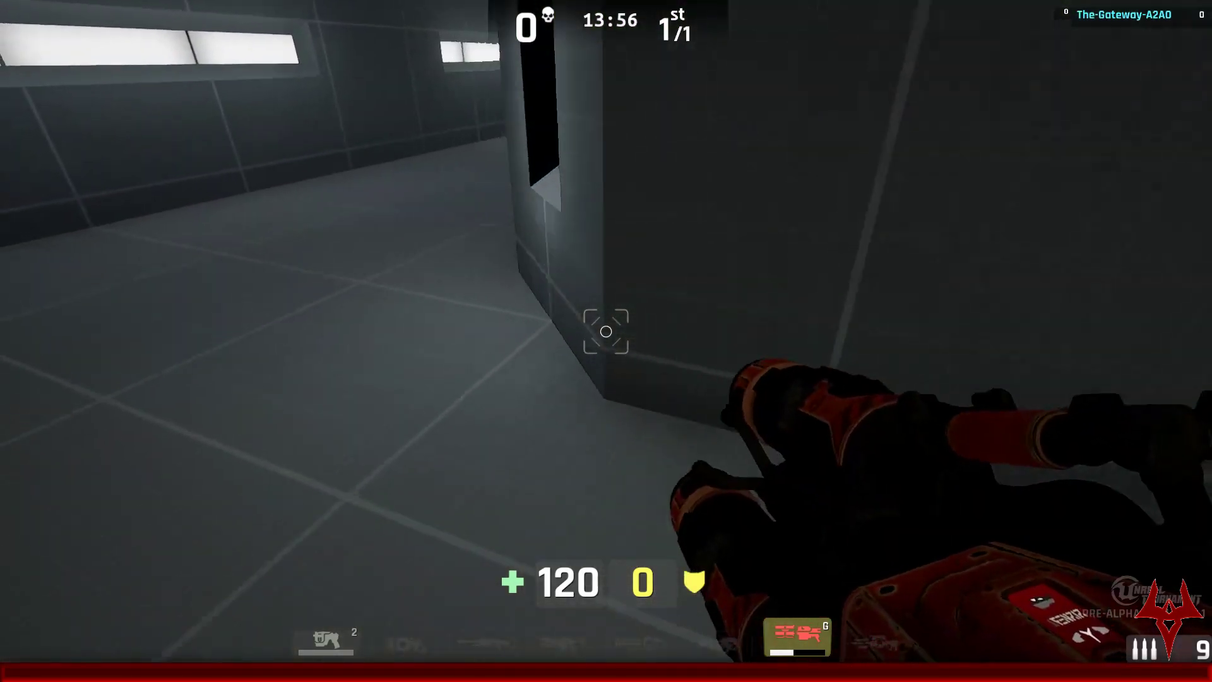
# Step: Test the routes between the orange corner platform, the upper arched passage and the main hall's ramp with three vials
pyautogui.press('w')
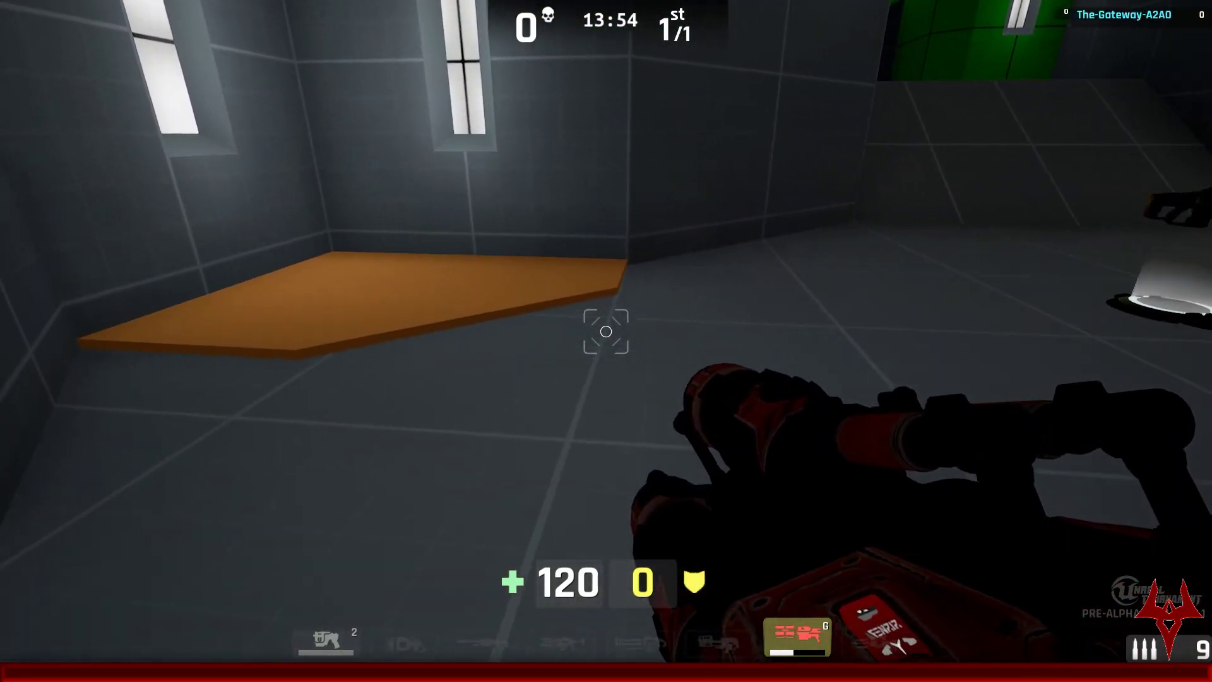
pyautogui.press('w')
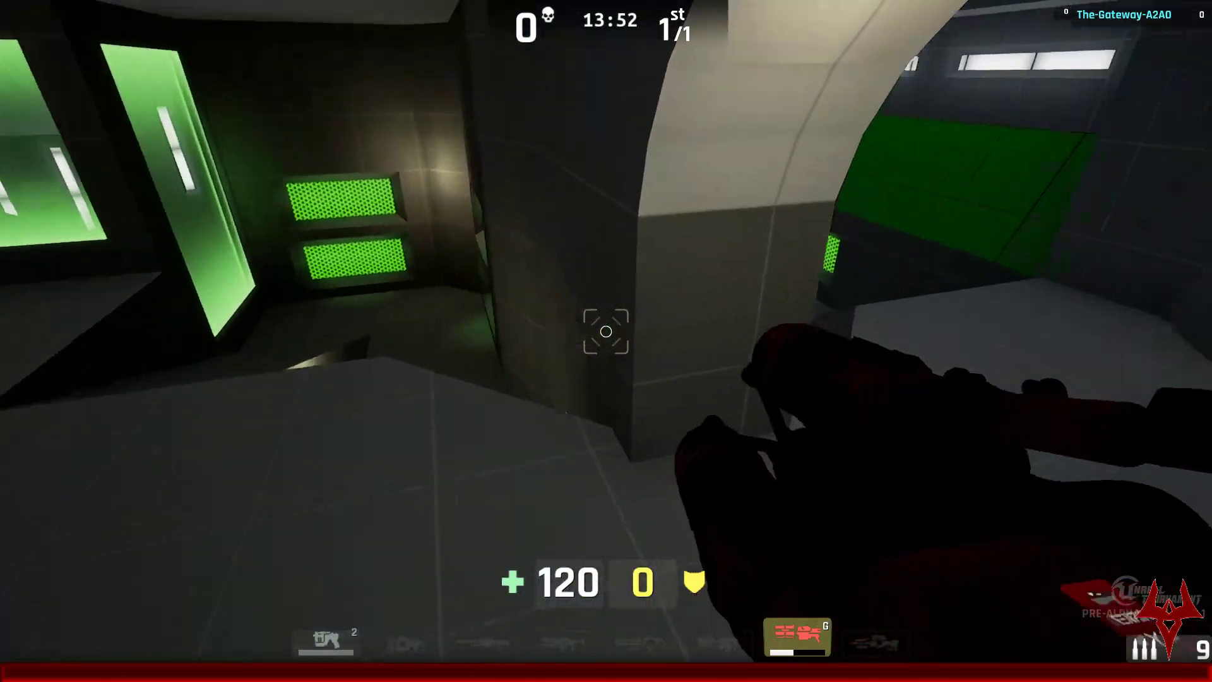
pyautogui.press('w')
pyautogui.press('w')
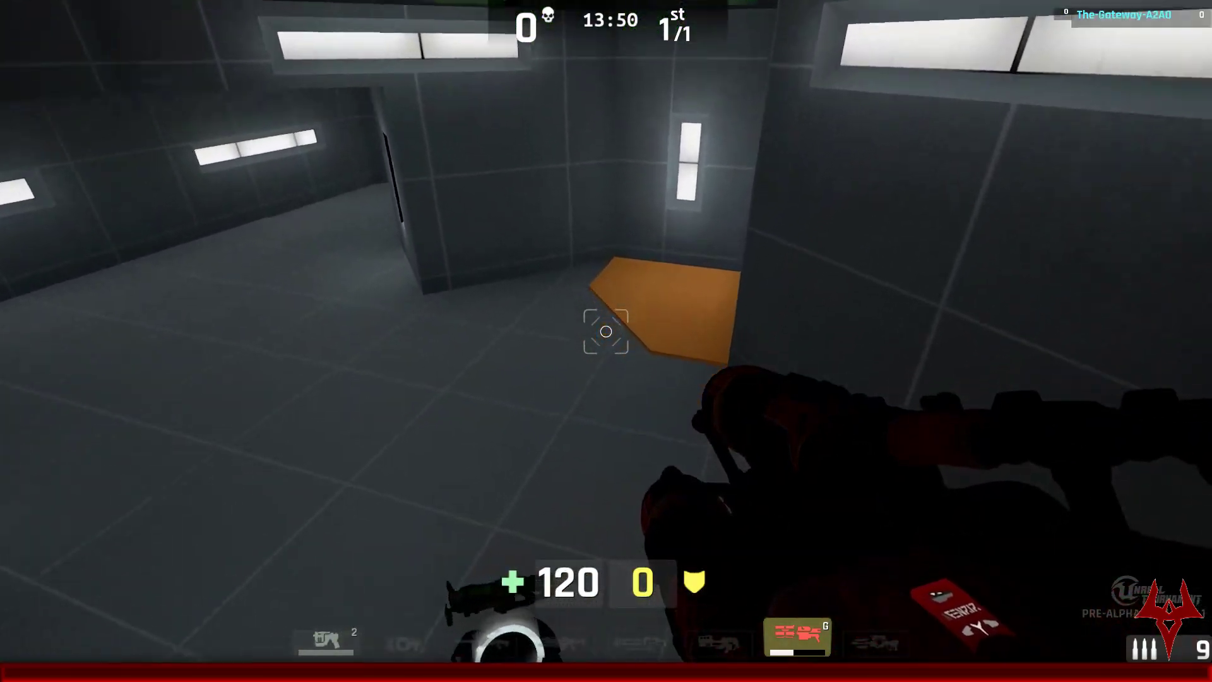
pyautogui.press('w')
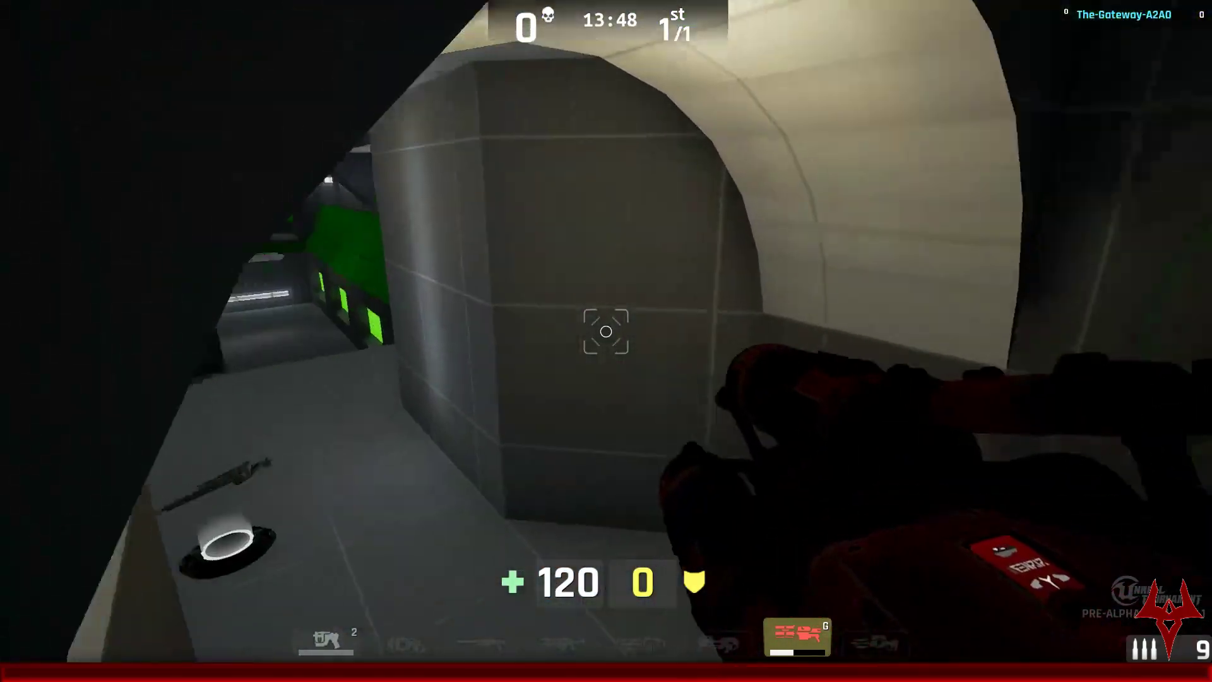
pyautogui.press('w')
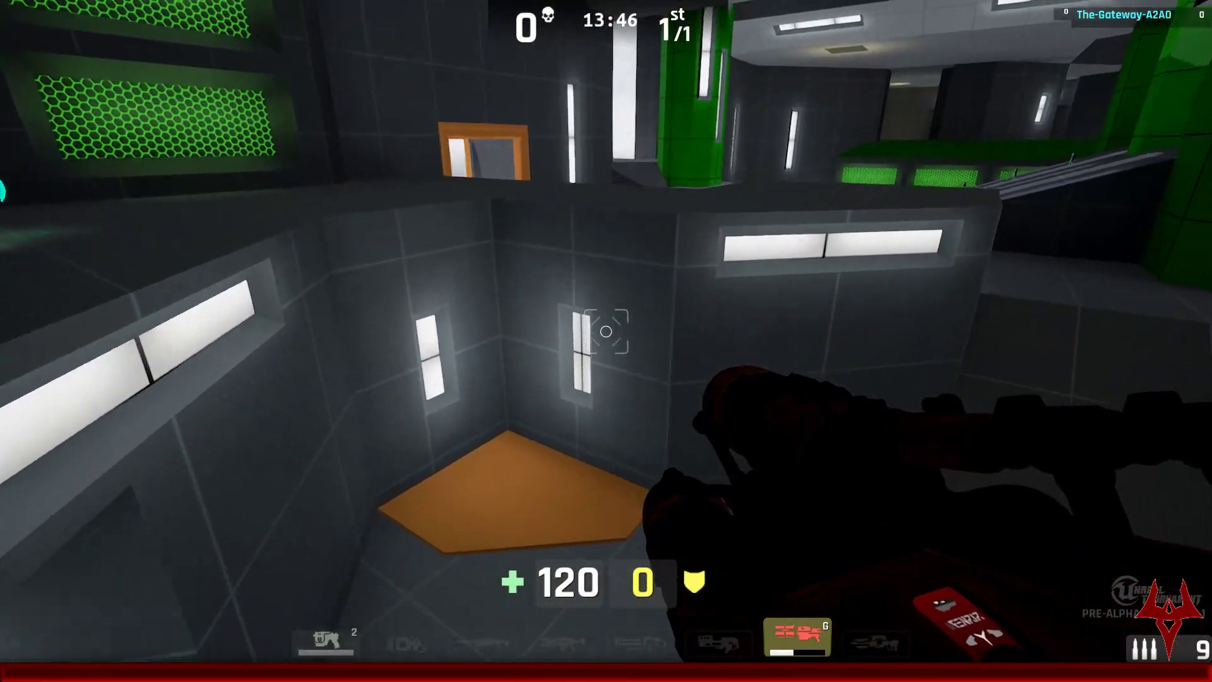
pyautogui.press('w')
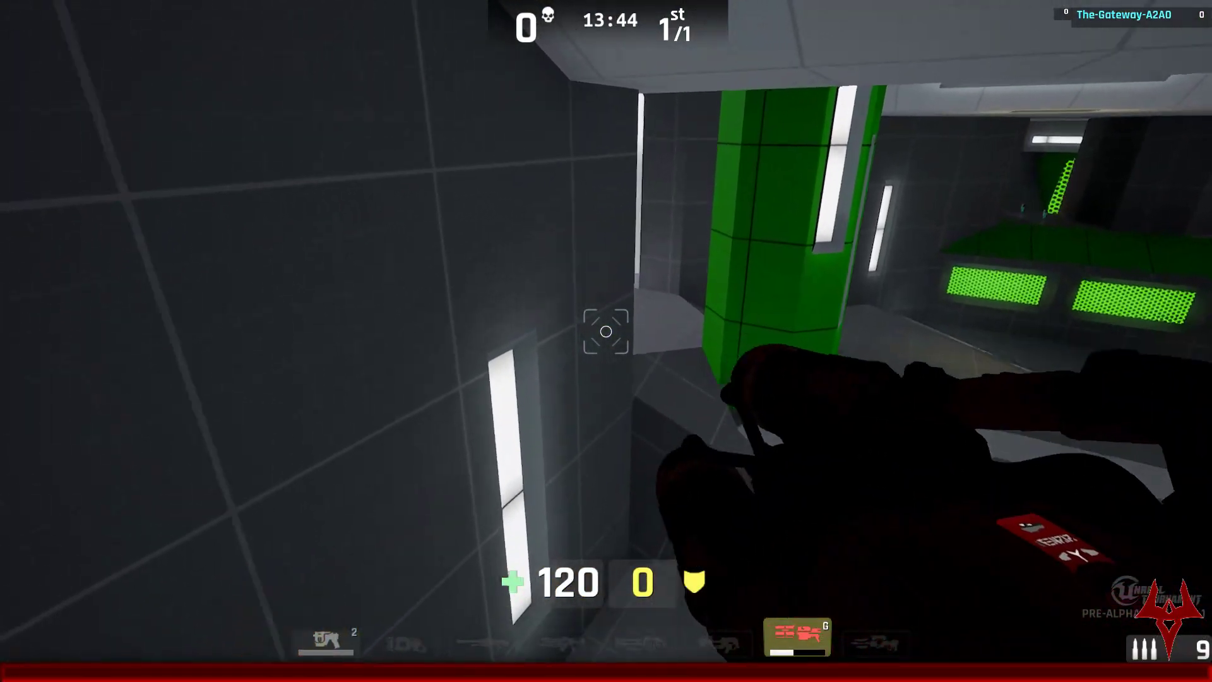
pyautogui.press('w')
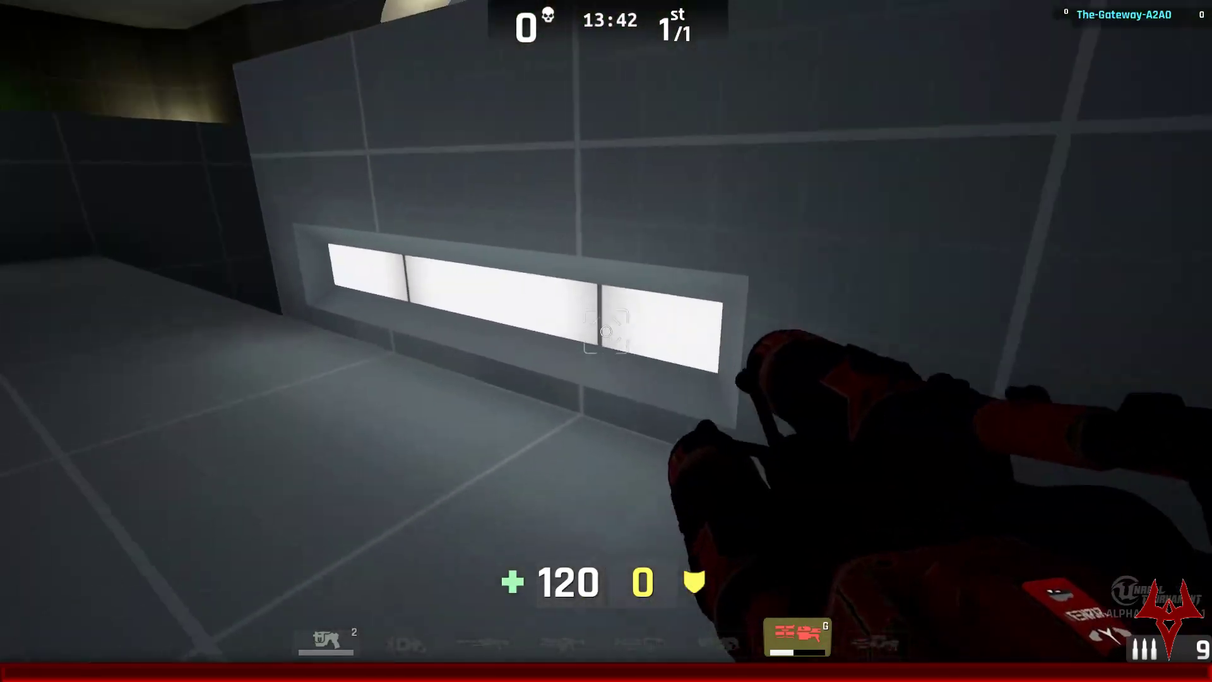
pyautogui.press('w')
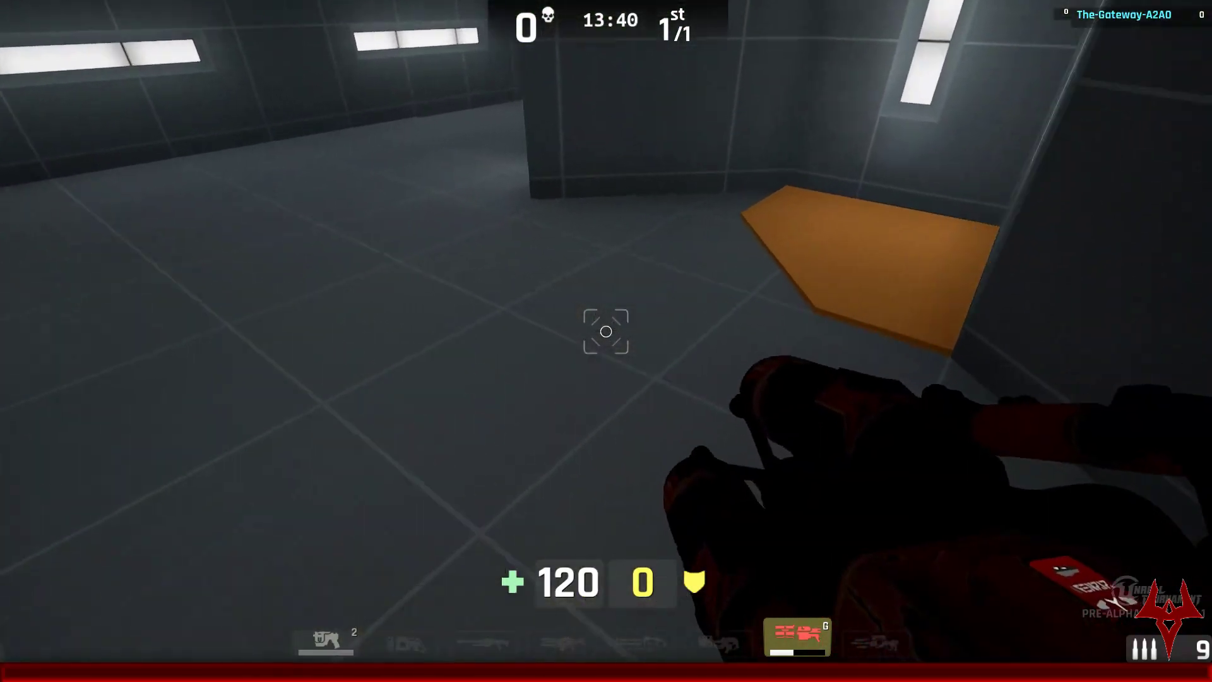
pyautogui.press('w')
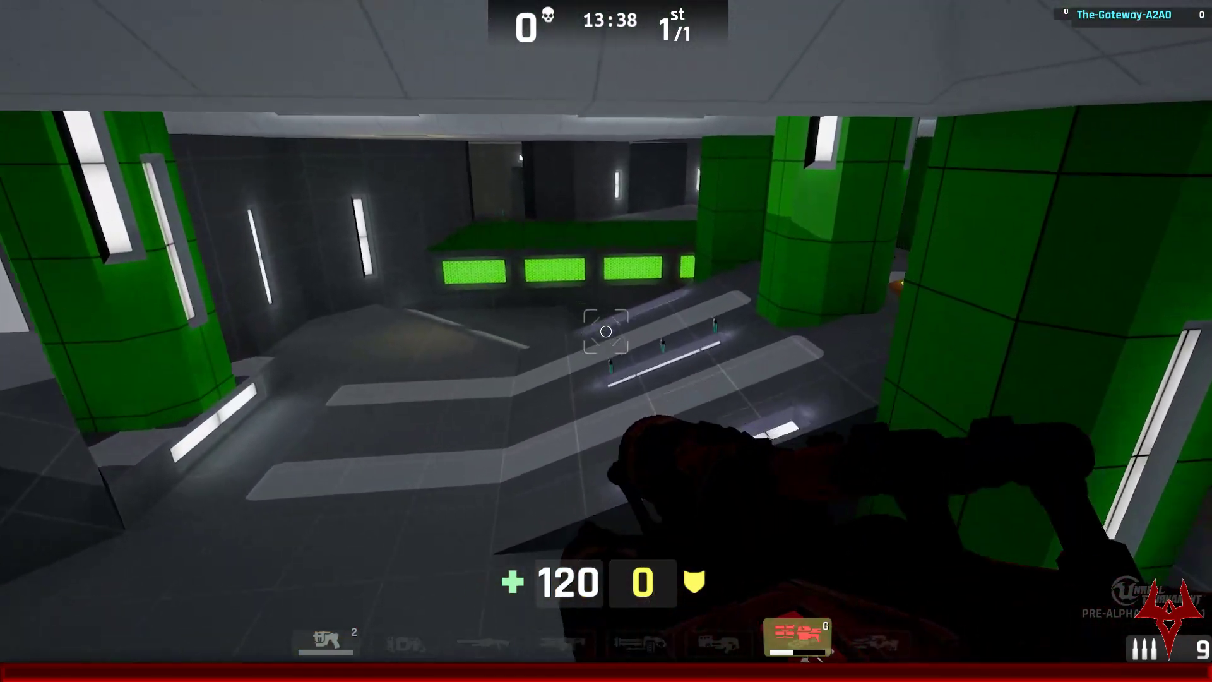
# Step: Test the path across the orange-lined bridge to the sloped green ledge beside the dark wall
pyautogui.press('w')
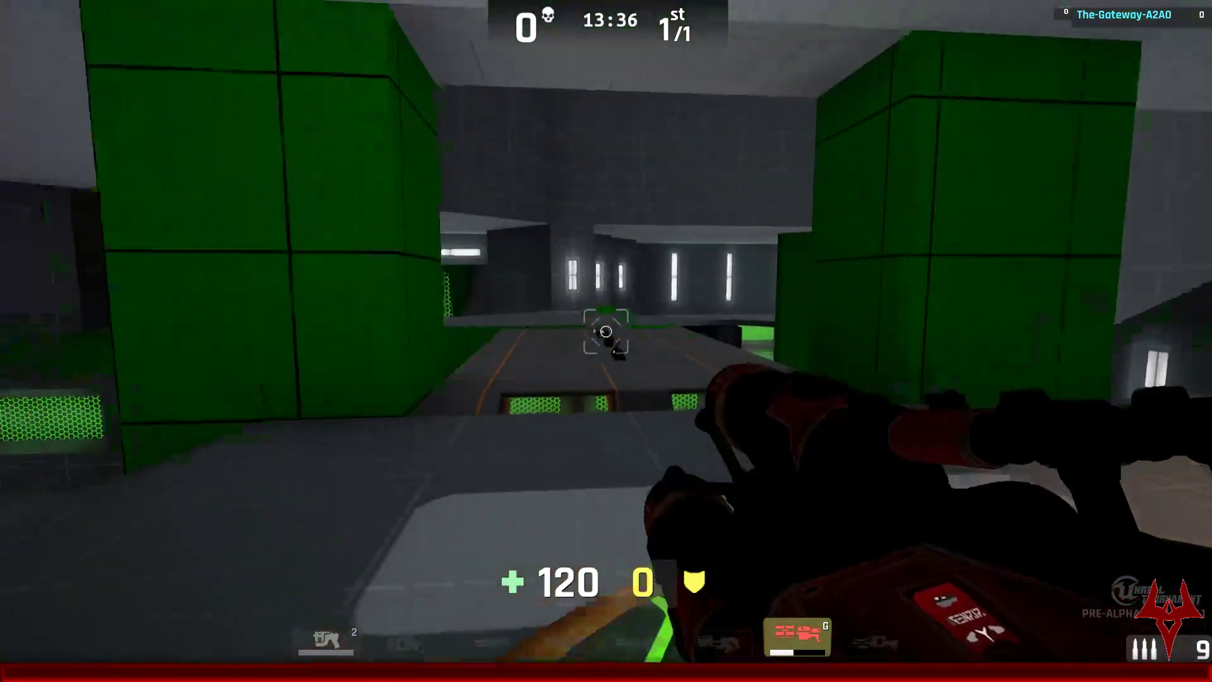
pyautogui.press('w')
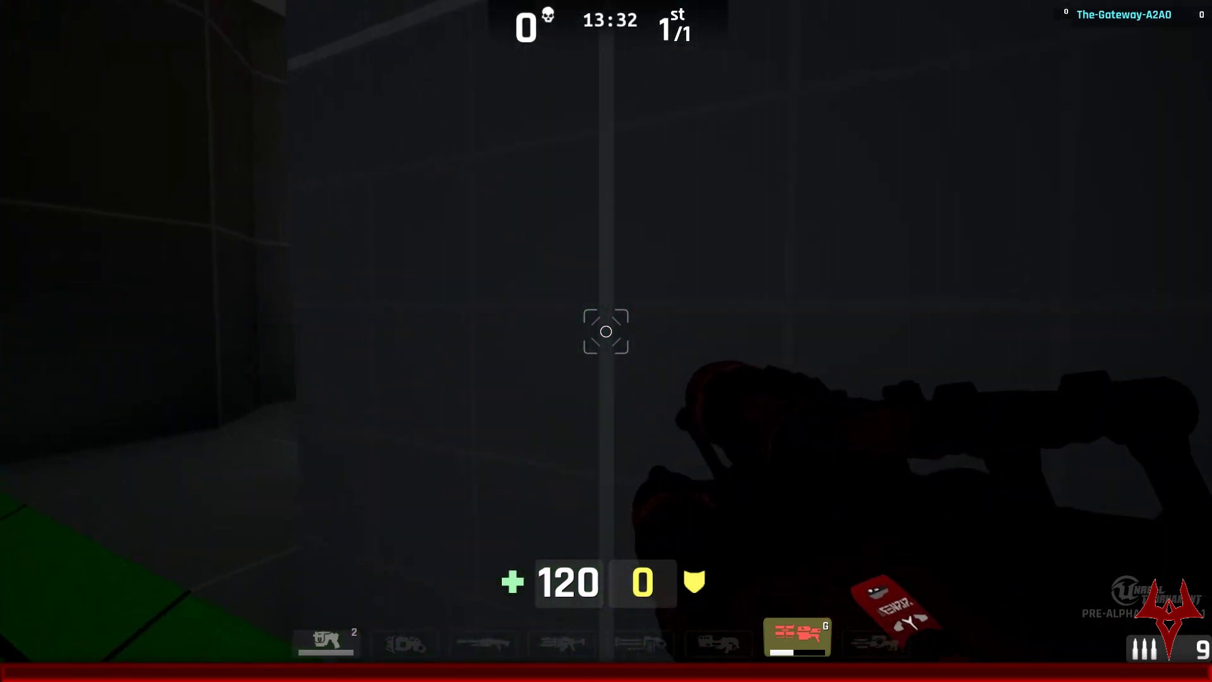
pyautogui.press('w')
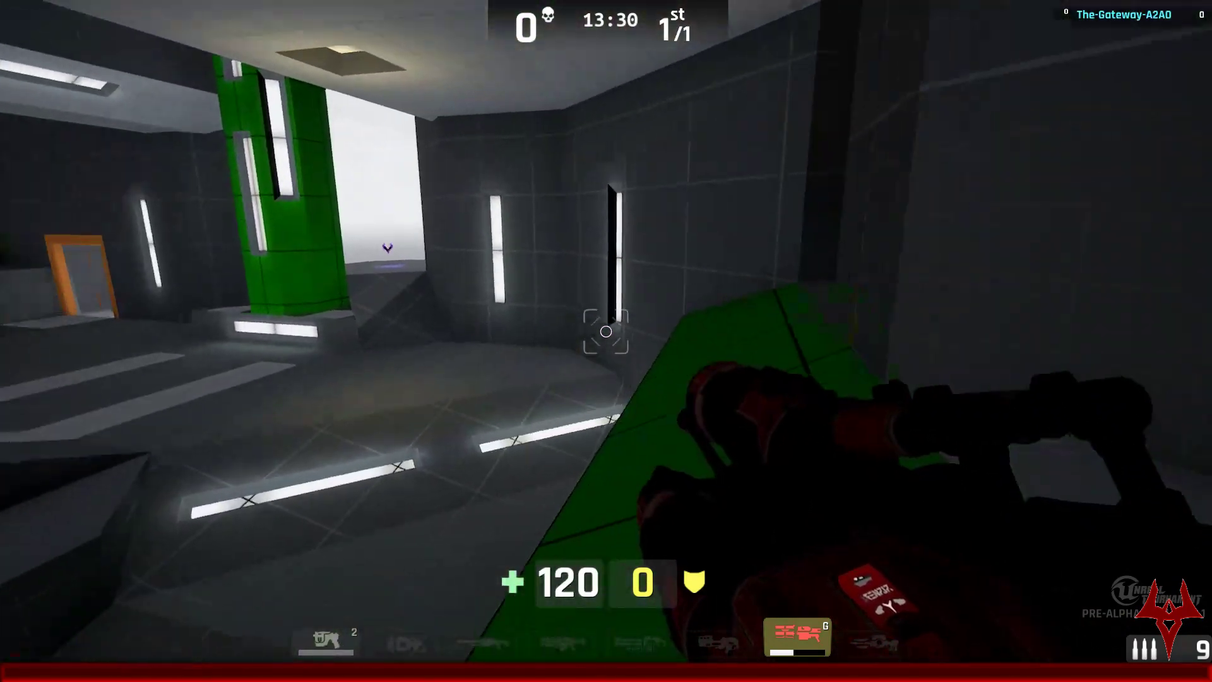
pyautogui.press('w')
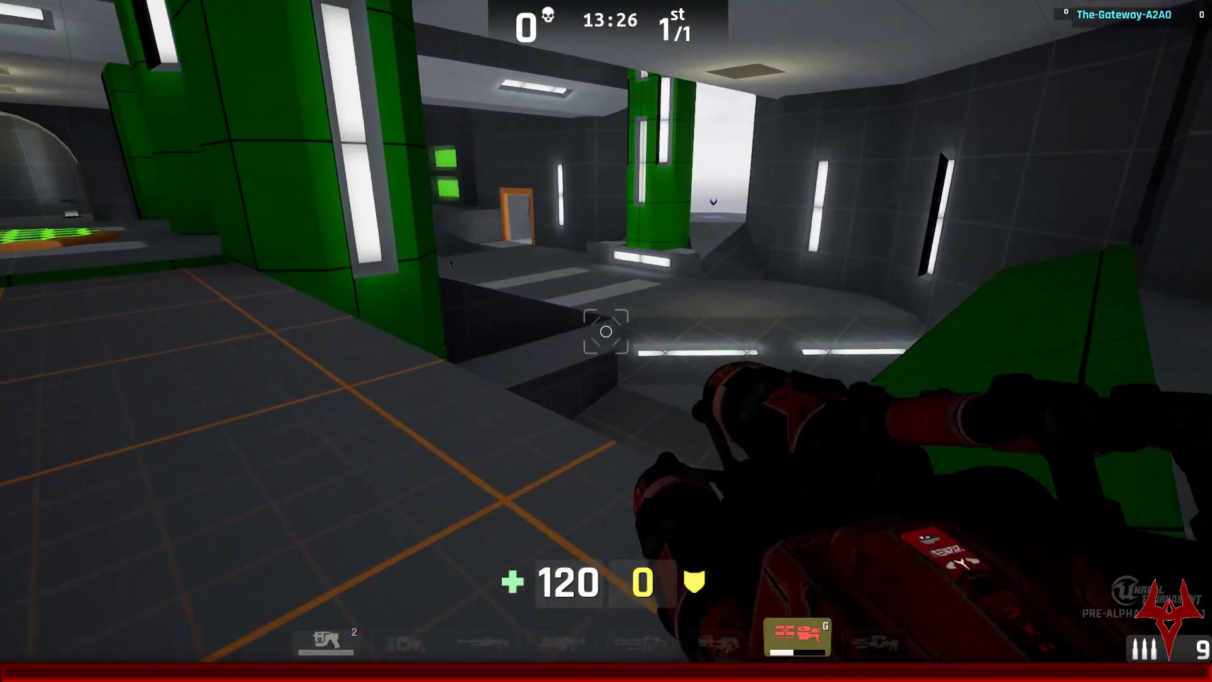
# Step: Explore the green-edged walkway at the bridge's end and the column above the orange-framed doorway, continuing to the area overlooking the armor platform
pyautogui.press('w')
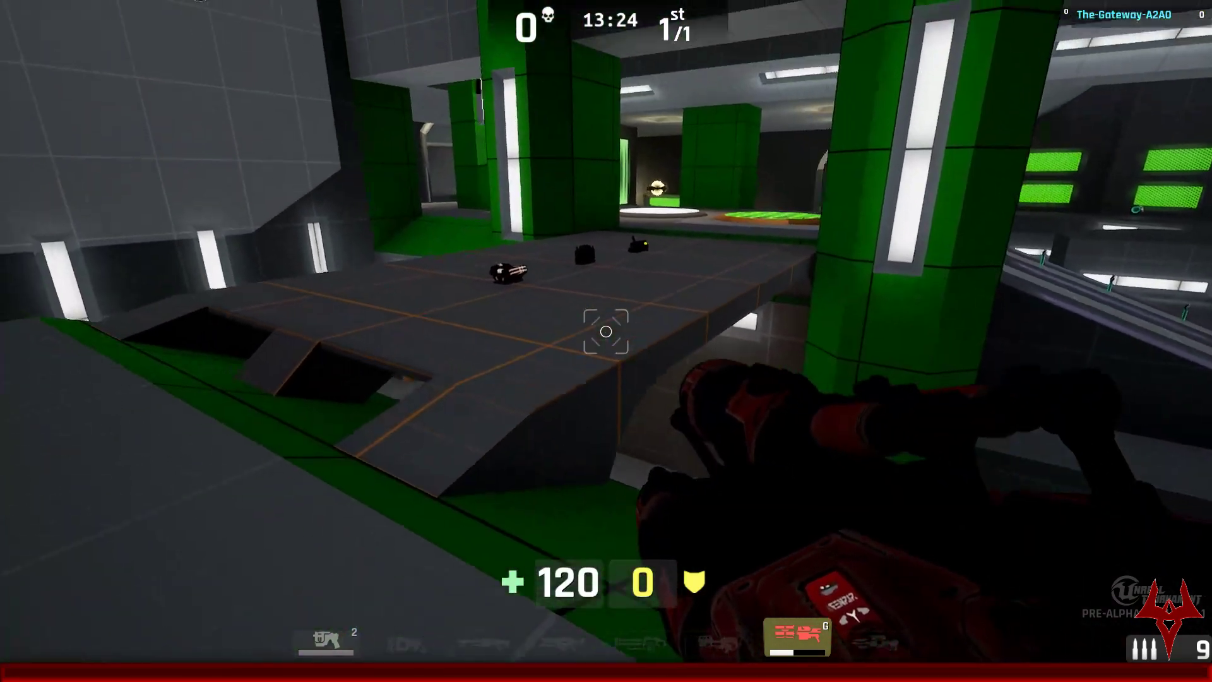
pyautogui.press('w')
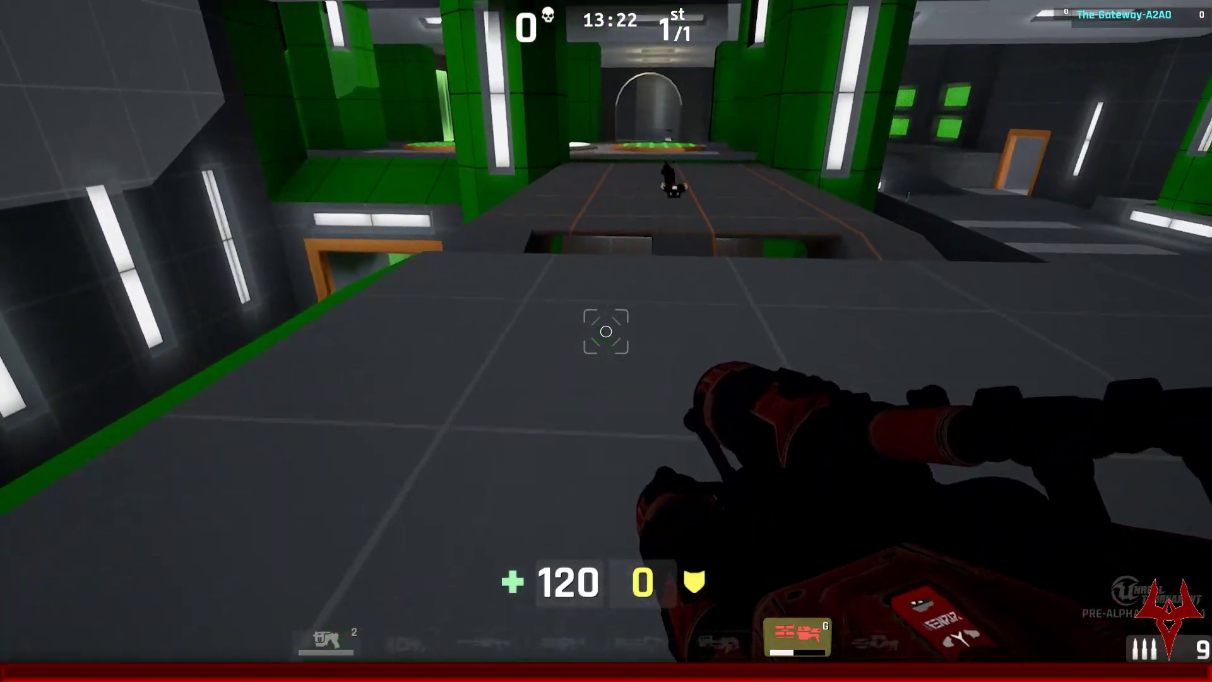
pyautogui.press('w')
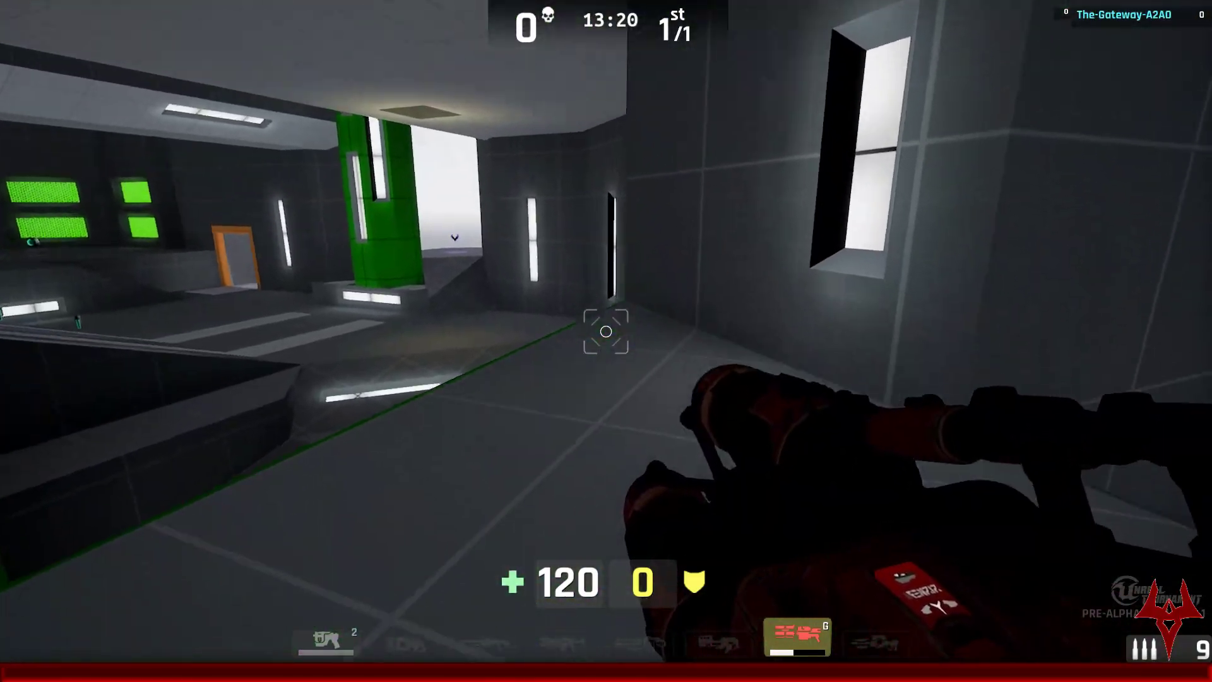
pyautogui.press('w')
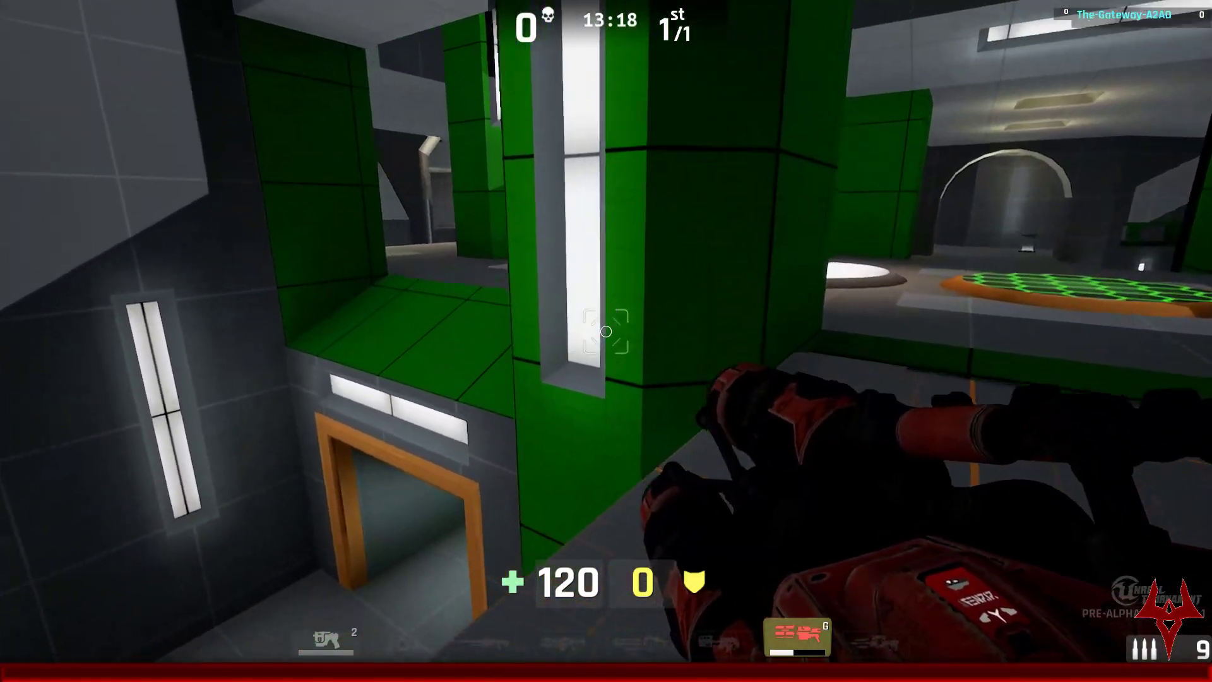
pyautogui.press('w')
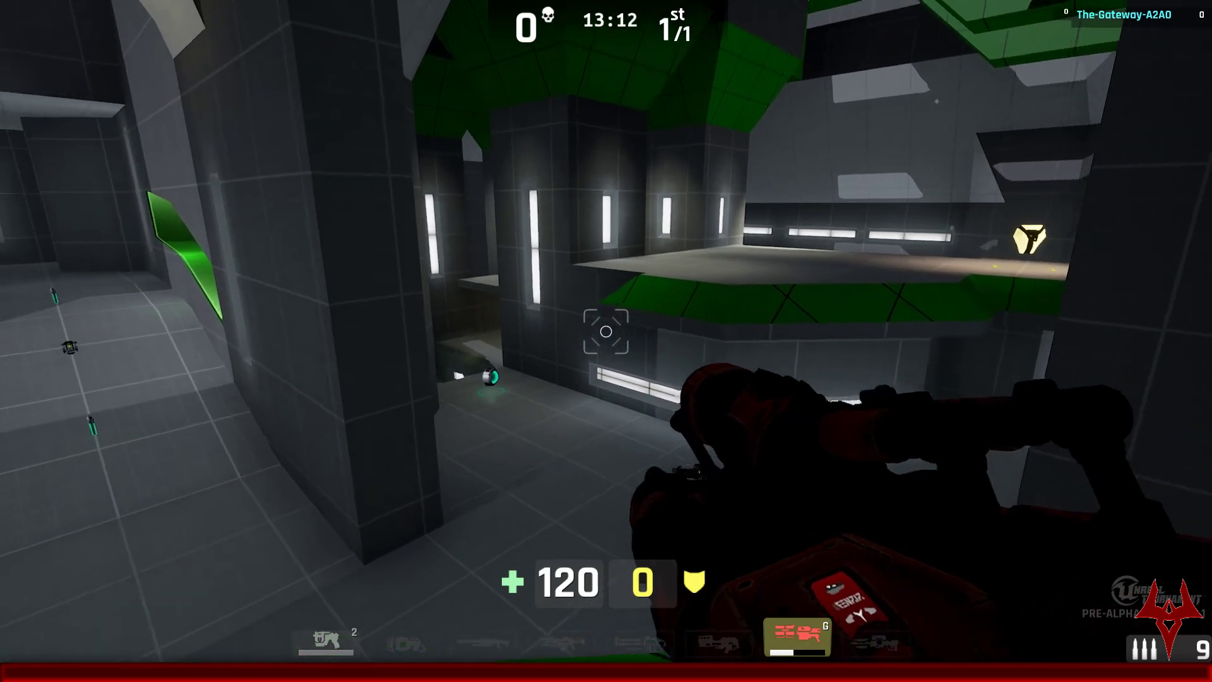
# Step: Collect the armor on the green-edged platform and follow the upper ledge to pick up the Flak Cannon
pyautogui.press('w')
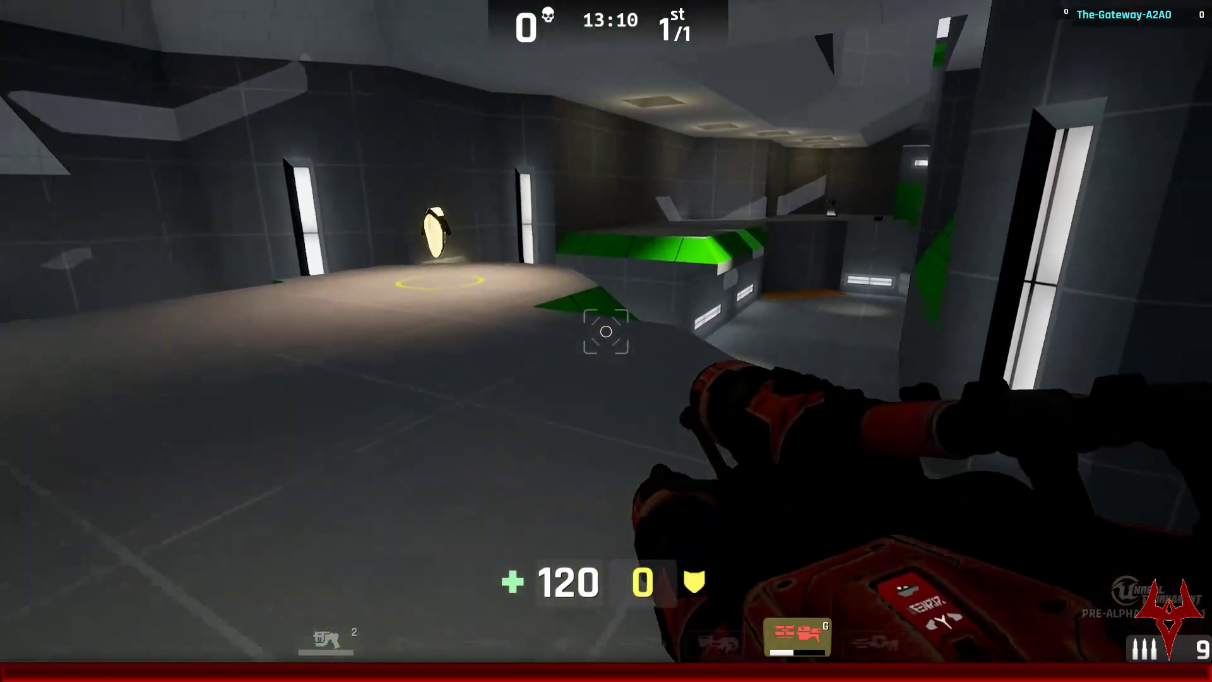
pyautogui.press('w')
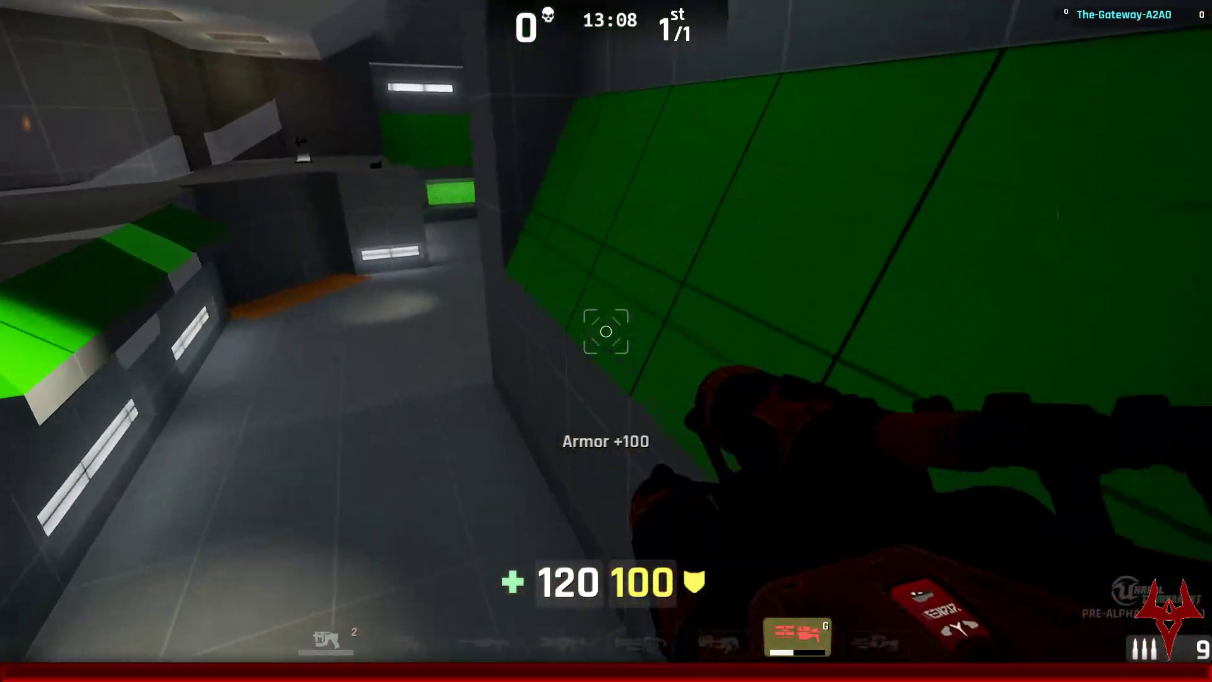
pyautogui.press('w')
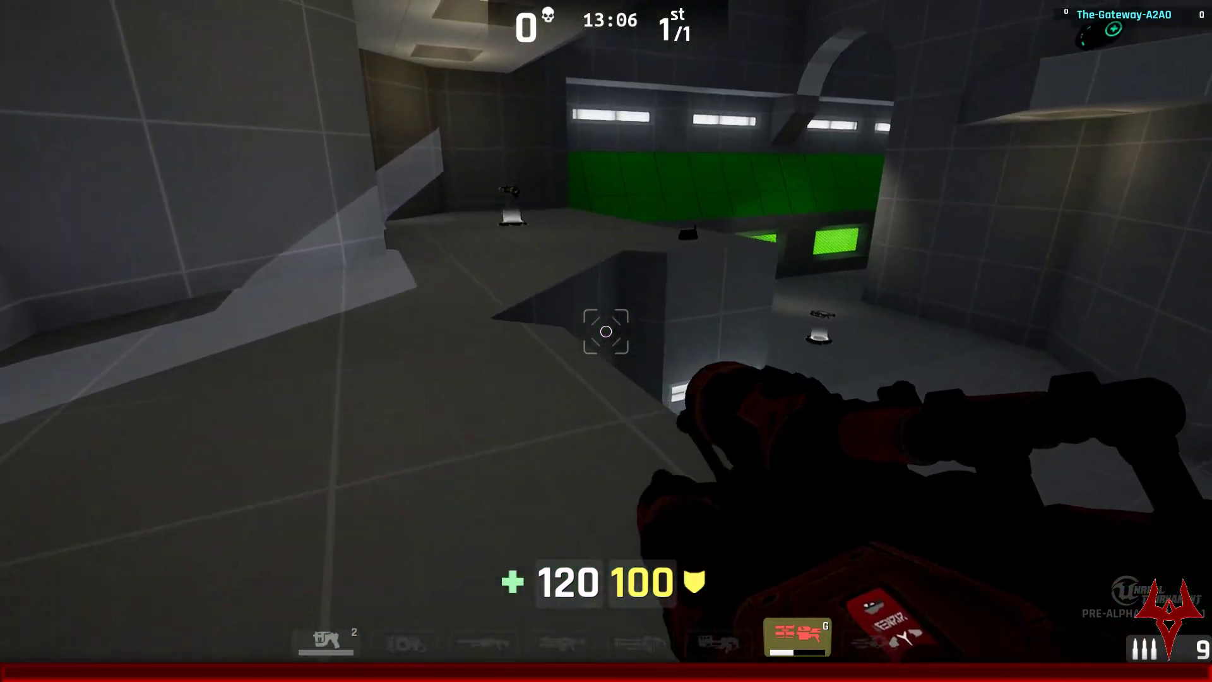
pyautogui.press('w')
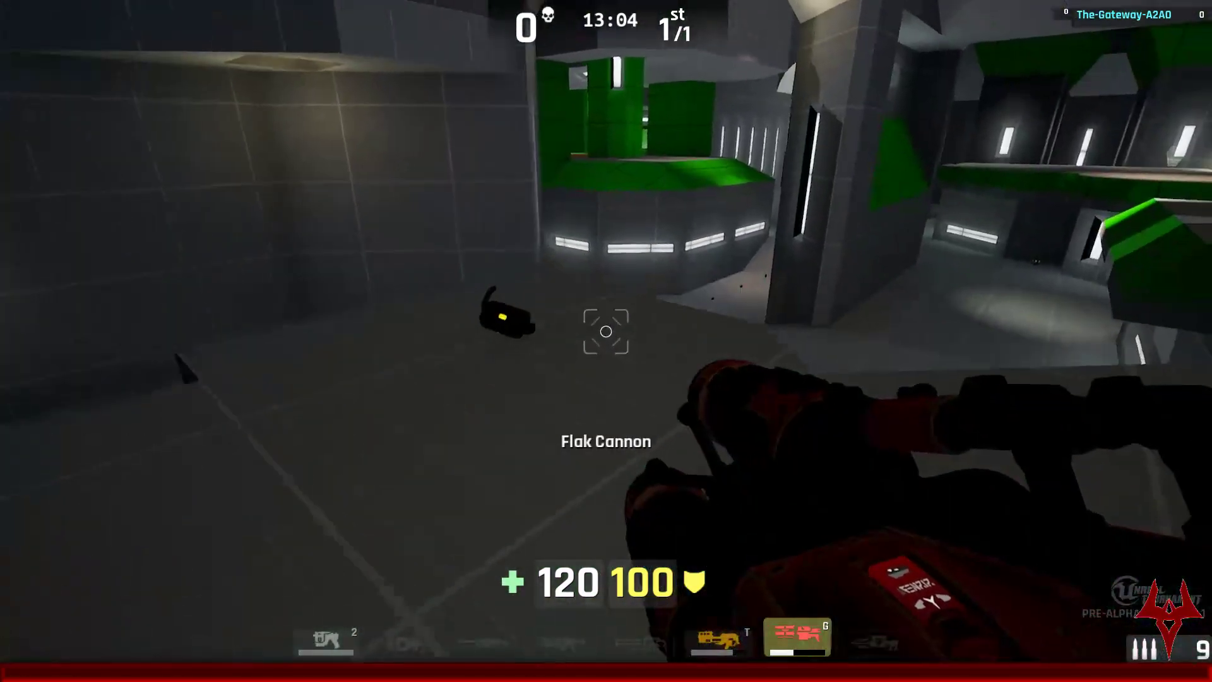
# Step: Inspect the lit overhang from the floor, and test reaching the health keg above the orange plate with a rocket jump
pyautogui.press('w')
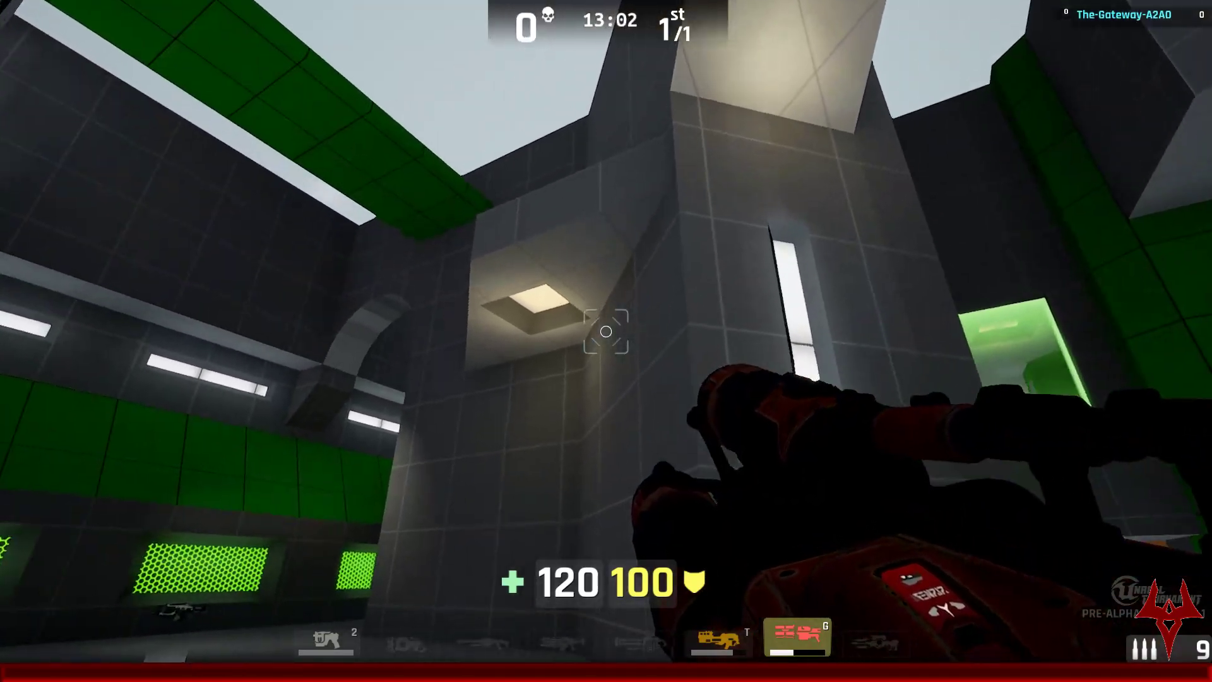
pyautogui.press('w')
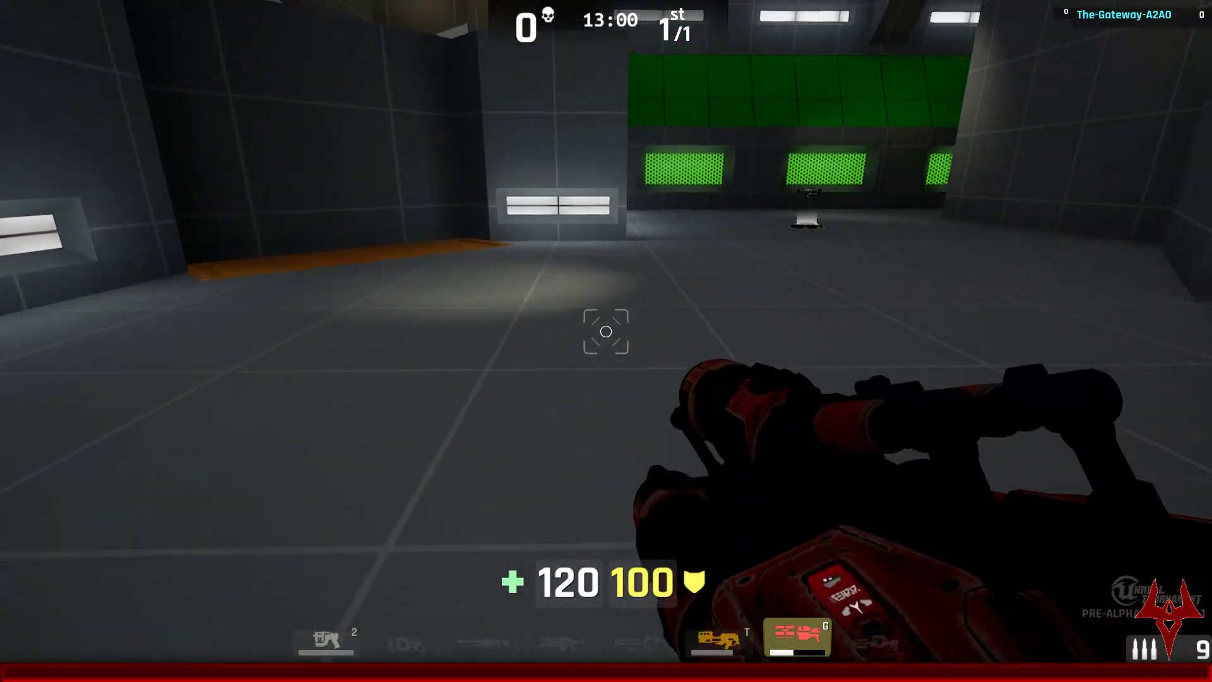
pyautogui.press('w')
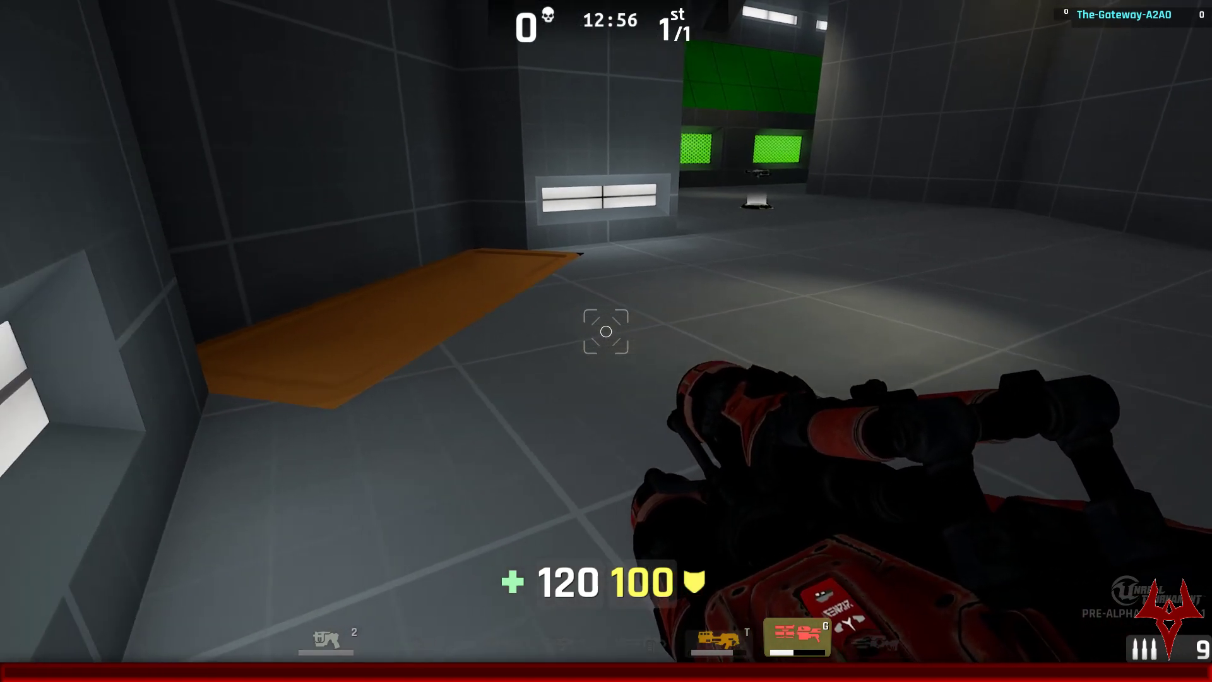
pyautogui.press('w')
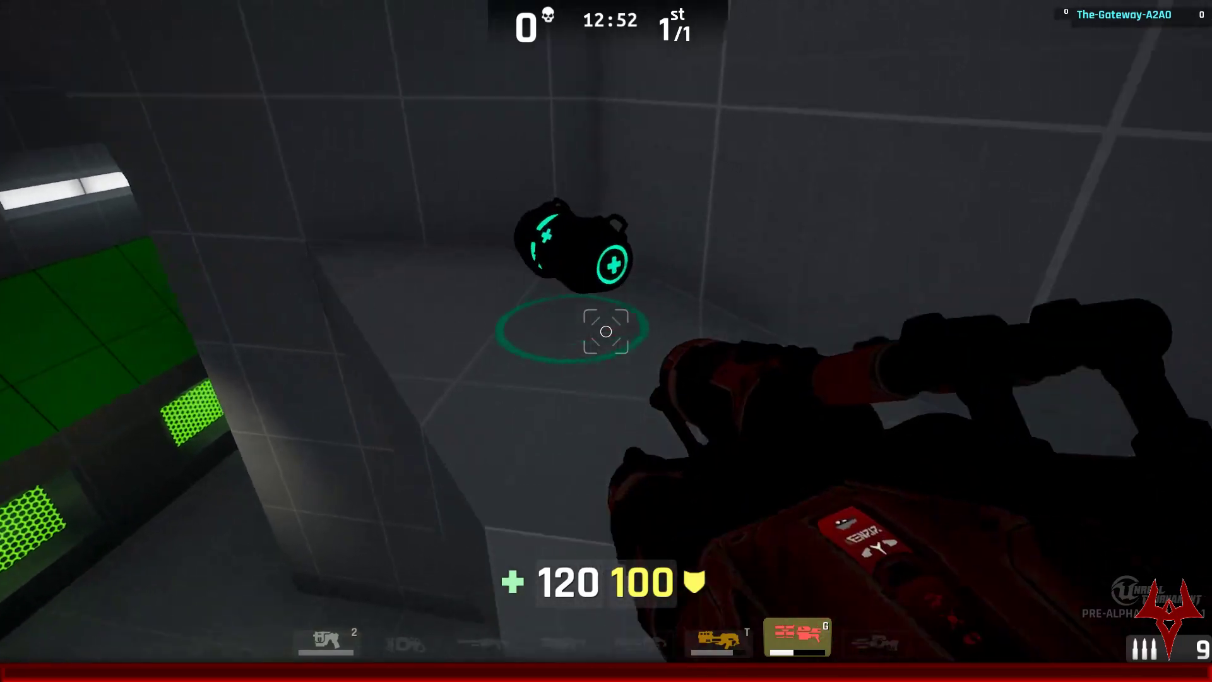
pyautogui.press('w')
pyautogui.click(606, 331)
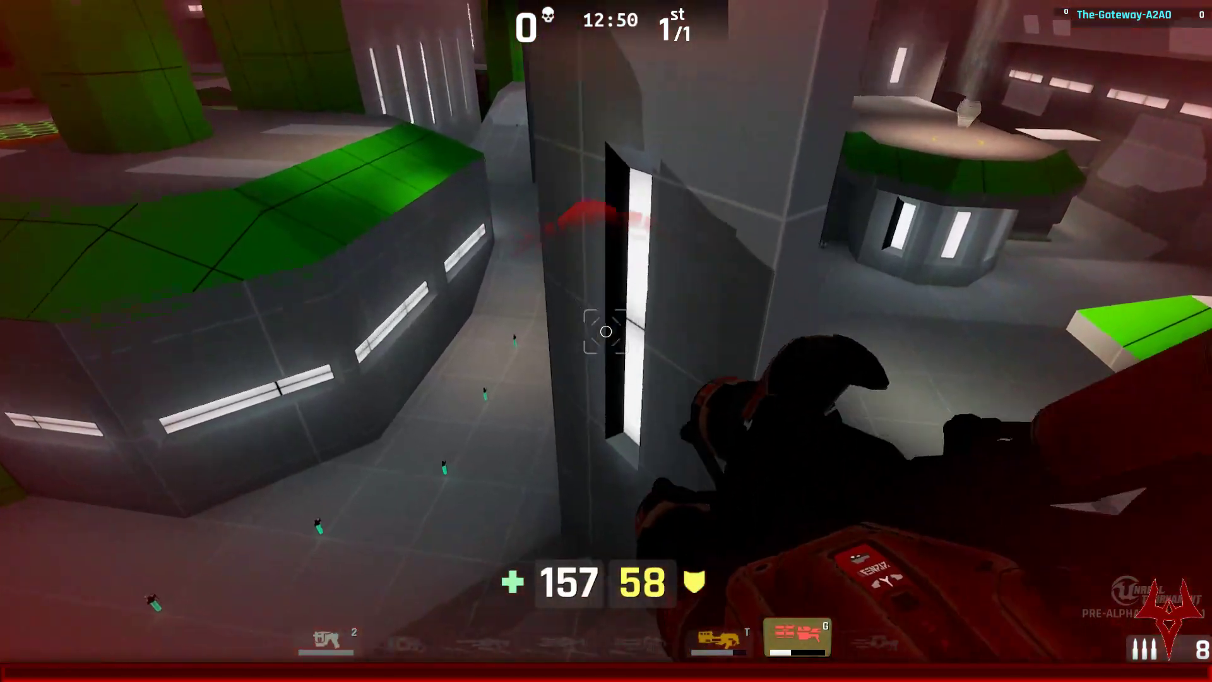
# Step: Test the route from the orange floor plate up to the health keg ledge and across to the green-edged platform
pyautogui.press('w')
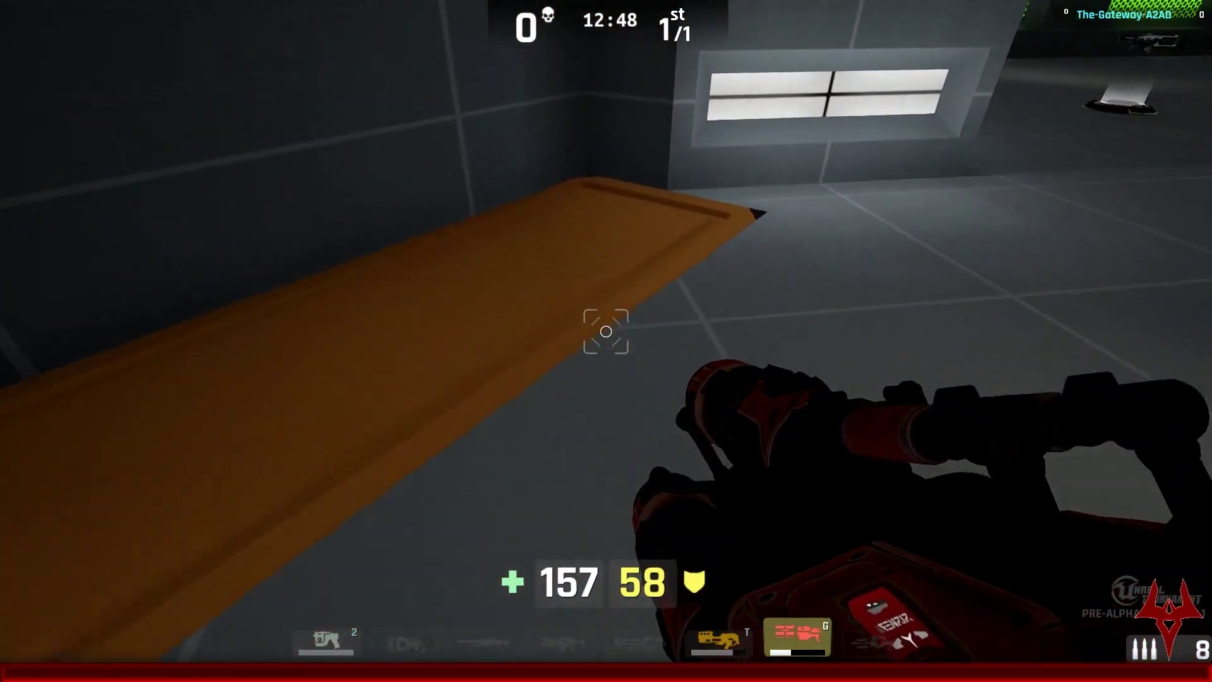
pyautogui.press('w')
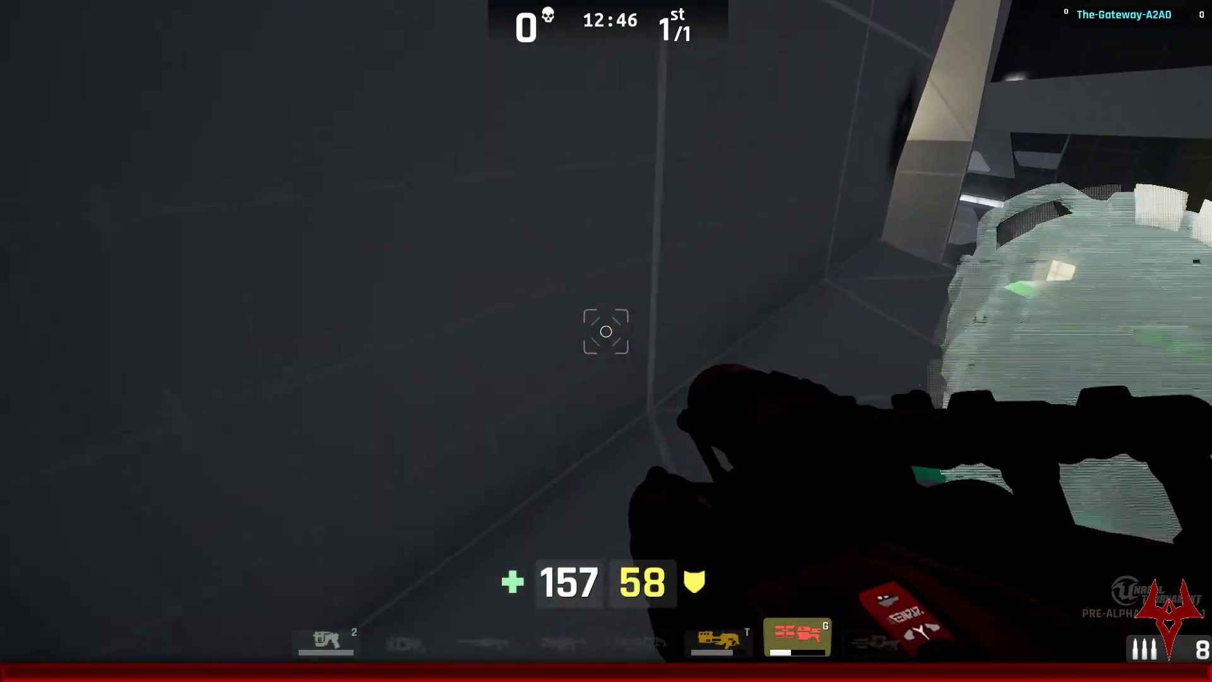
pyautogui.press('w')
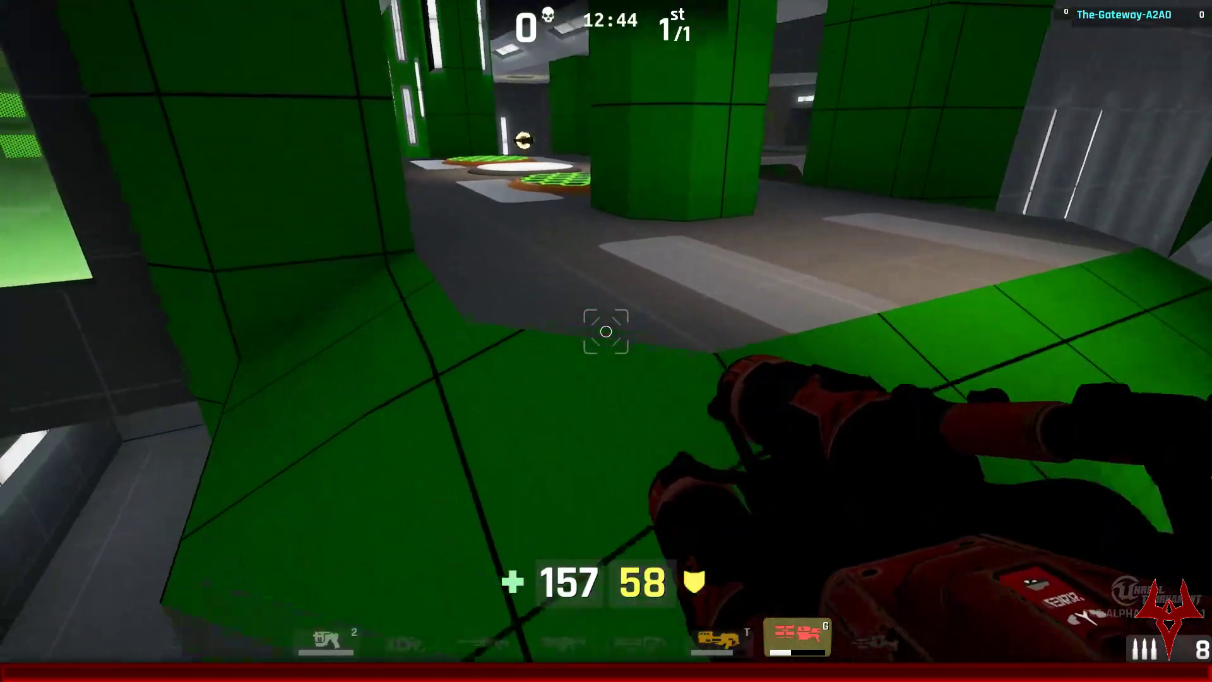
# Step: Collect the armor item beside the white disc and the purple power-up on the open outer ledge
pyautogui.press('w')
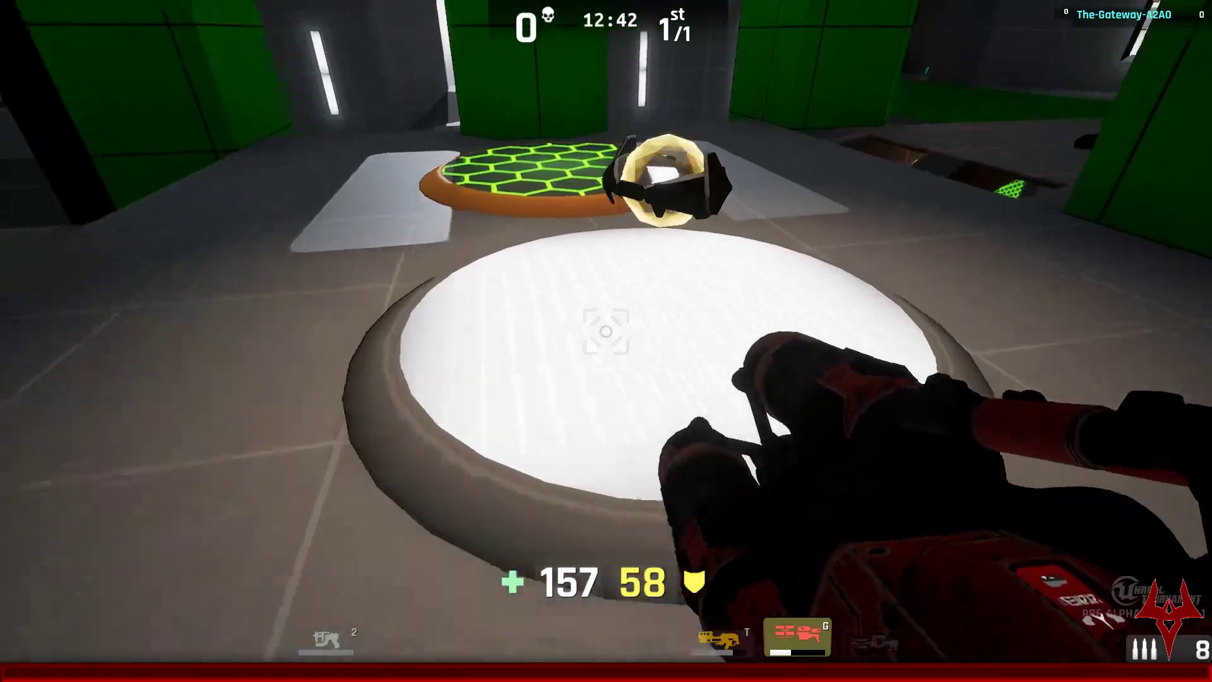
pyautogui.press('w')
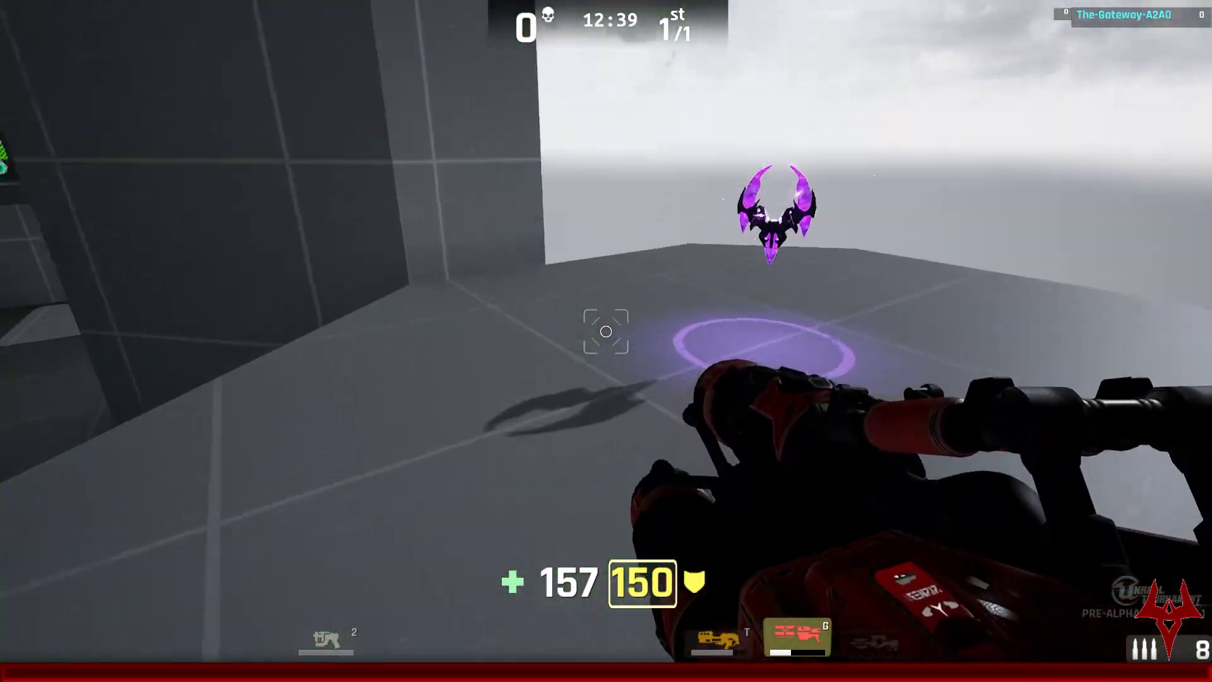
pyautogui.press('w')
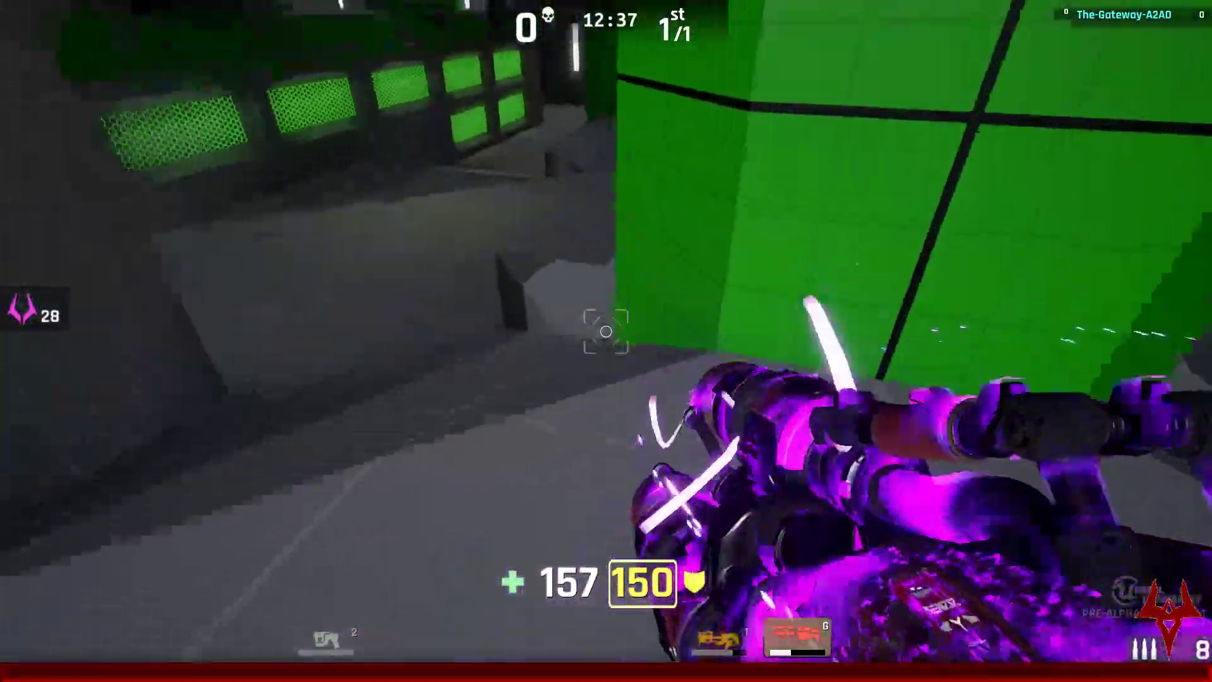
# Step: Run through the green-pillared hall past the hexagonal jump pads to the green-edged ledge by the glowing window
pyautogui.press('w')
pyautogui.press('w')
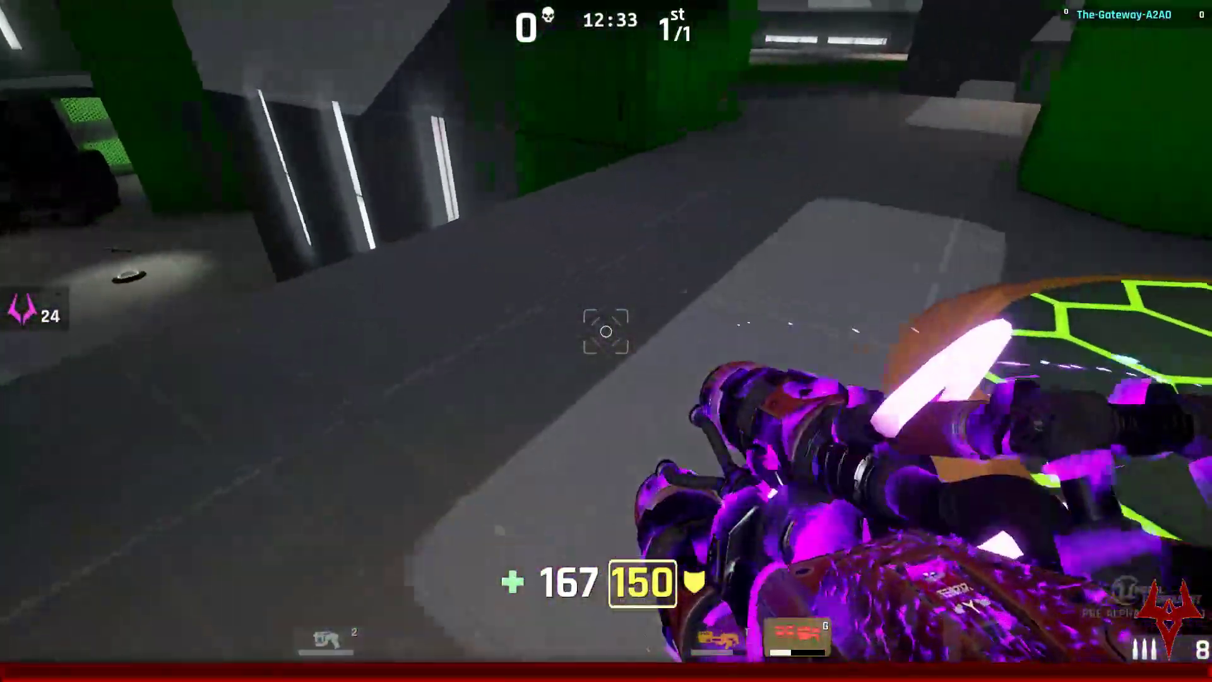
pyautogui.press('w')
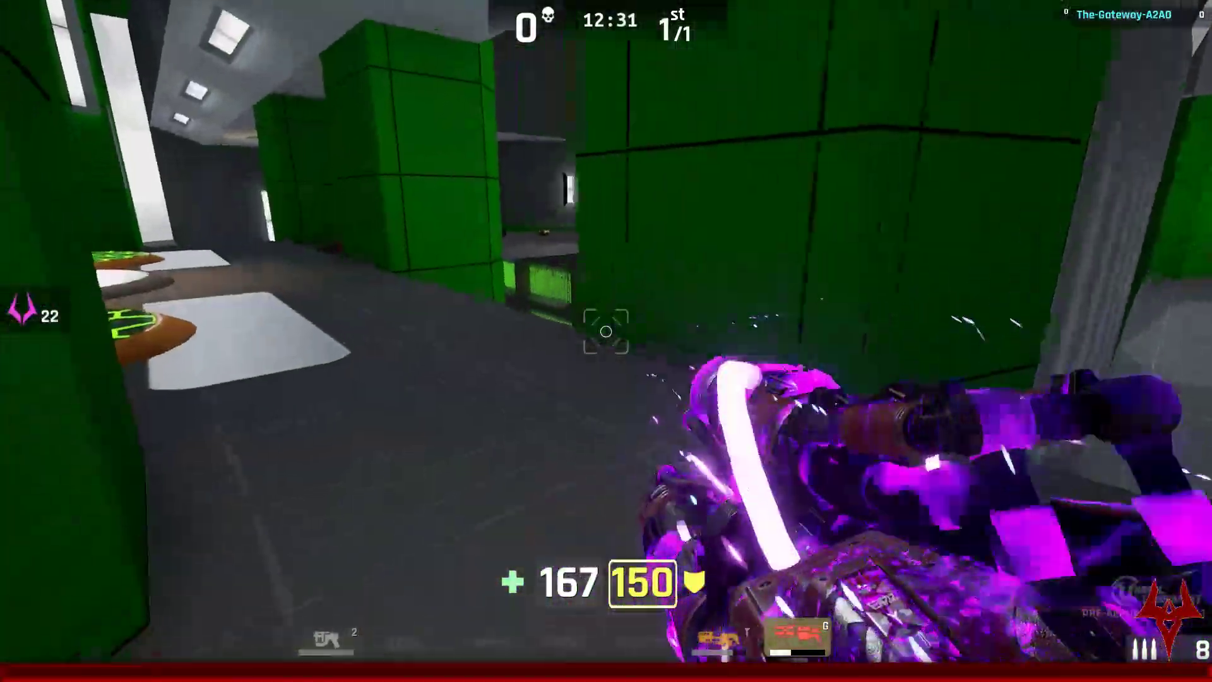
pyautogui.press('w')
pyautogui.press('w')
pyautogui.press('w')
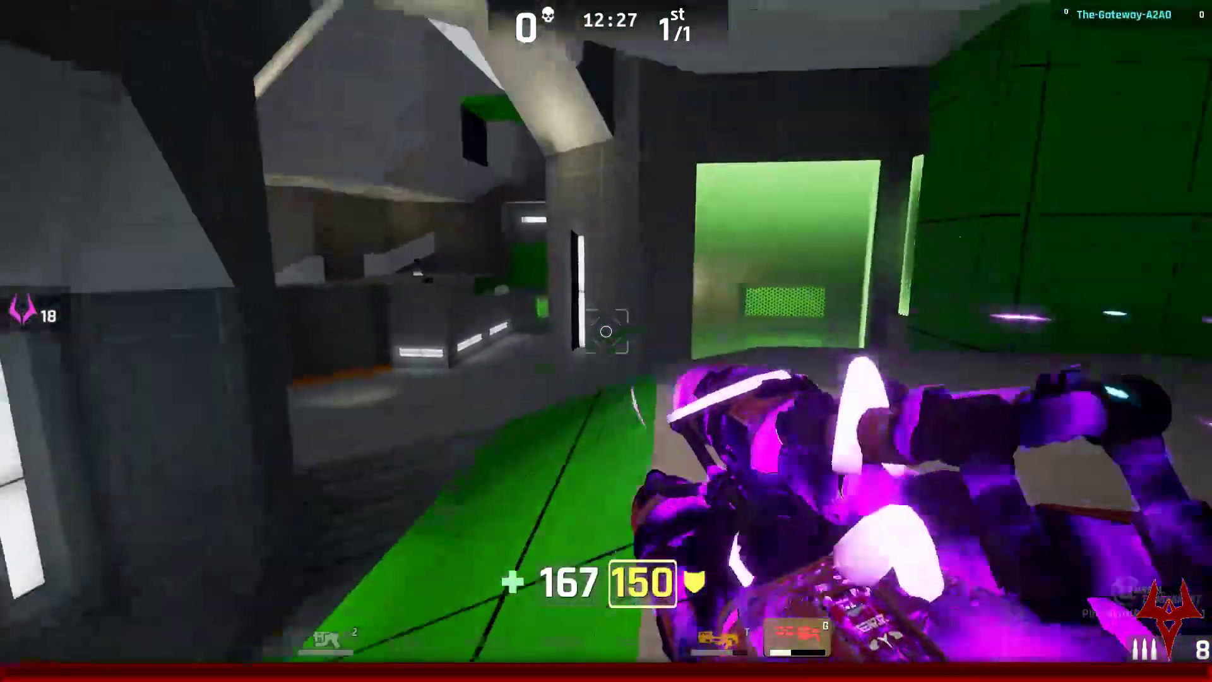
# Step: Cross the arched hall to collect the sniper rifle and its ammo, and aim the scope through the green-framed opening
pyautogui.press('w')
pyautogui.press('w')
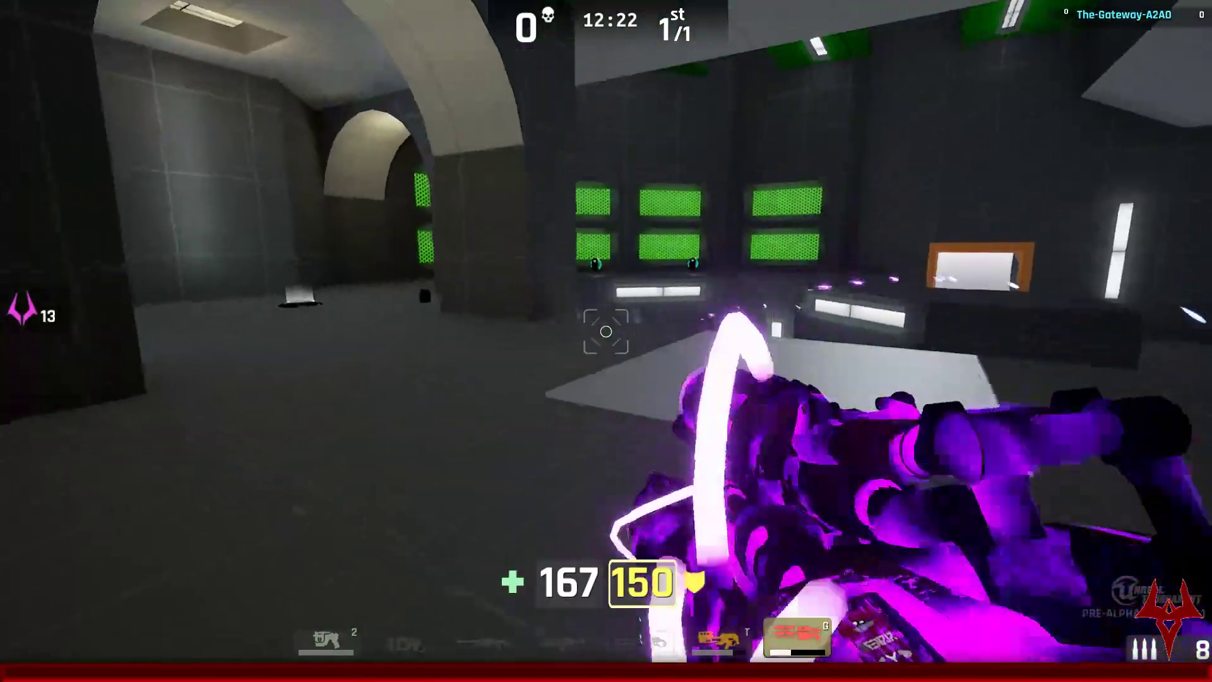
pyautogui.press('w')
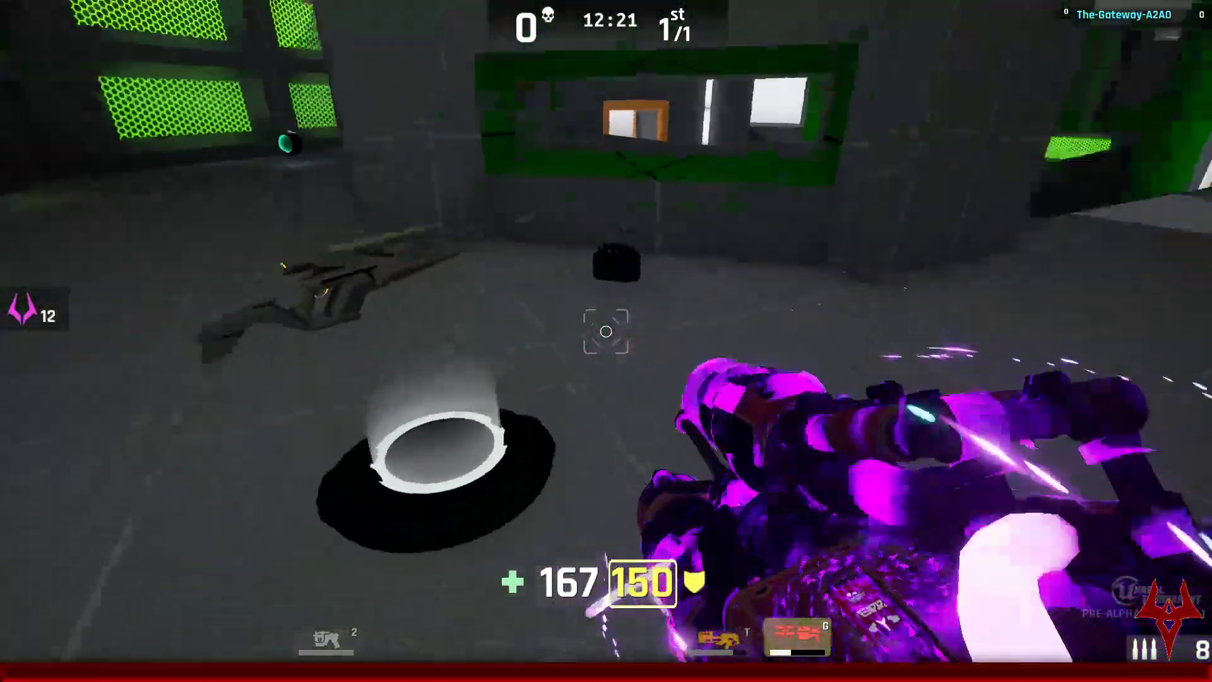
pyautogui.press('r')
pyautogui.press('w')
pyautogui.rightClick(606, 332)
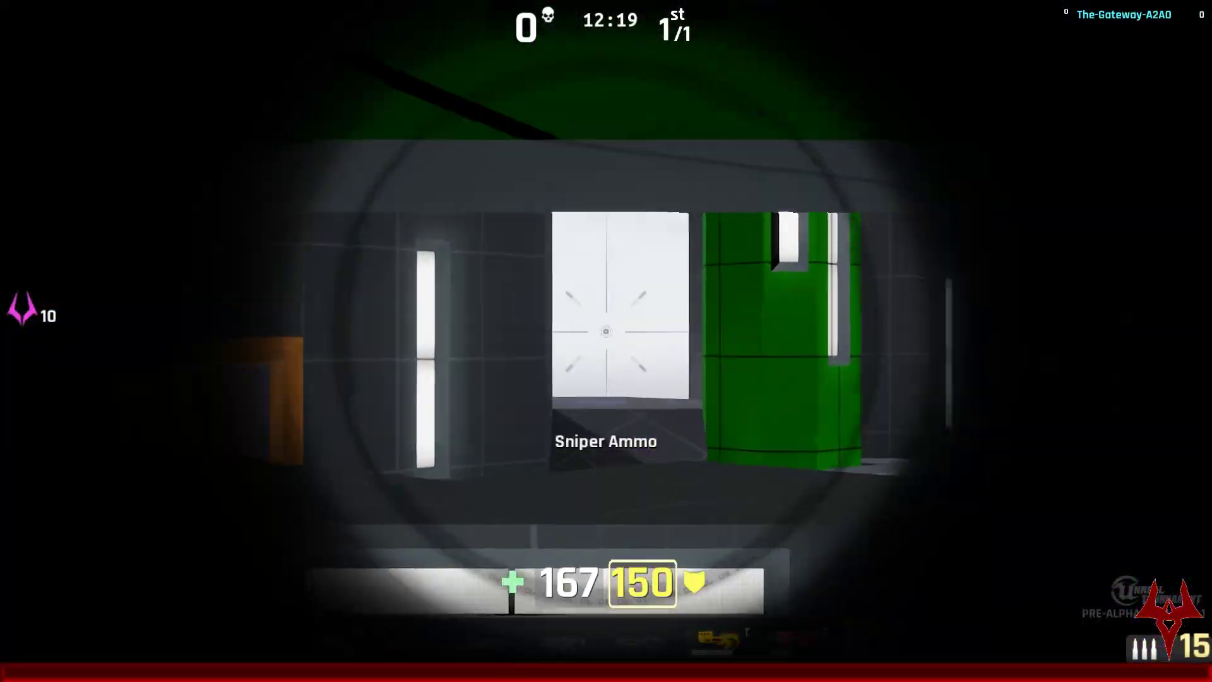
# Step: Back away to the passage beside the green column and check the scoped view of the green-framed slot
pyautogui.rightClick(607, 332)
pyautogui.press('w')
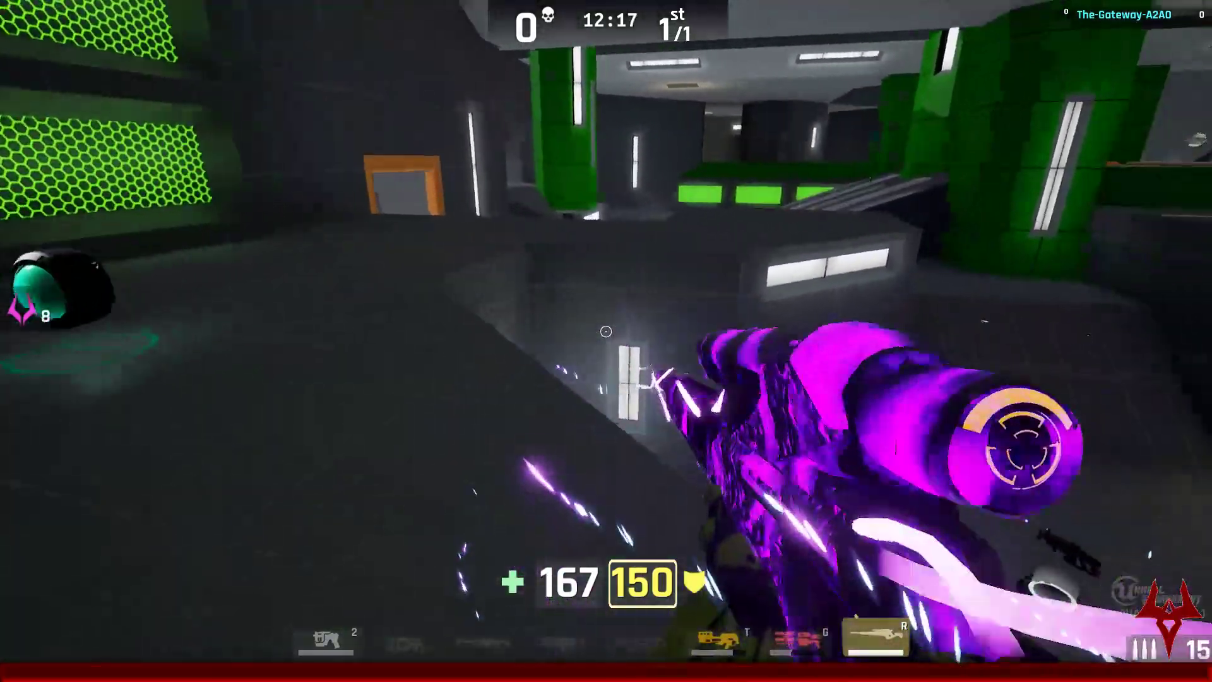
pyautogui.press('s')
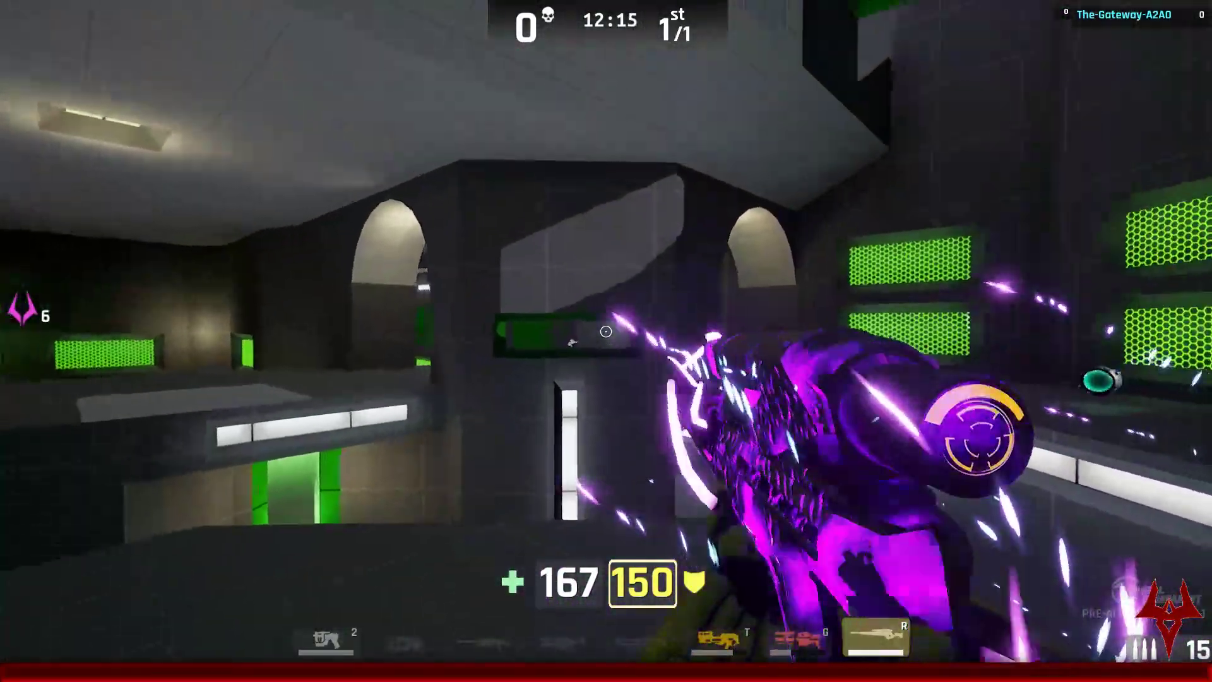
pyautogui.rightClick(606, 332)
pyautogui.rightClick(606, 332)
pyautogui.press('w')
pyautogui.rightClick(607, 331)
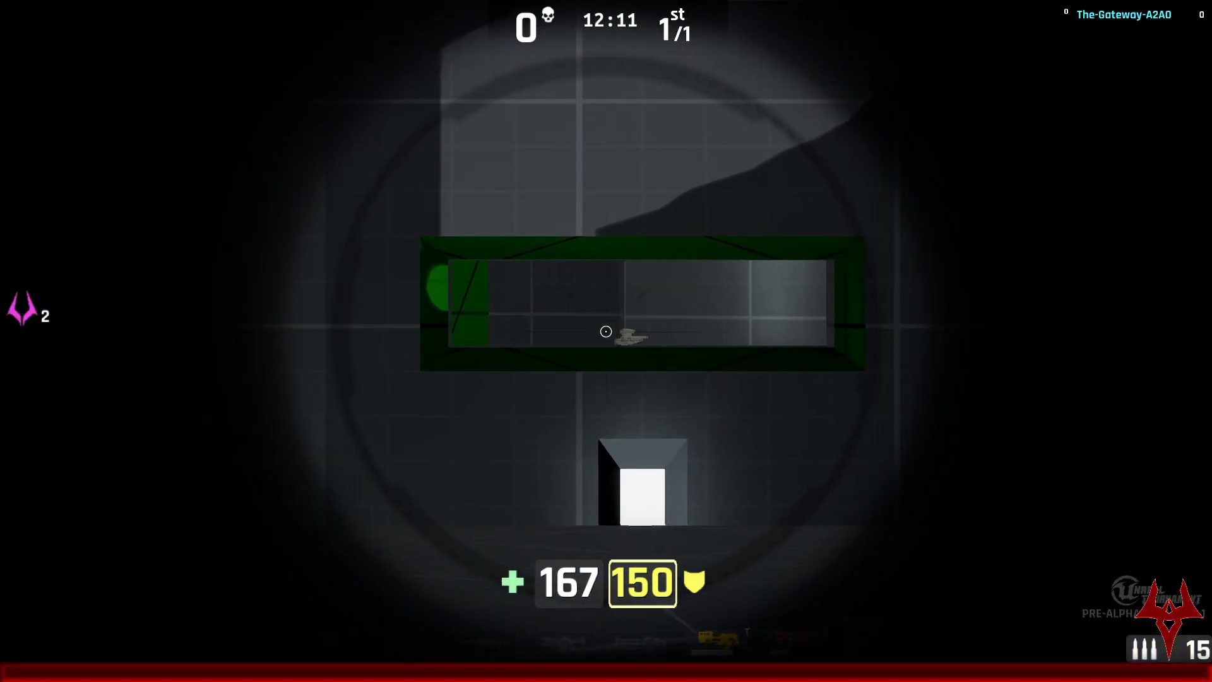
pyautogui.rightClick(606, 332)
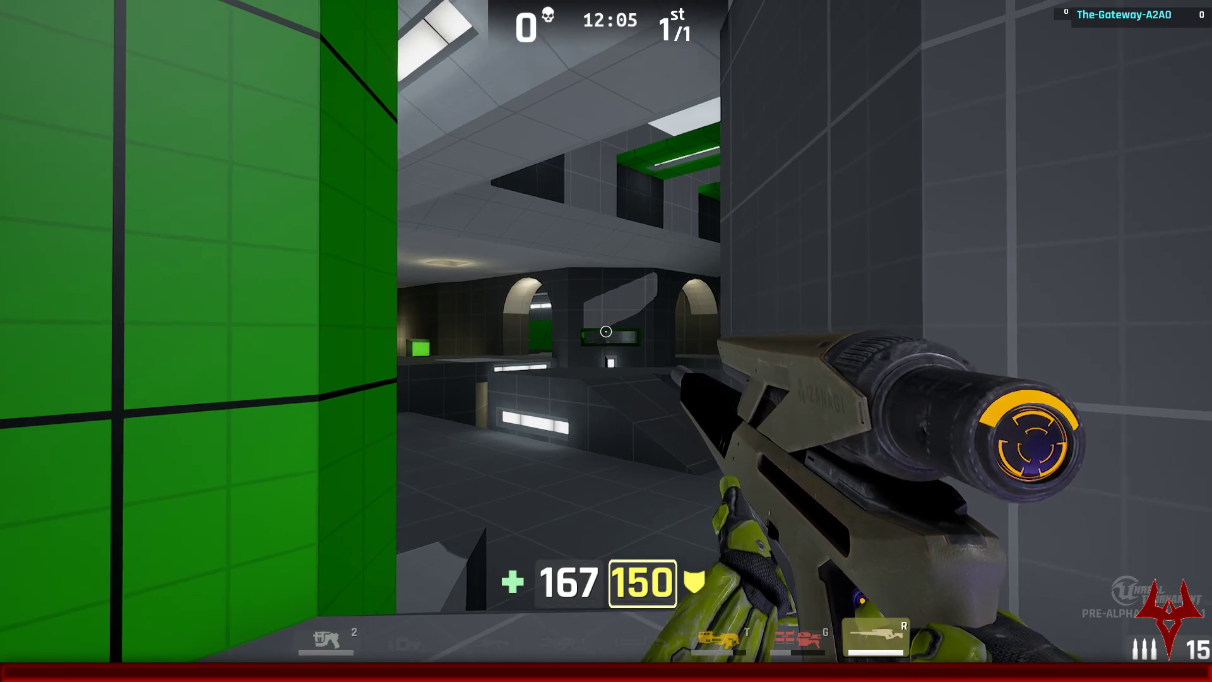
# Step: Recheck the long sniper sightline from the green column passage to the green-framed slot between the arches
pyautogui.press('w')
pyautogui.rightClick(606, 332)
pyautogui.rightClick(606, 332)
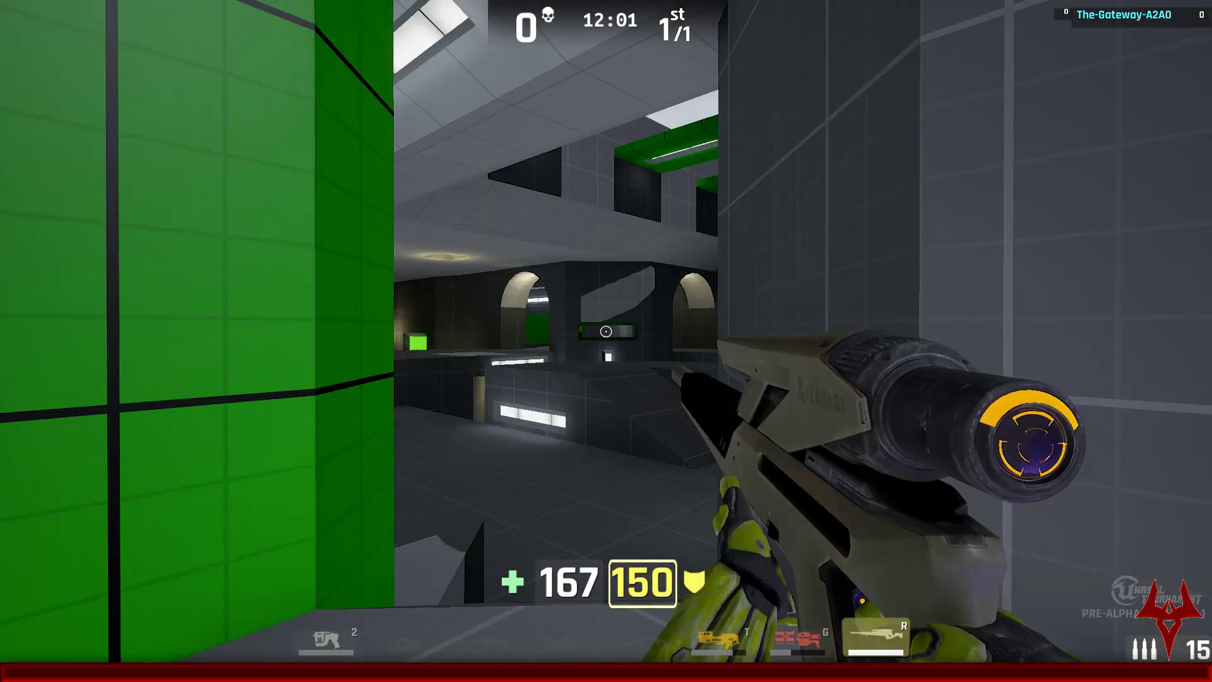
pyautogui.rightClick(606, 332)
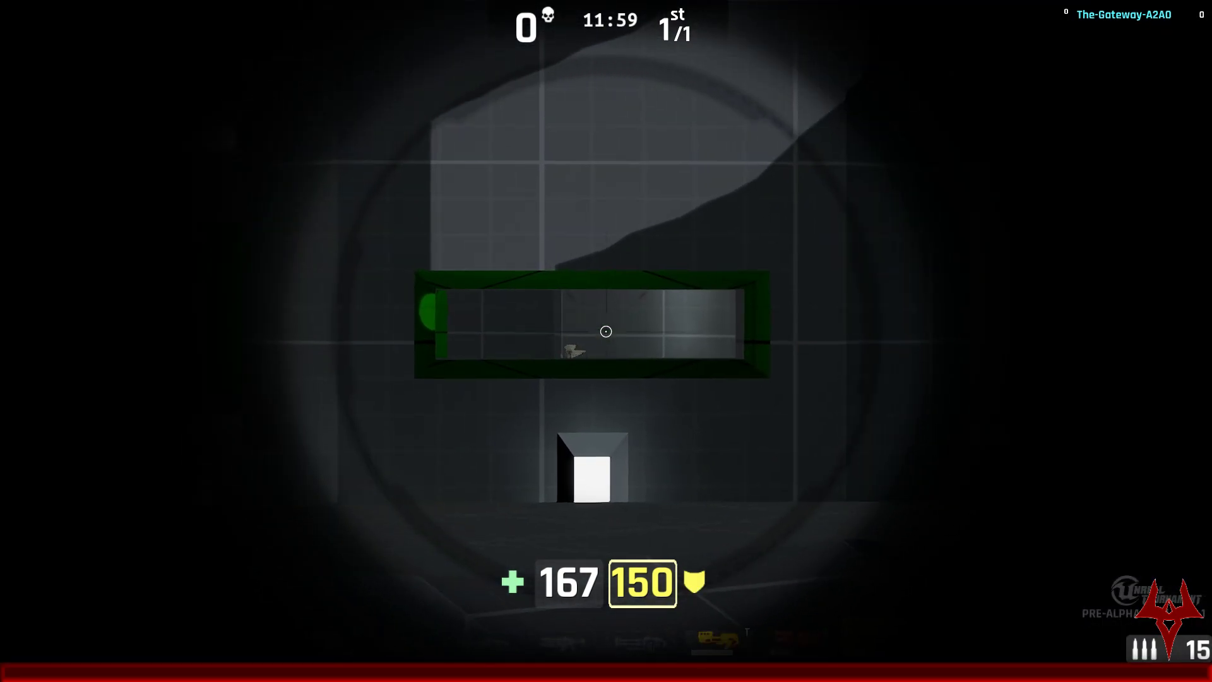
pyautogui.rightClick(606, 331)
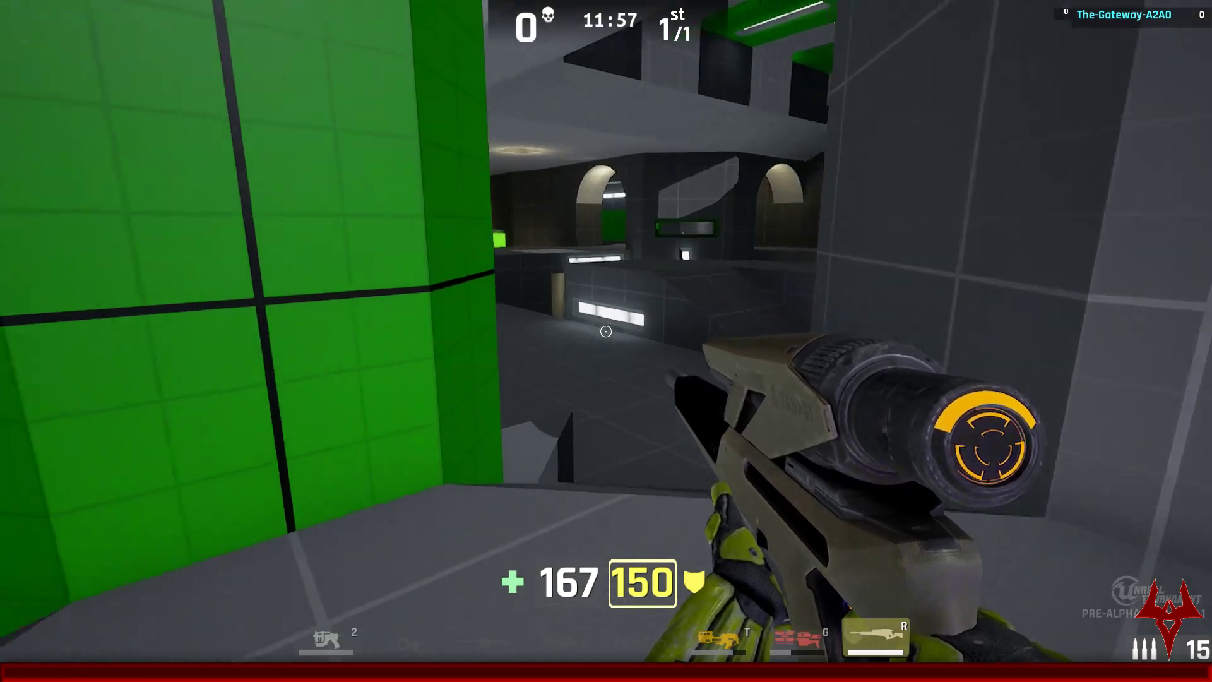
# Step: Test the route over the dark block and upper floor, along the sloped green wall to the lit weapon area
pyautogui.press('w')
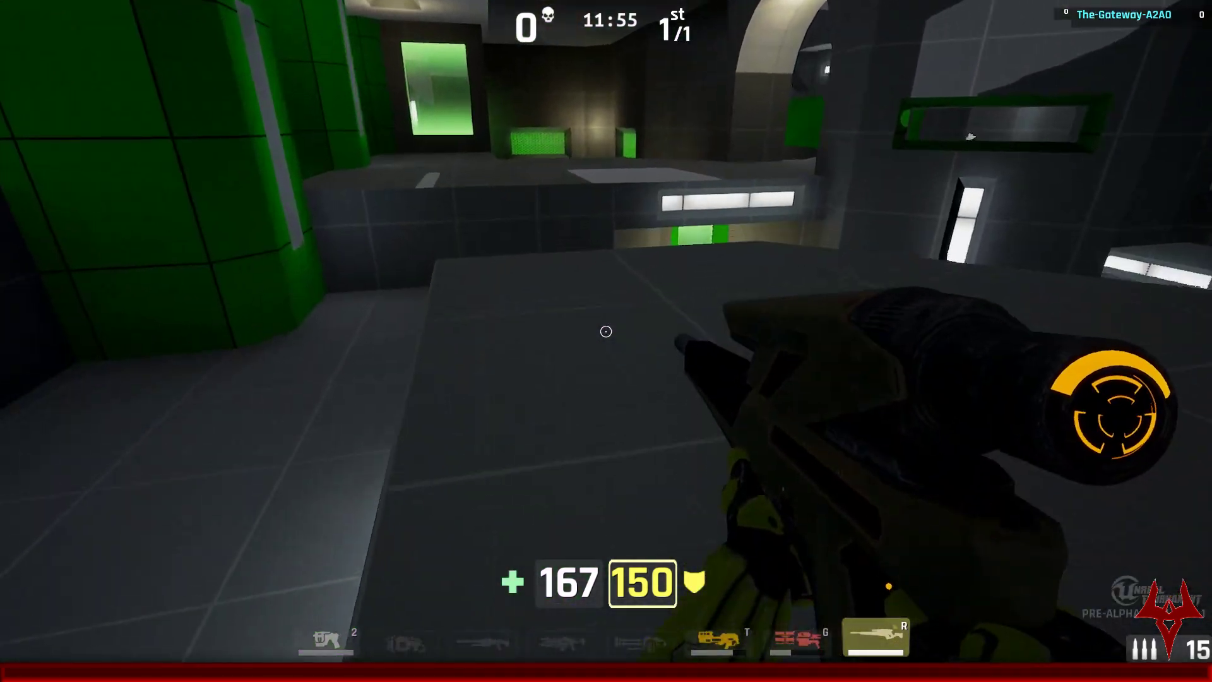
pyautogui.press('w')
pyautogui.press('space')
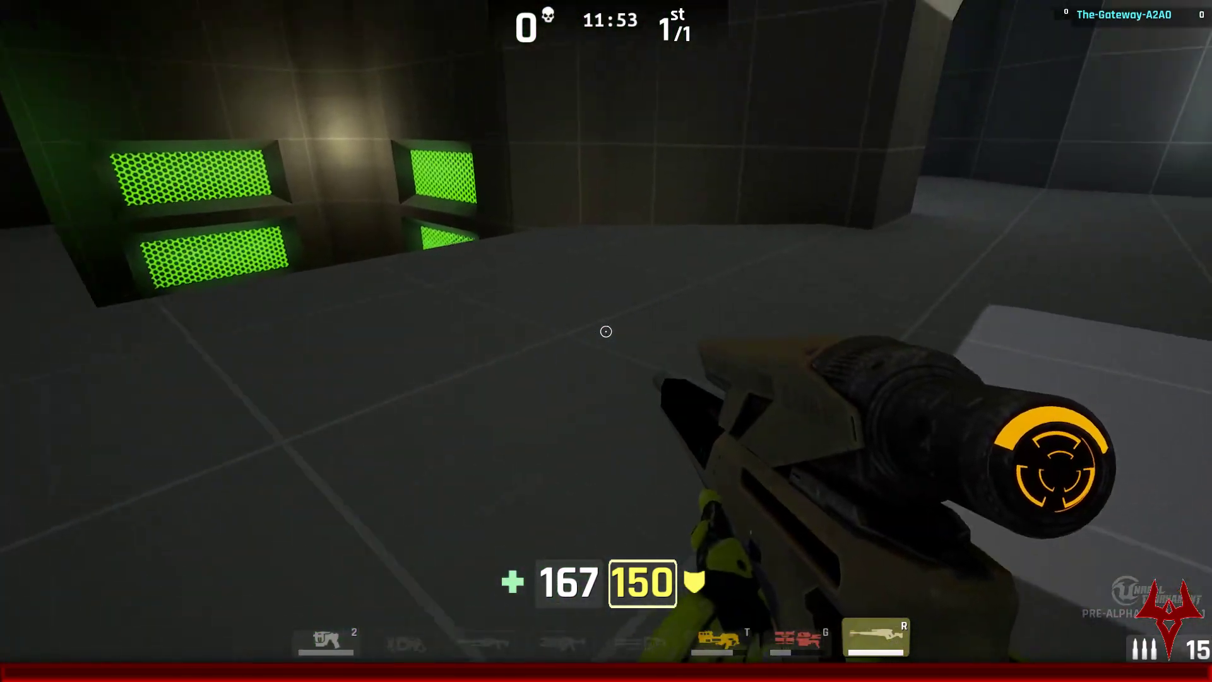
pyautogui.press('w')
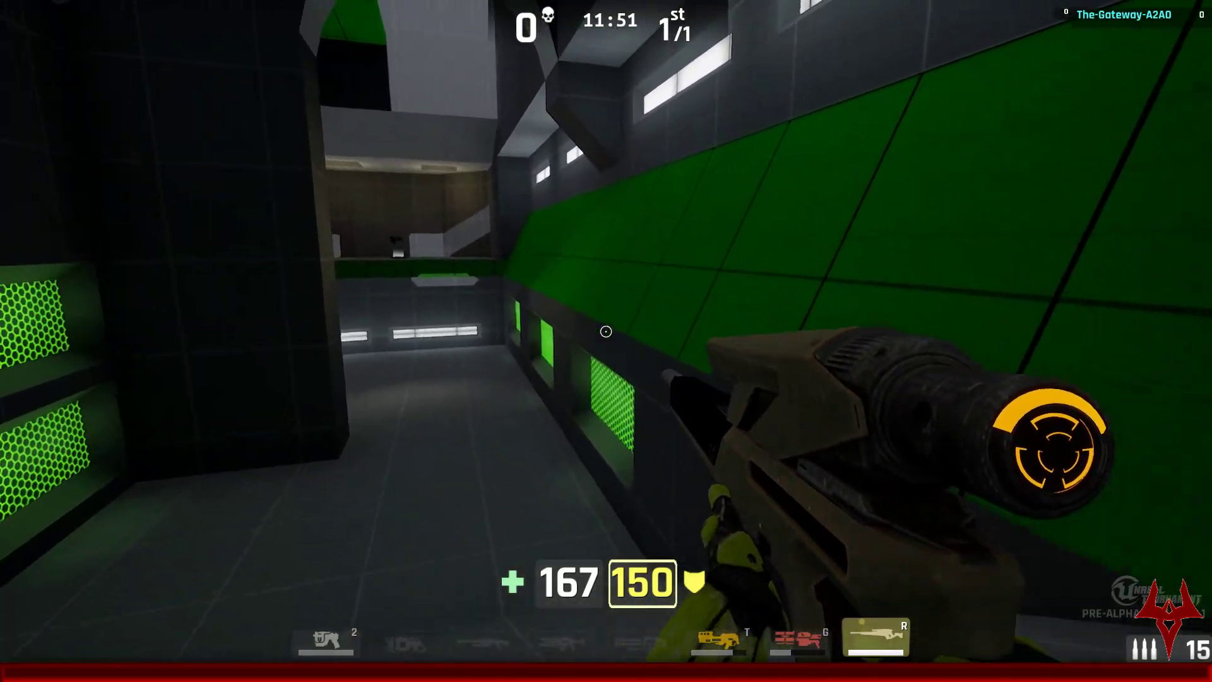
pyautogui.press('w')
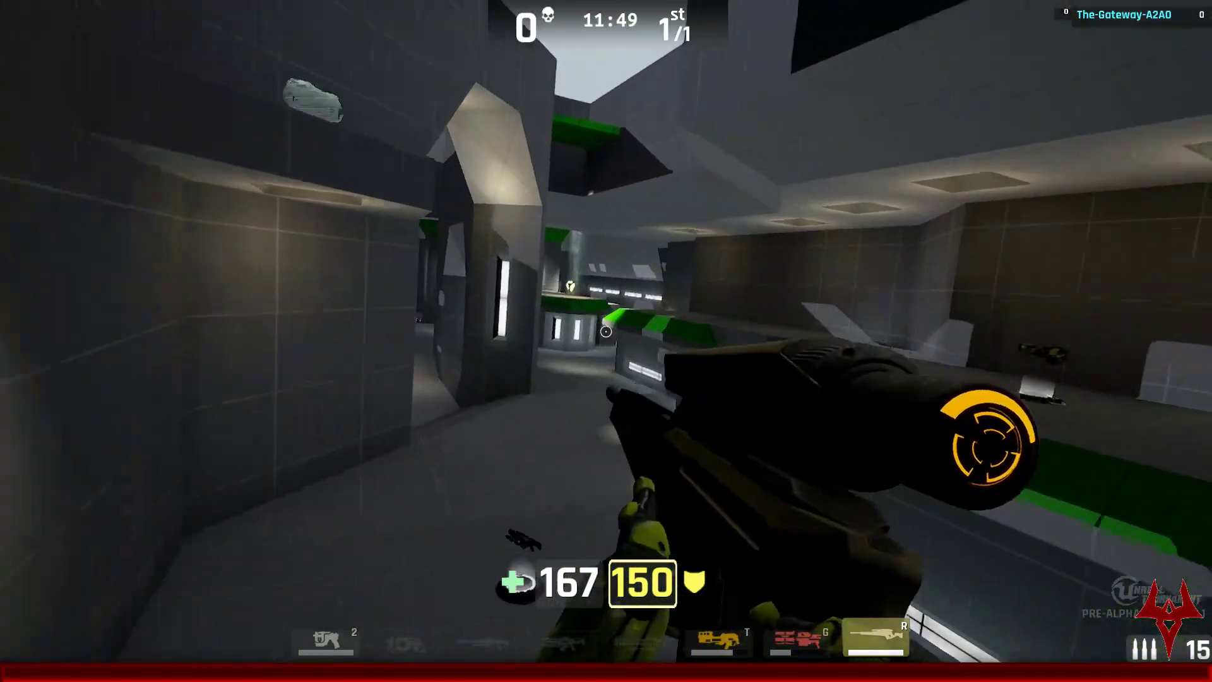
# Step: Test the jumps from the weapon area to the green-edged armor platform and back onto the long upper ledge
pyautogui.press('space')
pyautogui.press('w')
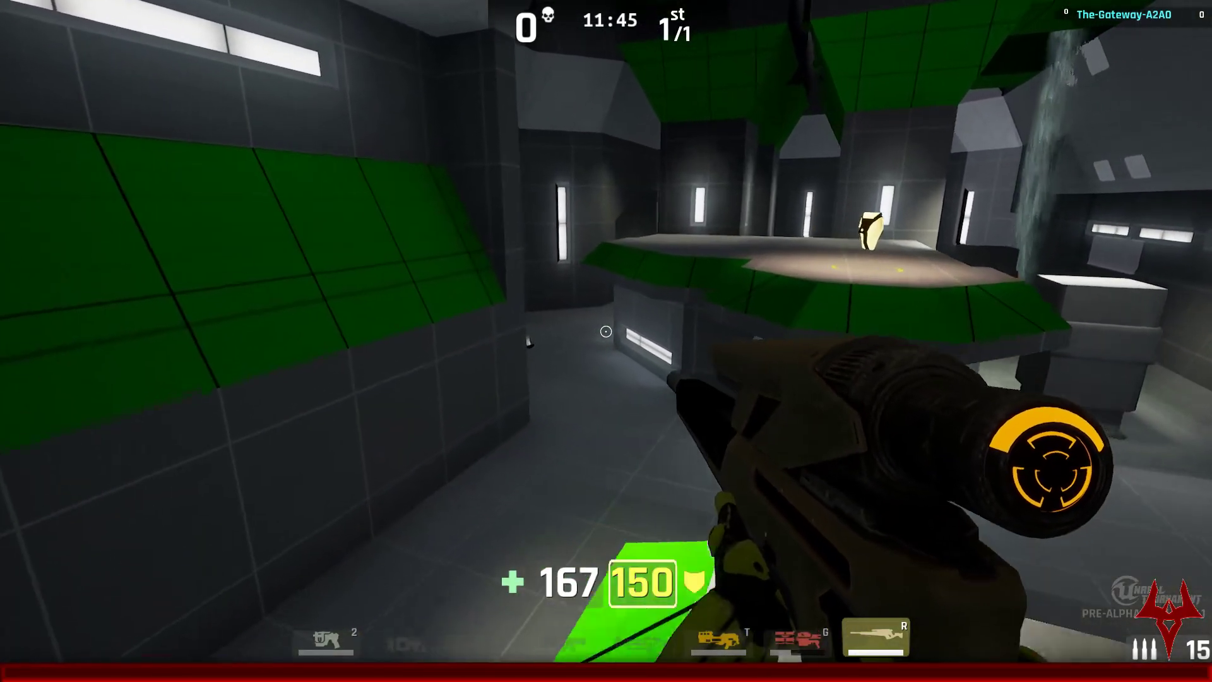
pyautogui.press('w')
pyautogui.press('w')
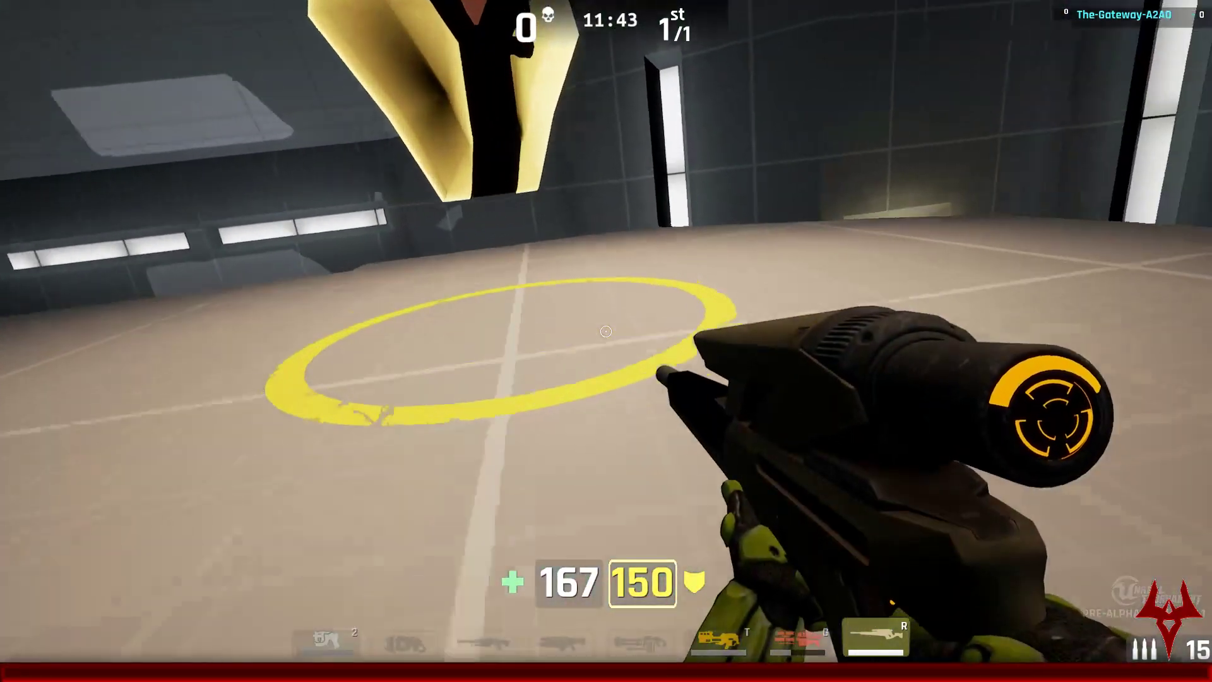
pyautogui.press('w')
pyautogui.press('space')
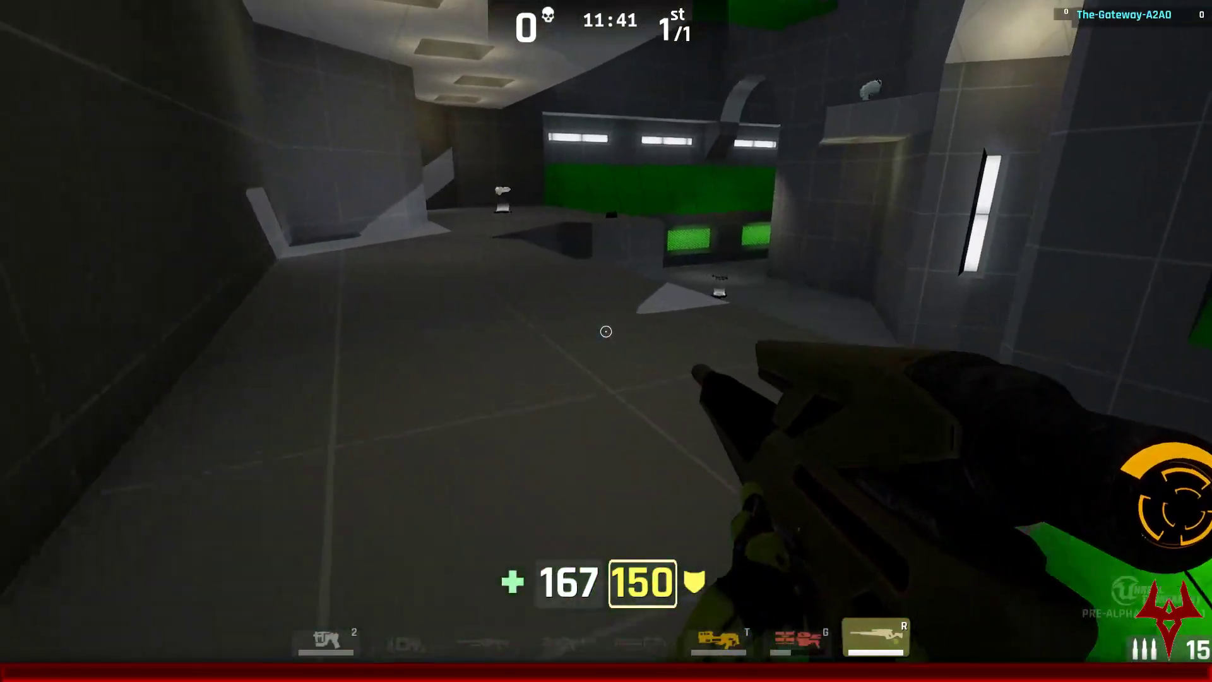
# Step: Cross the long upper ledge to the armor platform and check the views back along the ledge and down to the white-topped block
pyautogui.press('w')
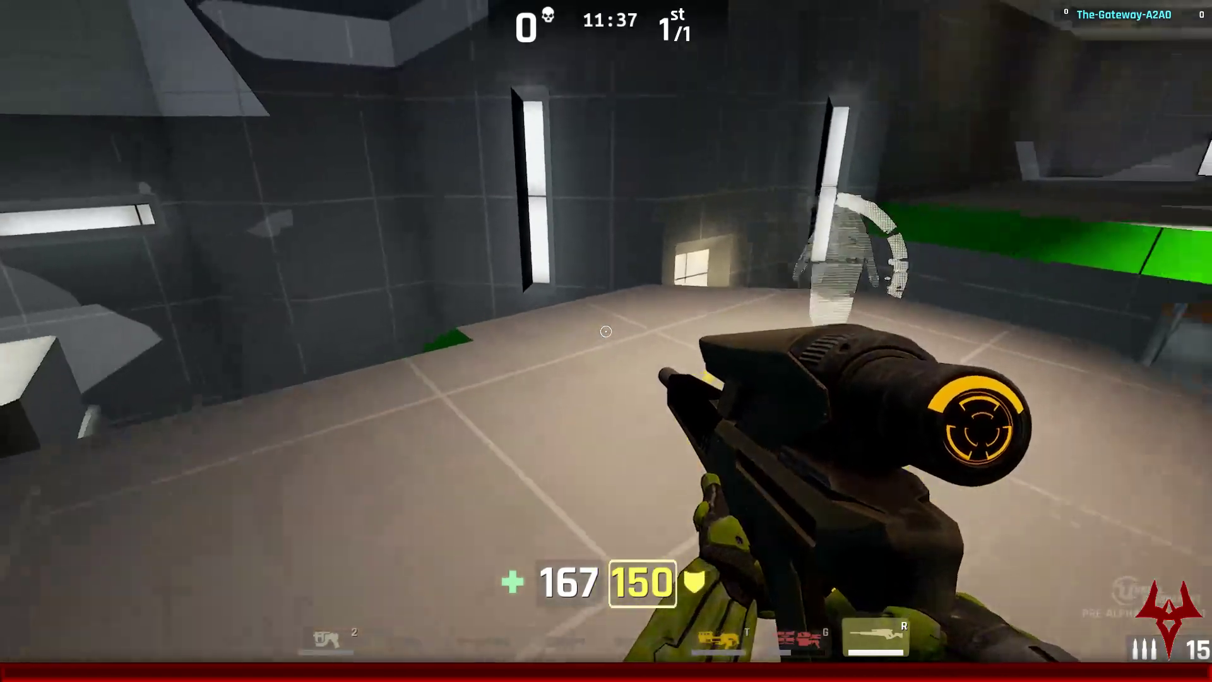
pyautogui.press('w')
pyautogui.press('w')
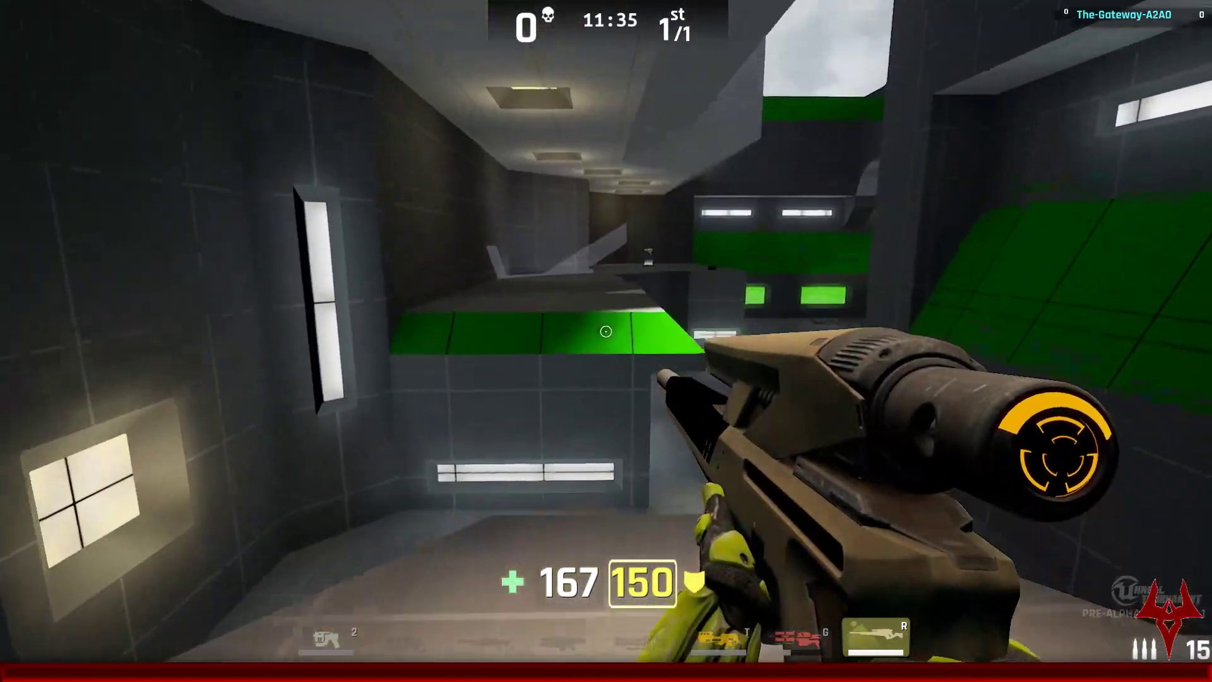
pyautogui.press('w')
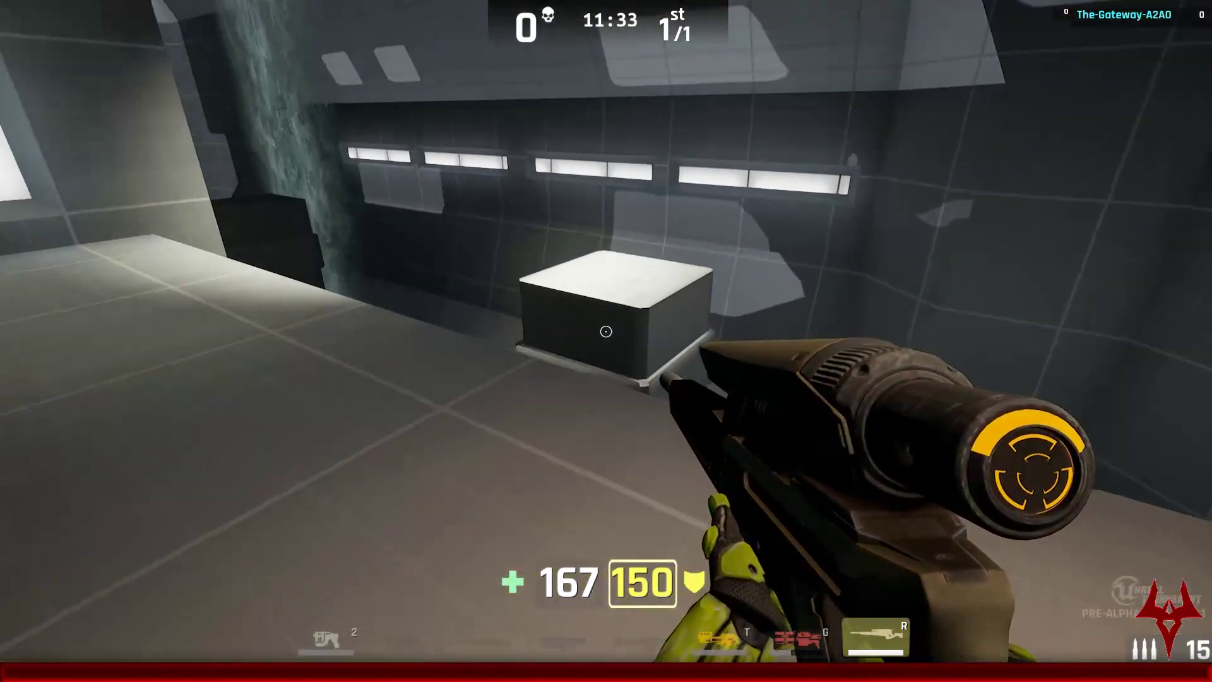
pyautogui.press('w')
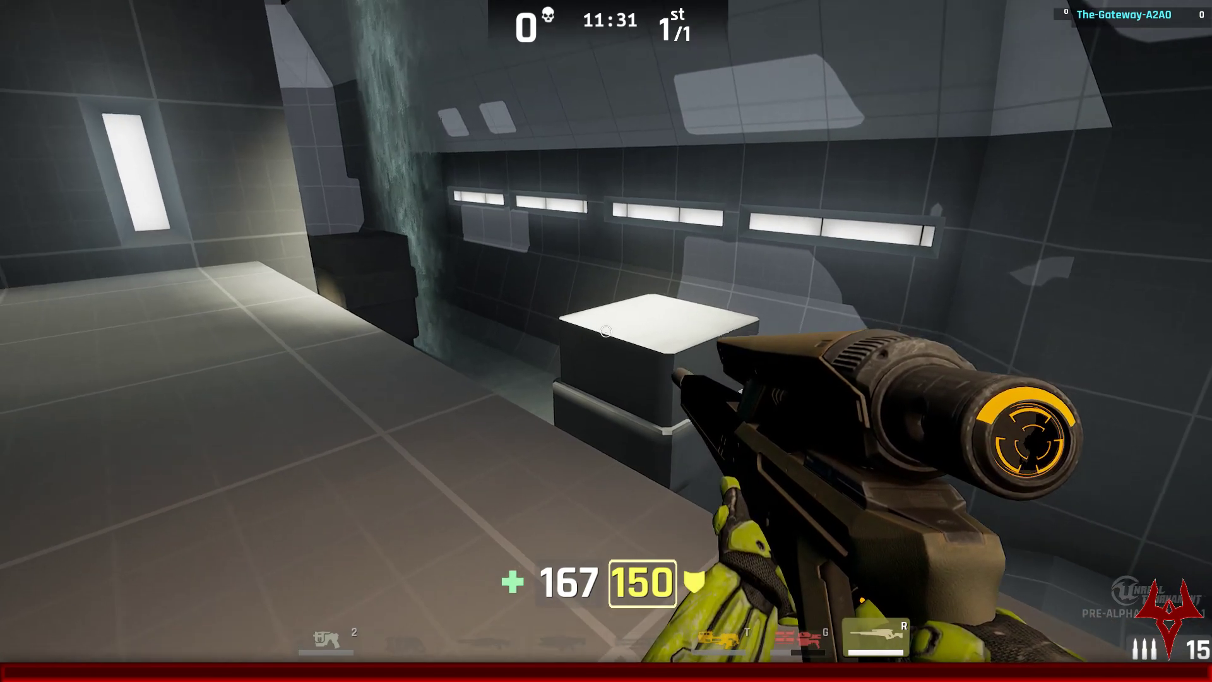
# Step: Test the jump off the platform past the white-topped block and collect the rocket ammo in the lower corridor
pyautogui.press('space')
pyautogui.press('w')
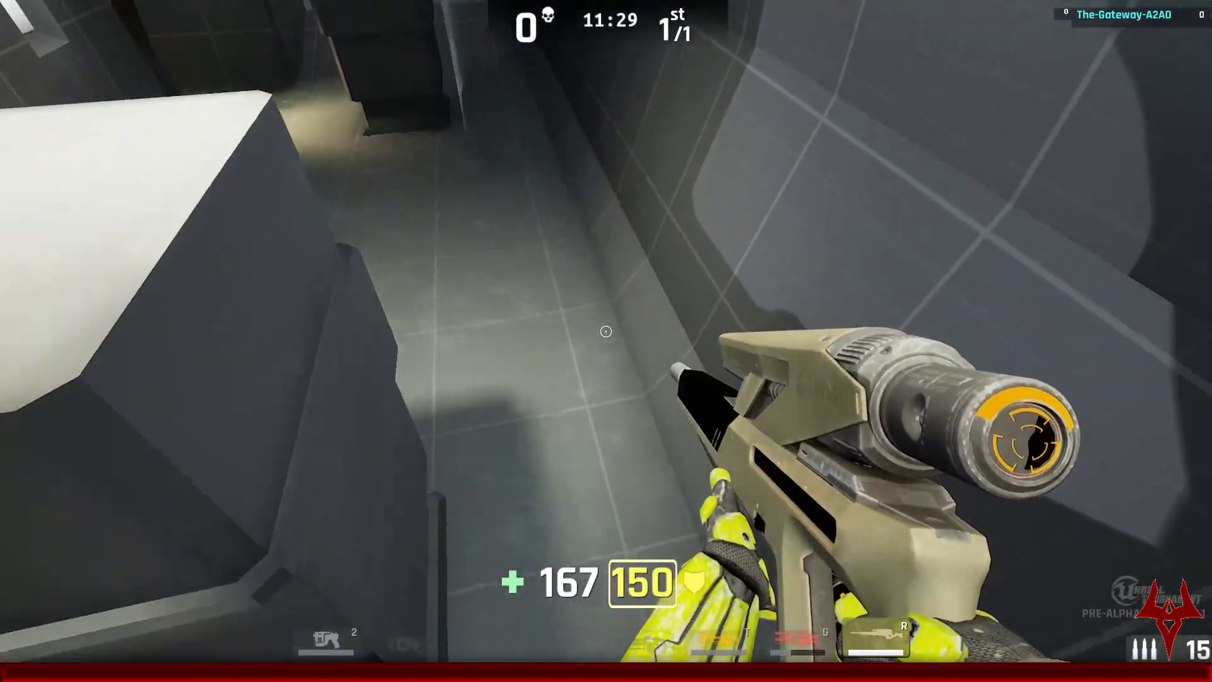
pyautogui.press('w')
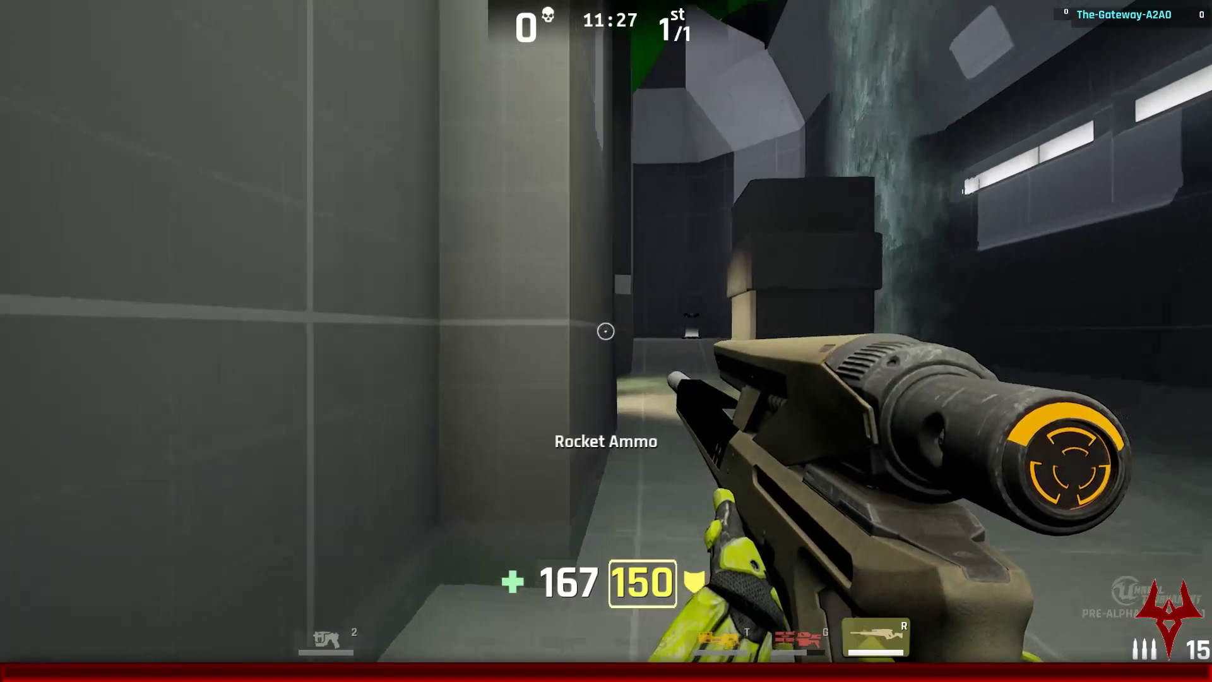
pyautogui.press('w')
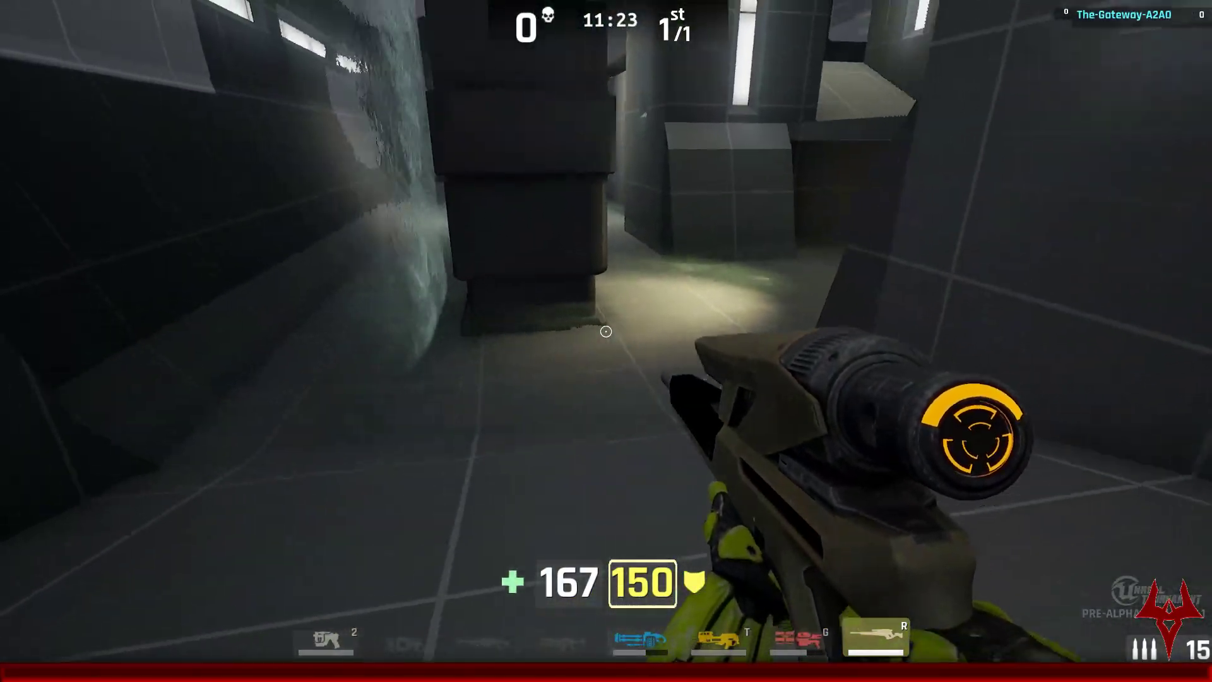
# Step: Walk past the stacked pillar to the green-ringed floor area and check the view back under the bridge to the waterfall
pyautogui.press('w')
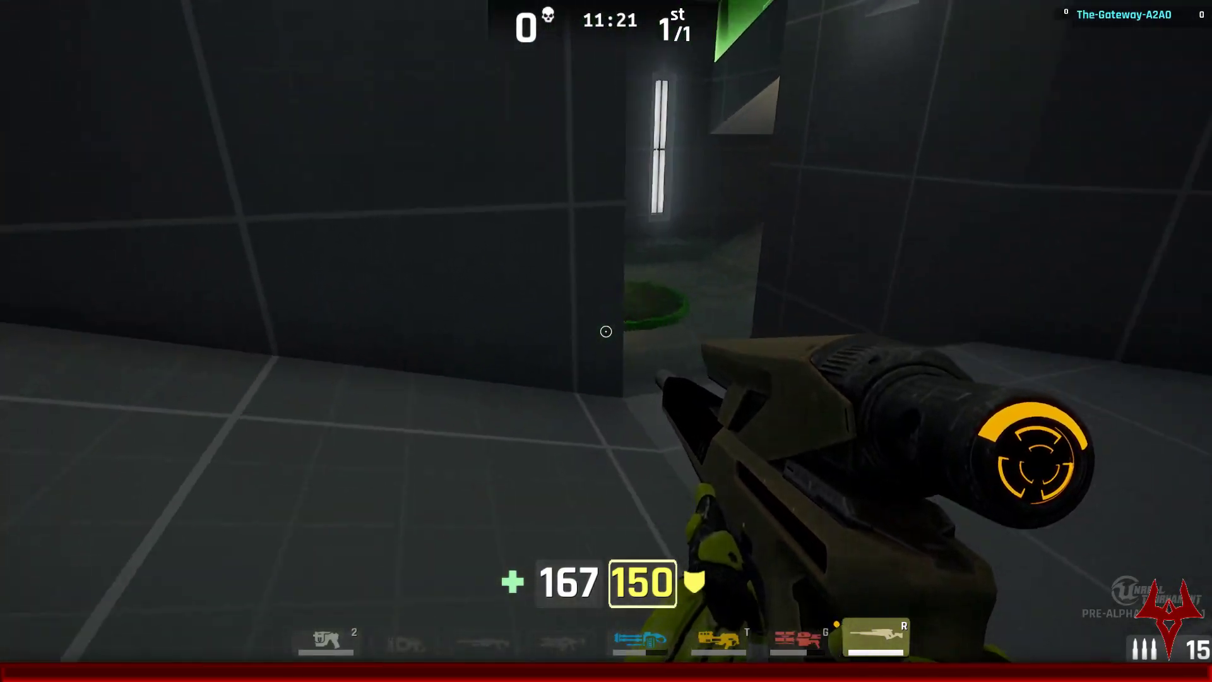
pyautogui.press('w')
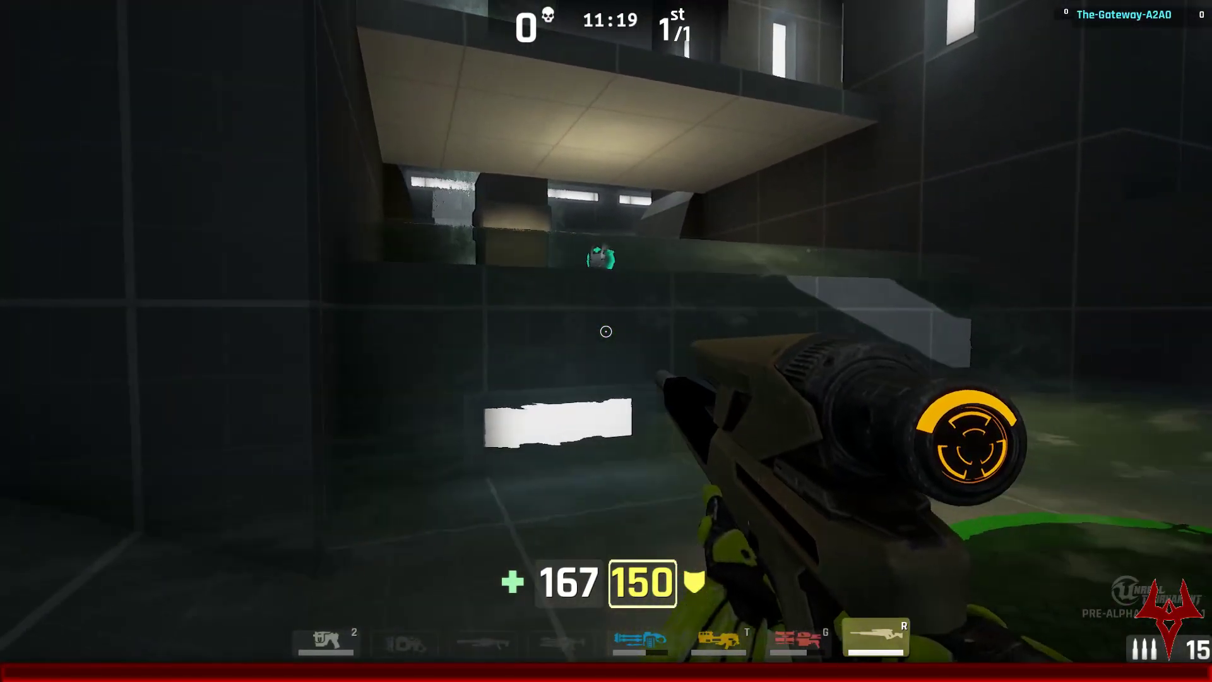
pyautogui.press('s')
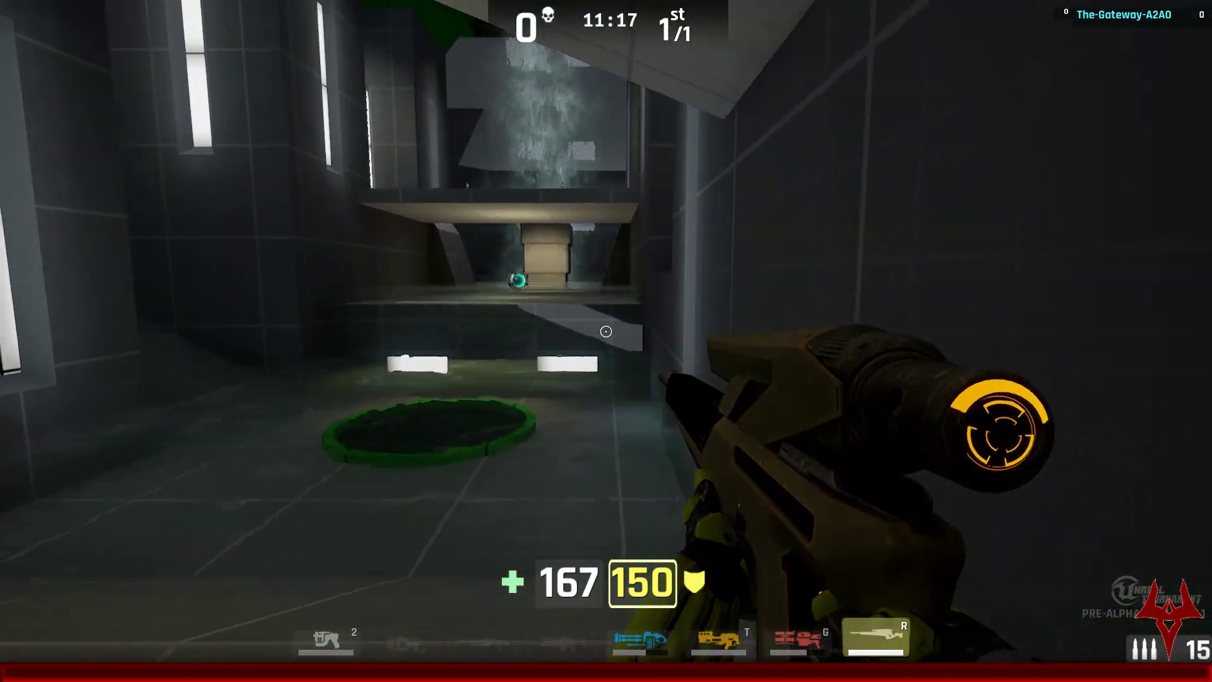
pyautogui.press('w')
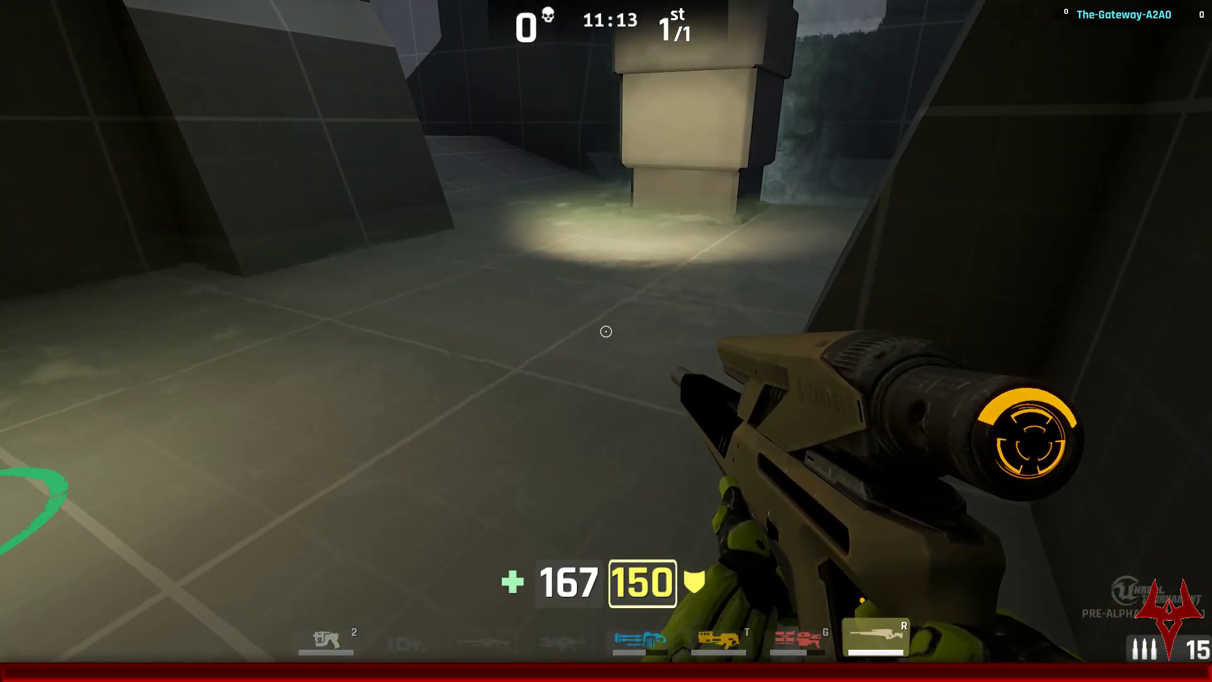
# Step: Return under the bridge and test the jump from the sloped wall block up onto the bridge
pyautogui.press('w')
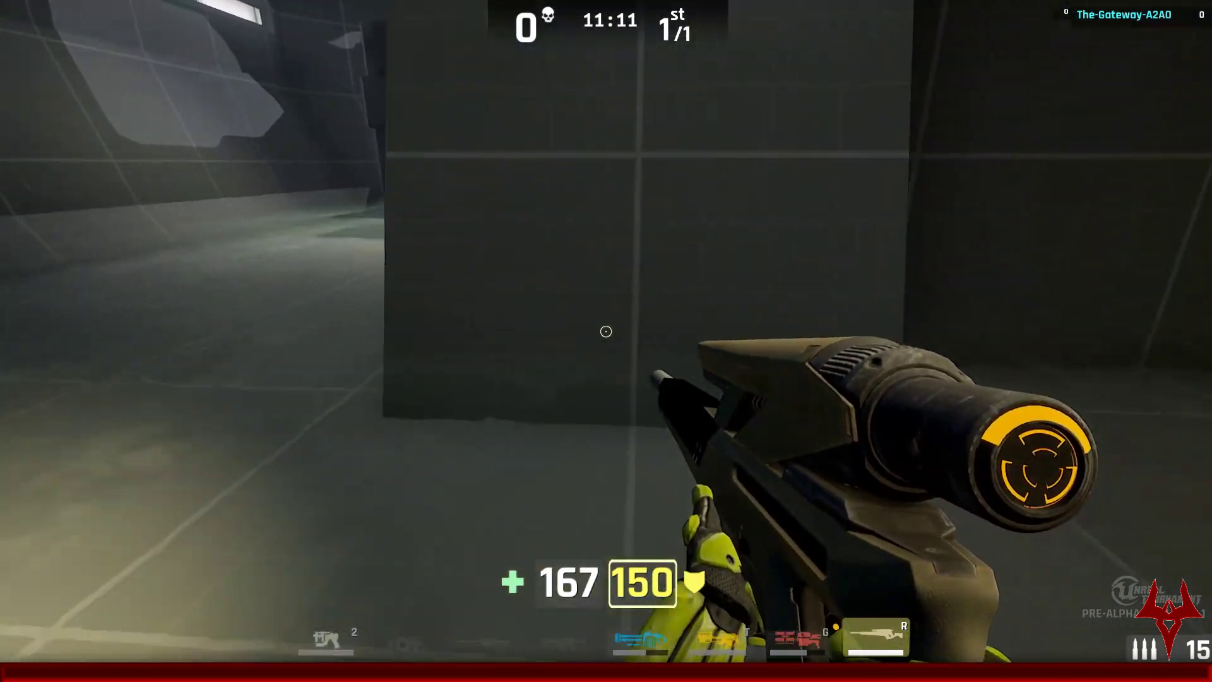
pyautogui.press('w')
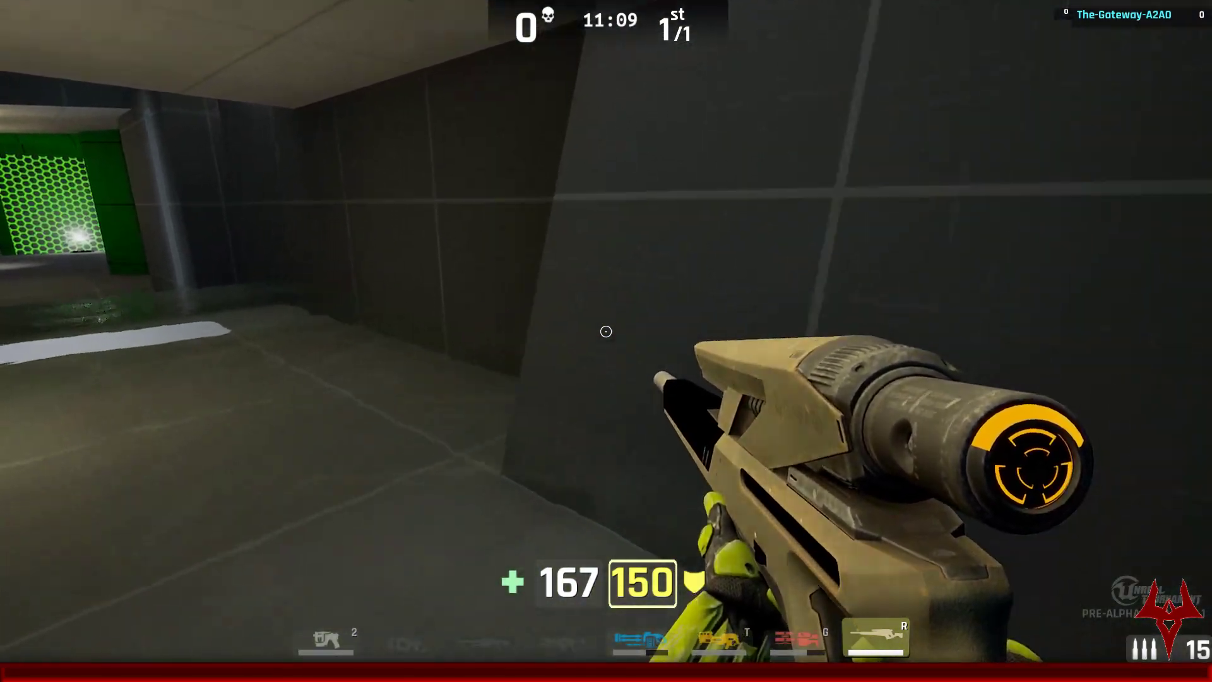
pyautogui.press('space')
pyautogui.press('w')
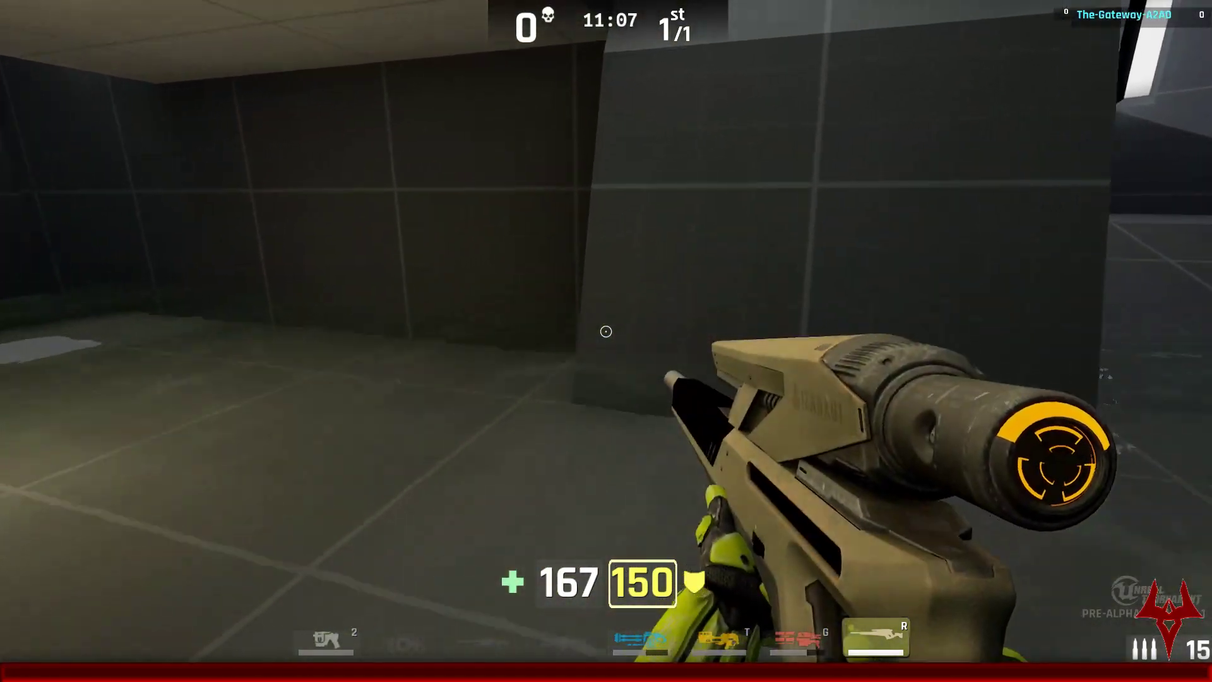
pyautogui.press('w')
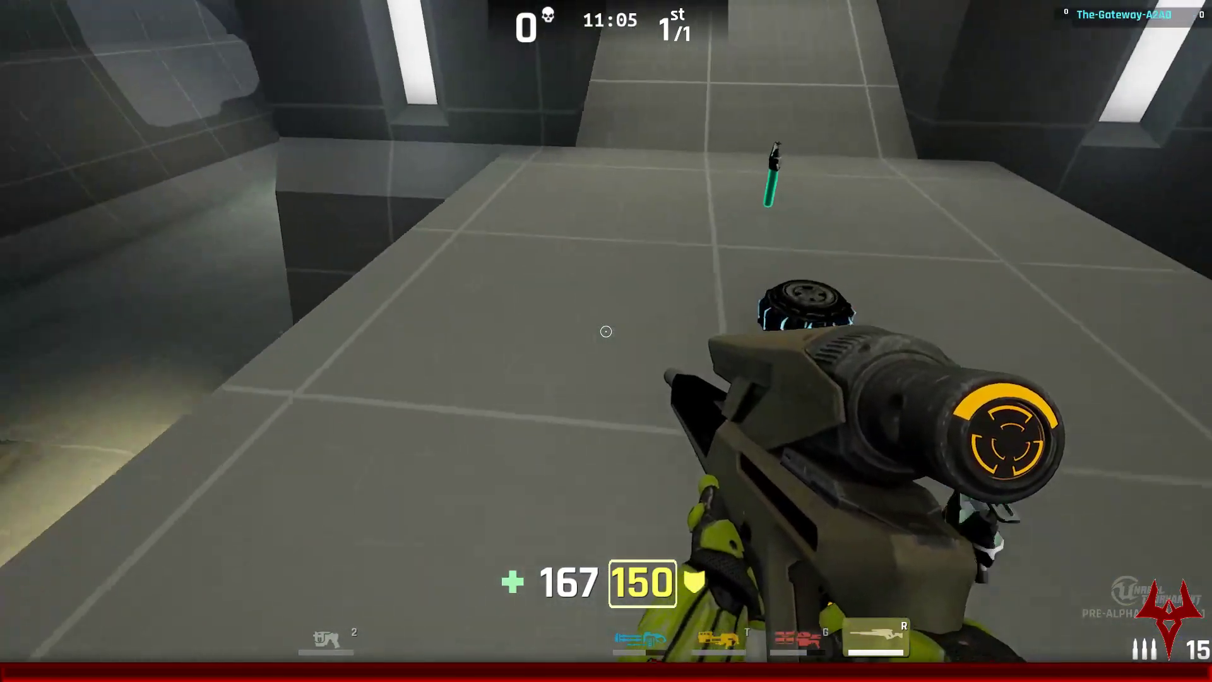
# Step: Test the health pickup route on and under the bridge, and the crossing from the bridge to the stacked pillar
pyautogui.press('w')
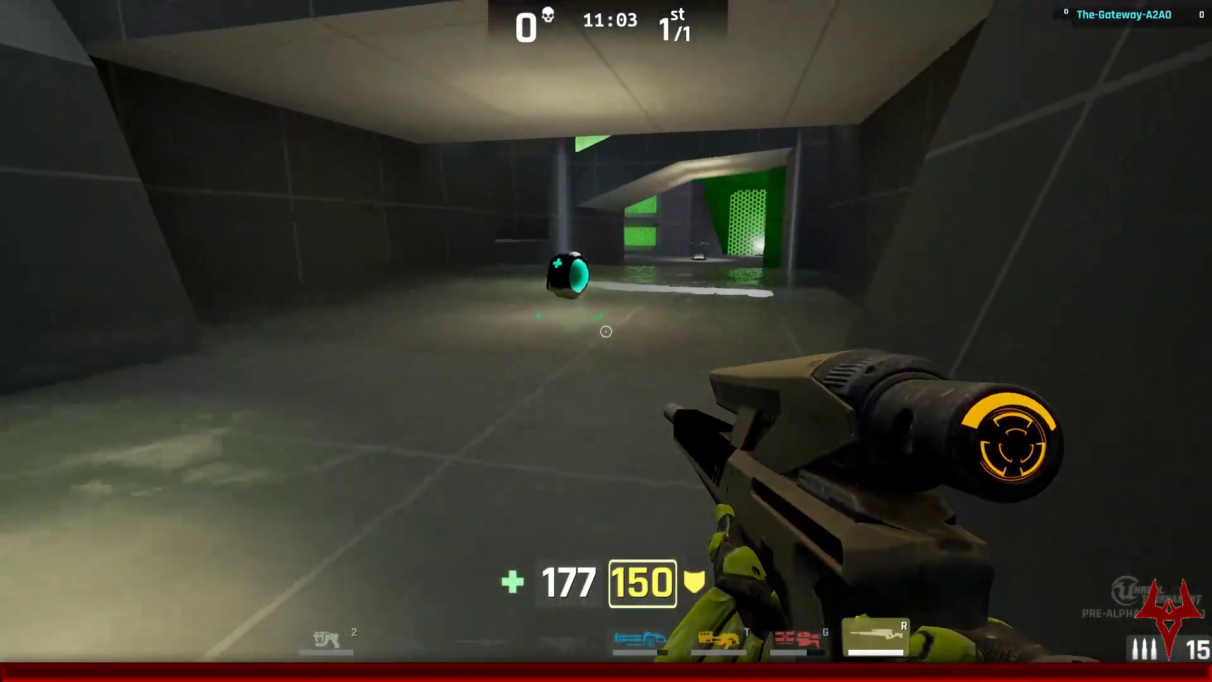
pyautogui.press('w')
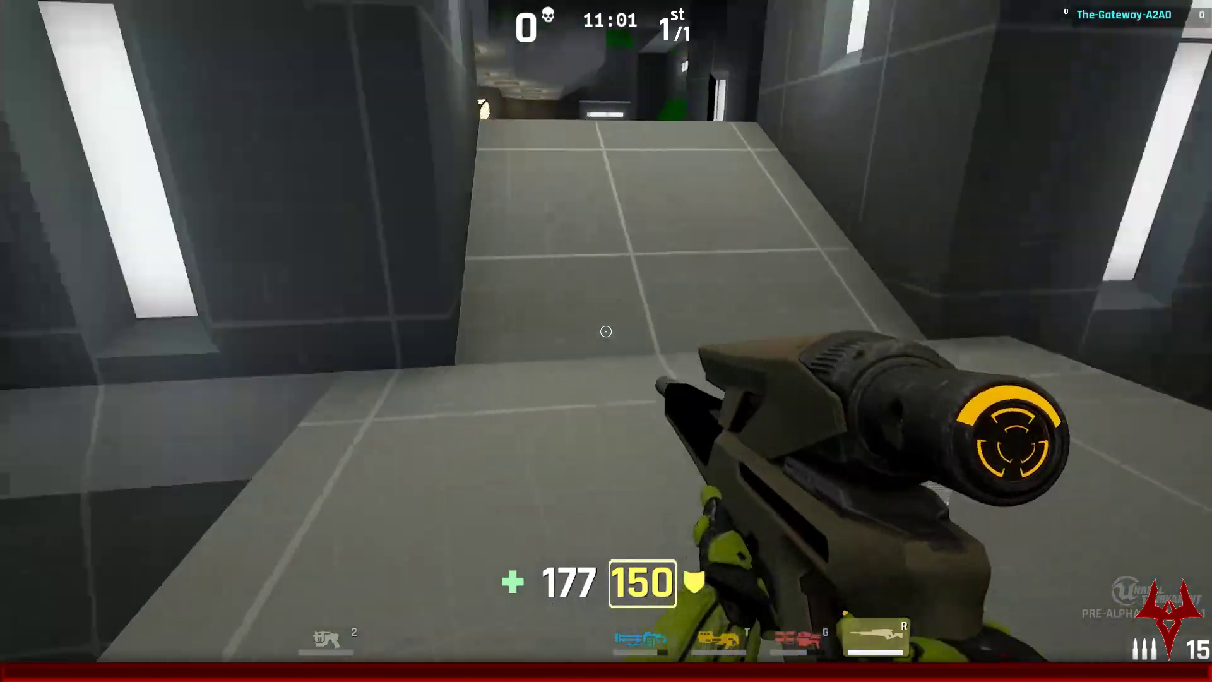
pyautogui.press('w')
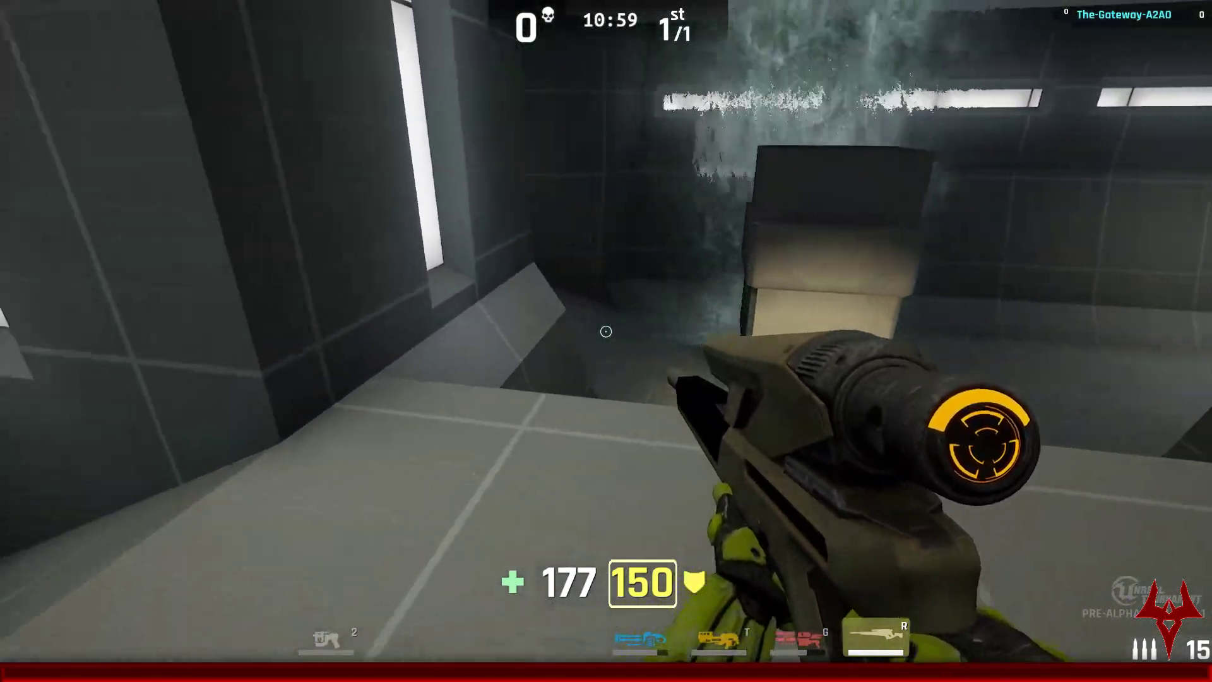
pyautogui.press('w')
pyautogui.press('w')
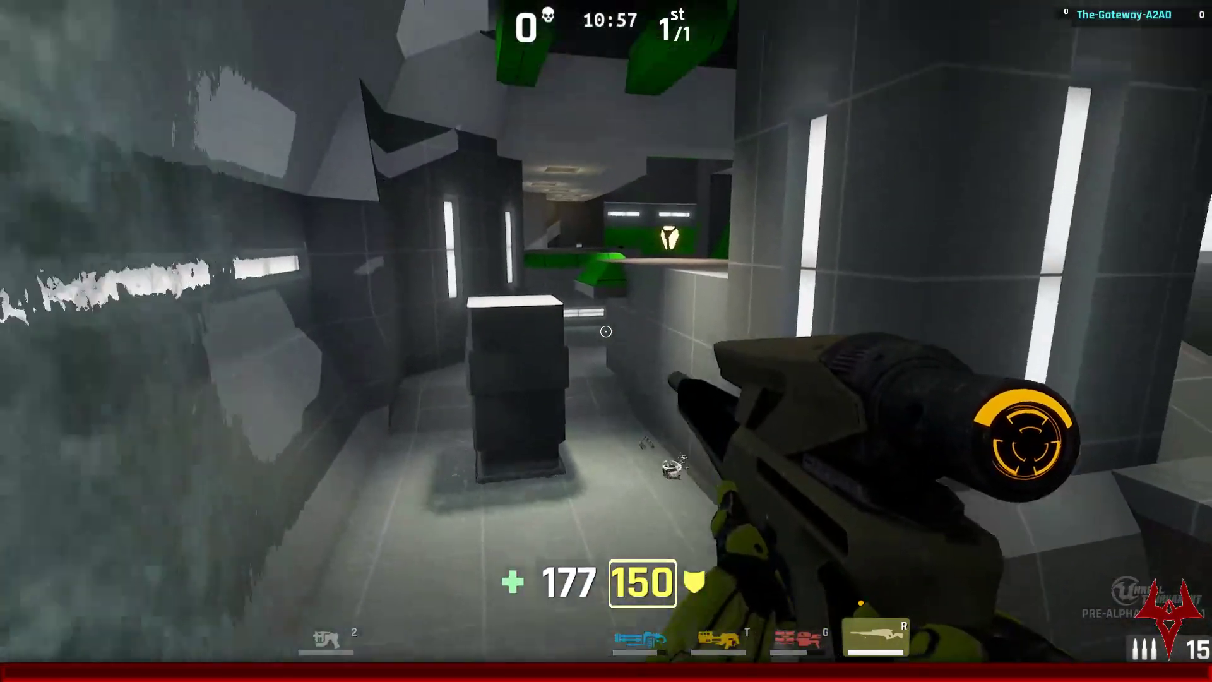
# Step: Circle behind the waterfall, get back over the stacked pillar to the bridge, and check how the waterfall is framed from there
pyautogui.press('w')
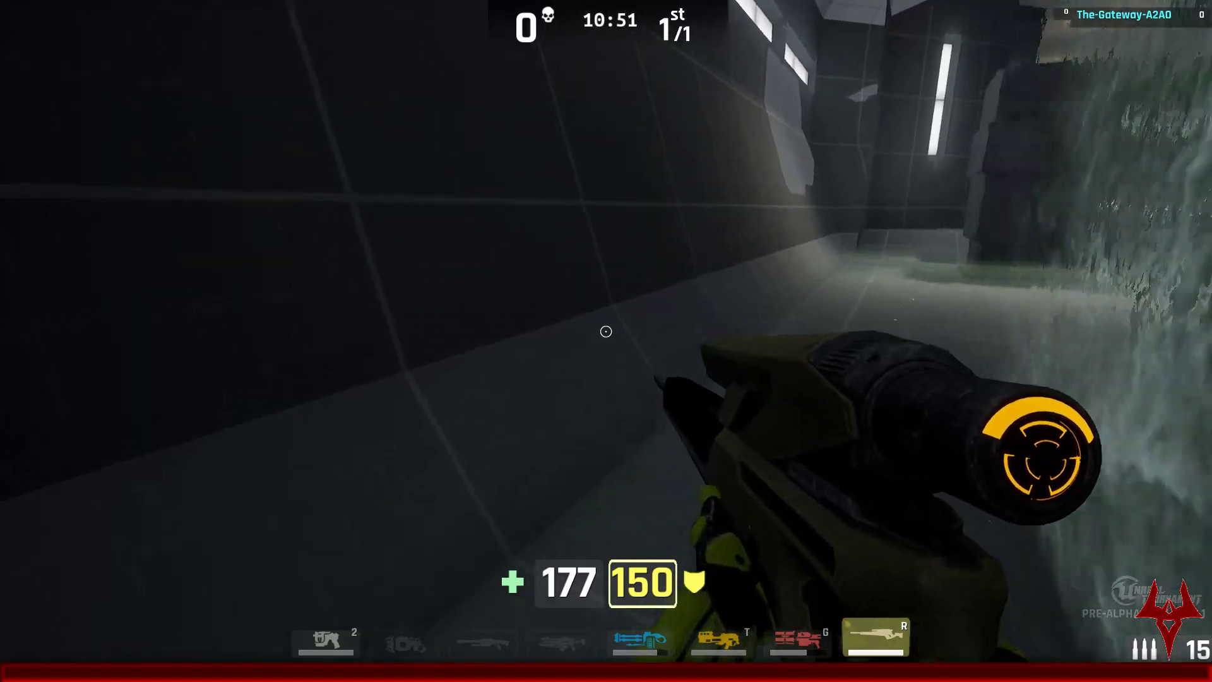
pyautogui.press('w')
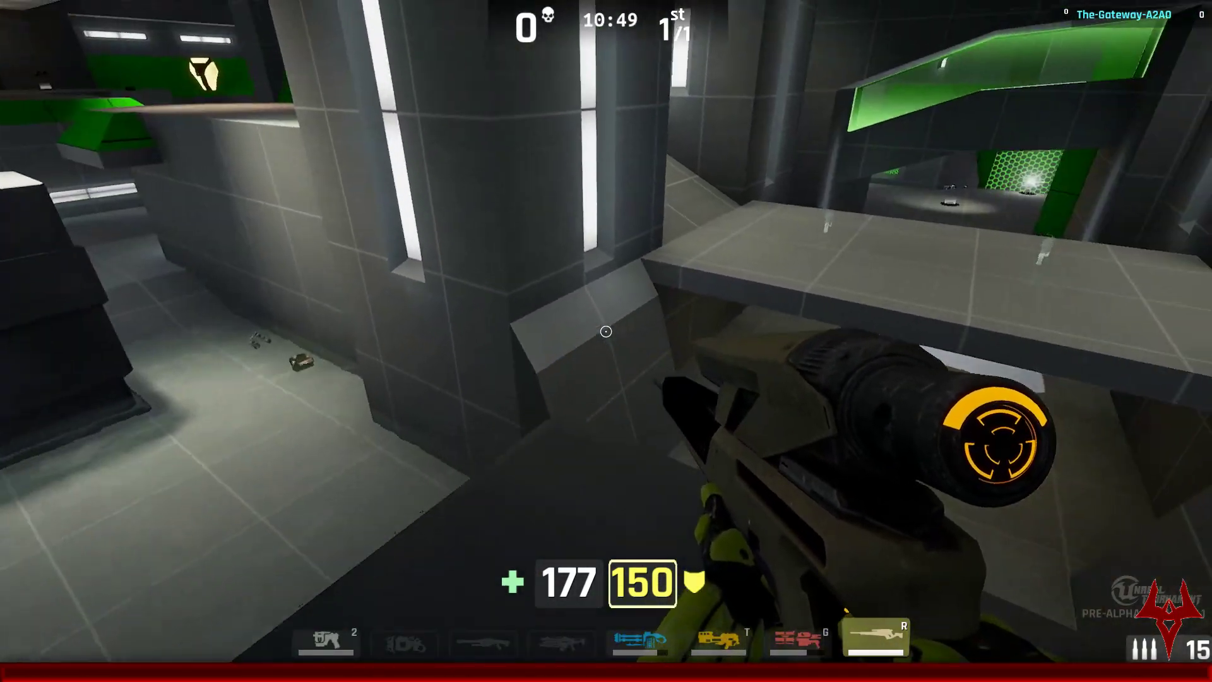
pyautogui.press('w')
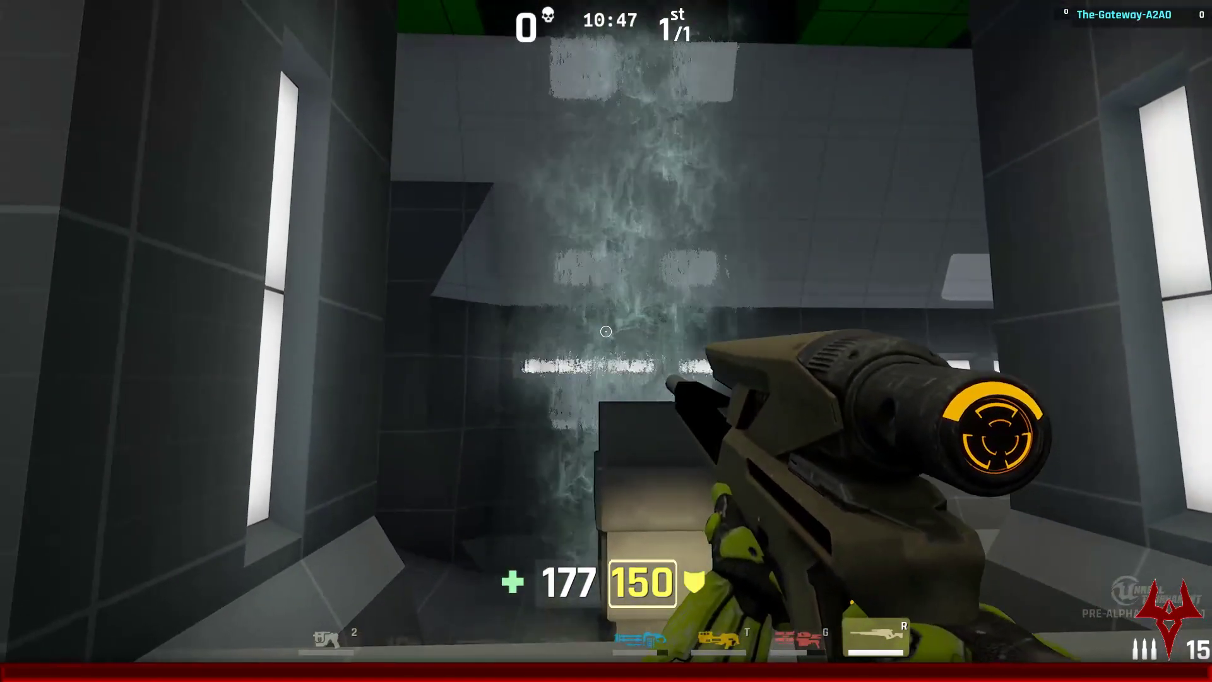
pyautogui.press('w')
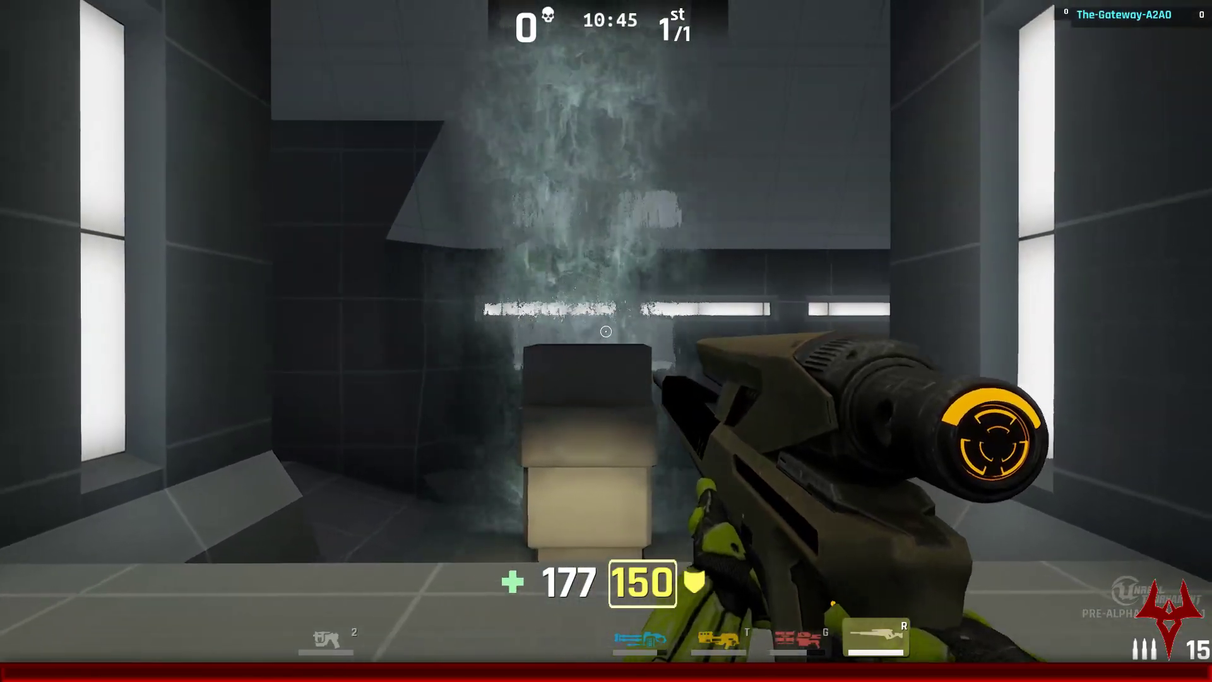
pyautogui.press('w')
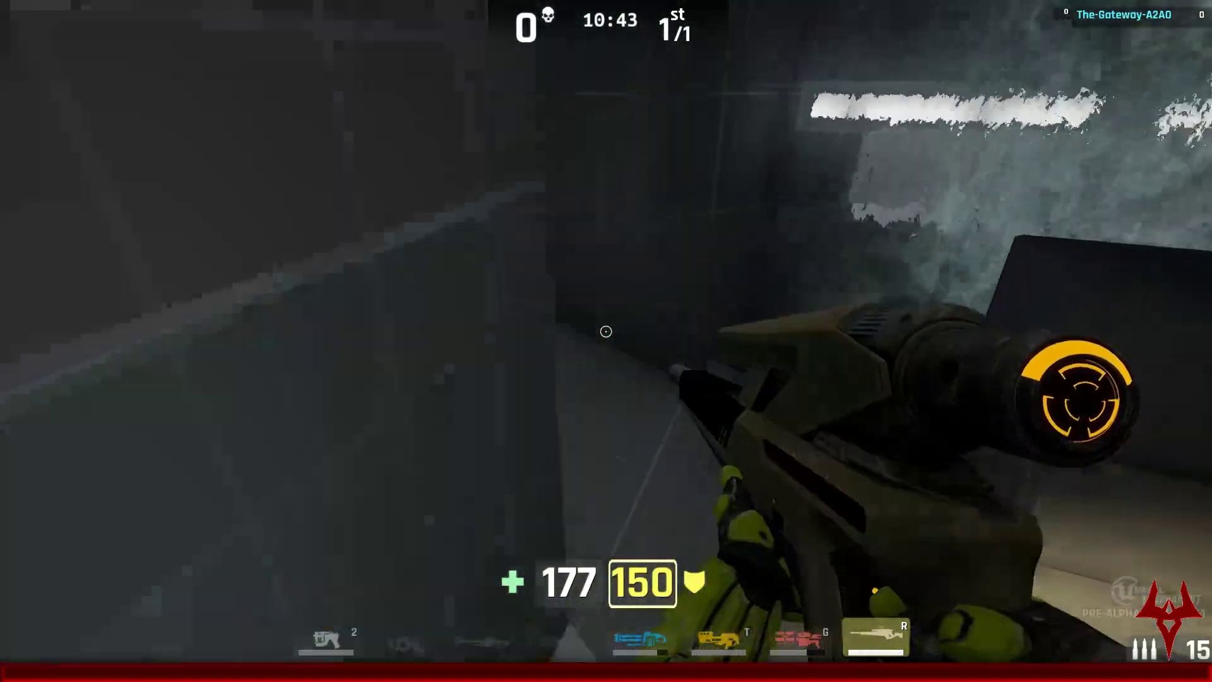
# Step: Test the jumps from the waterfall corridor up to the armor platform and the way back down the ramp to the bridge
pyautogui.press('w')
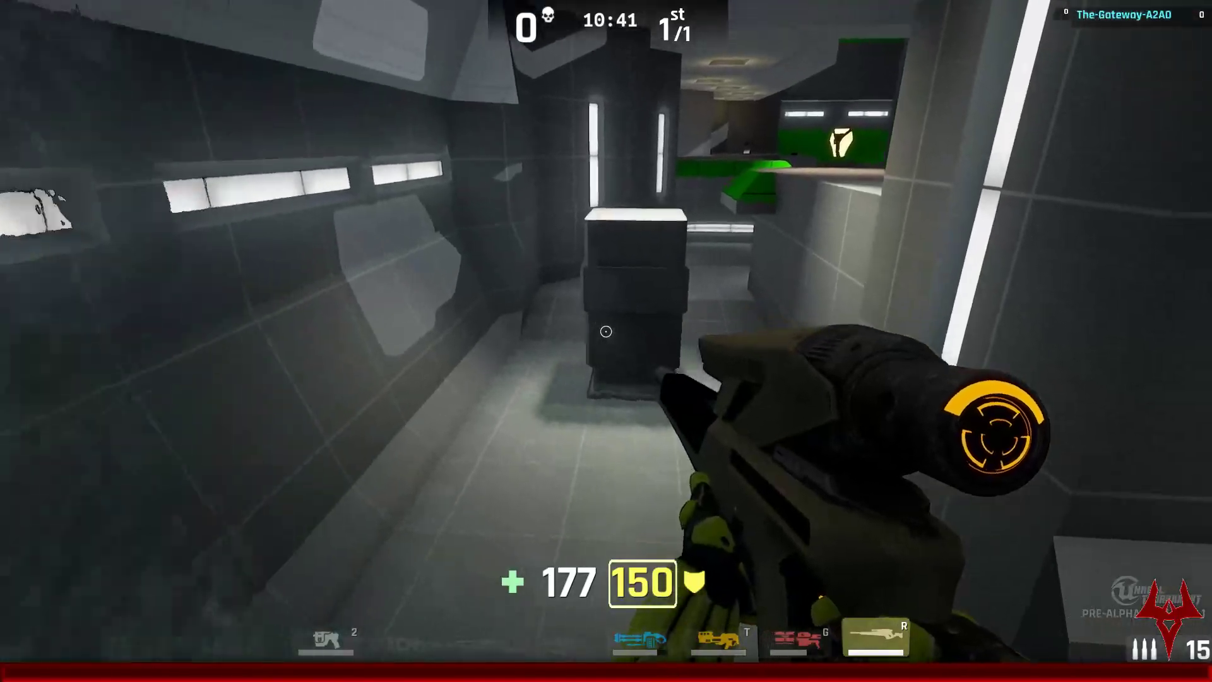
pyautogui.press('w')
pyautogui.press('space')
pyautogui.press('space')
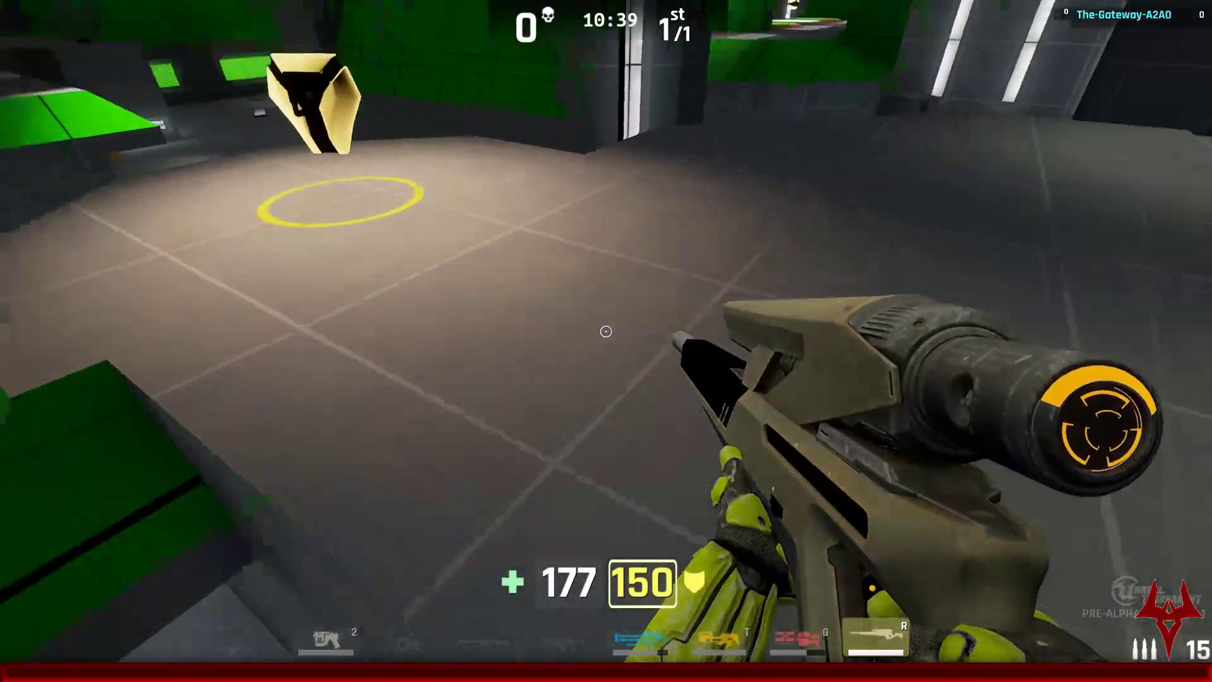
pyautogui.press('w')
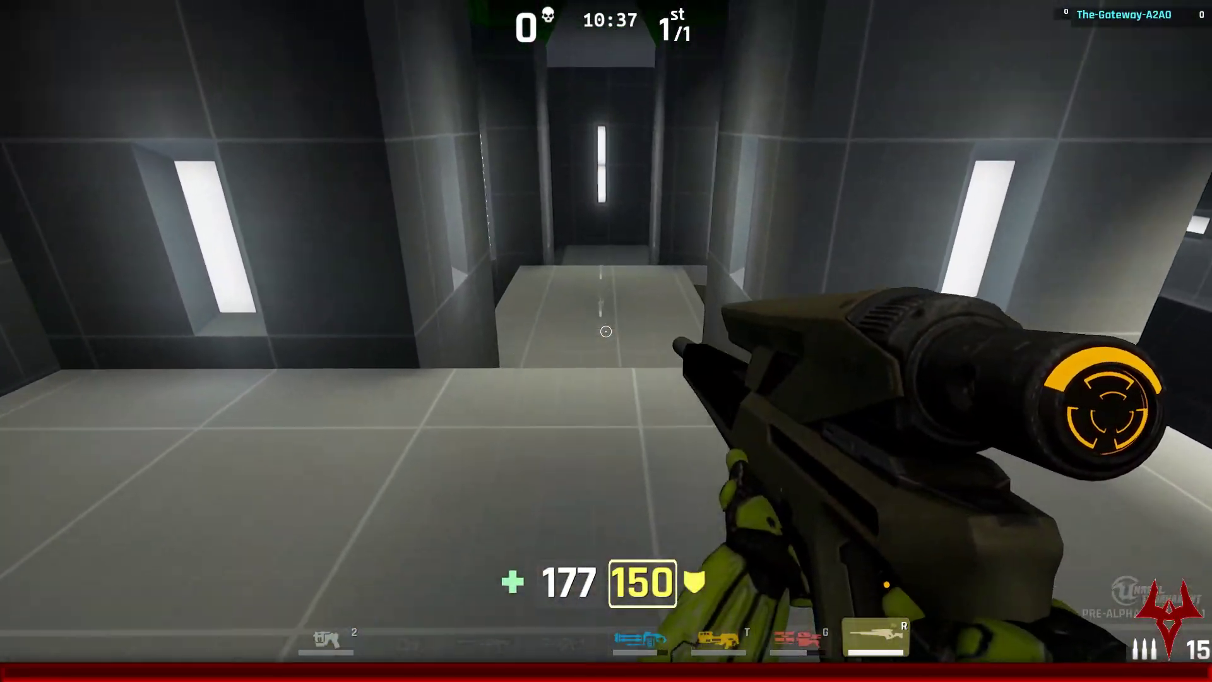
pyautogui.press('w')
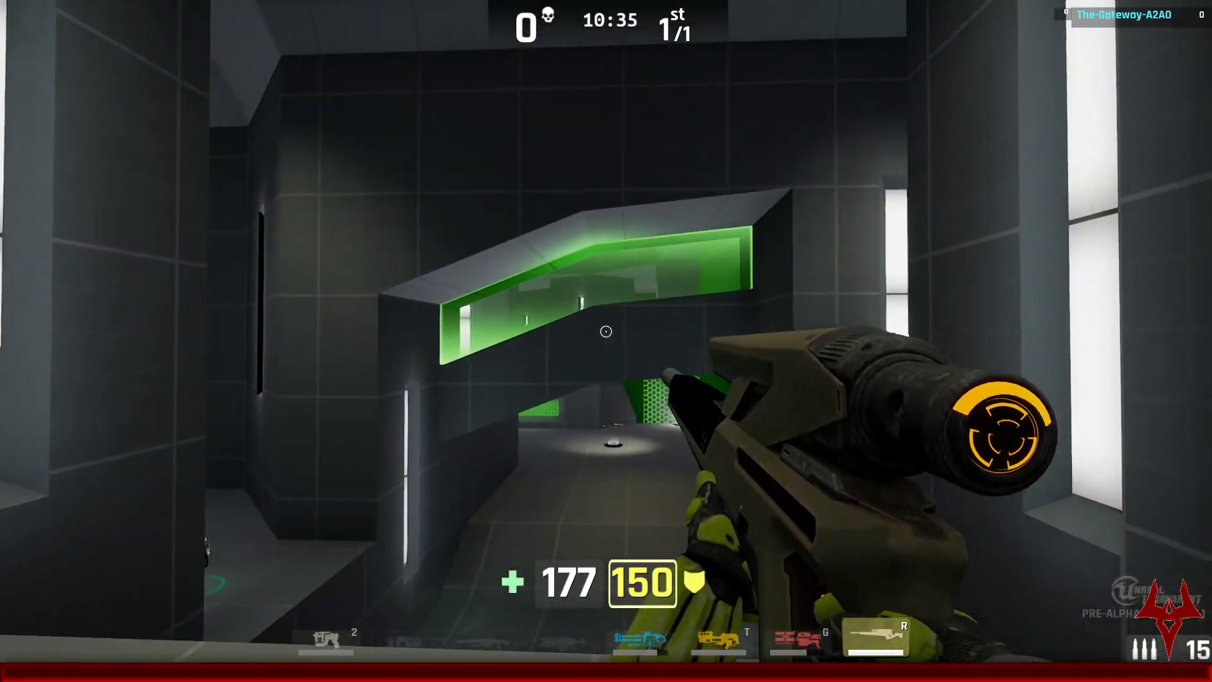
pyautogui.press('w')
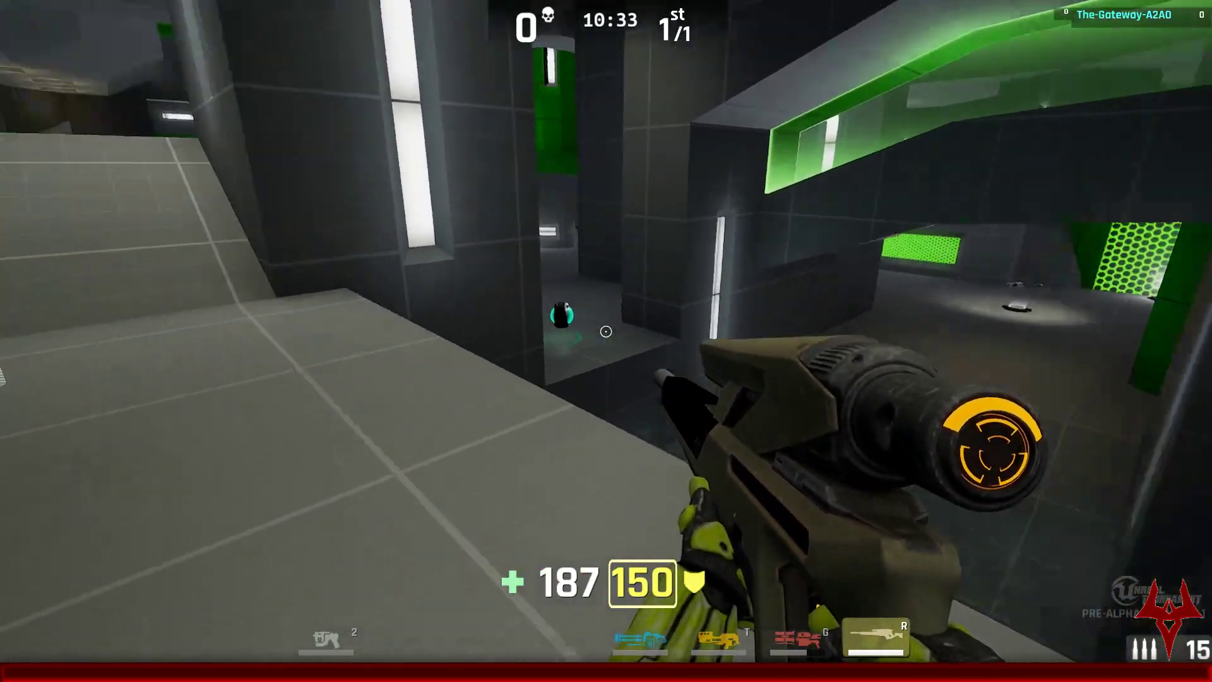
pyautogui.press('w')
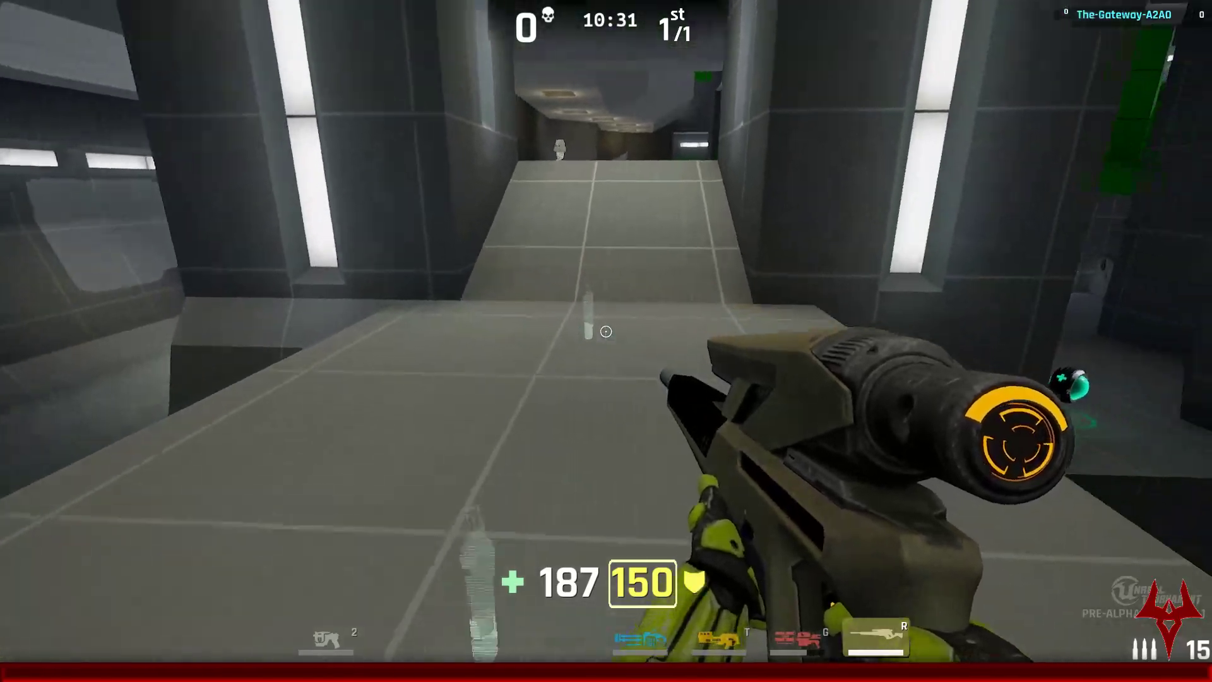
pyautogui.press('w')
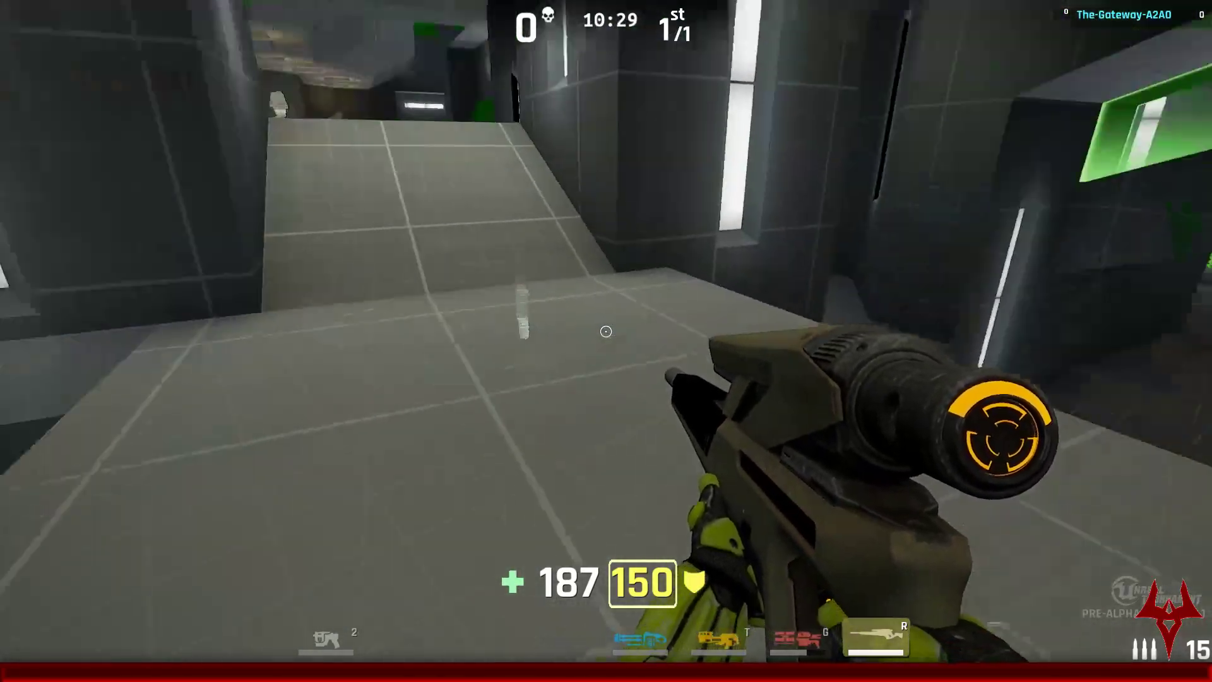
pyautogui.press('w')
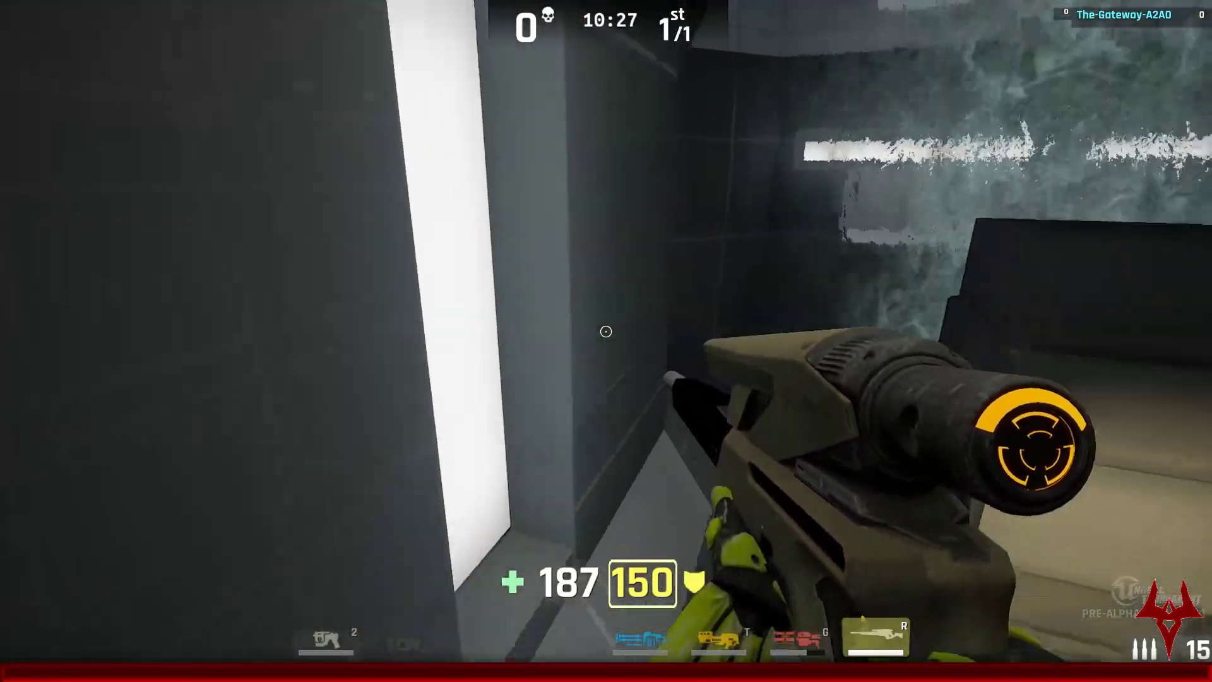
pyautogui.press('w')
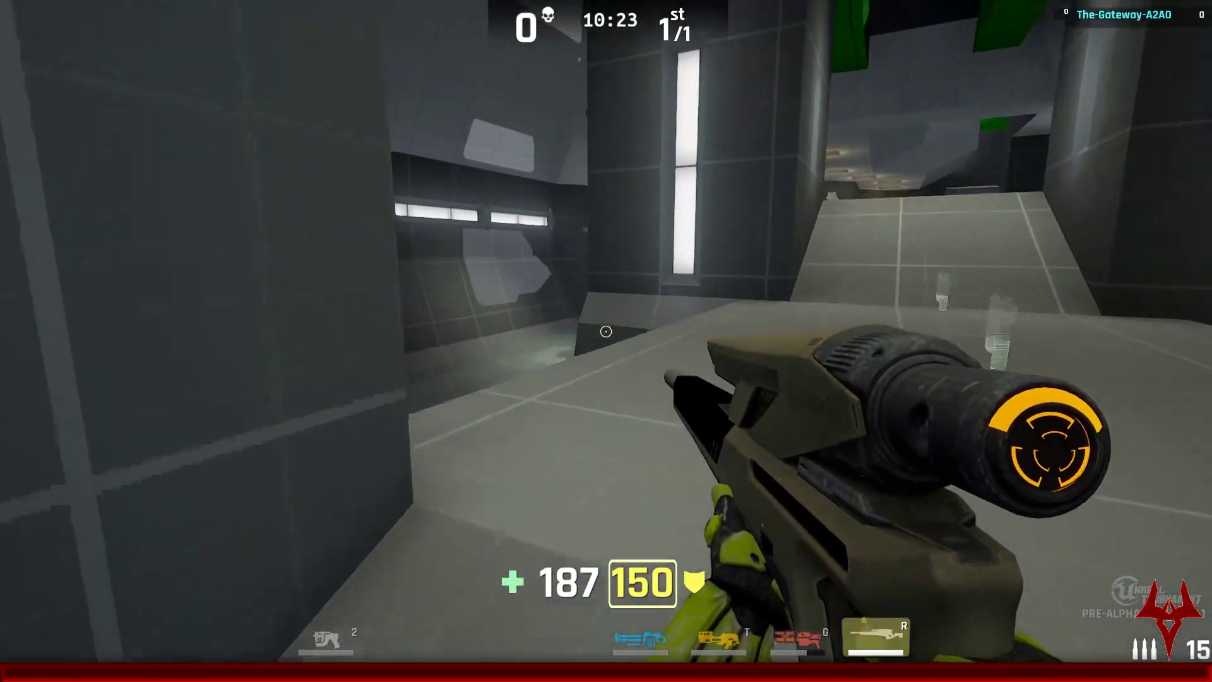
pyautogui.press('w')
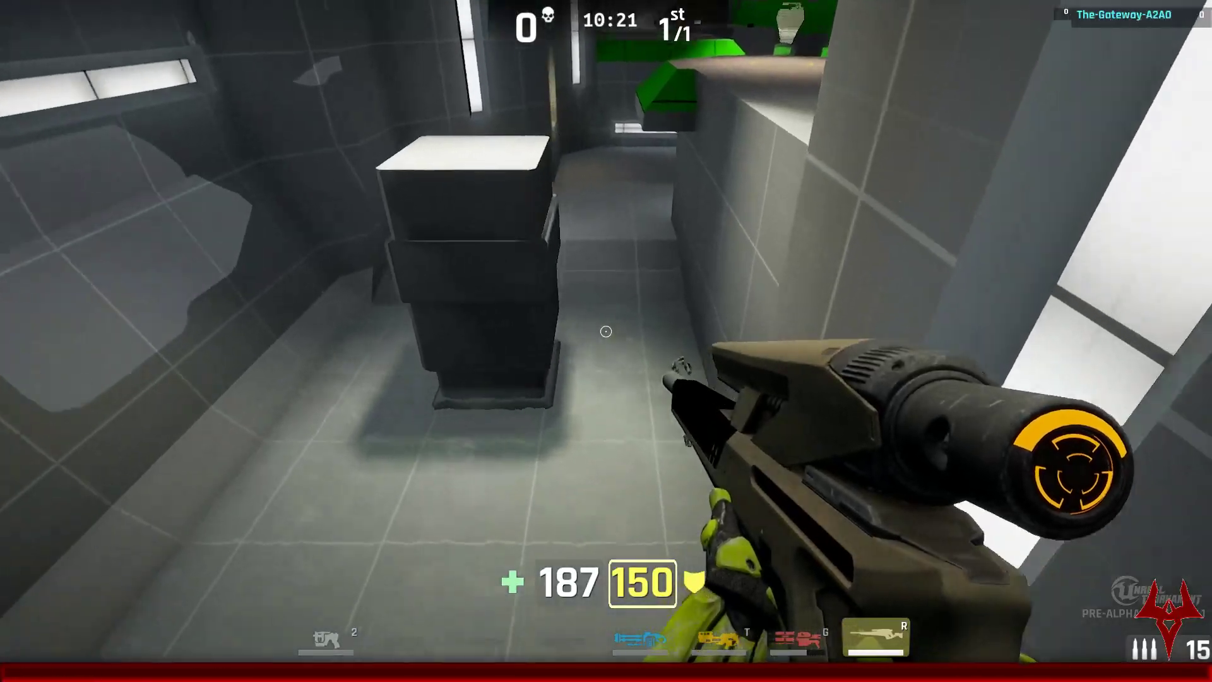
pyautogui.press('w')
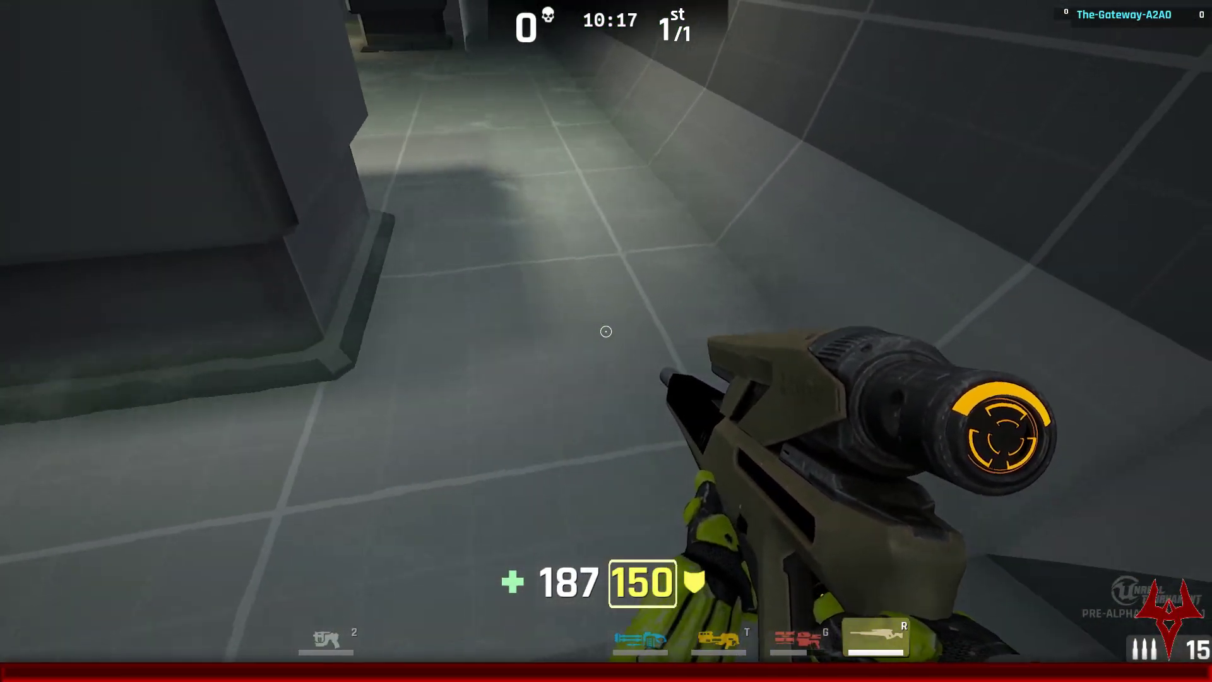
pyautogui.press('w')
pyautogui.press('space')
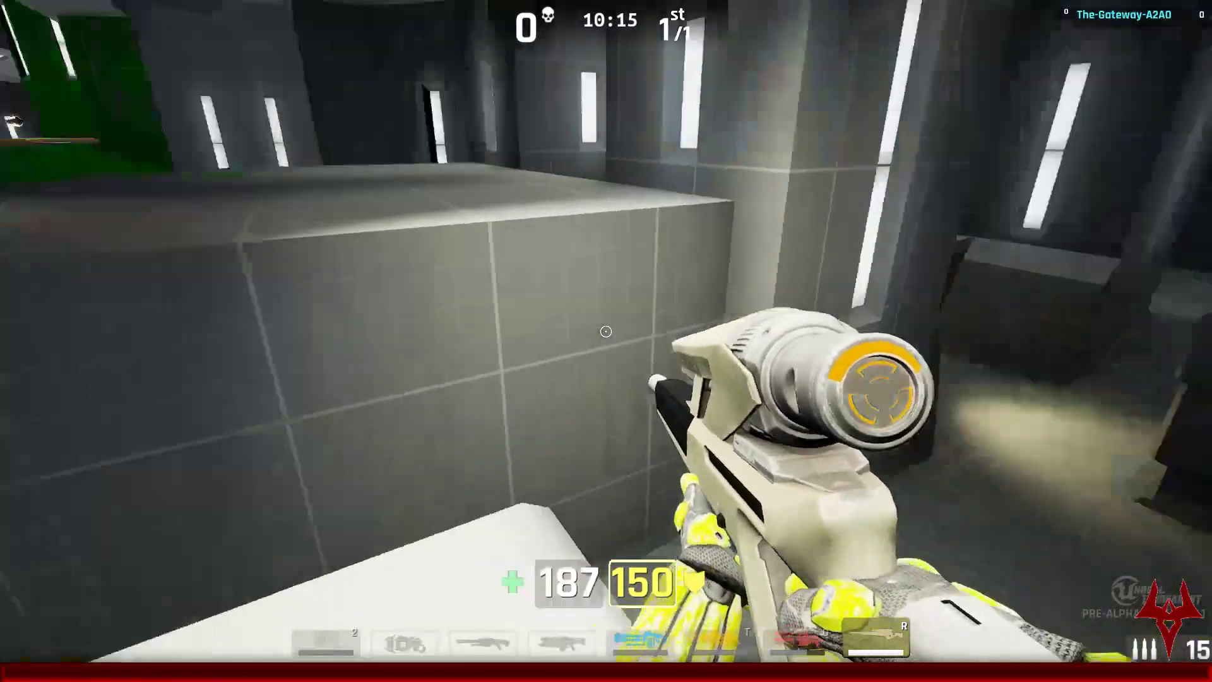
pyautogui.press('w')
pyautogui.press('space')
pyautogui.press('w')
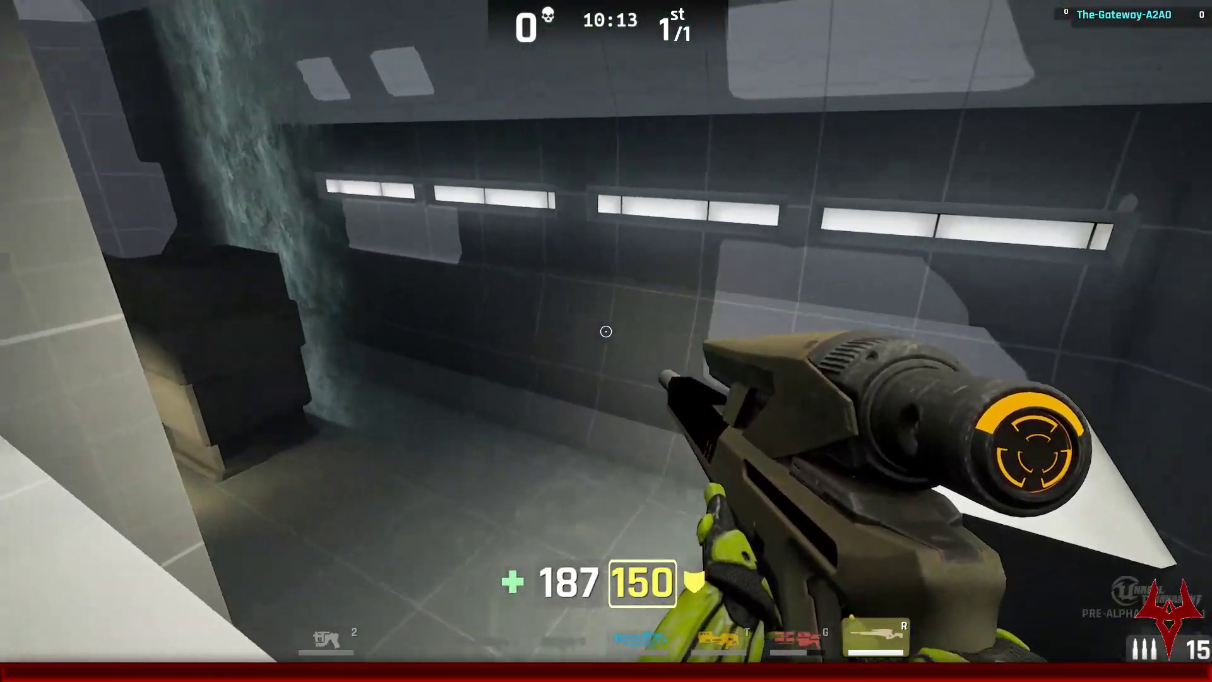
pyautogui.press('w')
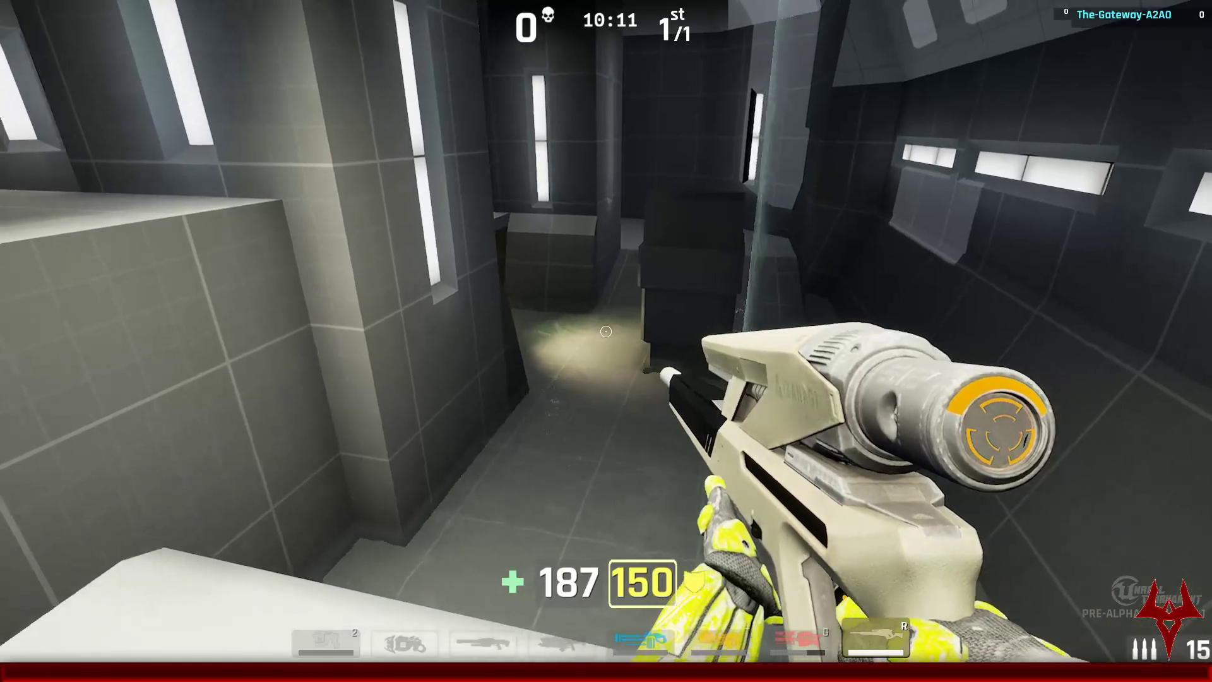
pyautogui.press('w')
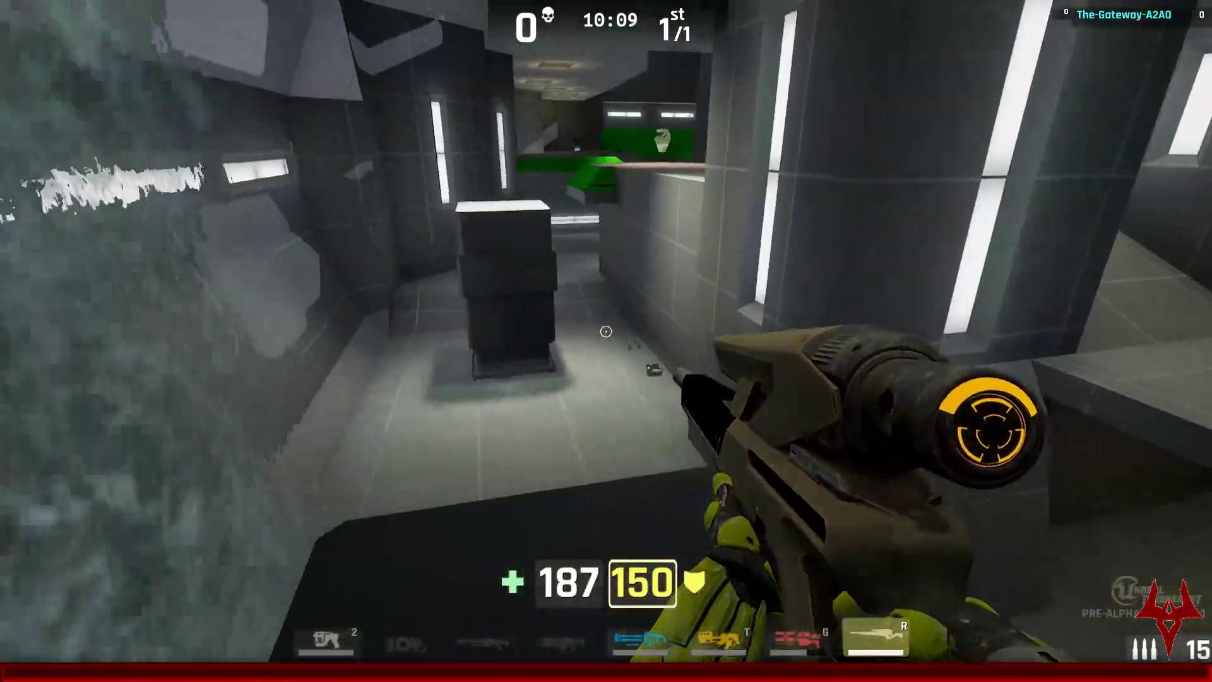
pyautogui.press('w')
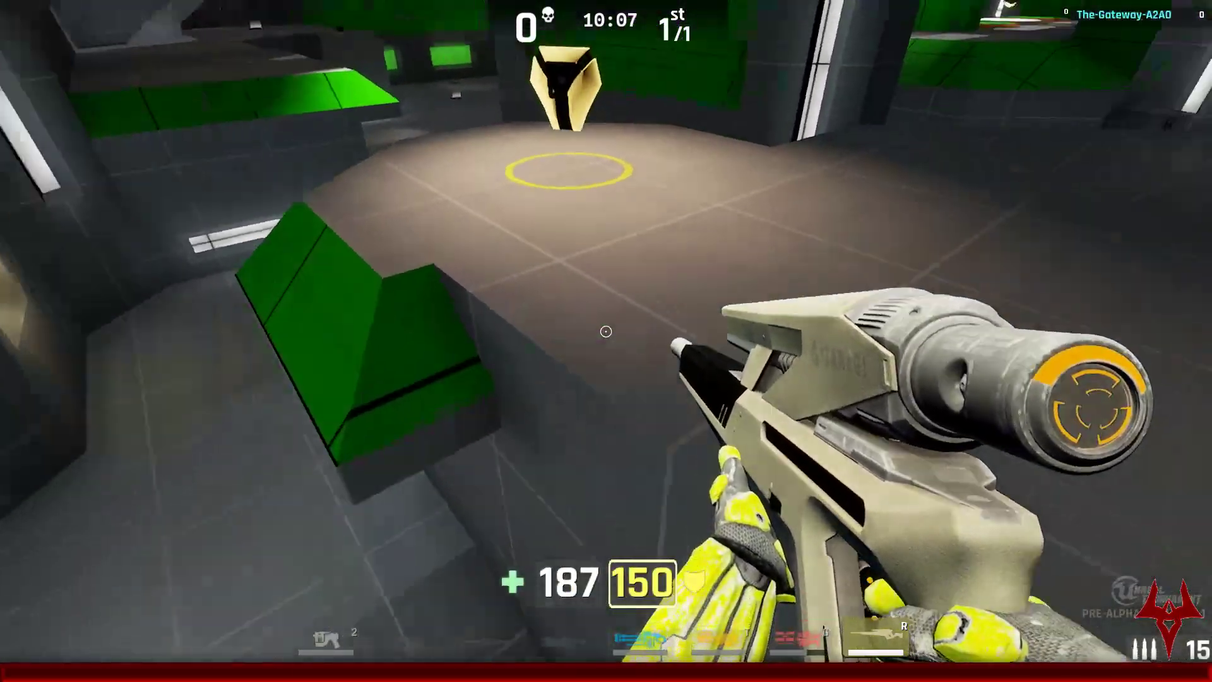
pyautogui.press('w')
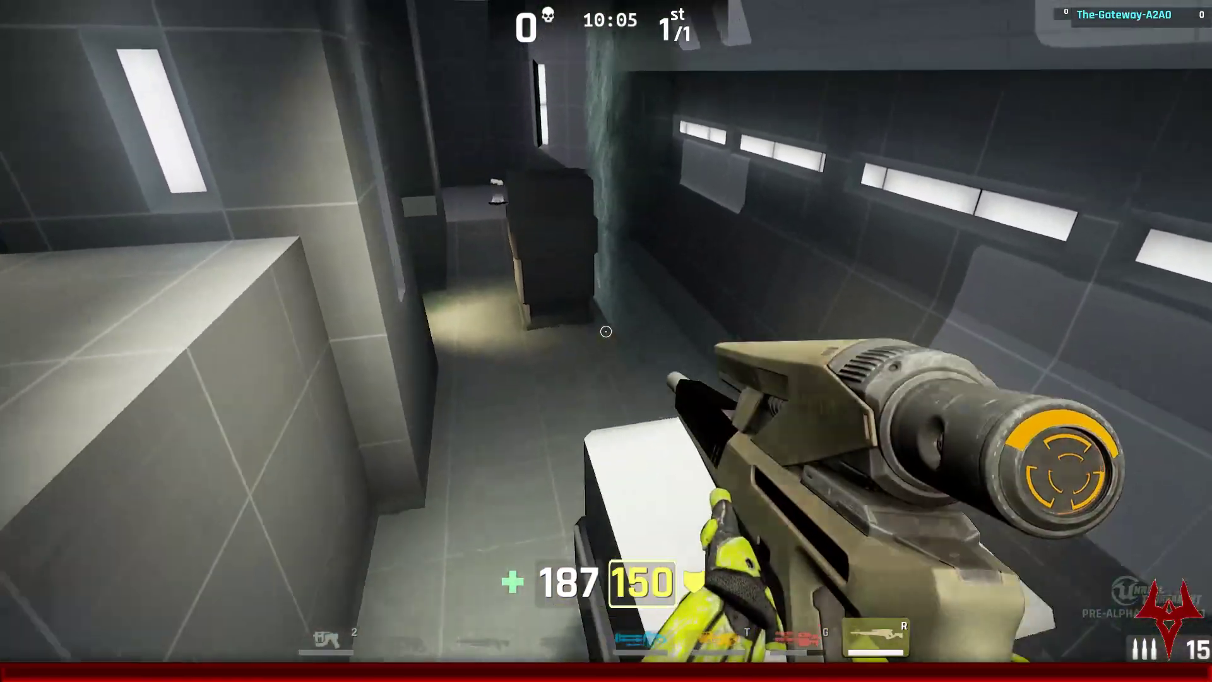
pyautogui.press('w')
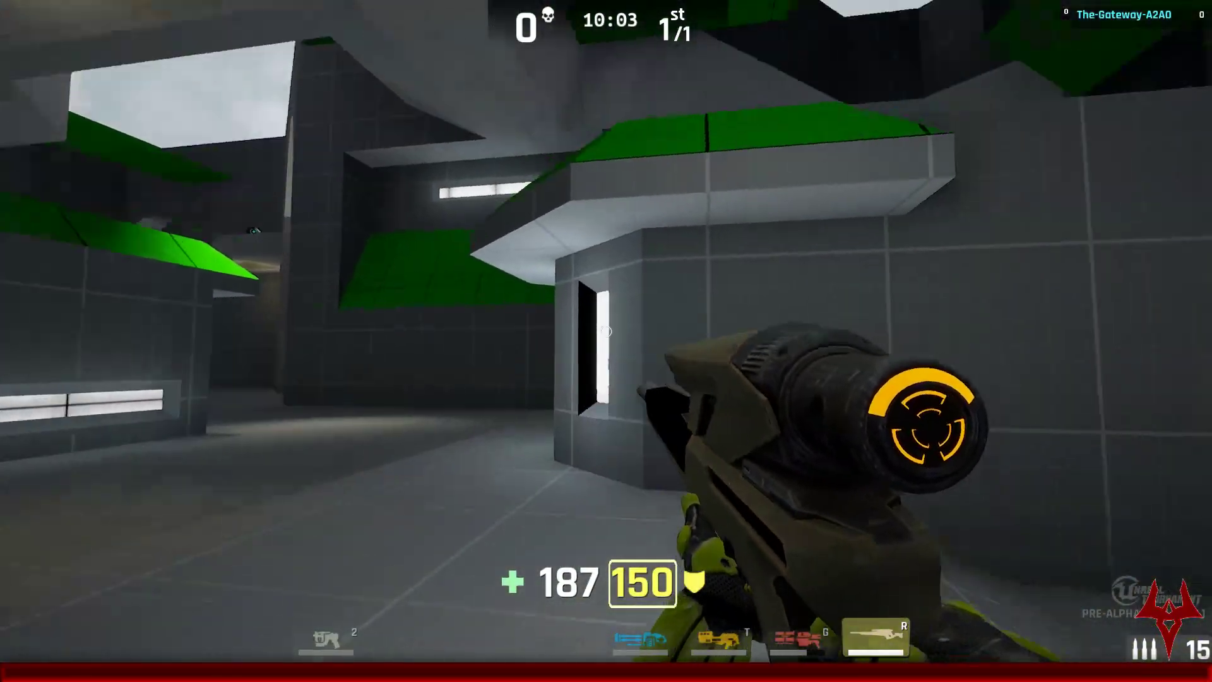
pyautogui.press('w')
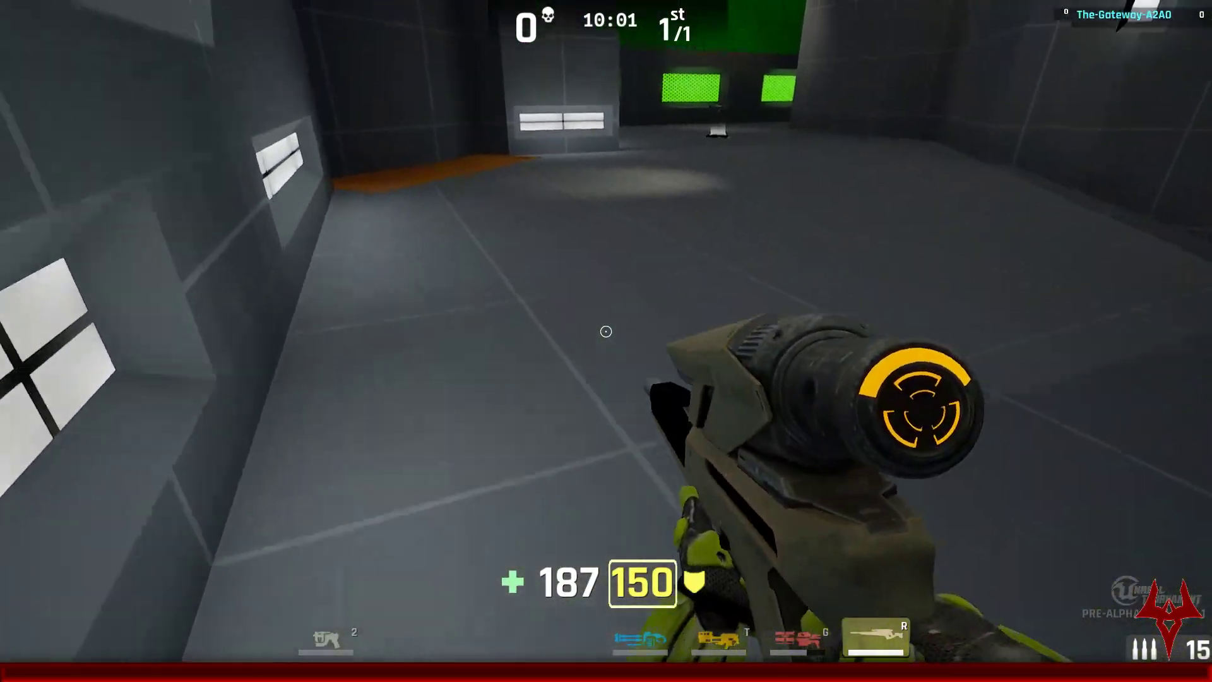
pyautogui.press('w')
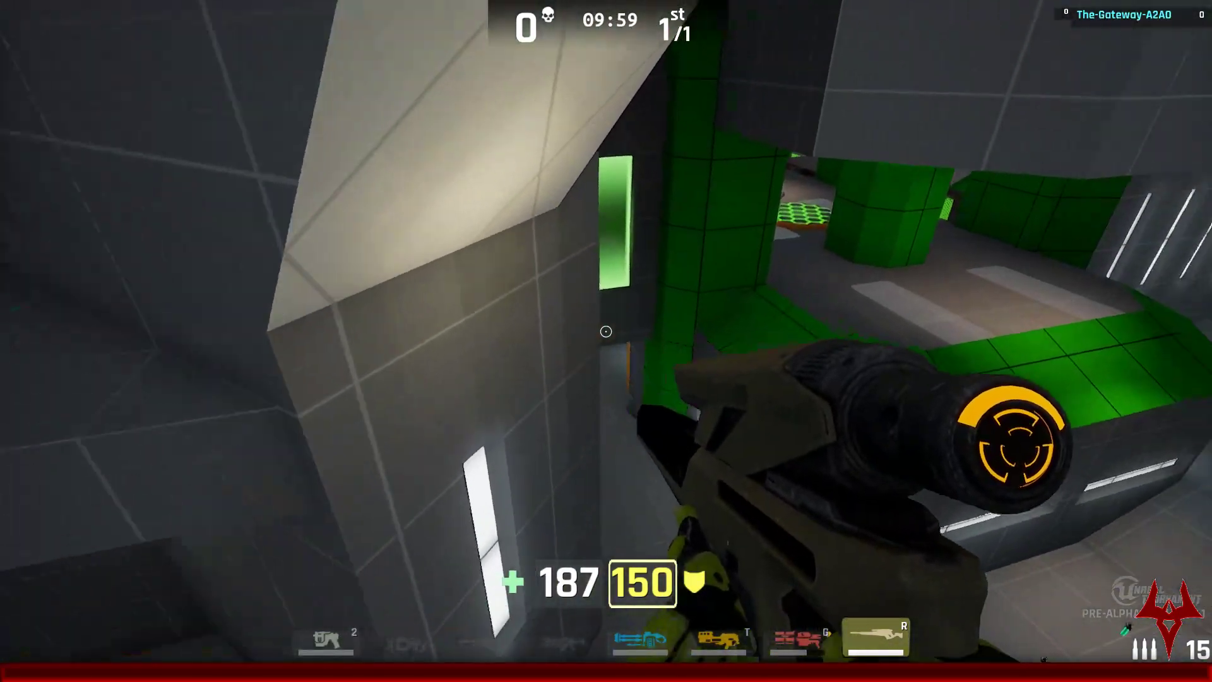
pyautogui.press('w')
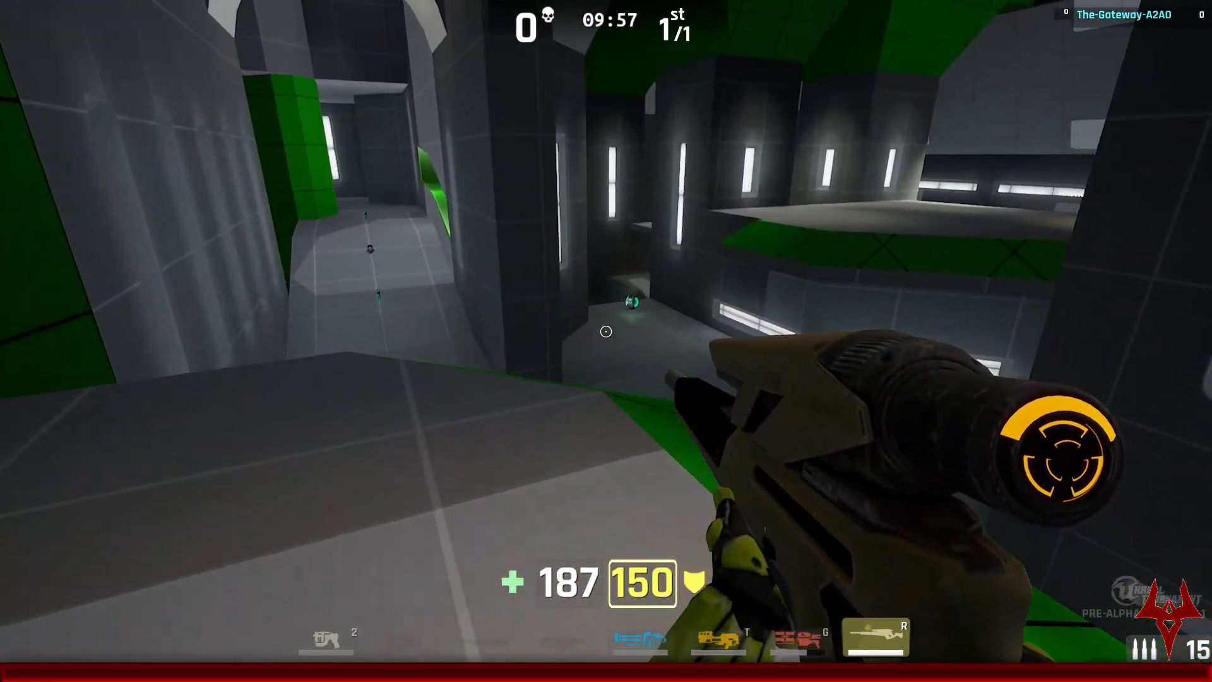
pyautogui.press('w')
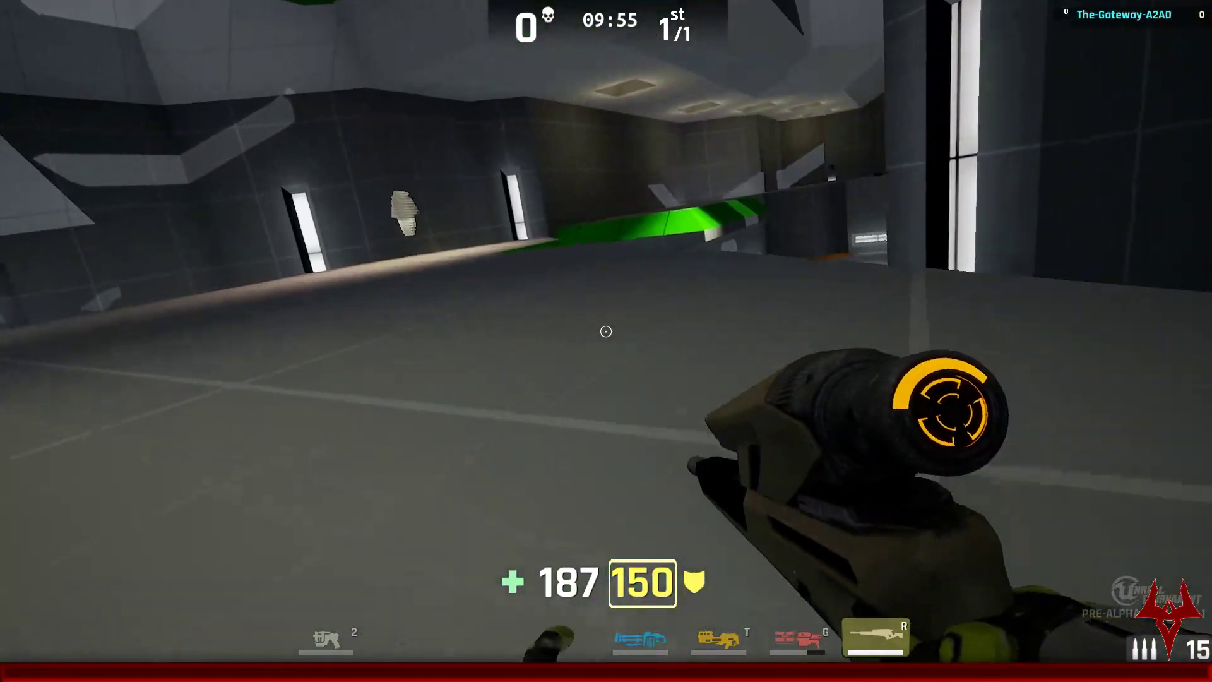
pyautogui.press('w')
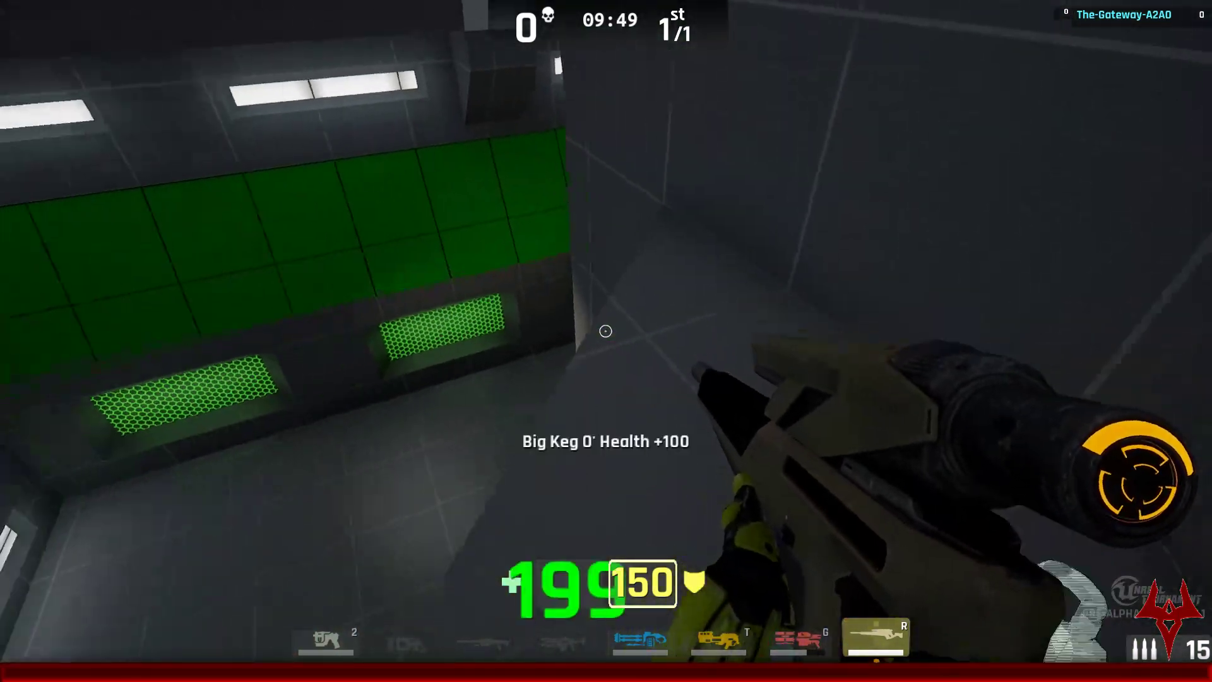
pyautogui.press('s')
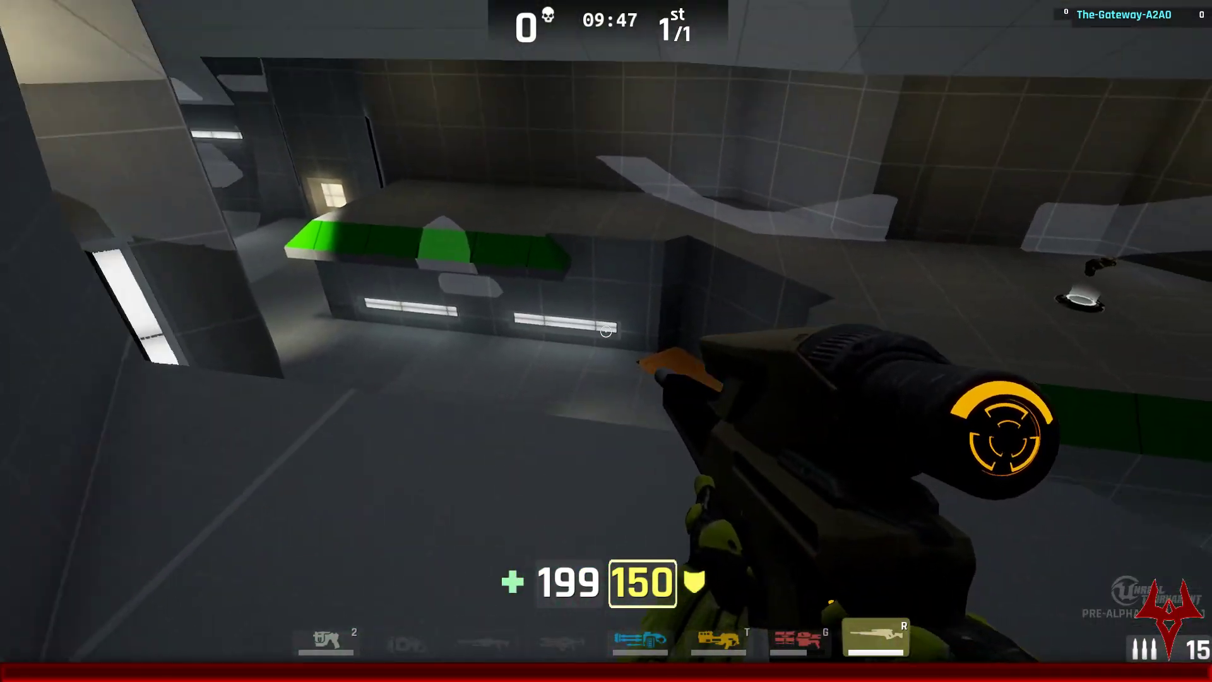
pyautogui.press('w')
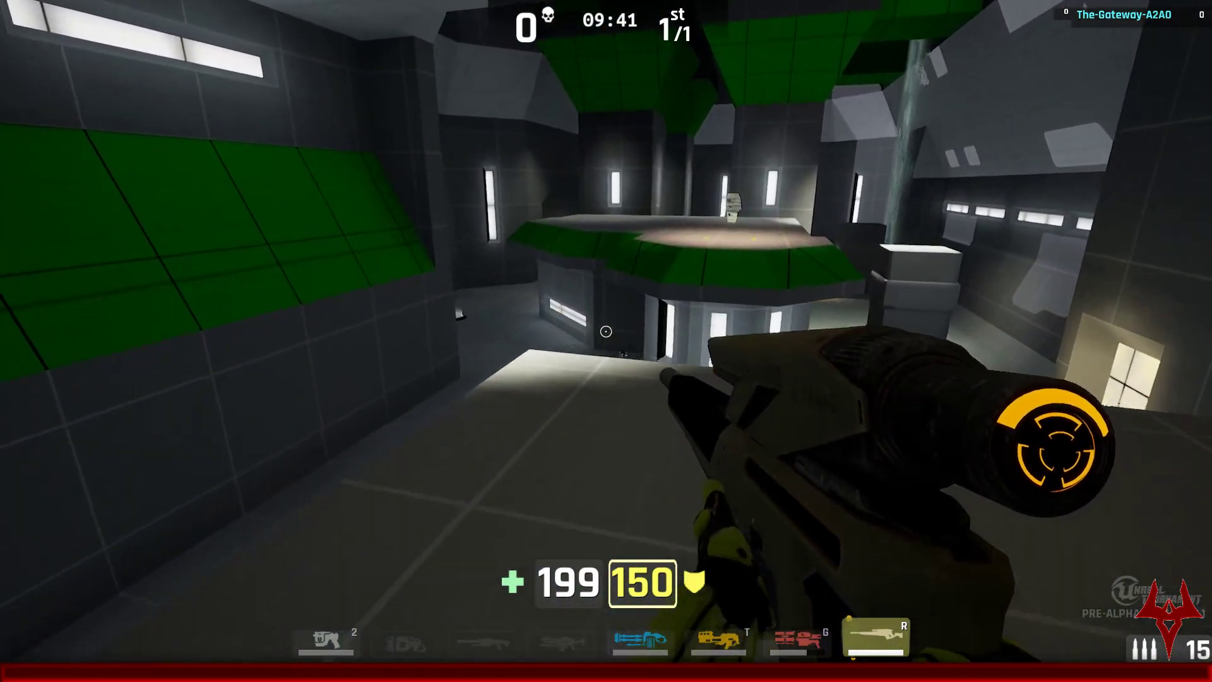
pyautogui.press('w')
pyautogui.press('space')
pyautogui.press('w')
pyautogui.press('w')
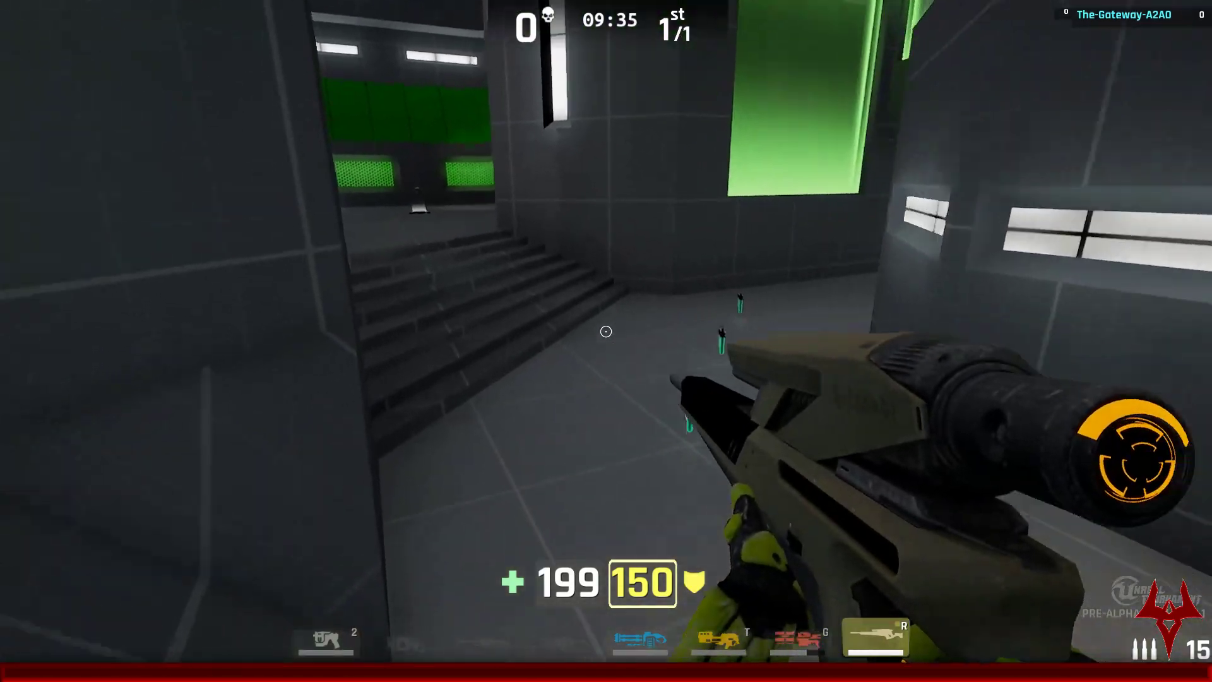
pyautogui.press('w')
pyautogui.press('w')
pyautogui.press('w')
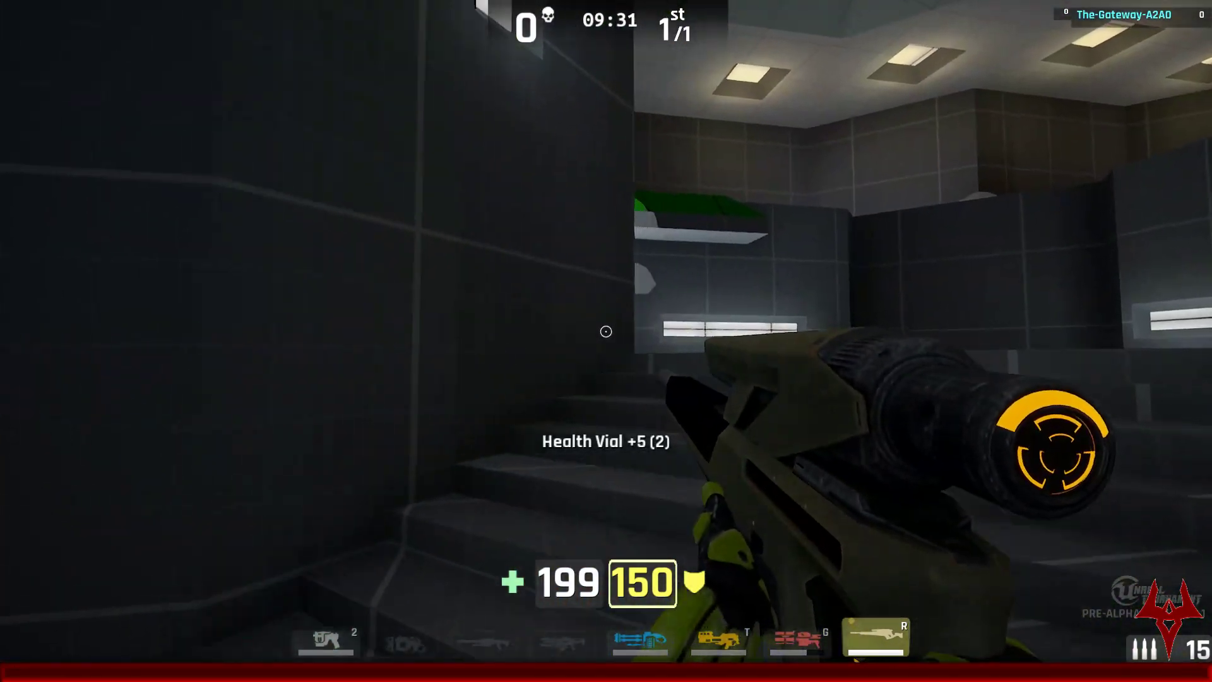
pyautogui.press('w')
pyautogui.press('w')
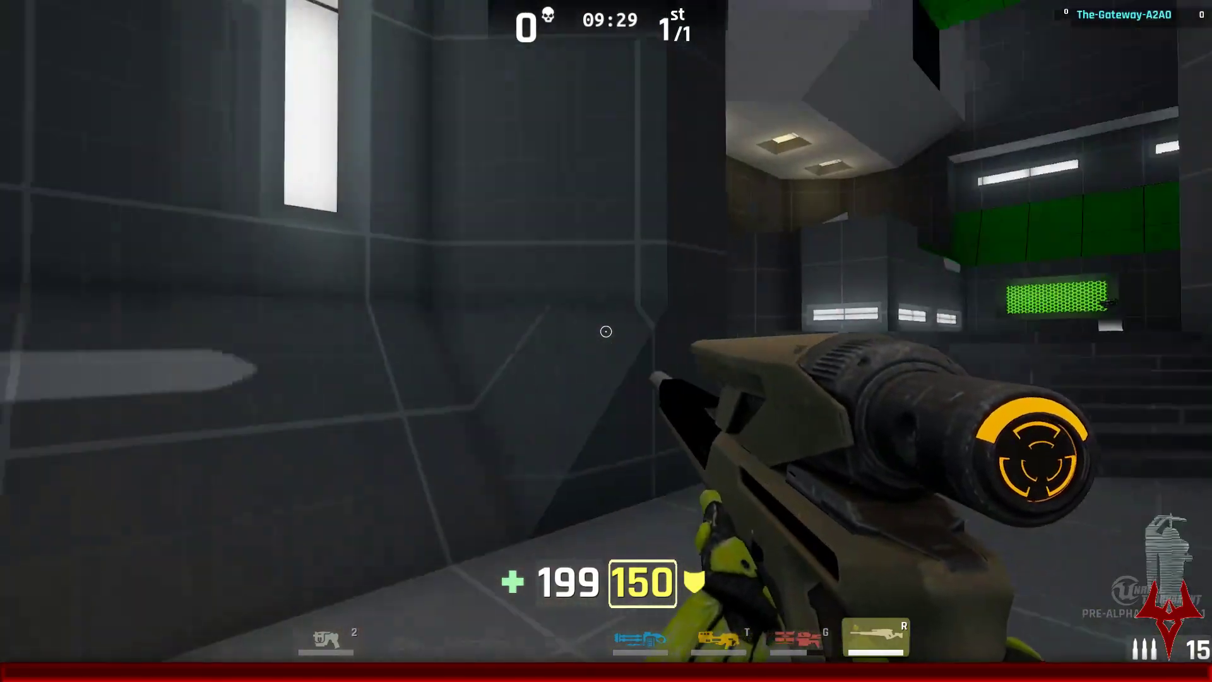
pyautogui.press('w')
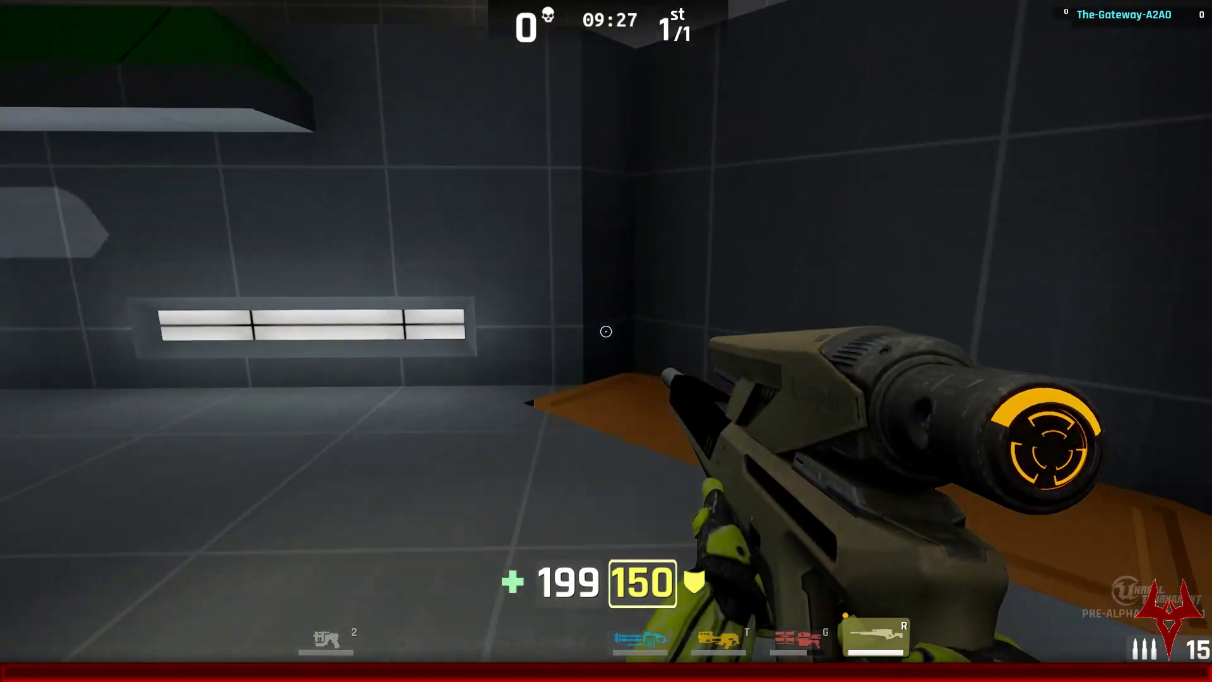
pyautogui.press('w')
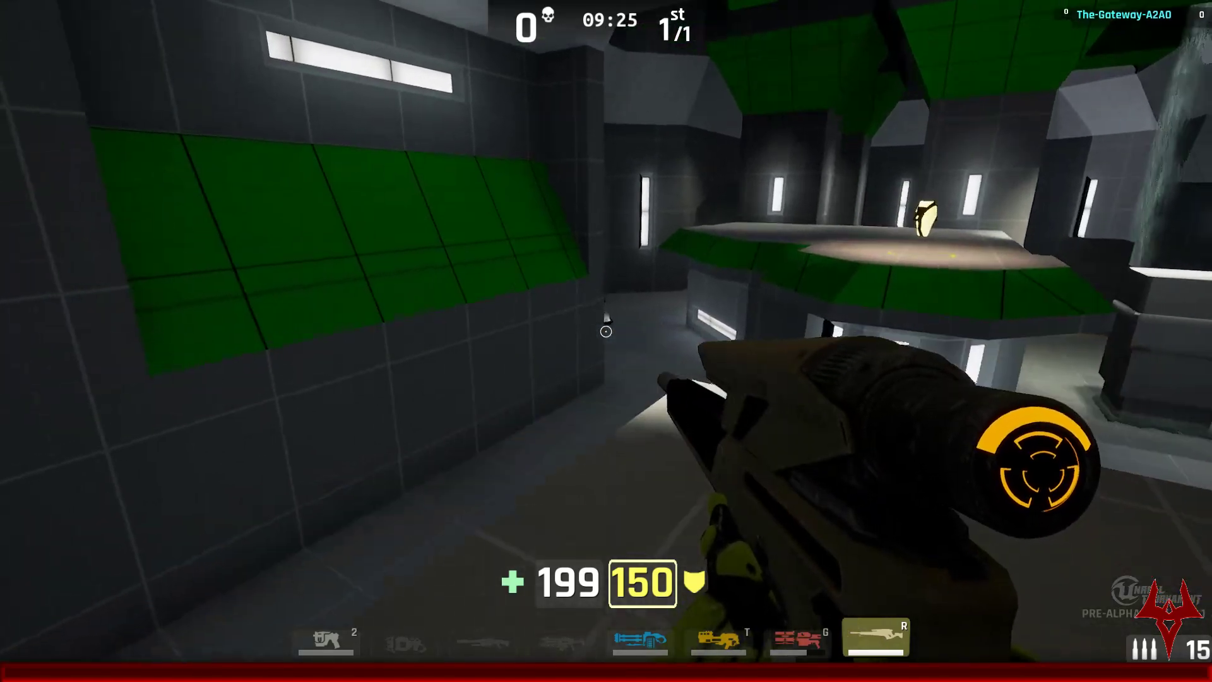
pyautogui.press('w')
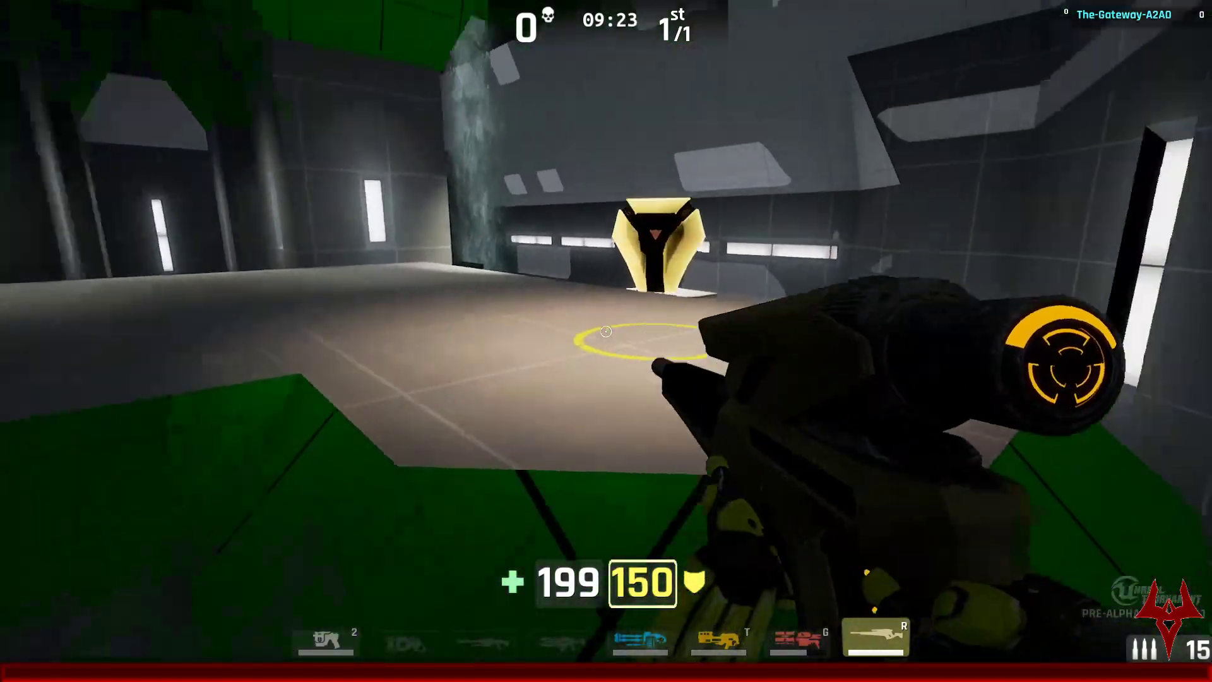
pyautogui.press('w')
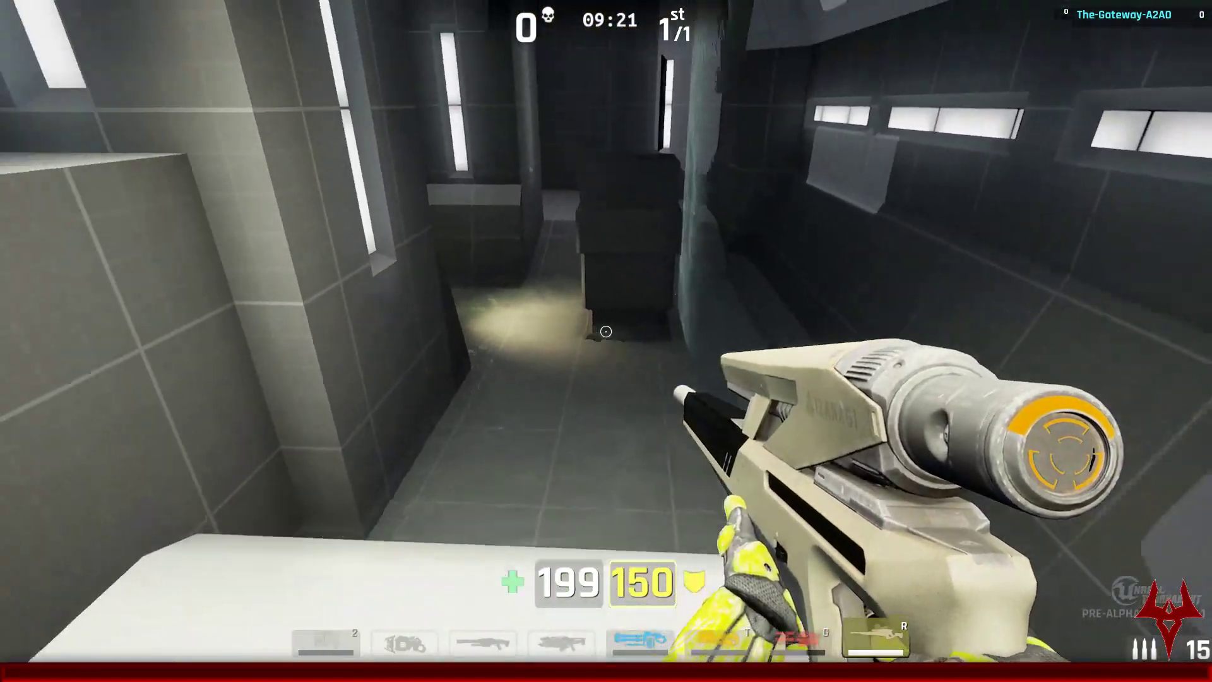
pyautogui.press('w')
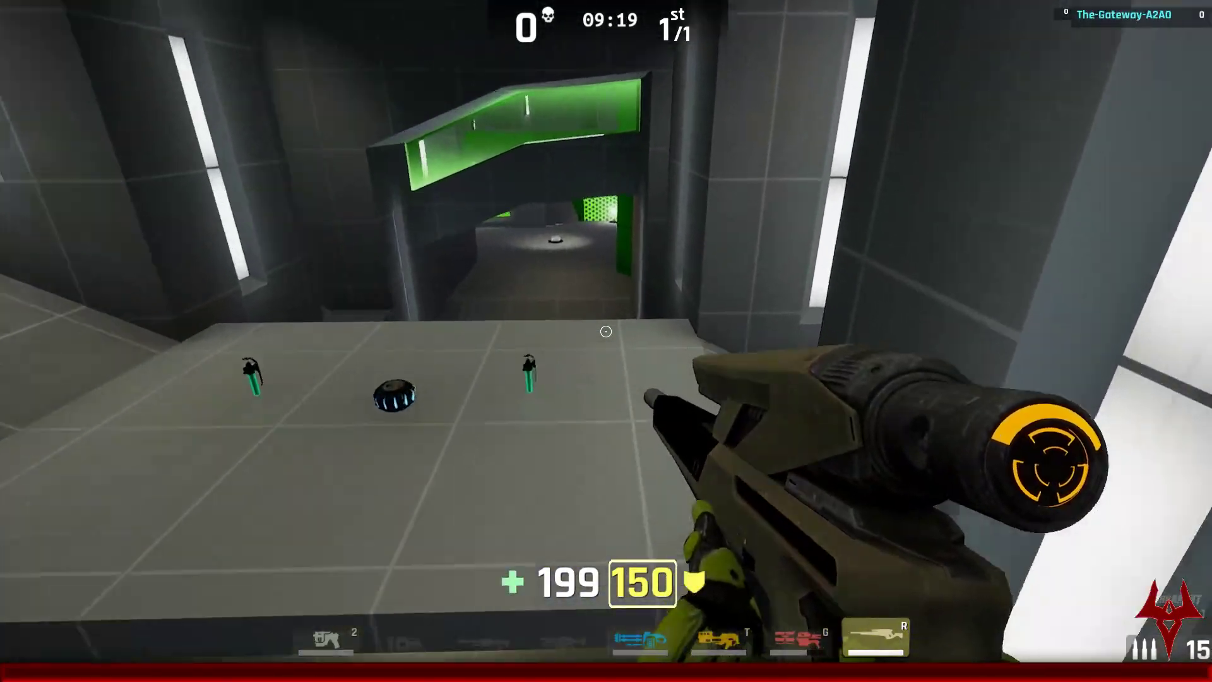
pyautogui.press('w')
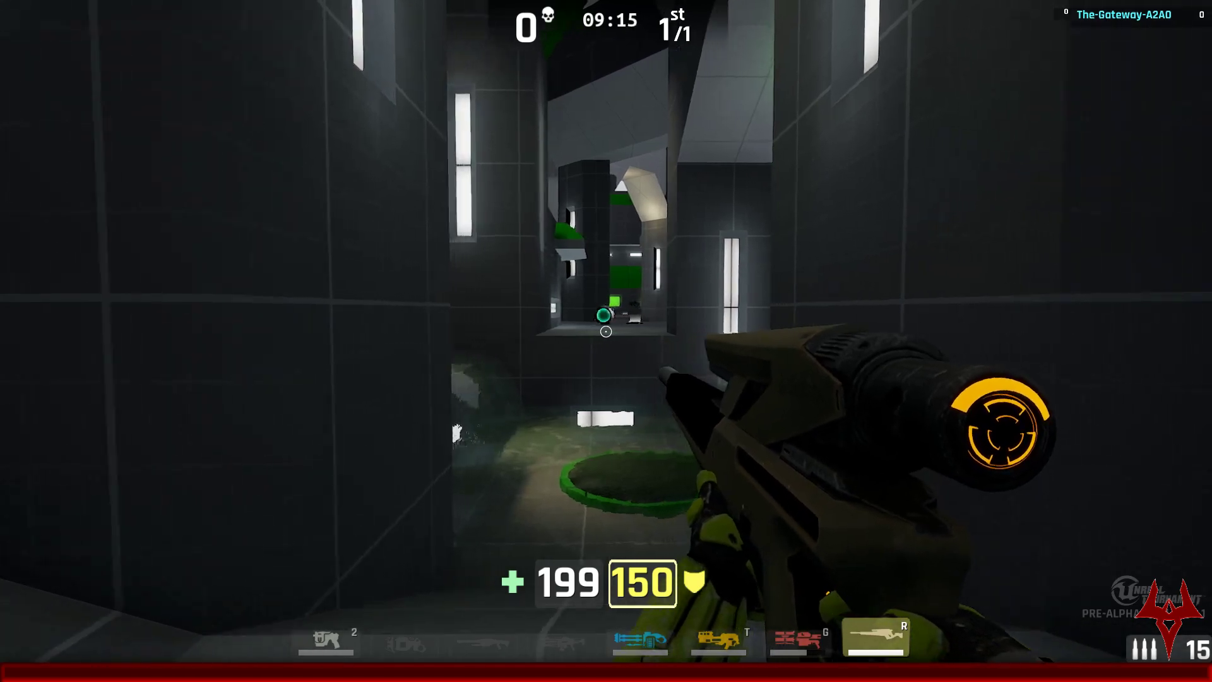
pyautogui.press('w')
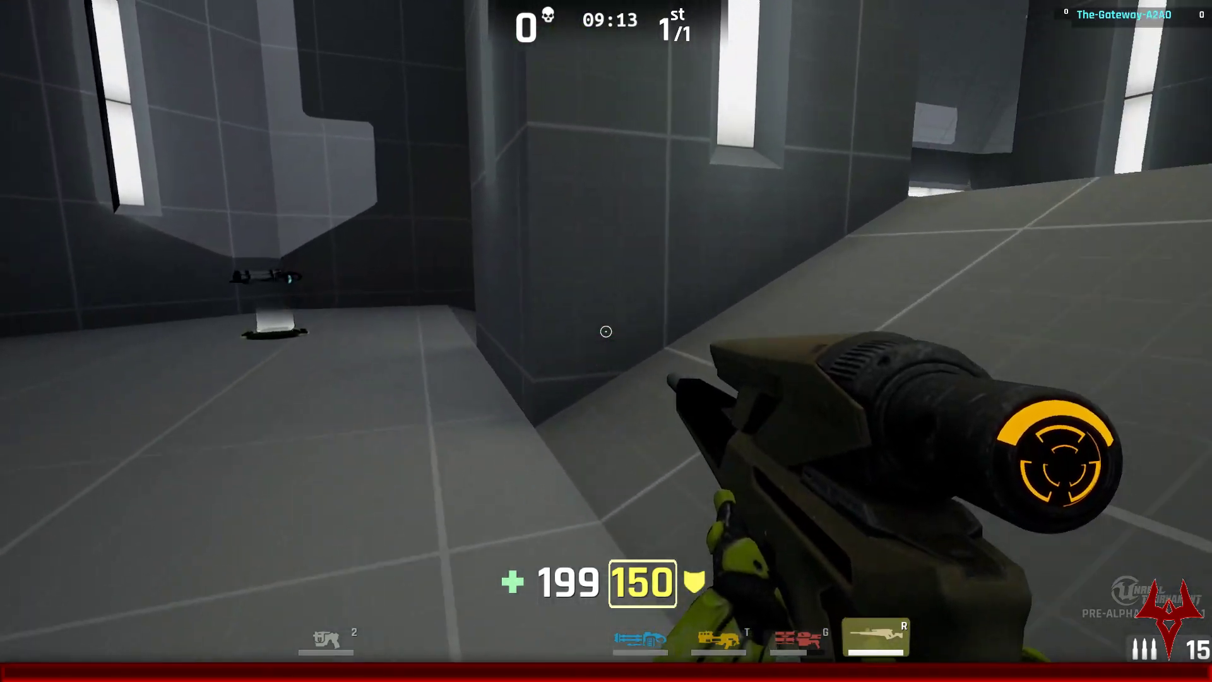
pyautogui.press('w')
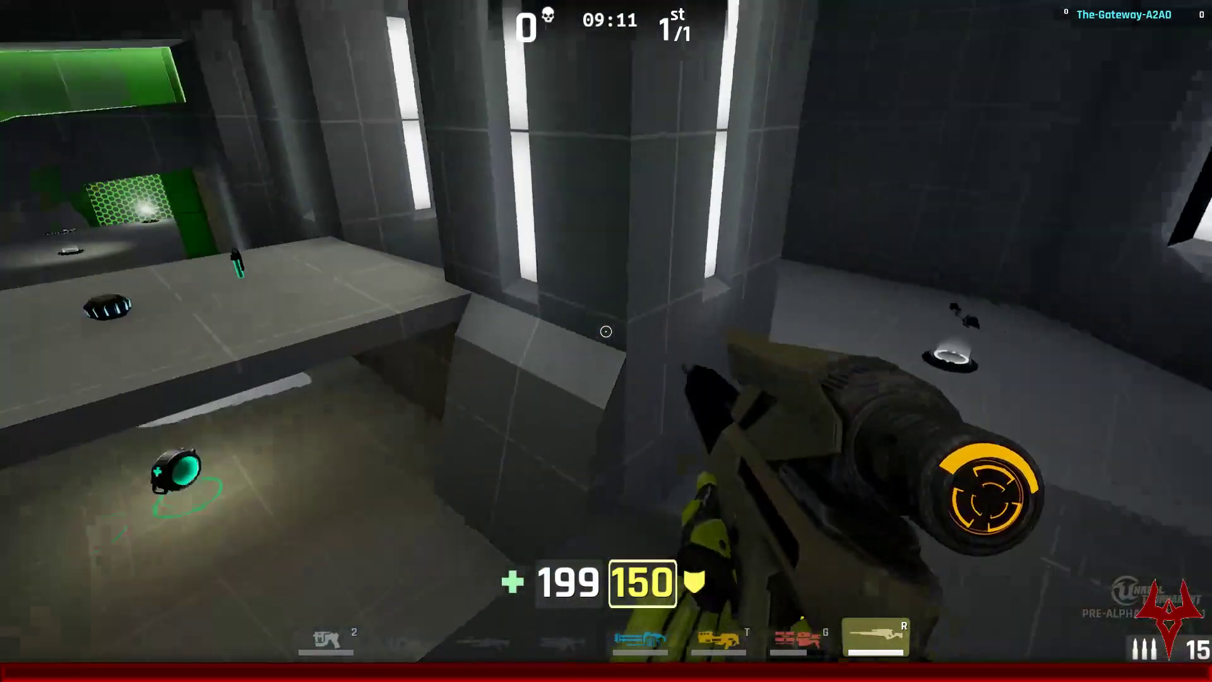
pyautogui.press('w')
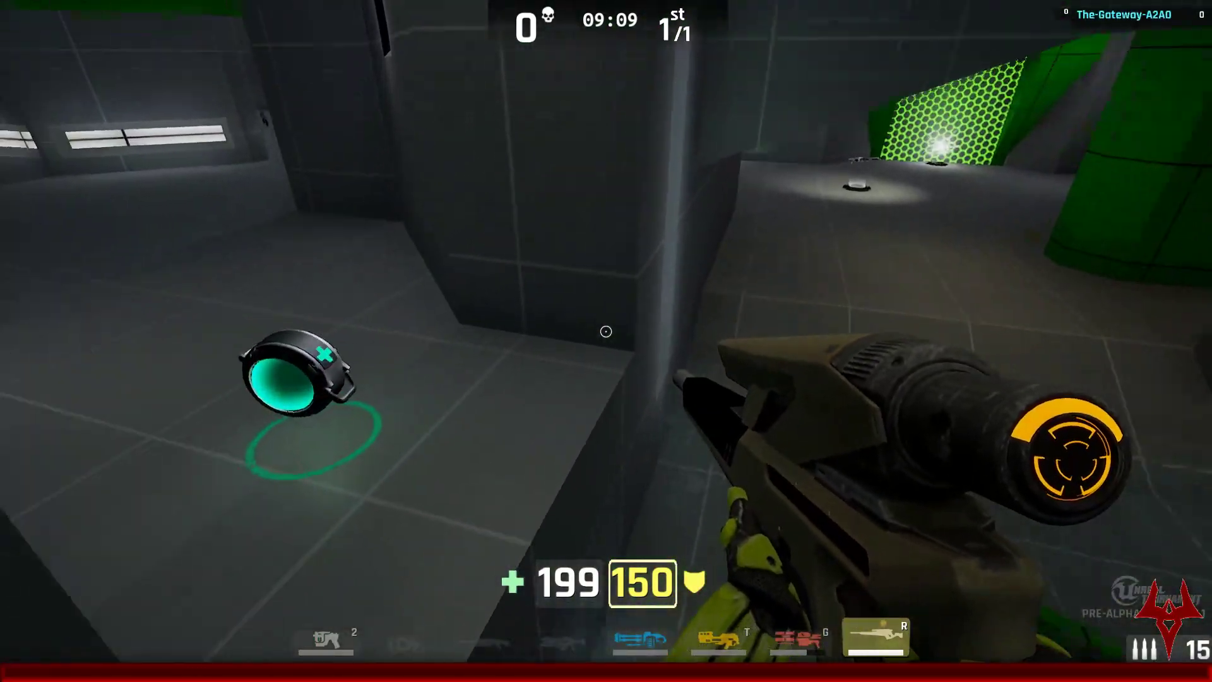
pyautogui.press('w')
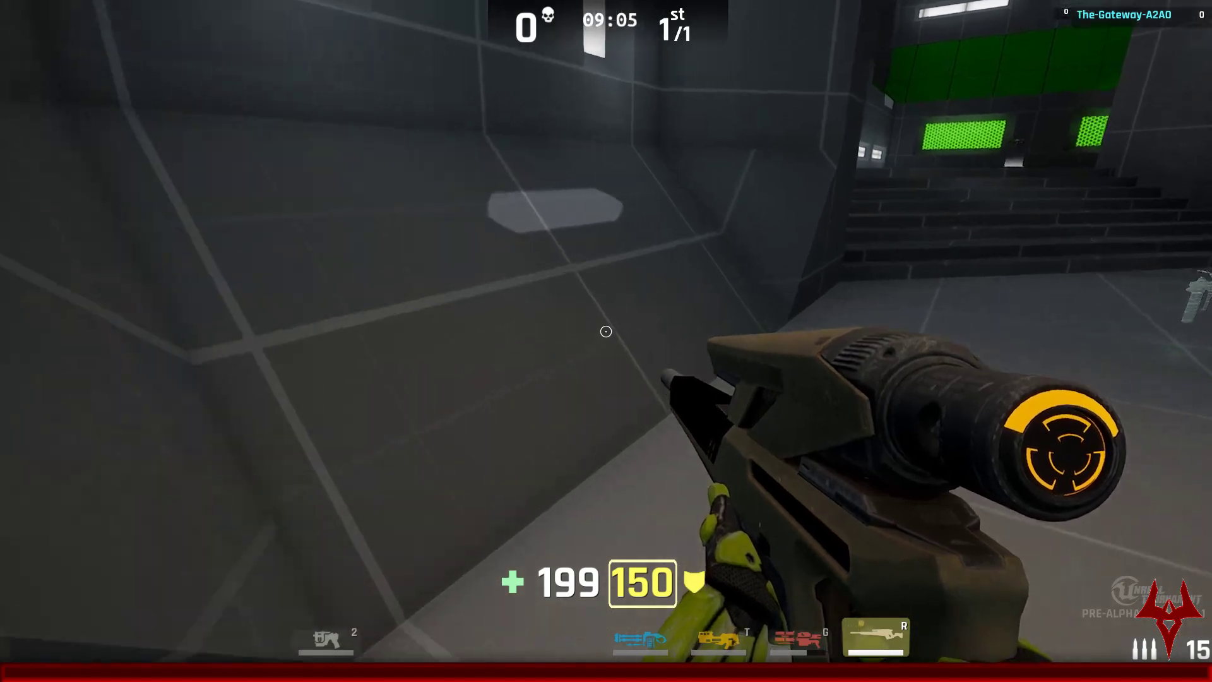
pyautogui.press('w')
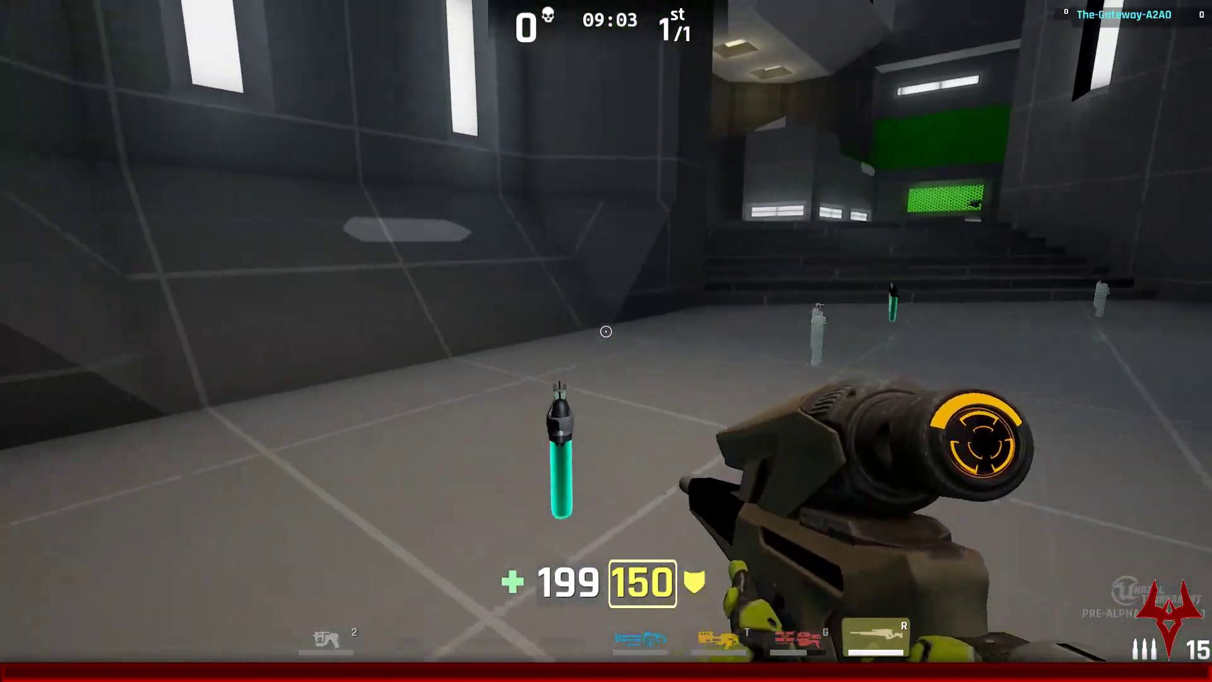
pyautogui.press('w')
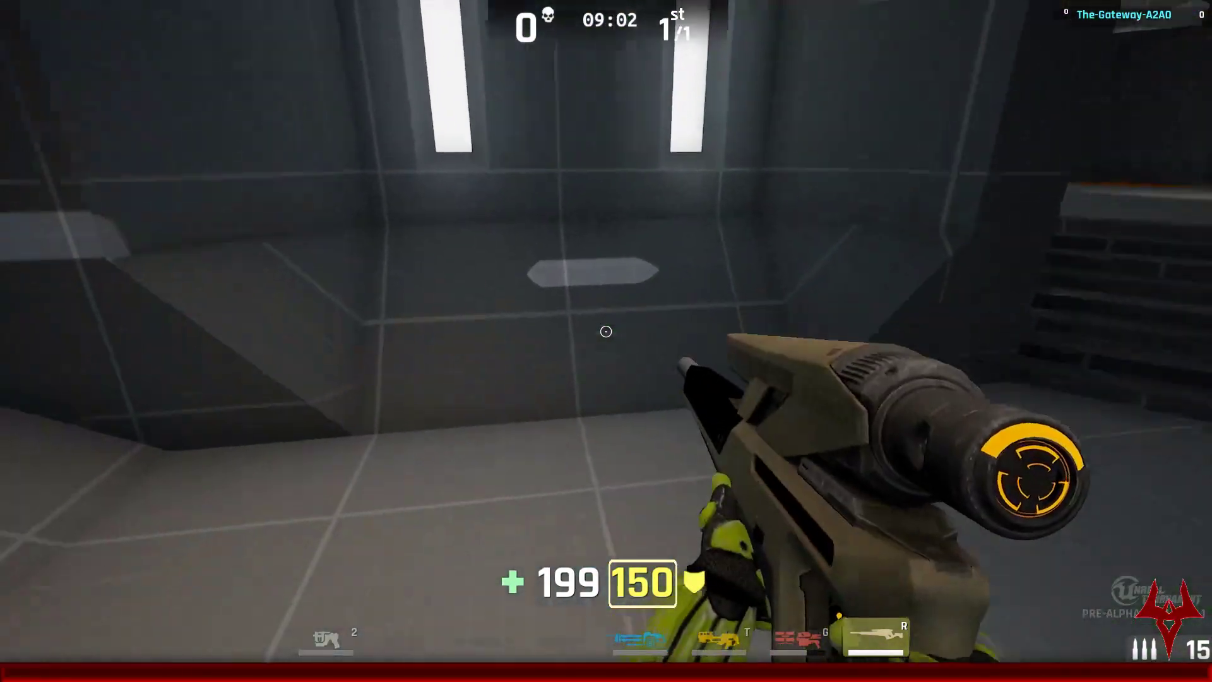
pyautogui.press('w')
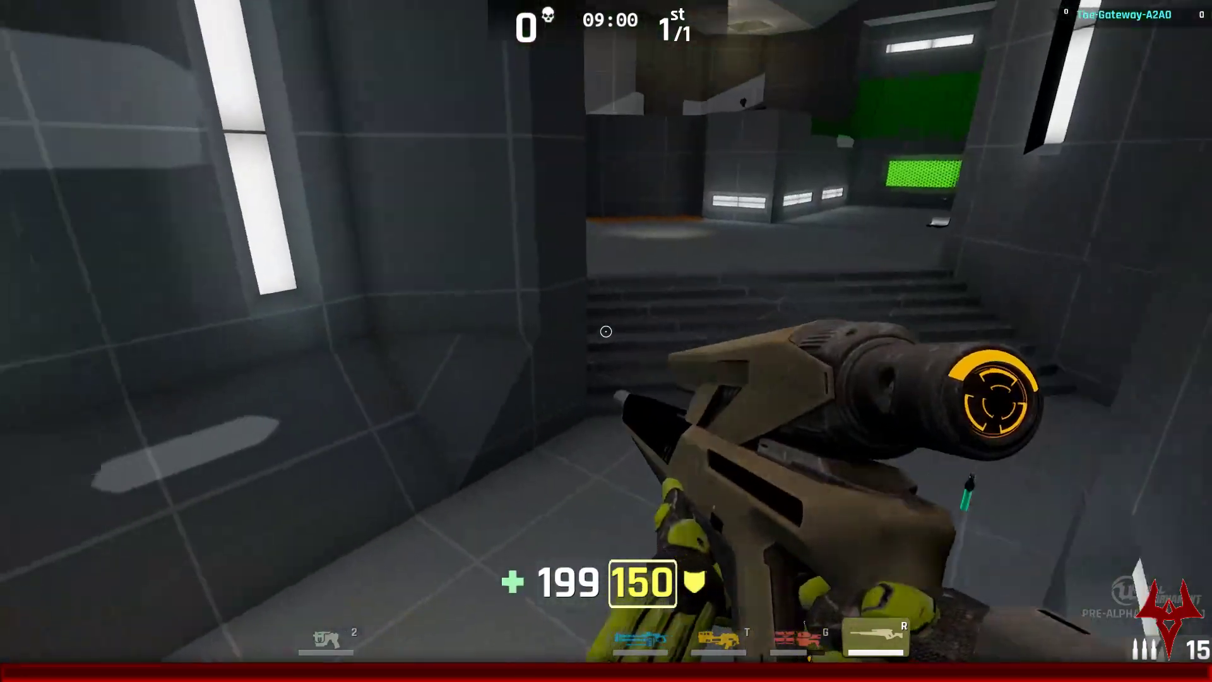
pyautogui.press('w')
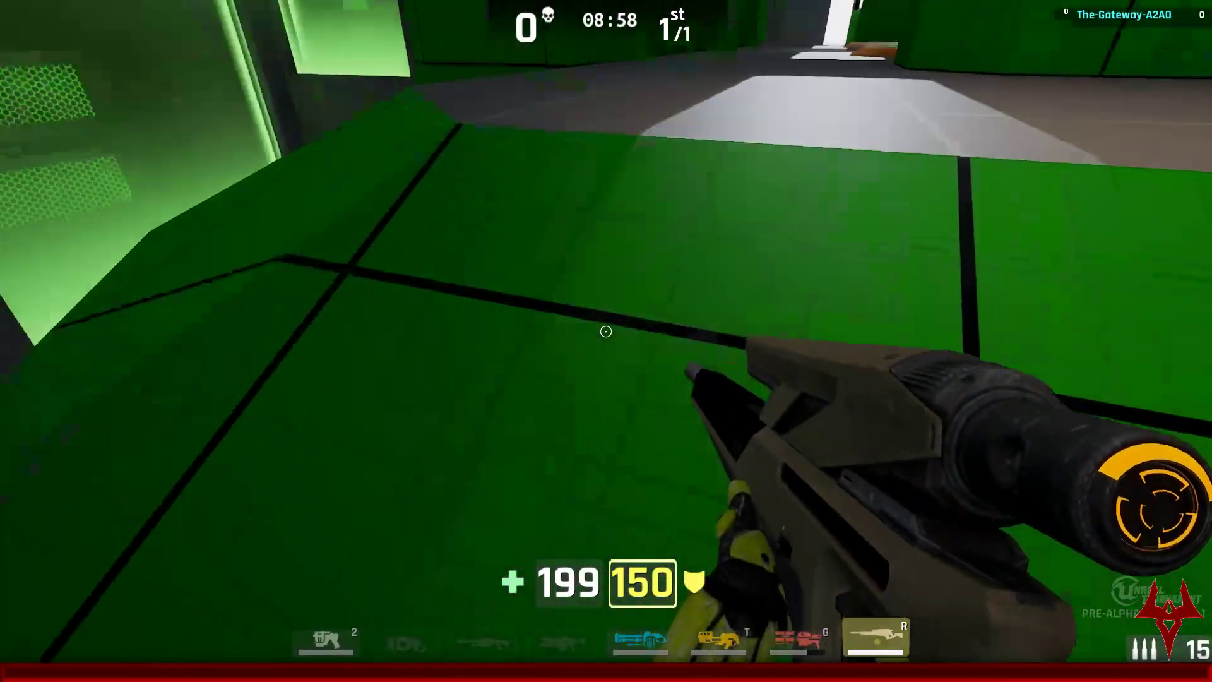
pyautogui.press('w')
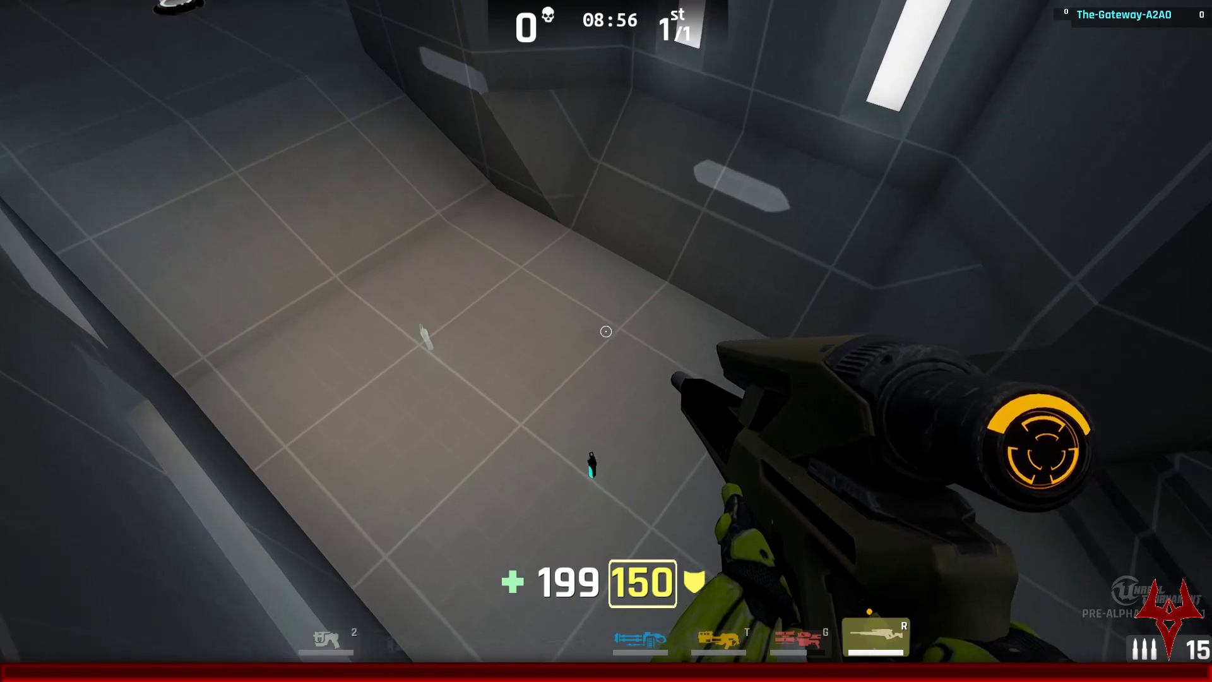
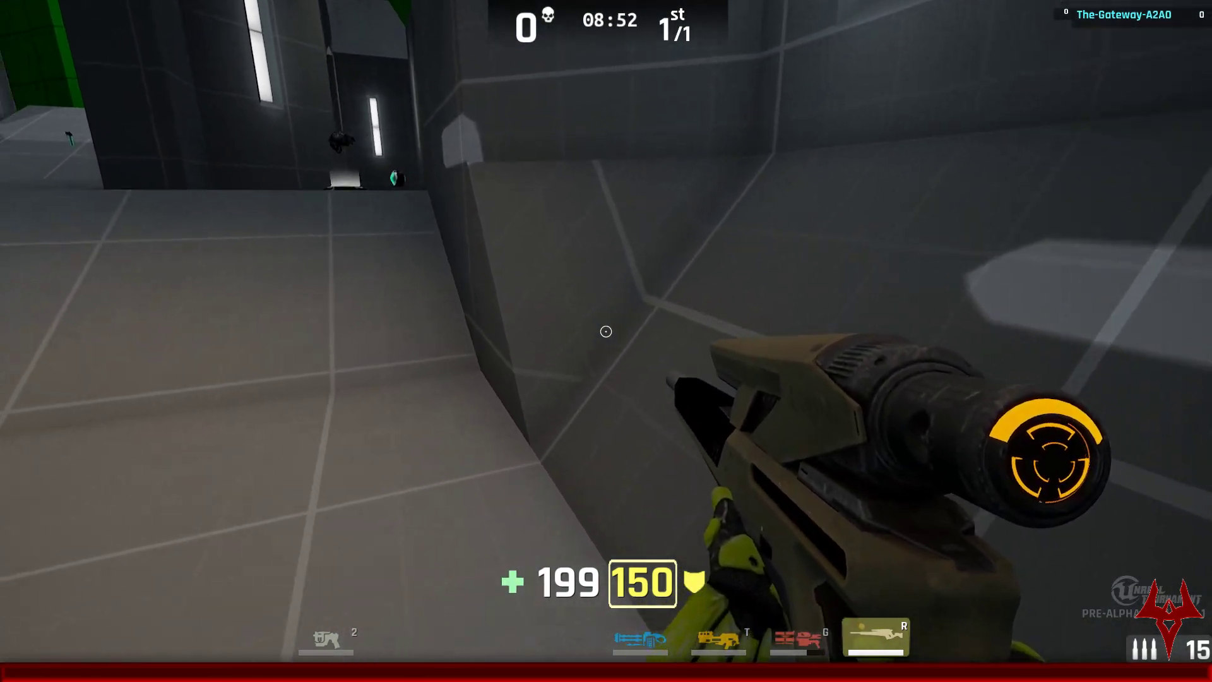
pyautogui.press('w')
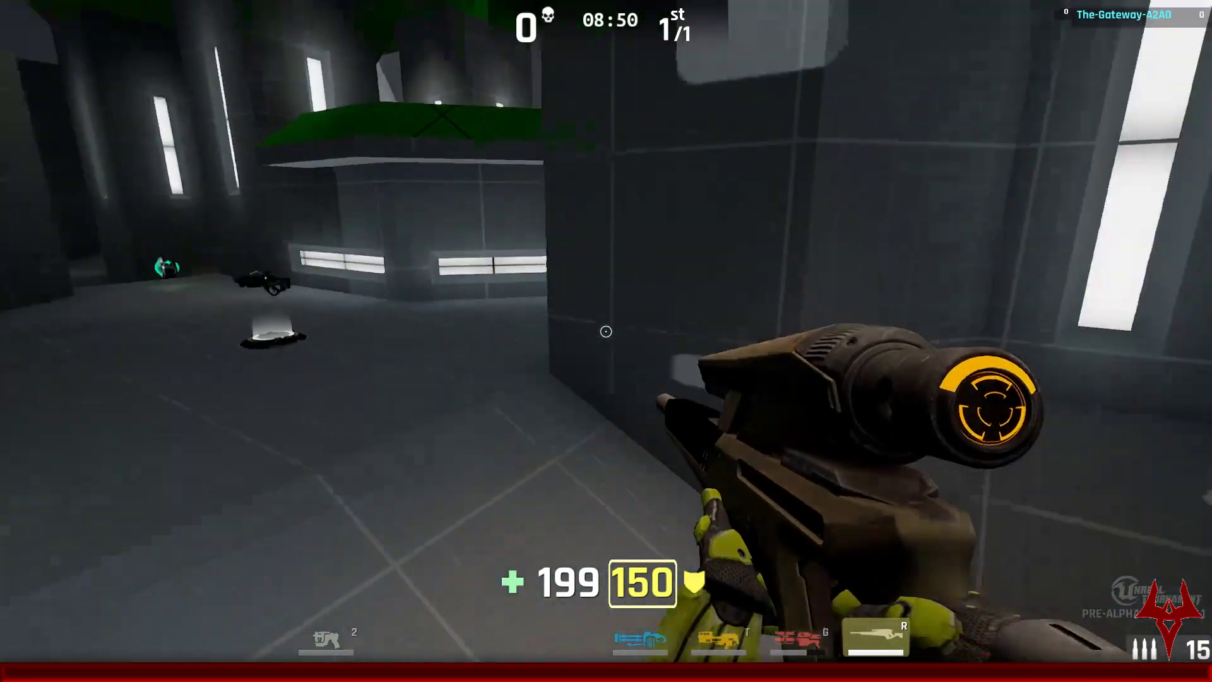
pyautogui.press('w')
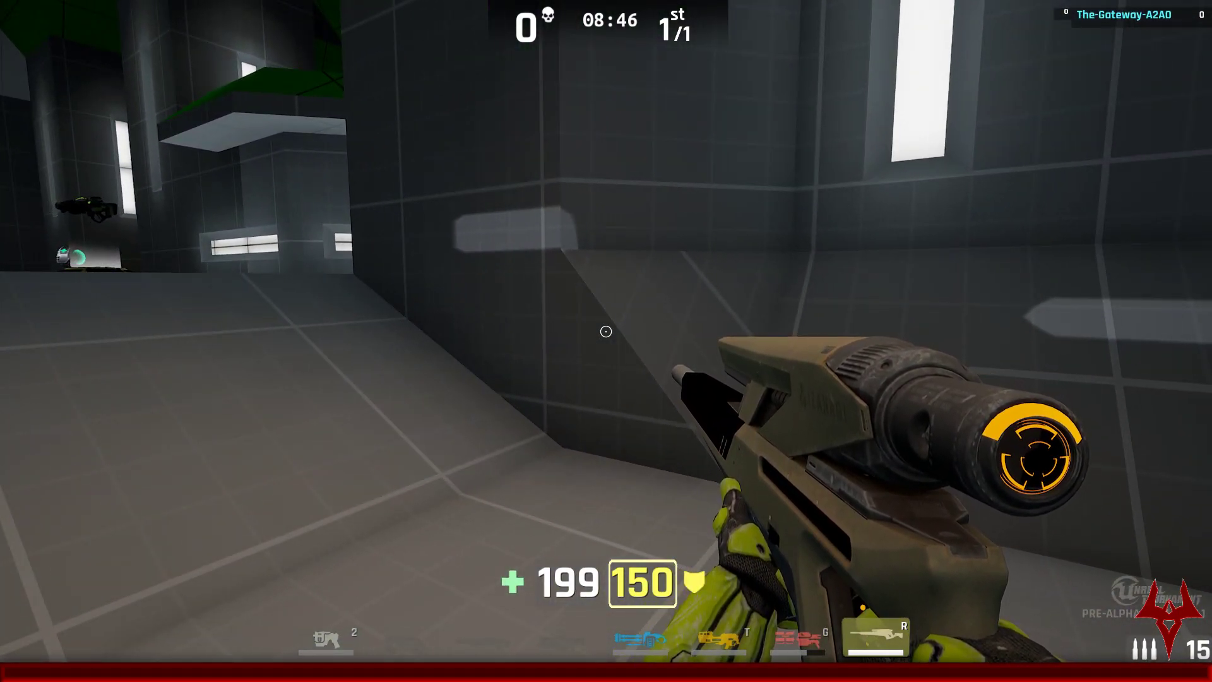
pyautogui.press('w')
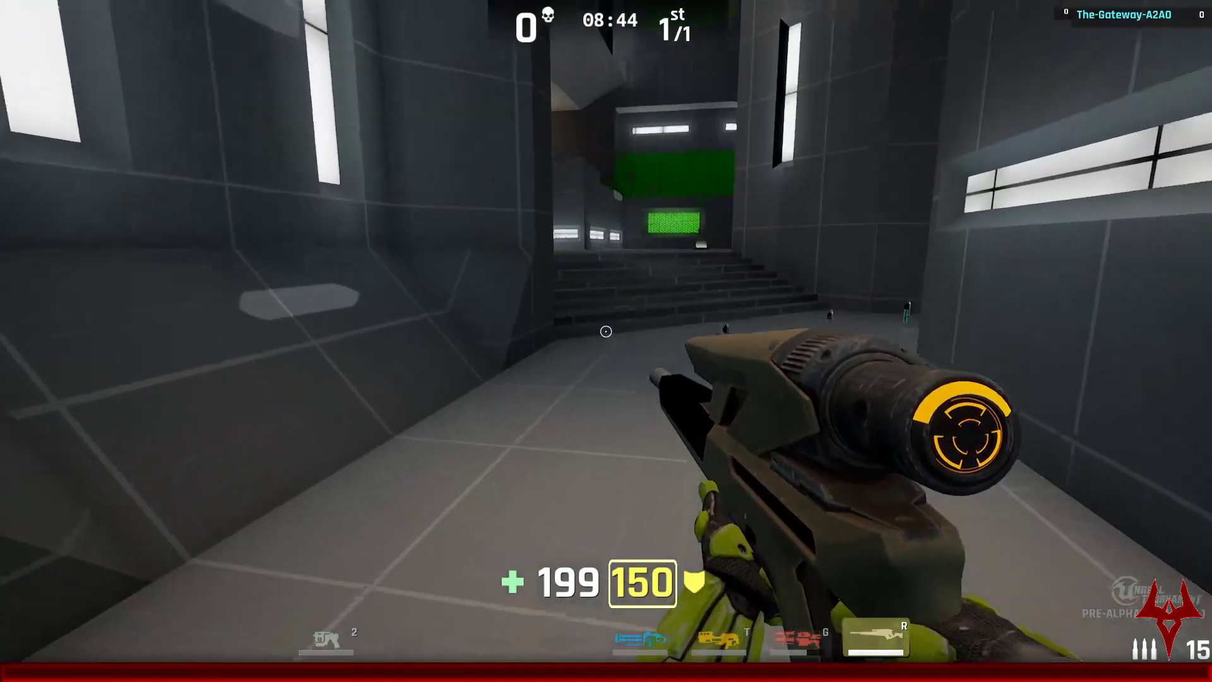
pyautogui.press('w')
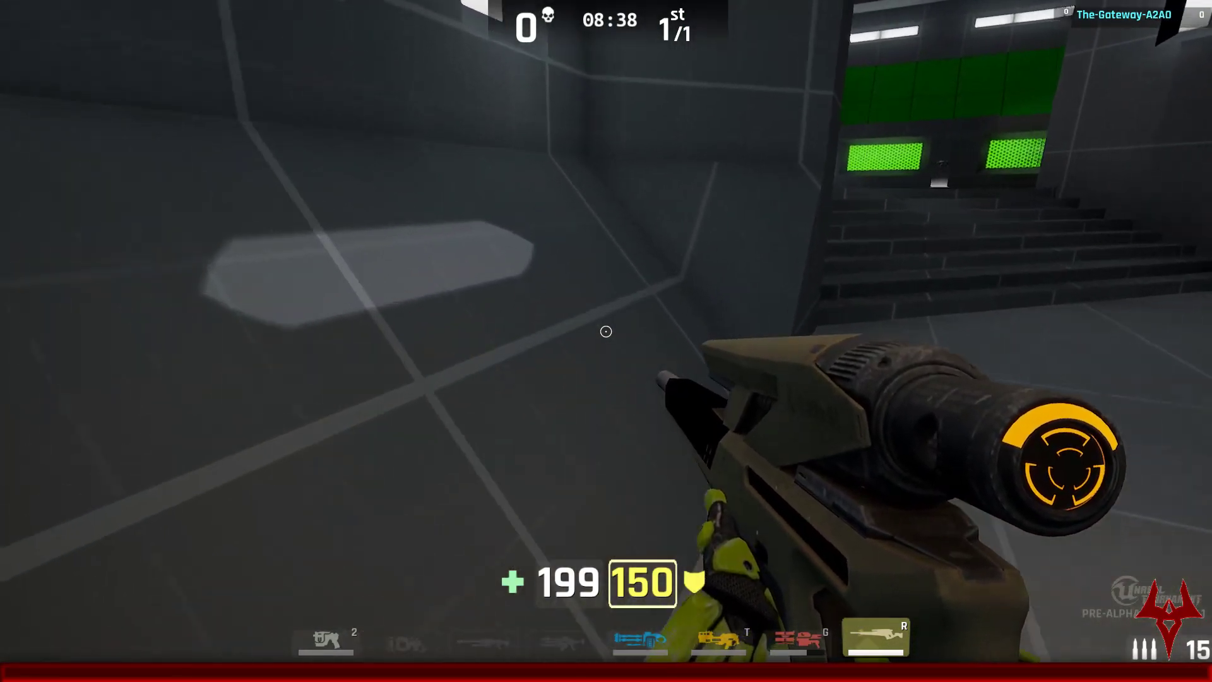
pyautogui.press('w')
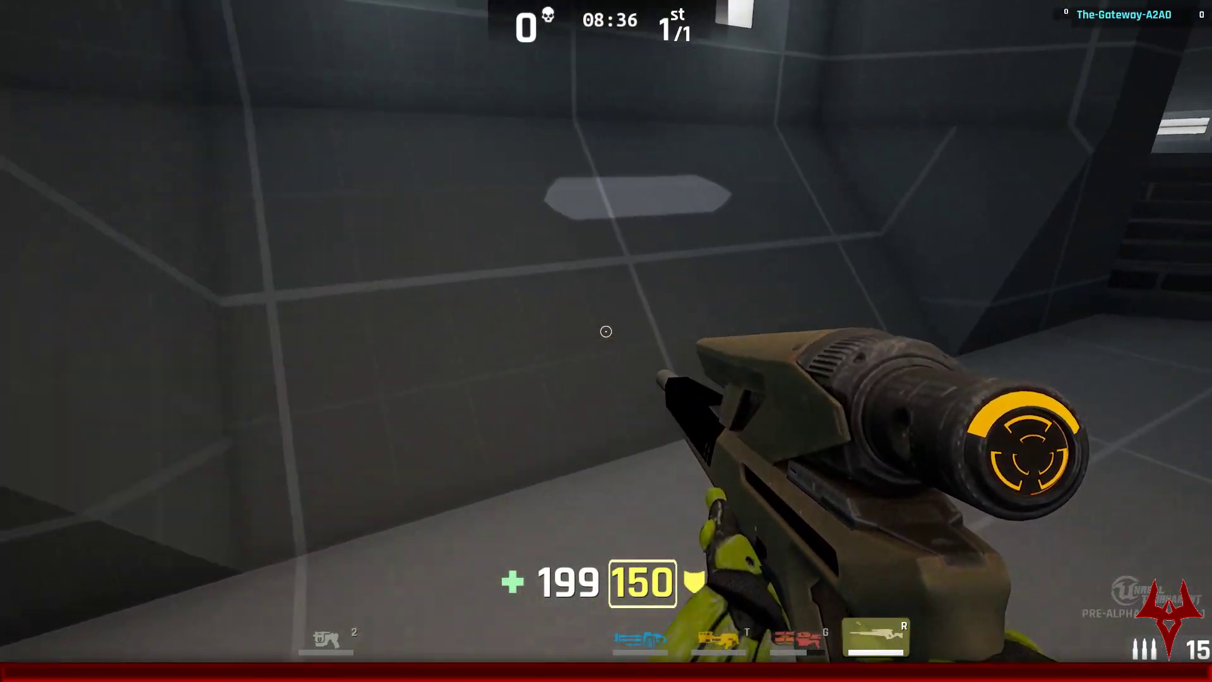
pyautogui.press('w')
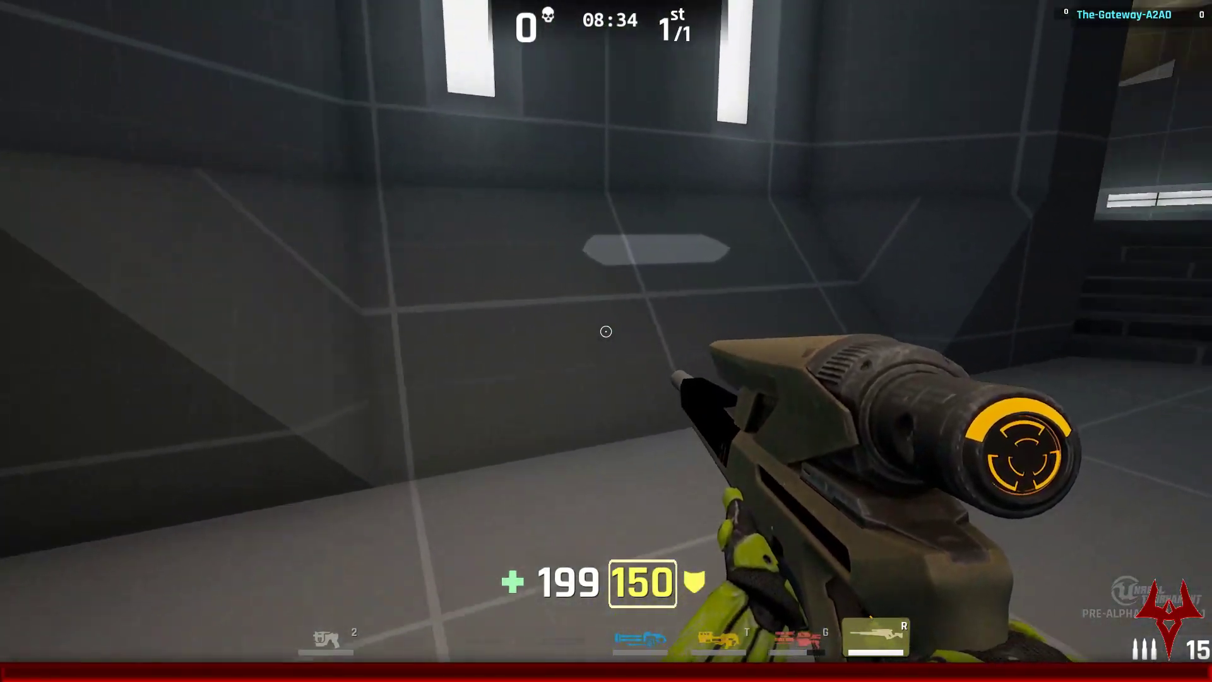
pyautogui.press('w')
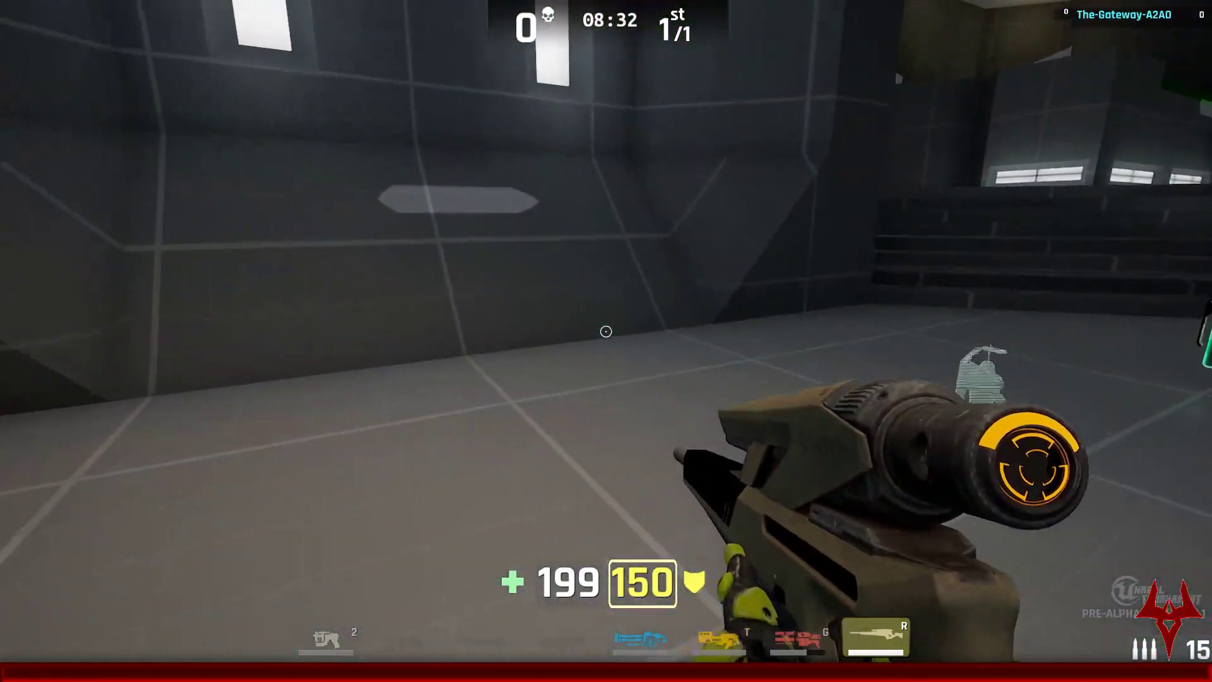
pyautogui.press('w')
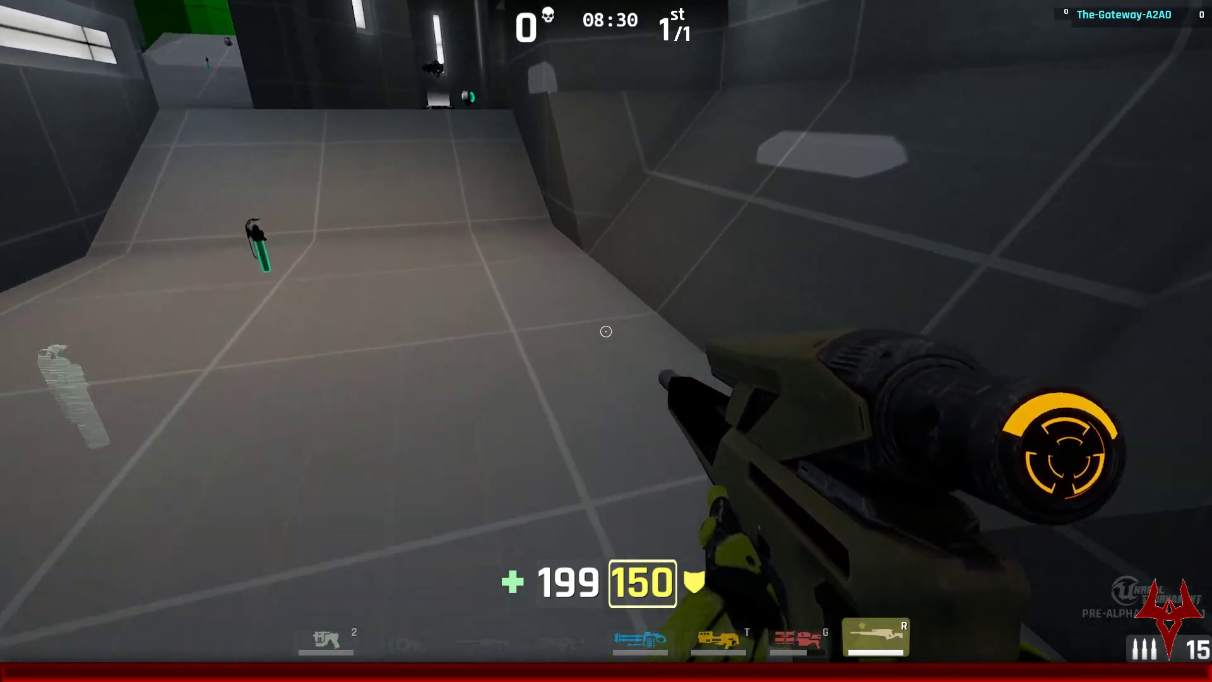
pyautogui.press('w')
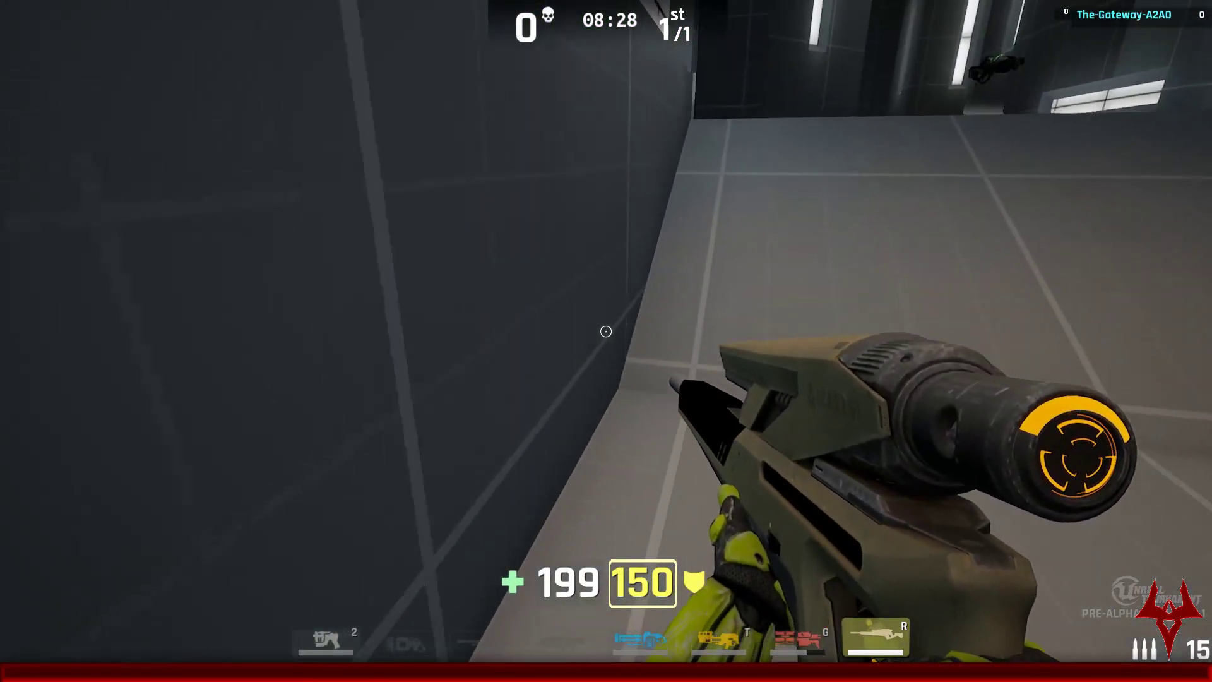
pyautogui.press('w')
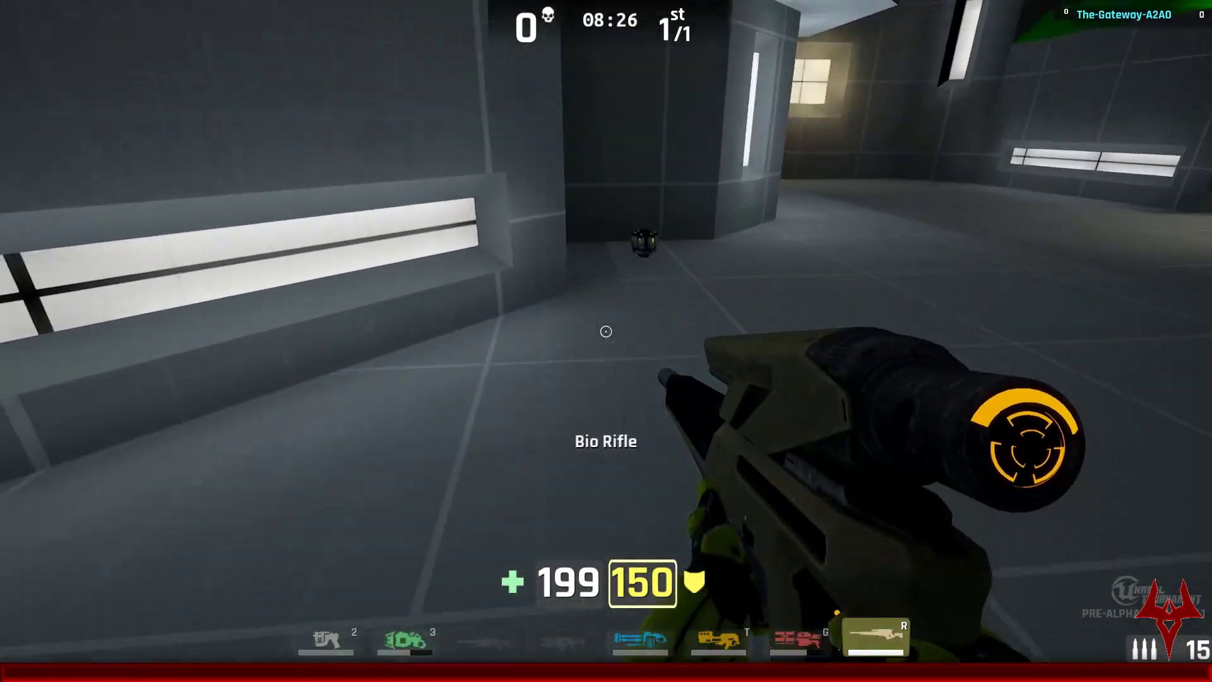
pyautogui.press('w')
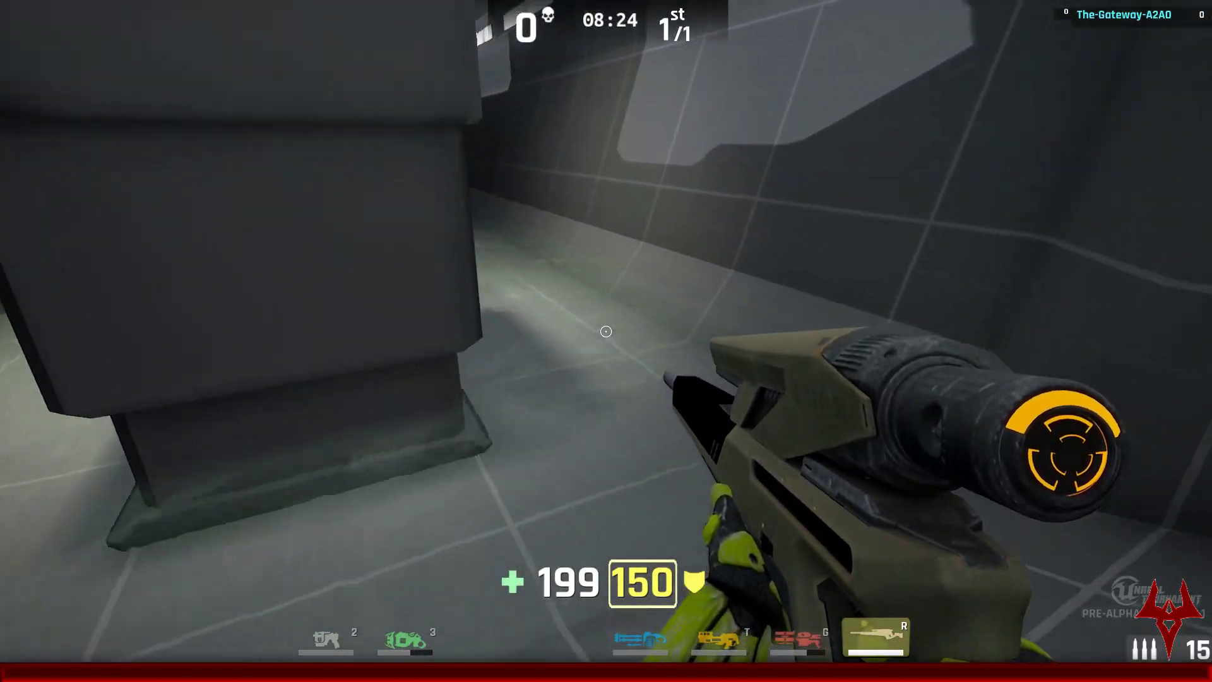
pyautogui.press('w')
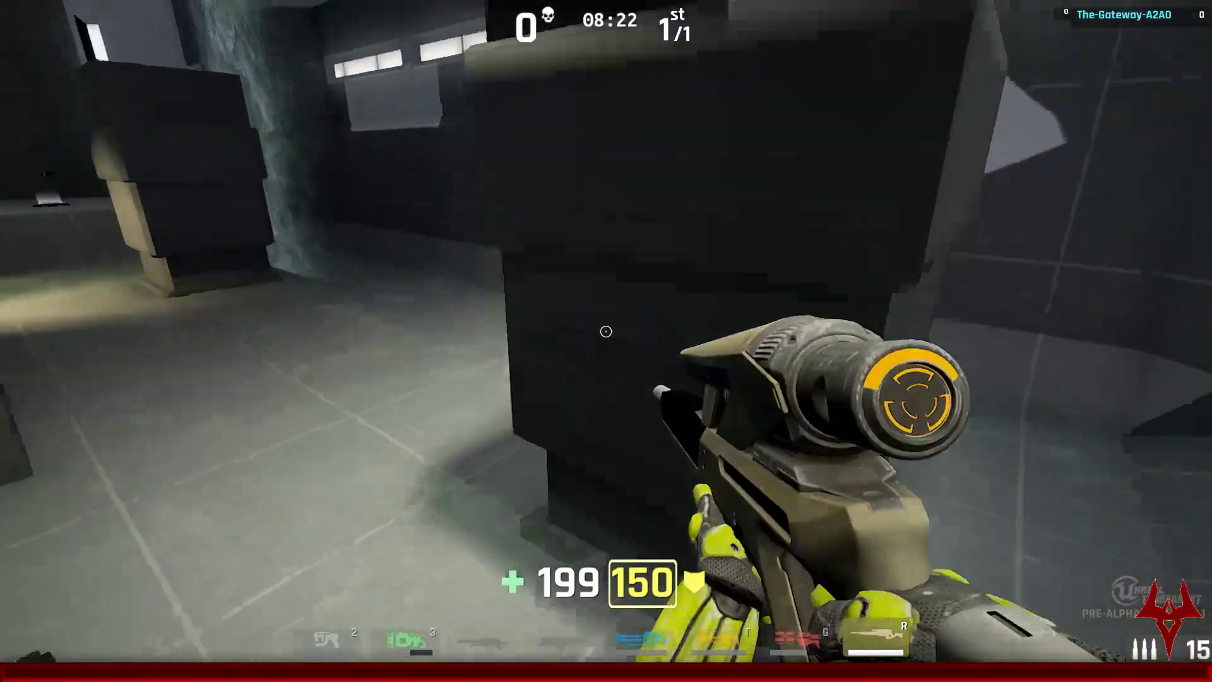
pyautogui.press('w')
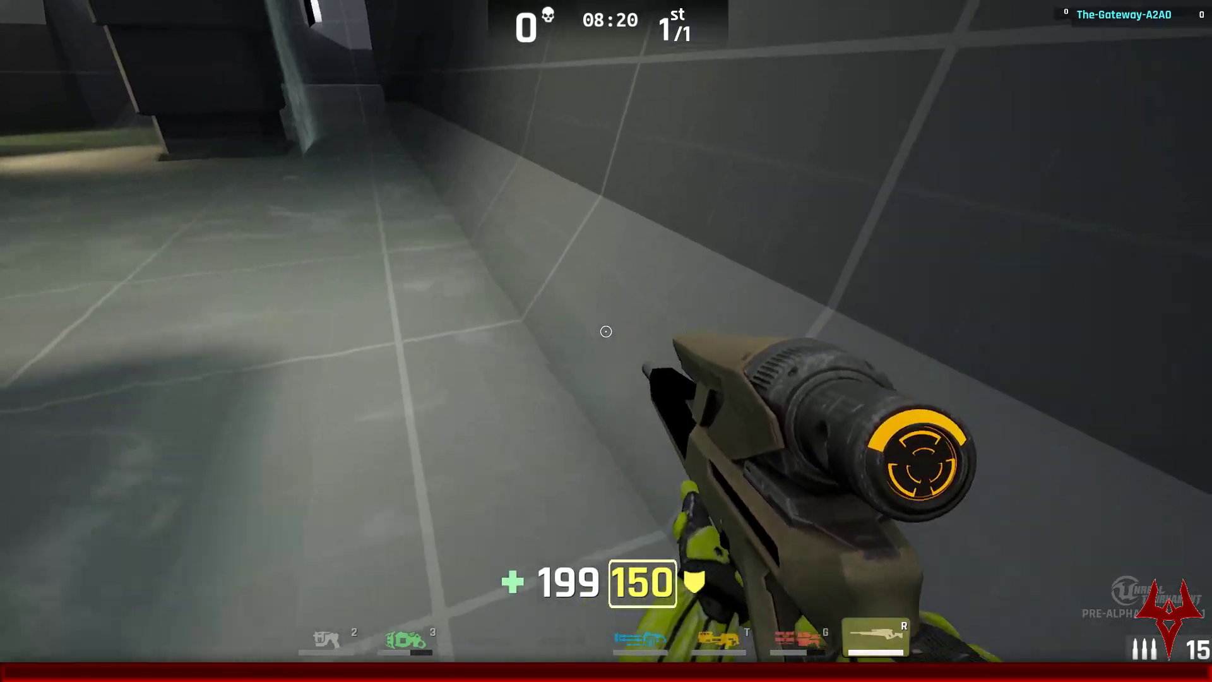
pyautogui.press('w')
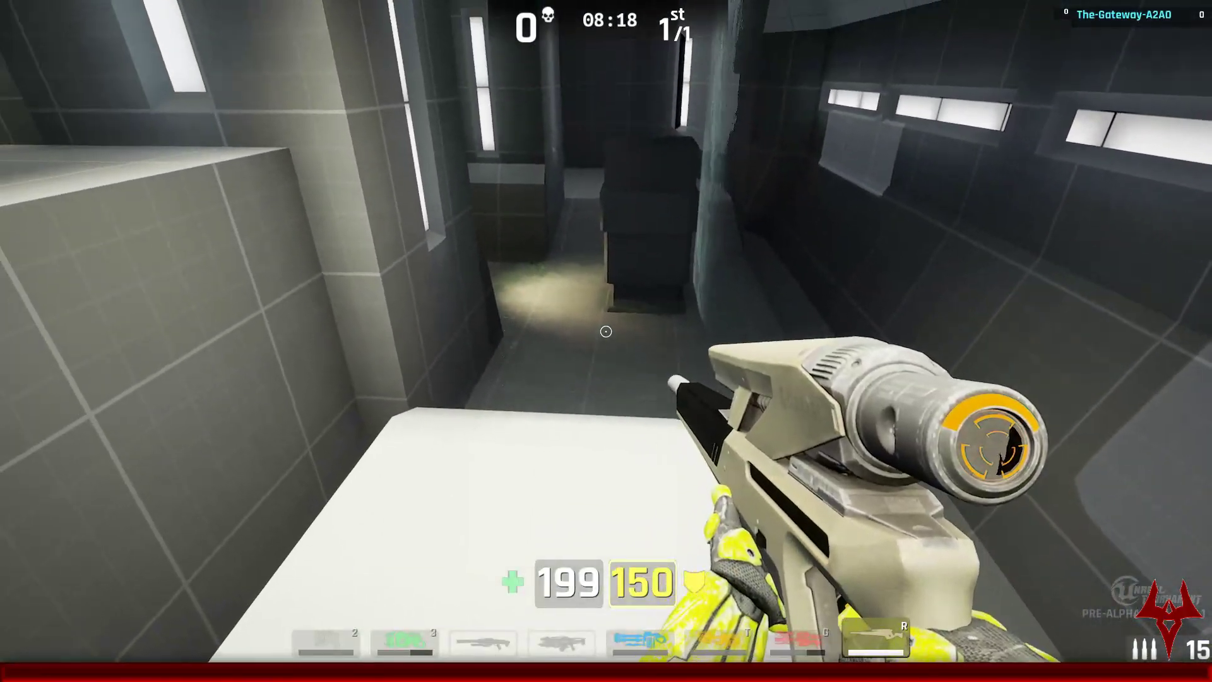
pyautogui.press('w')
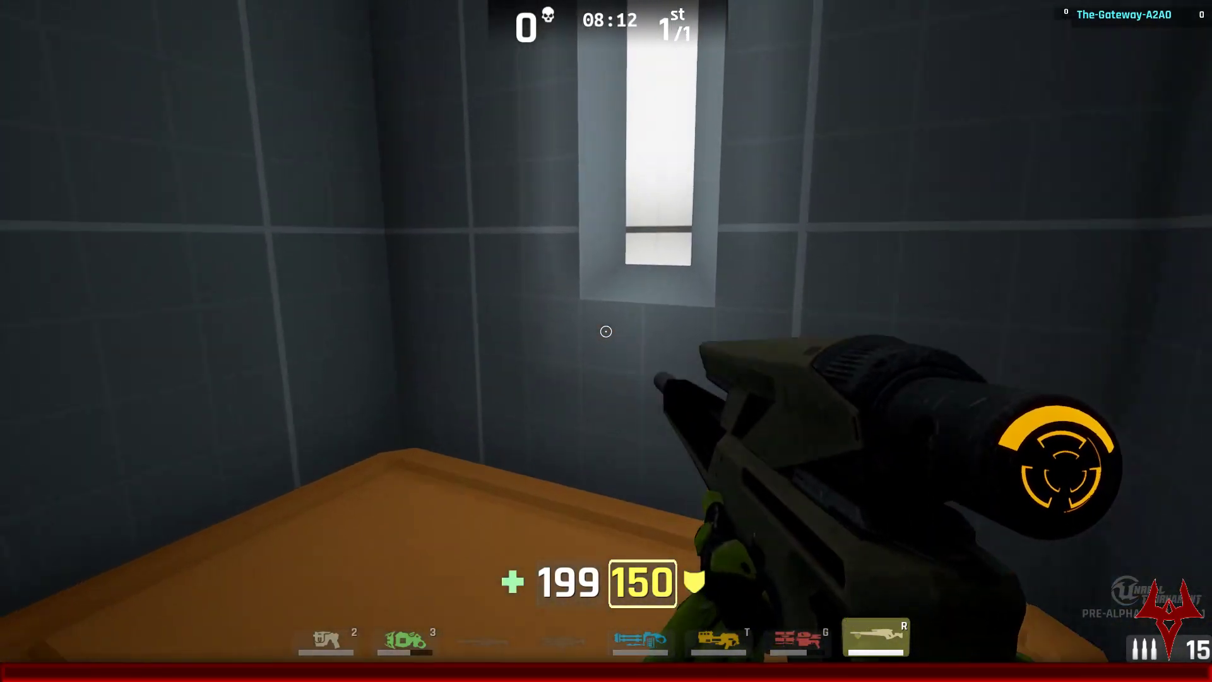
pyautogui.press('w')
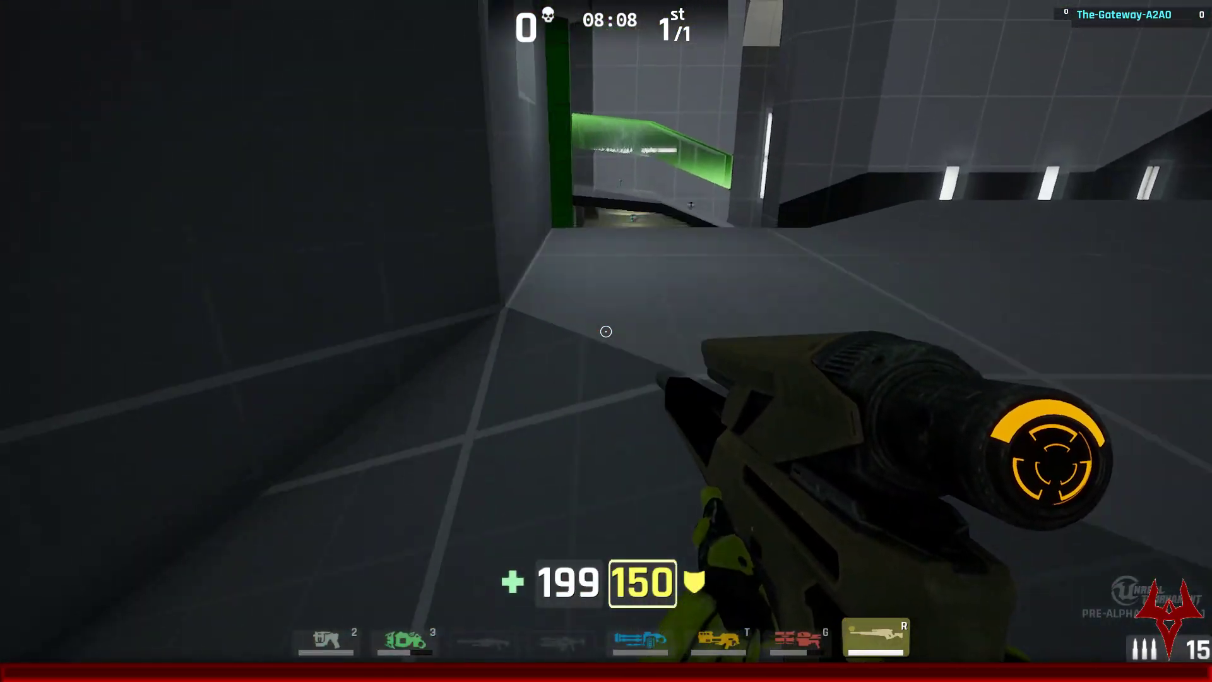
pyautogui.press('w')
pyautogui.press('w')
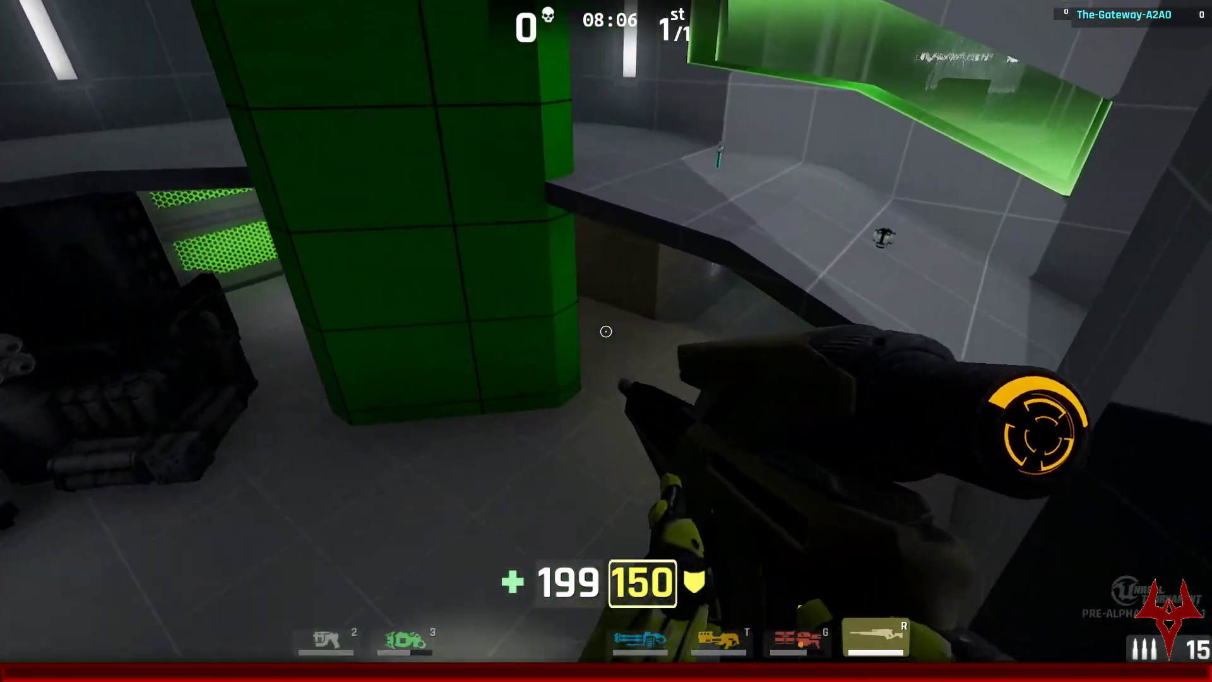
pyautogui.press('w')
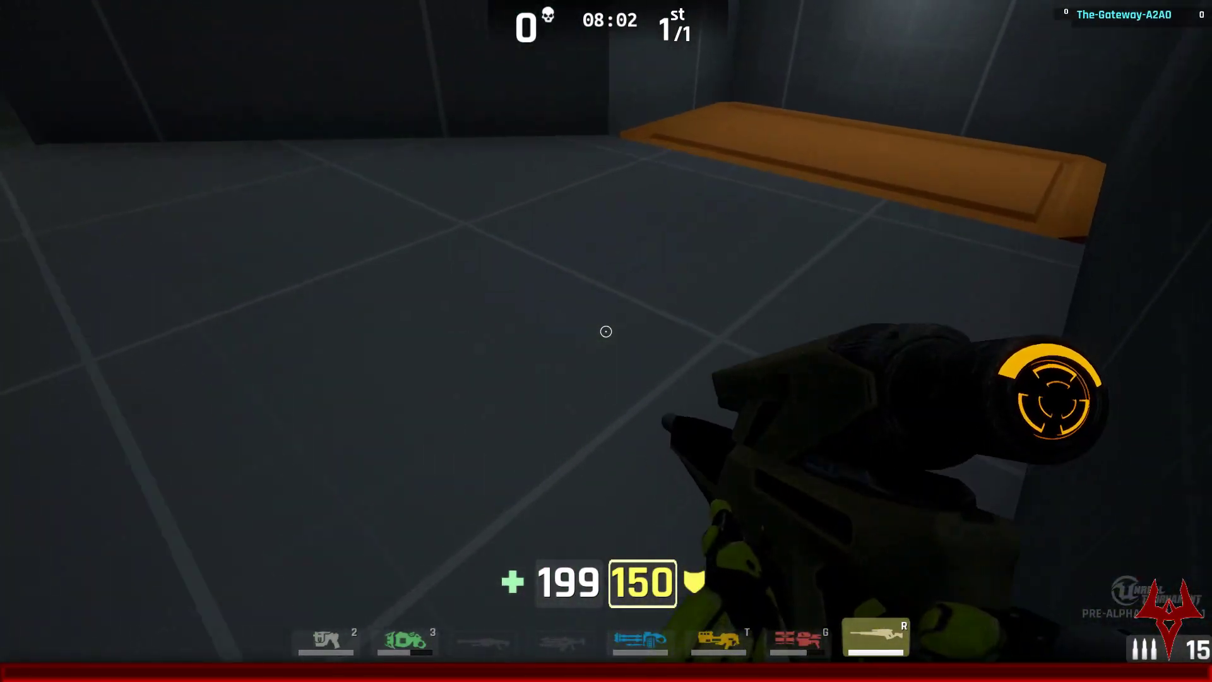
pyautogui.press('w')
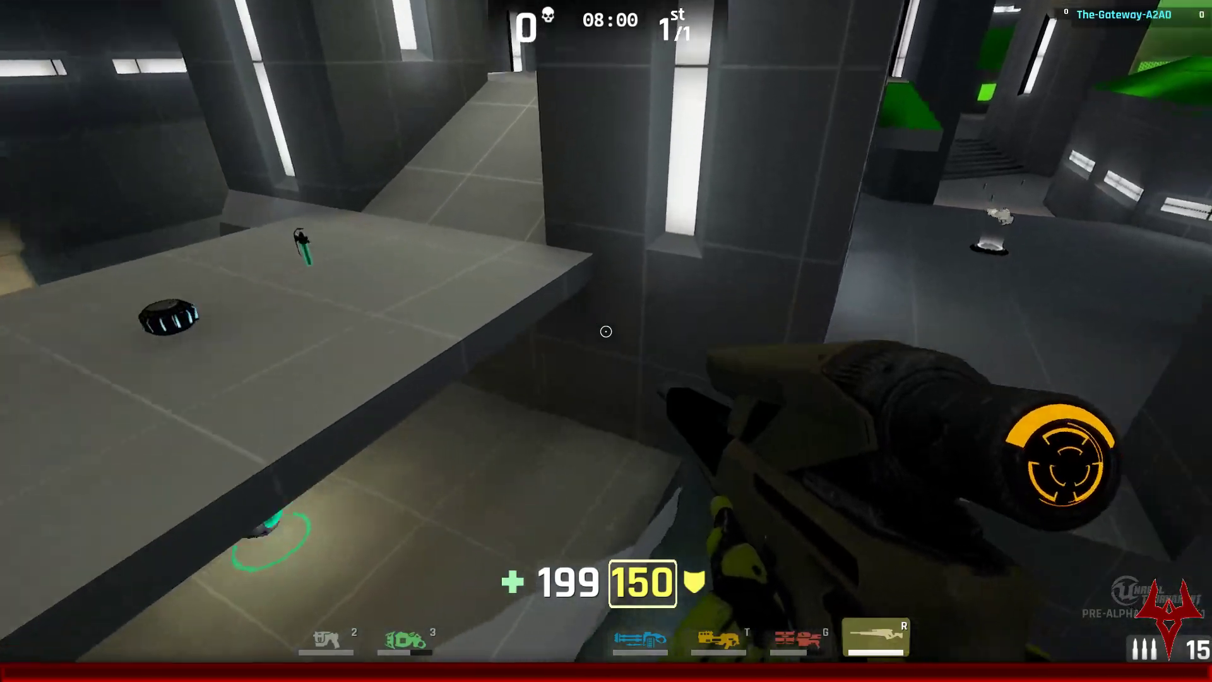
pyautogui.press('w')
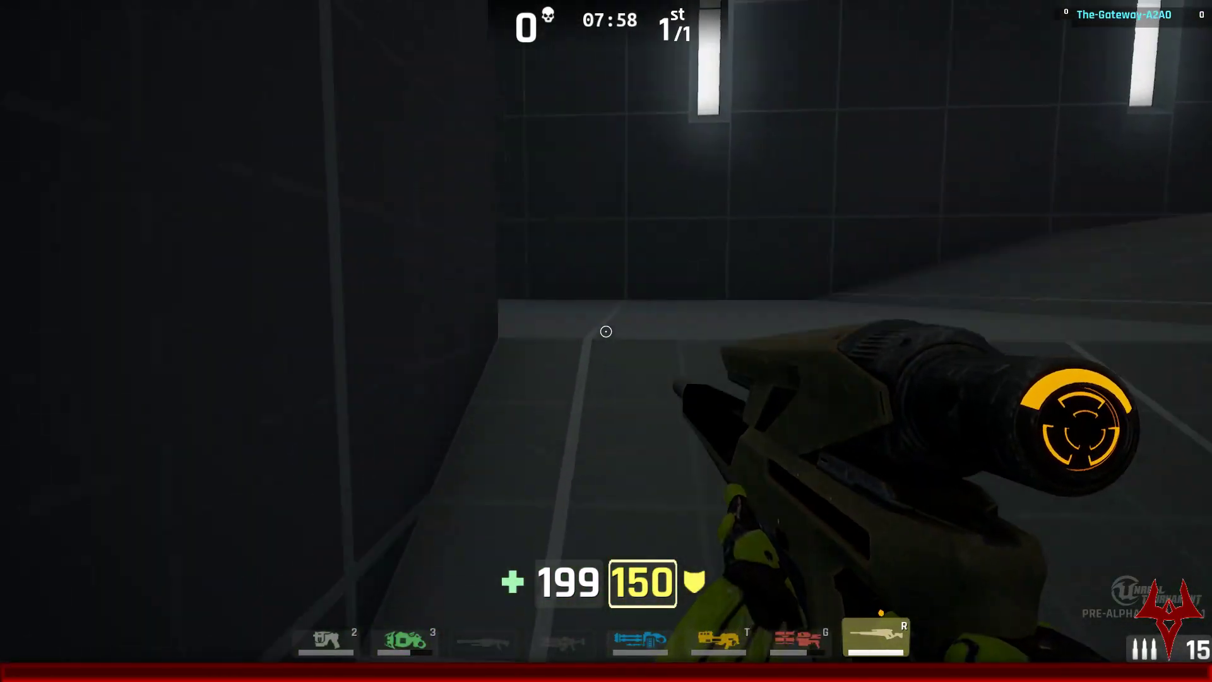
pyautogui.press('w')
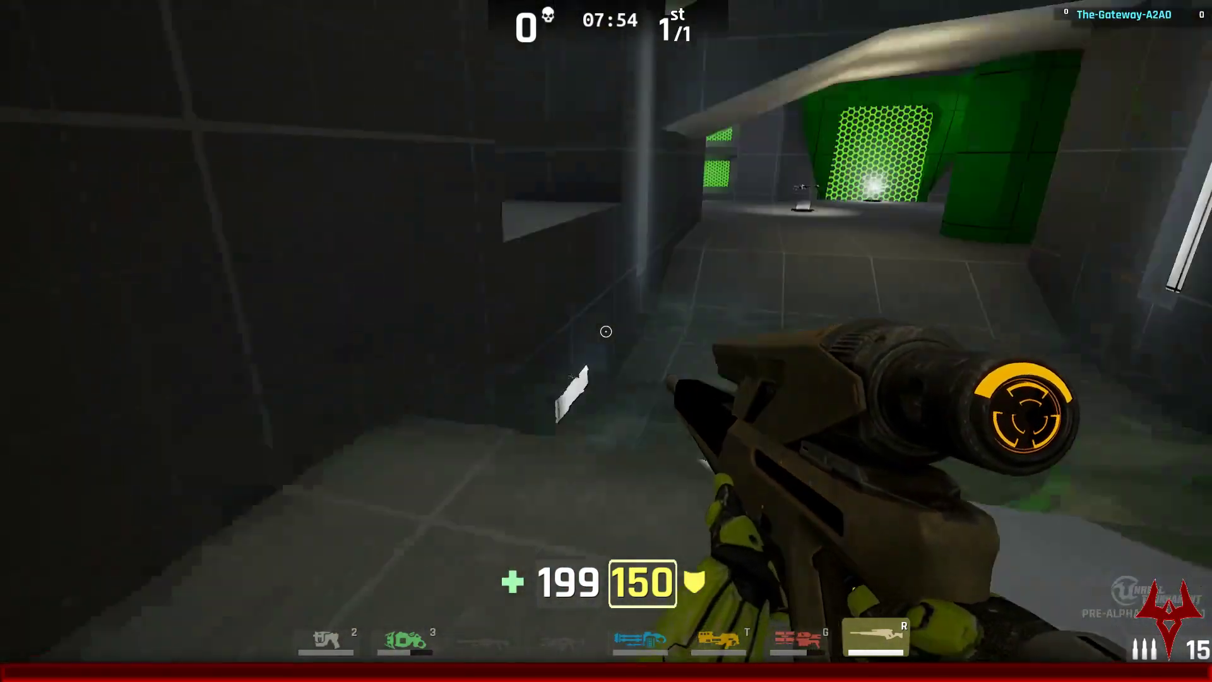
pyautogui.click(607, 332)
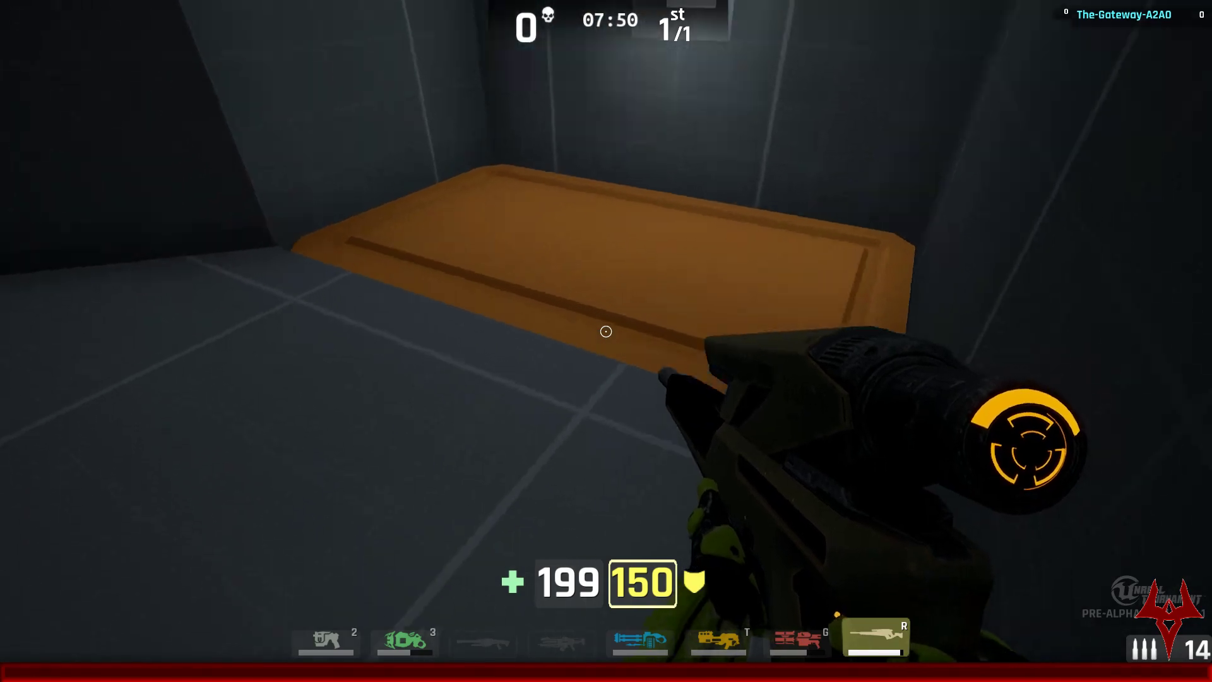
pyautogui.press('w')
pyautogui.press('w')
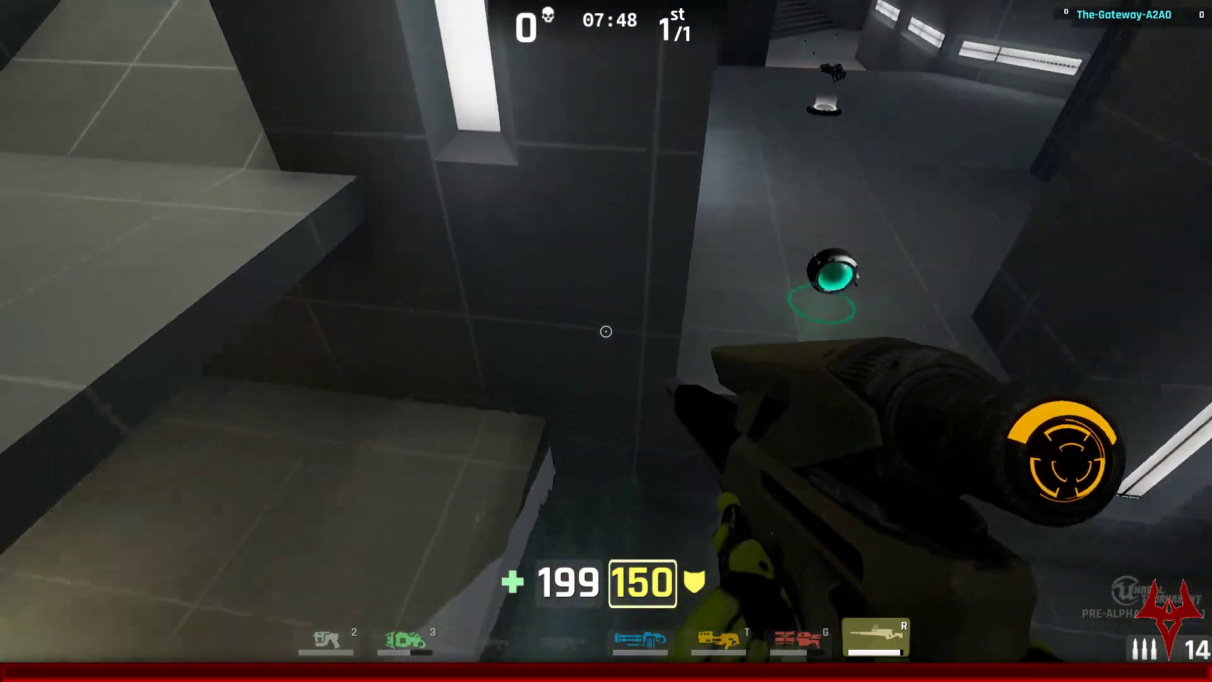
pyautogui.press('w')
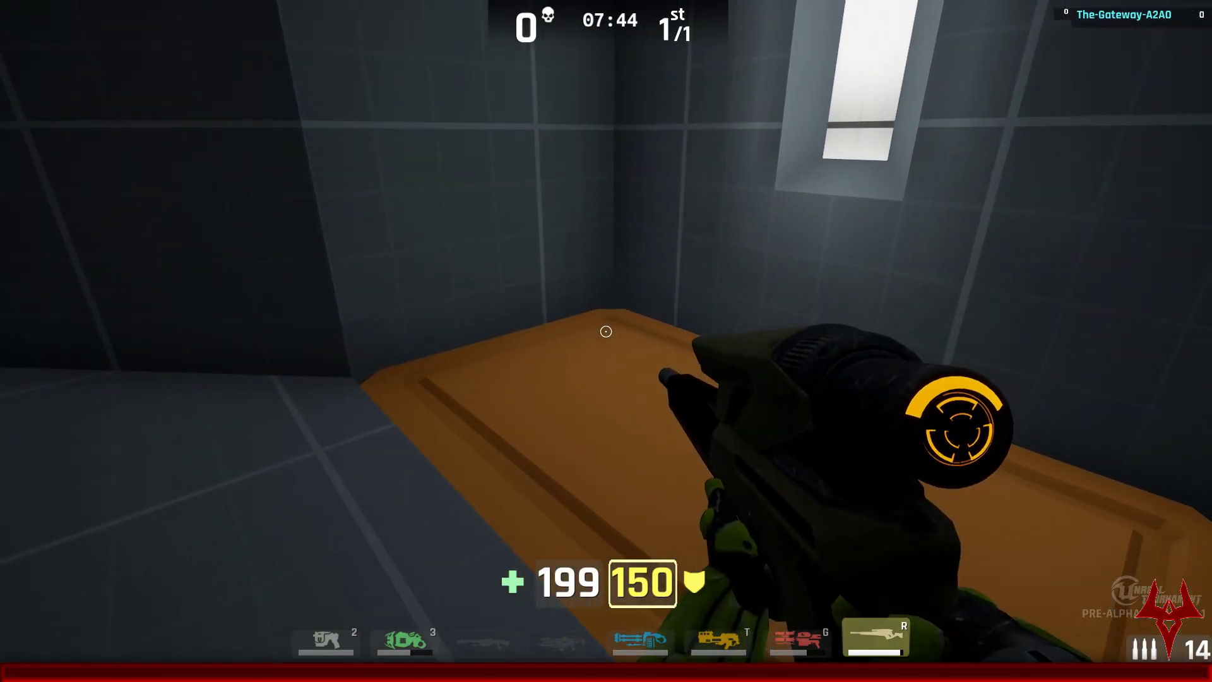
pyautogui.press('w')
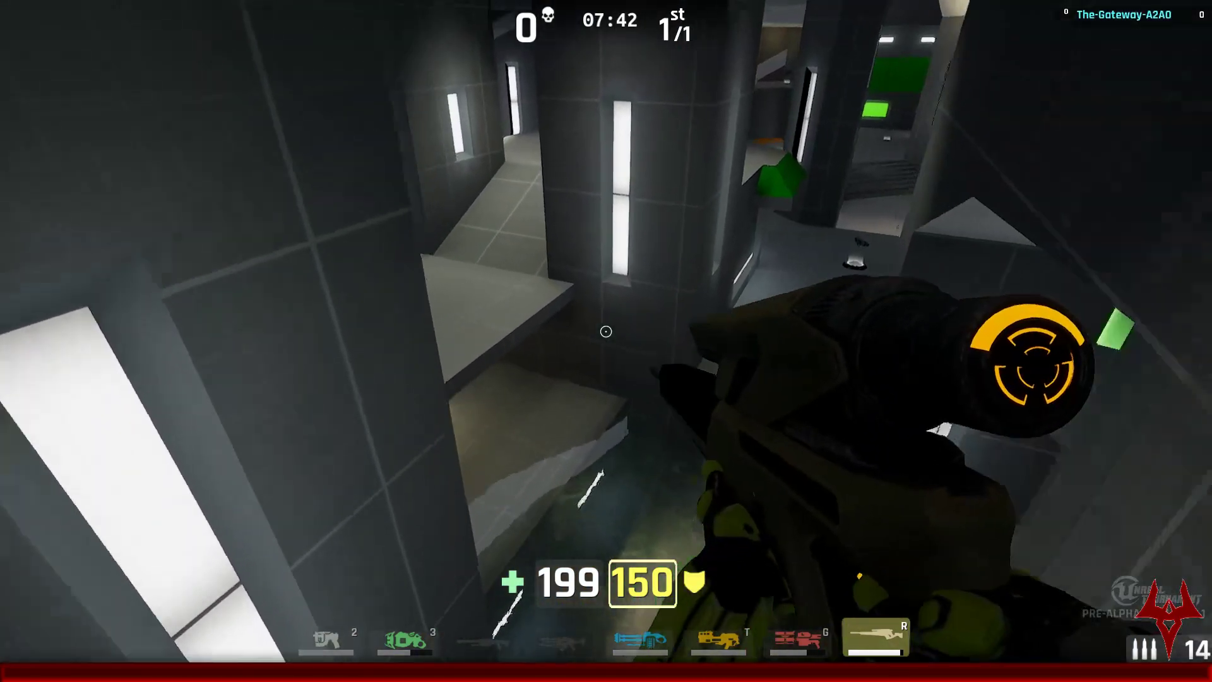
pyautogui.press('w')
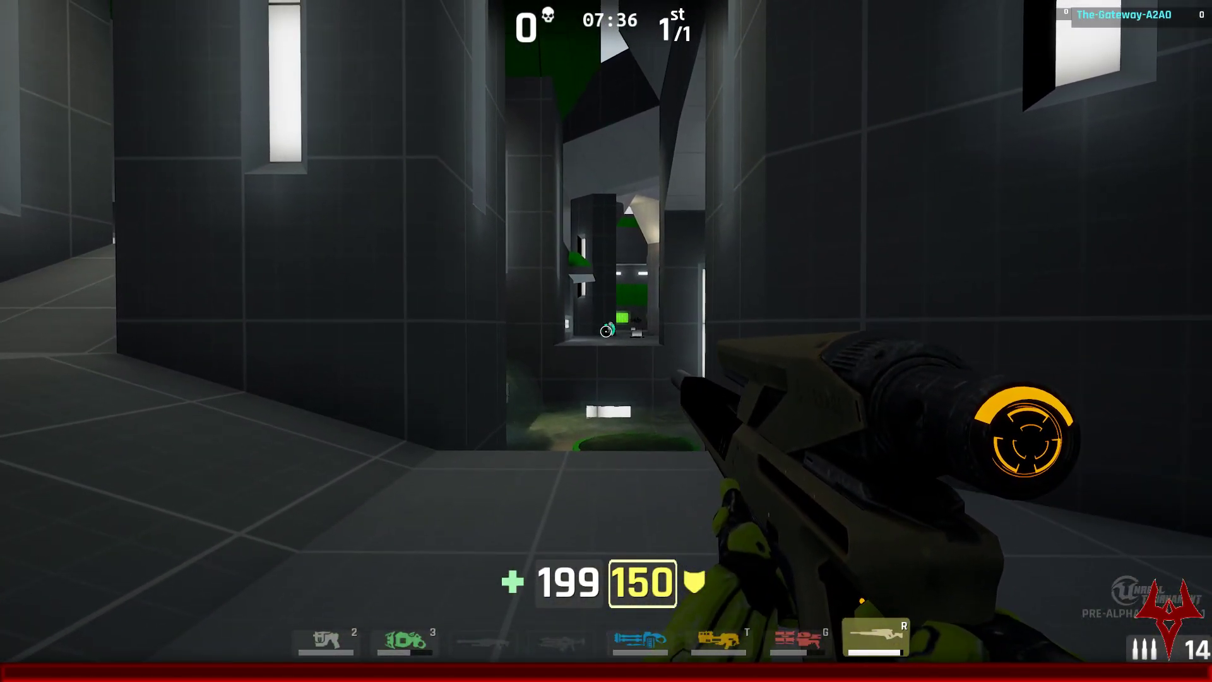
pyautogui.press('w')
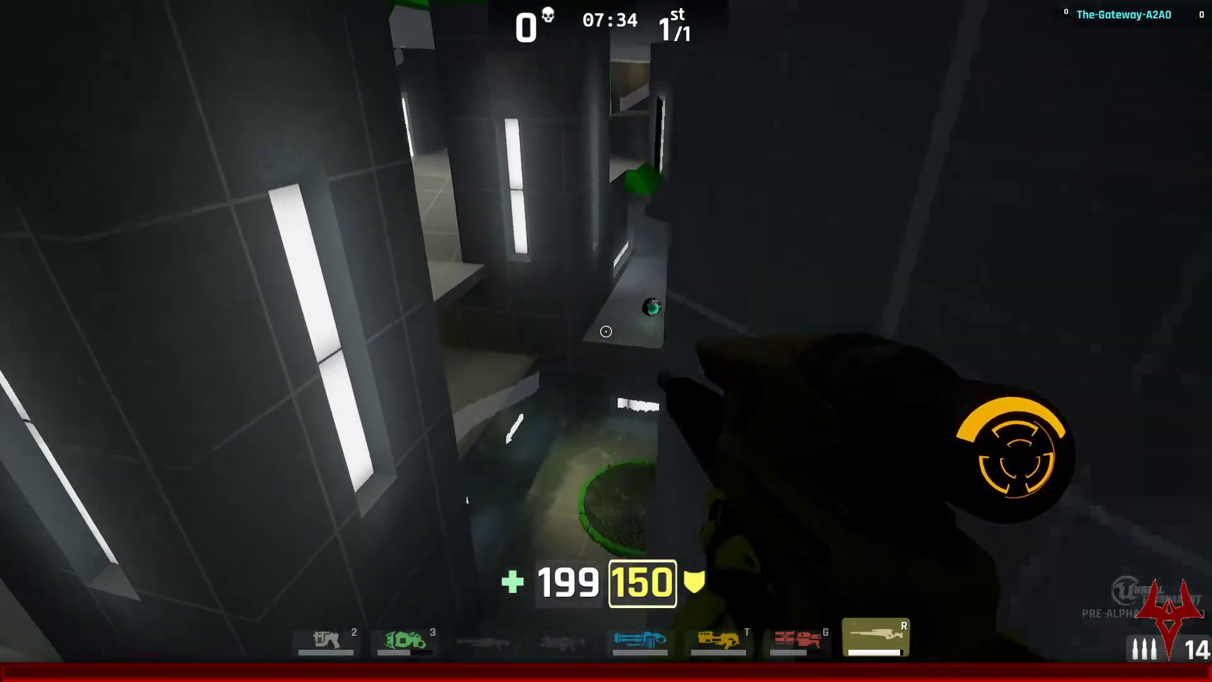
pyautogui.press('w')
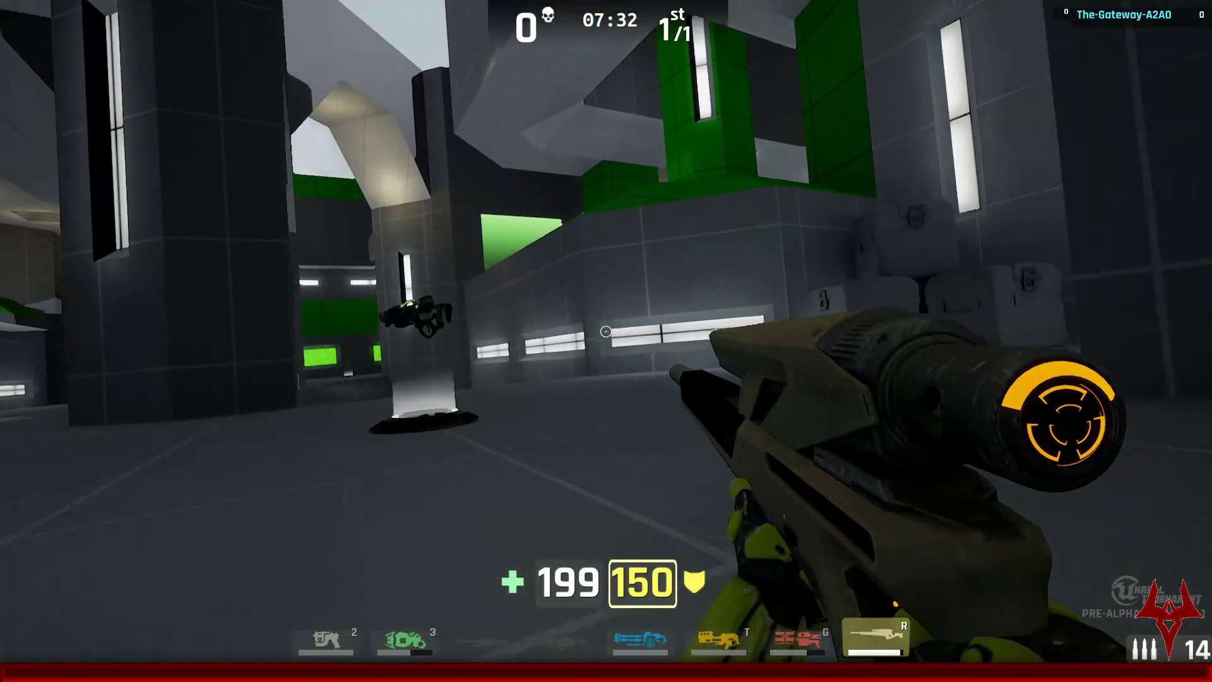
pyautogui.press('w')
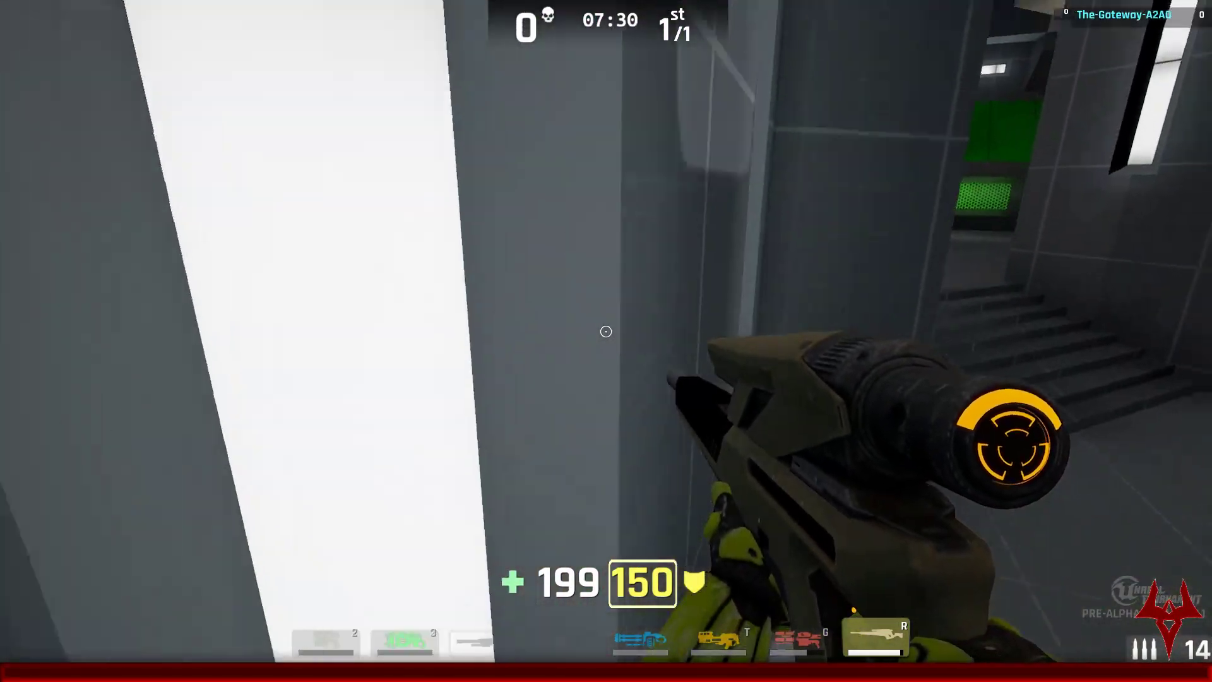
pyautogui.press('w')
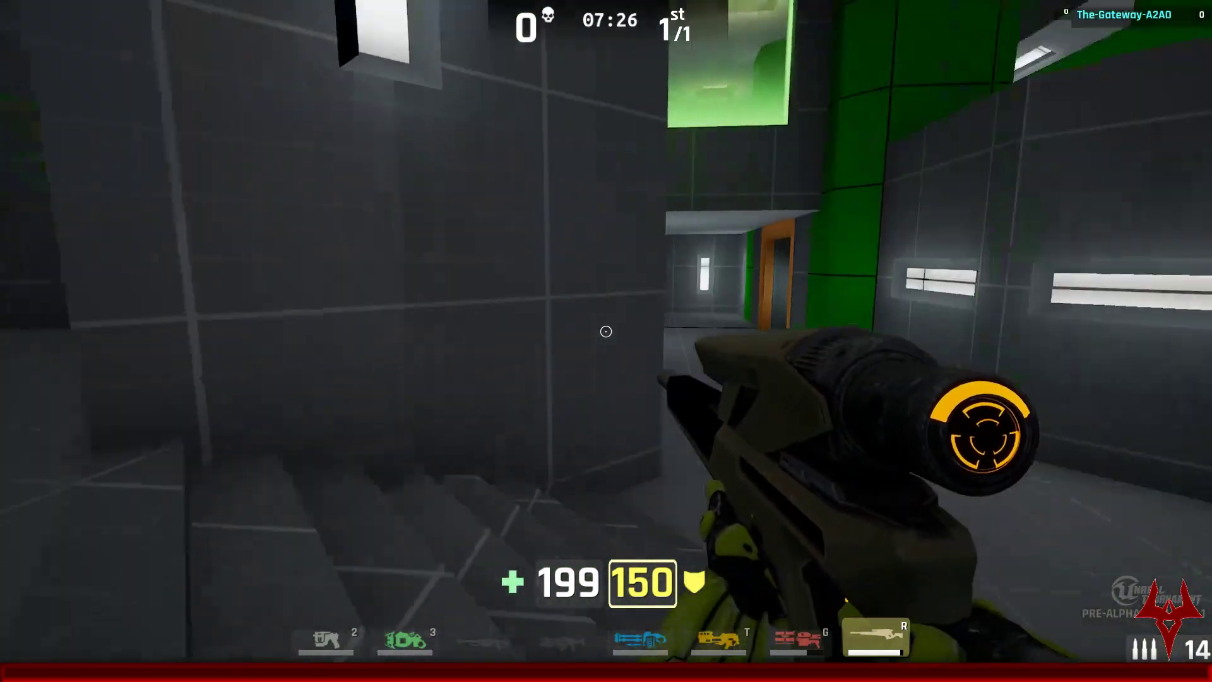
pyautogui.press('w')
pyautogui.press('w')
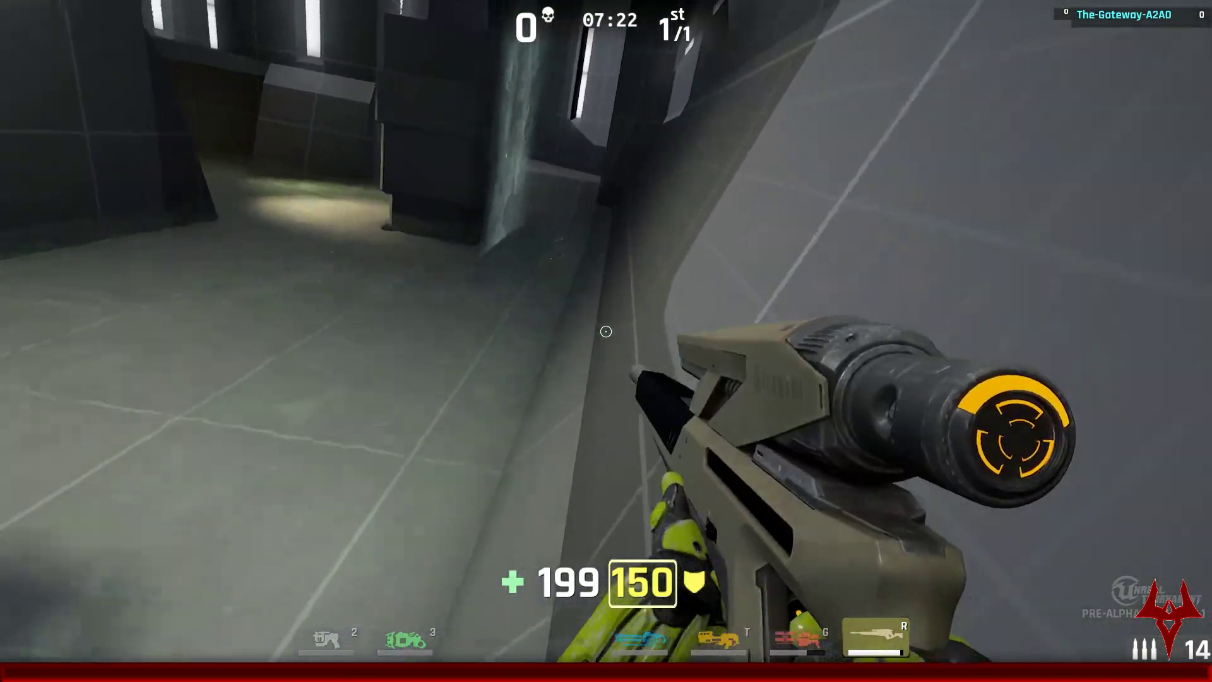
pyautogui.press('w')
pyautogui.press('w')
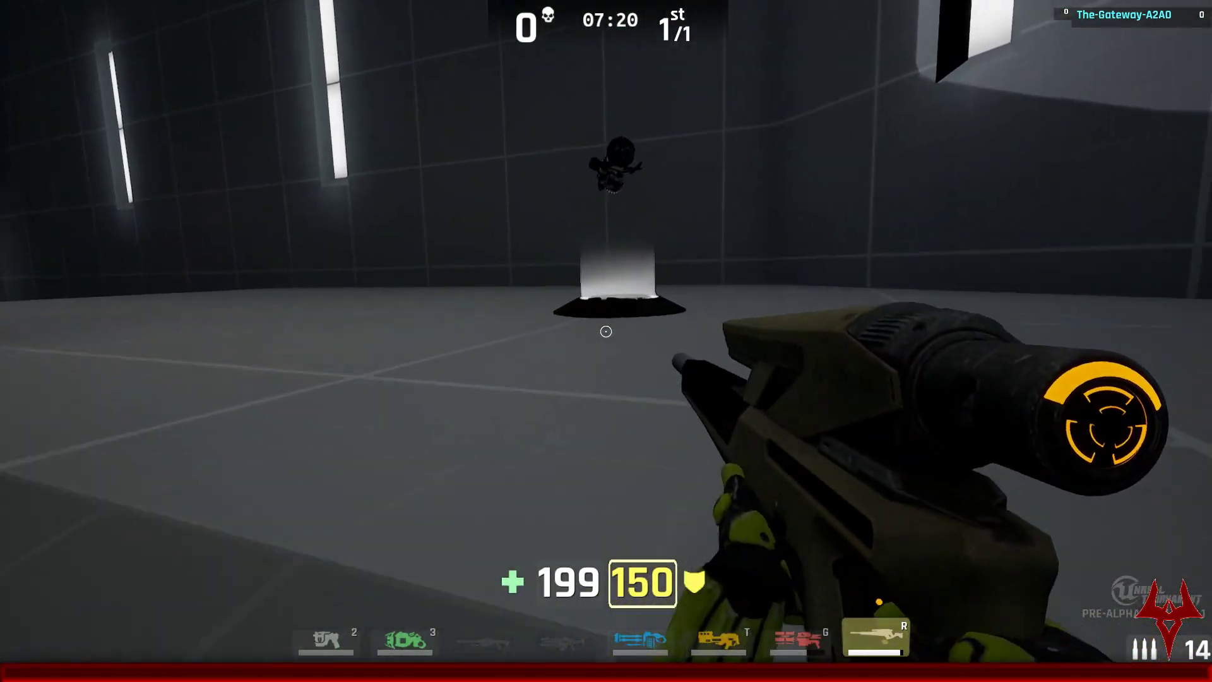
pyautogui.press('w')
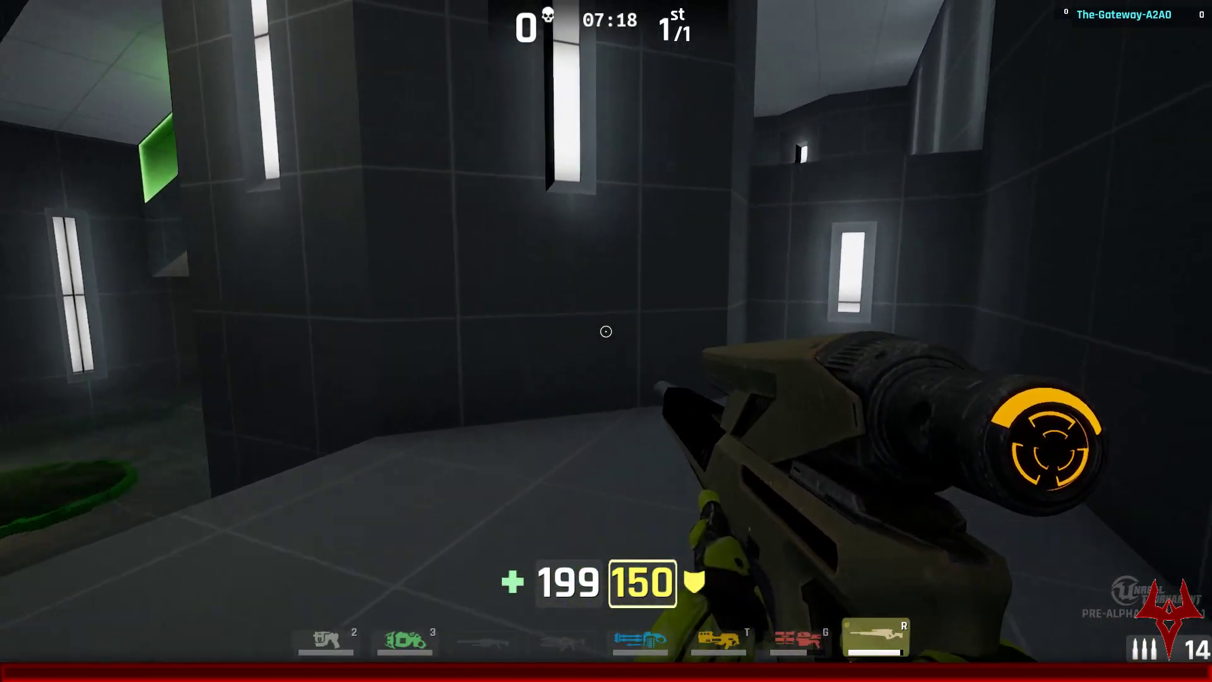
pyautogui.press('w')
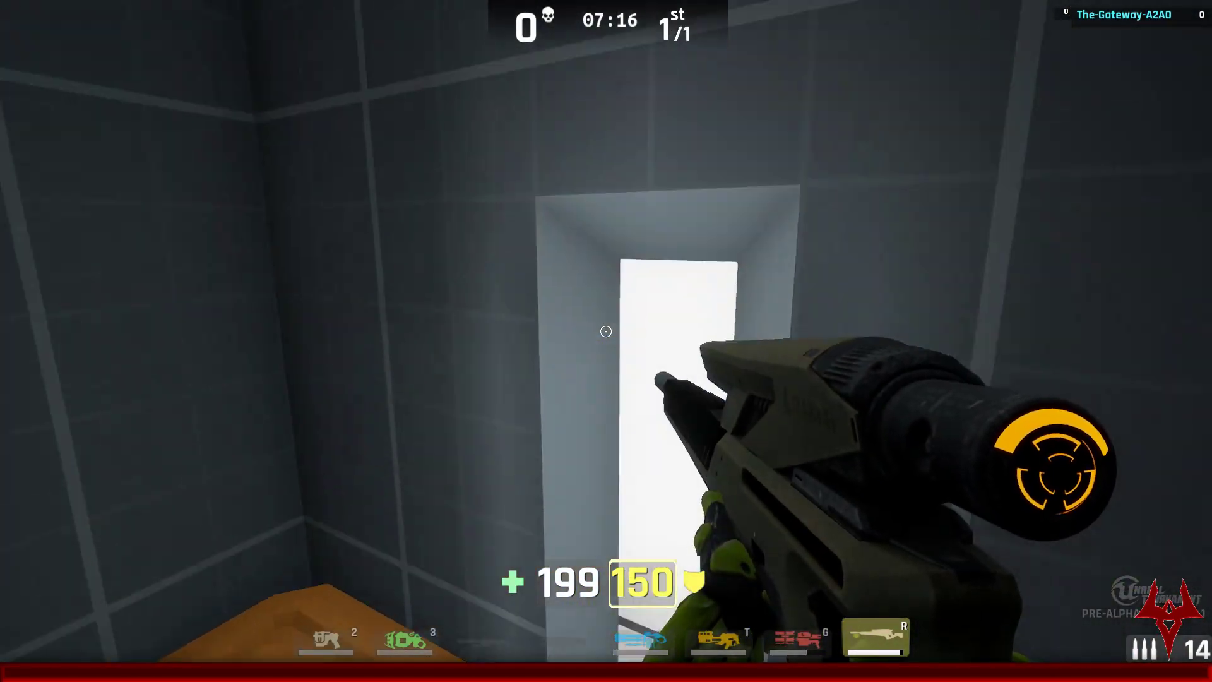
pyautogui.press('s')
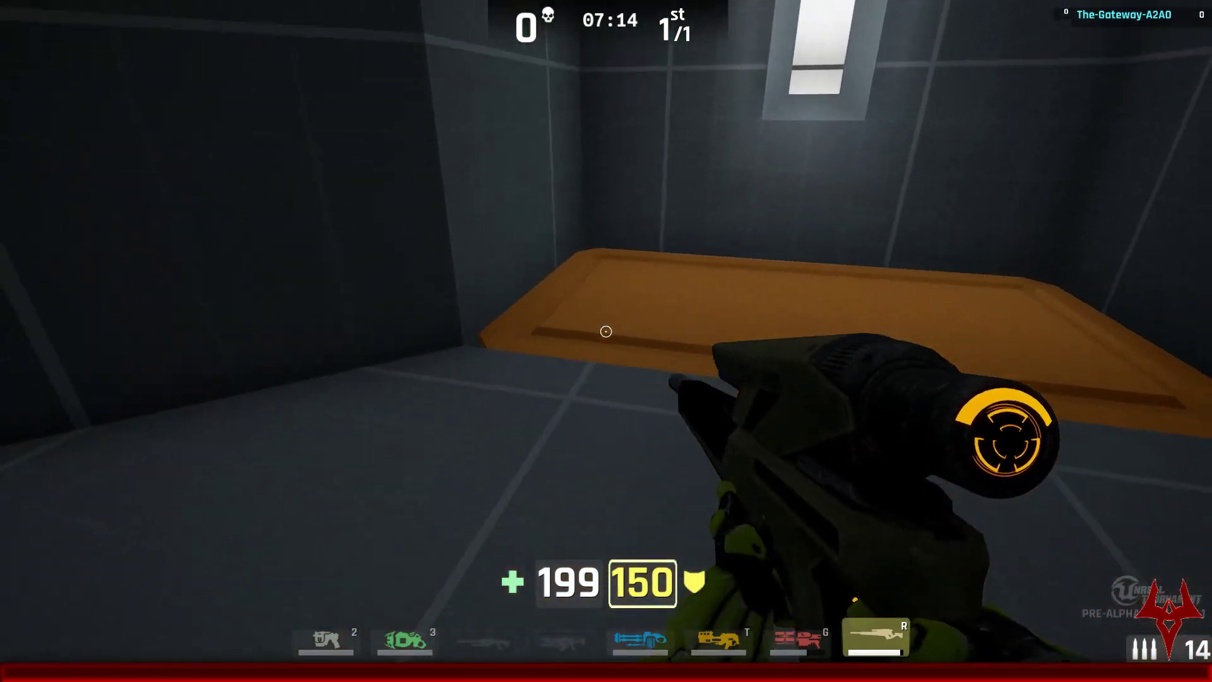
pyautogui.press('w')
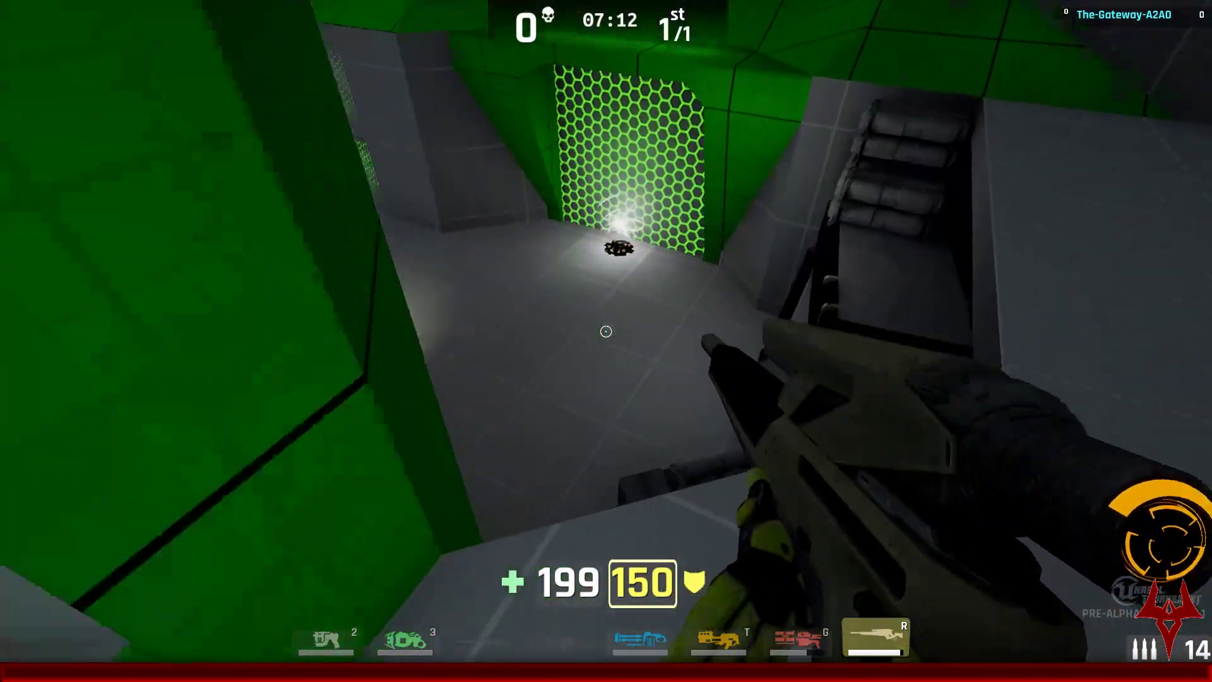
pyautogui.press('w')
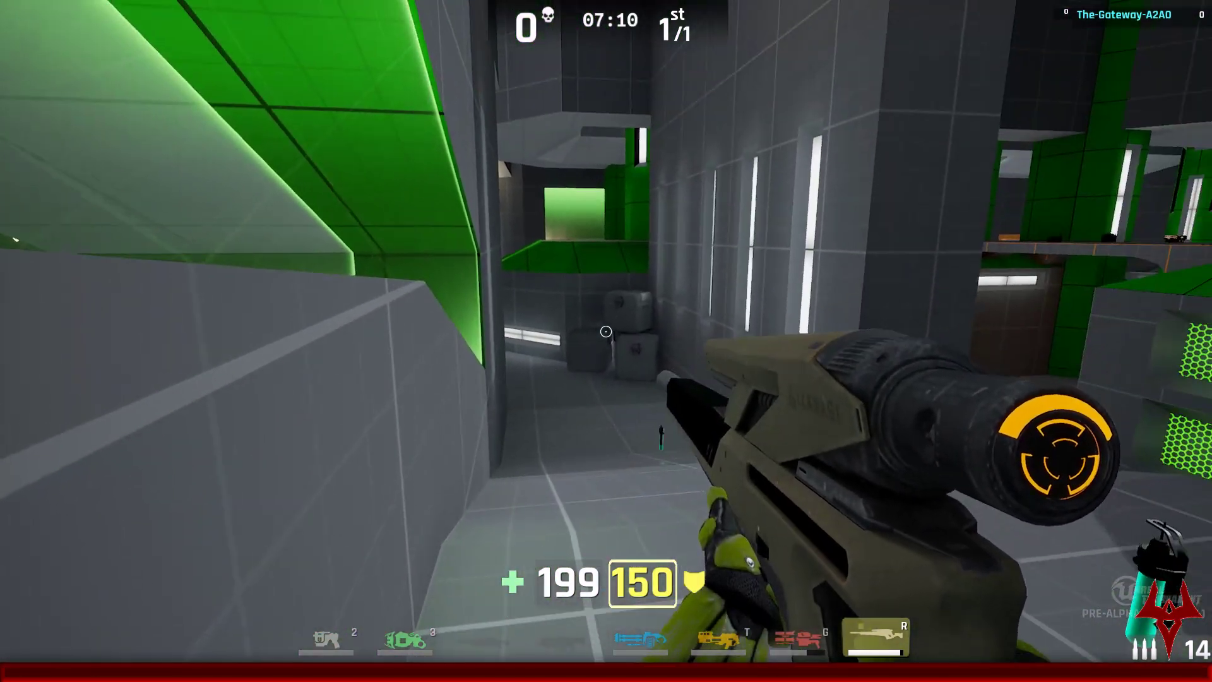
pyautogui.press('w')
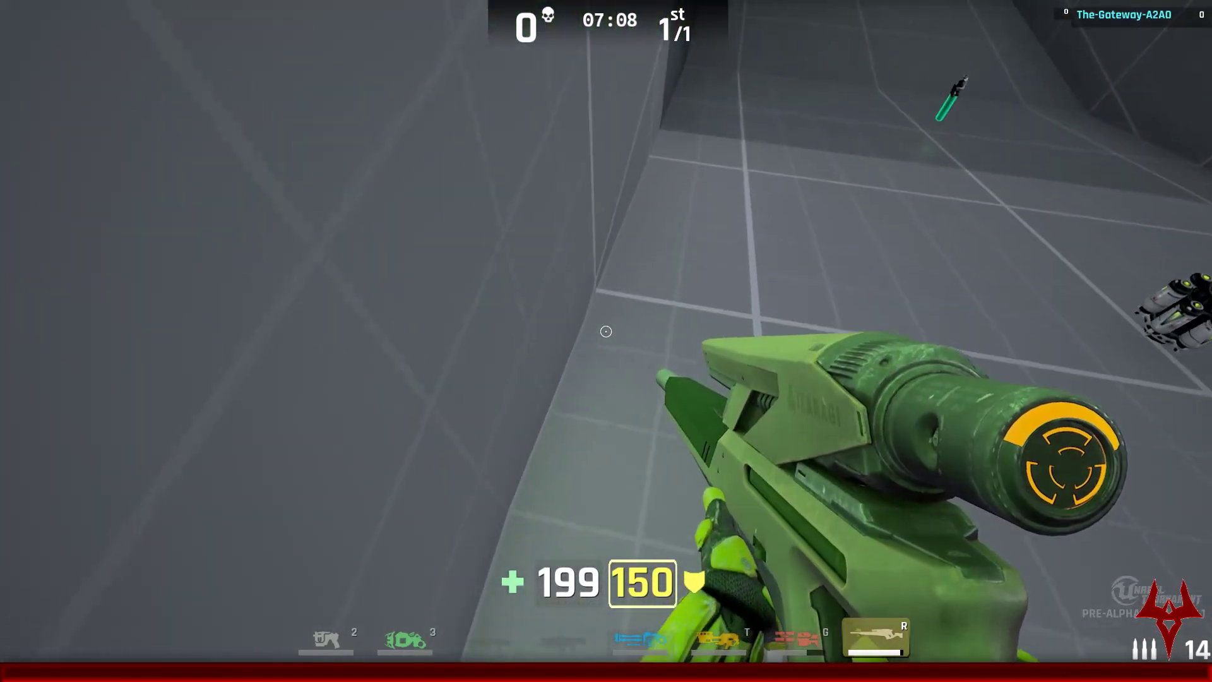
pyautogui.press('w')
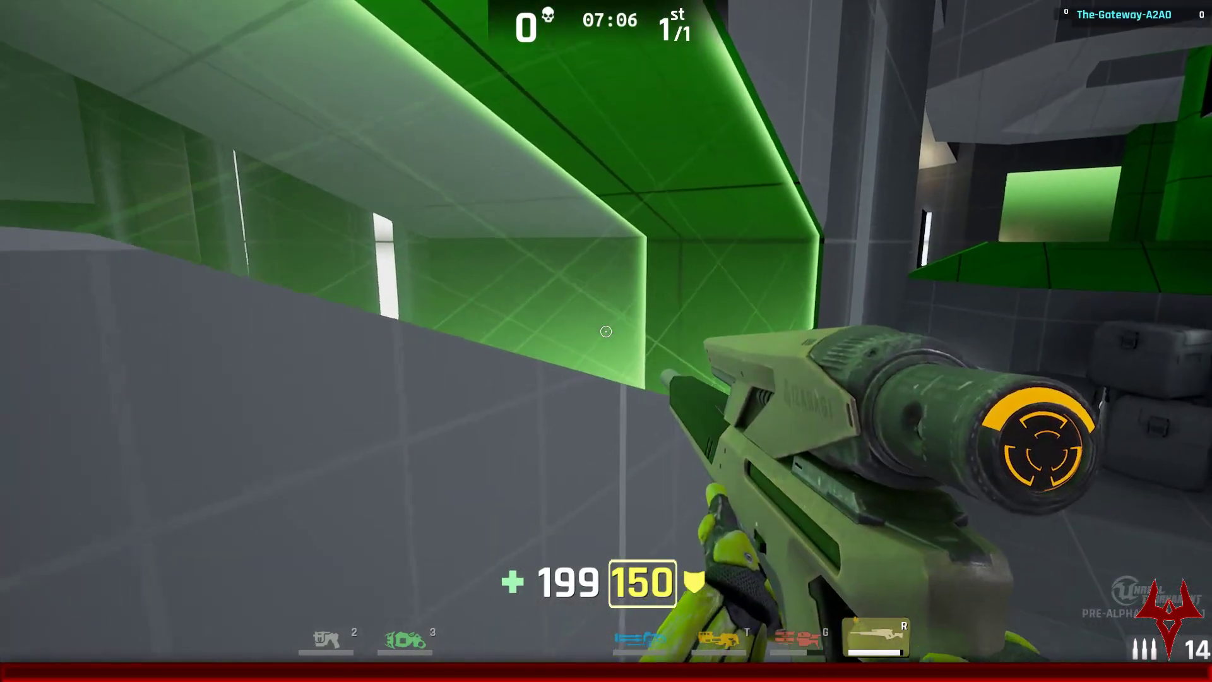
pyautogui.press('space')
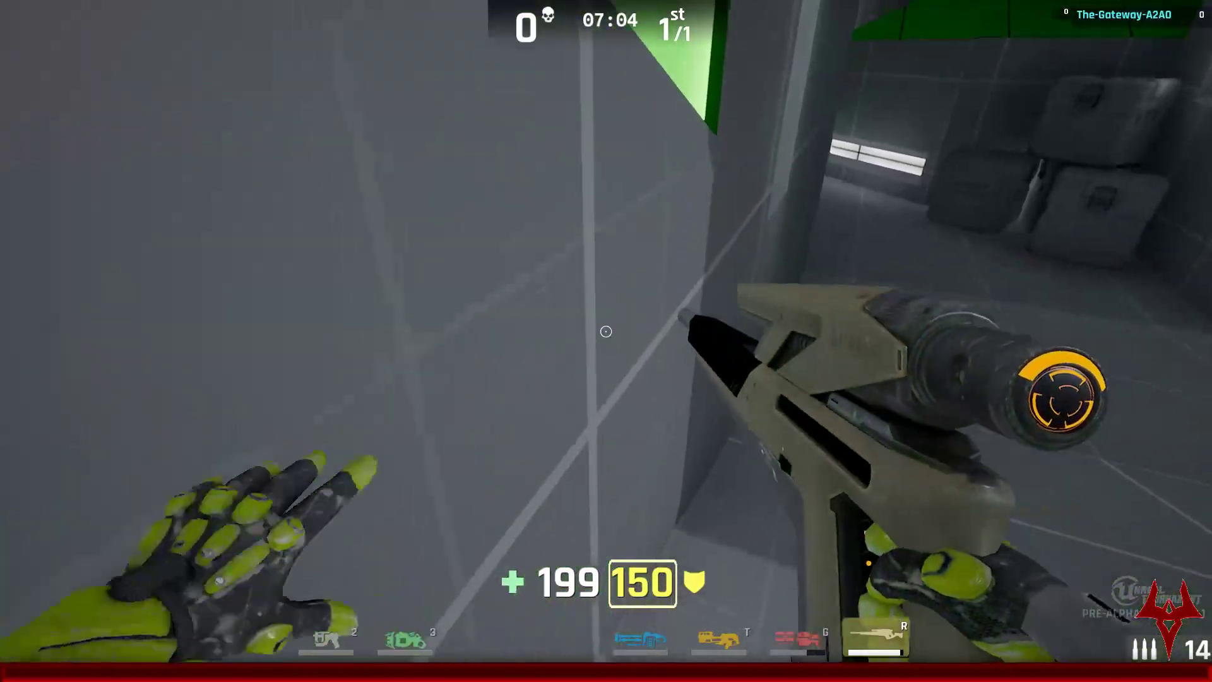
pyautogui.press('w')
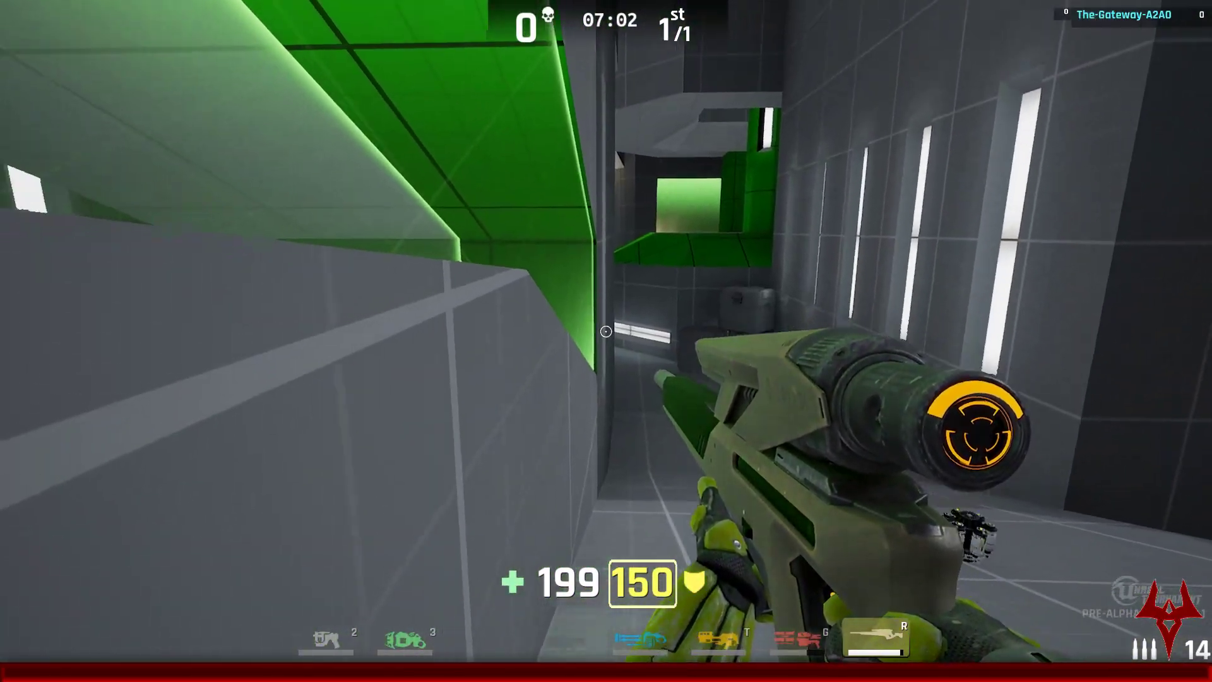
pyautogui.press('w')
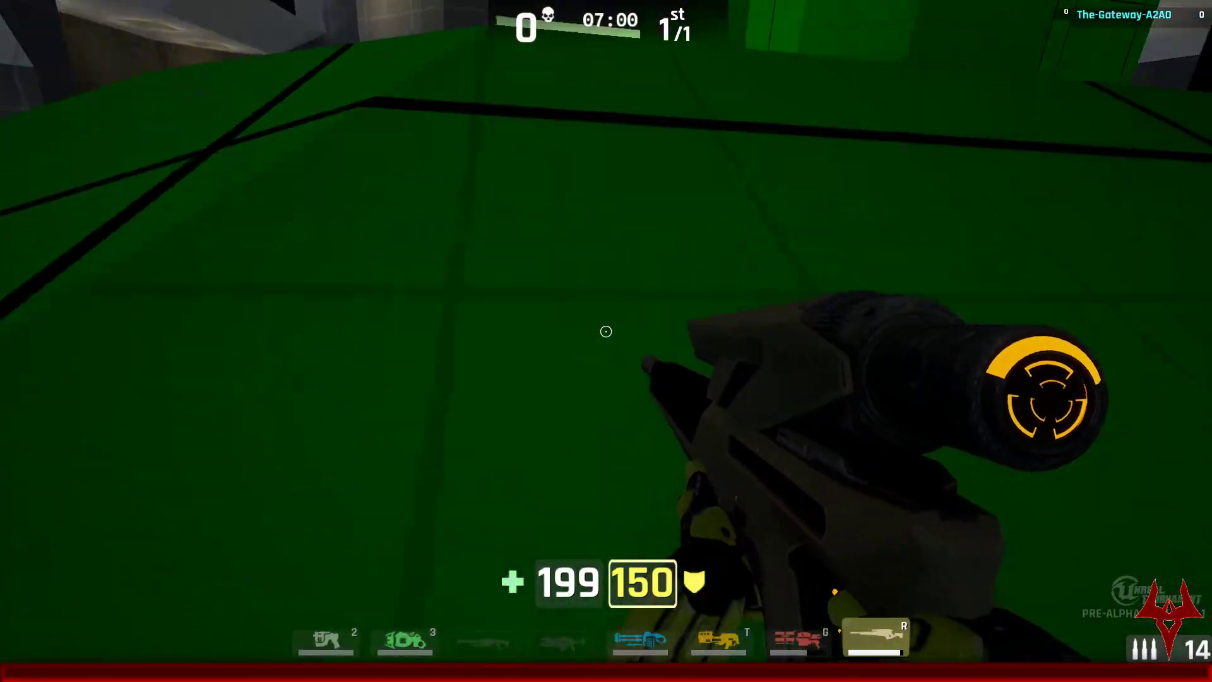
pyautogui.press('w')
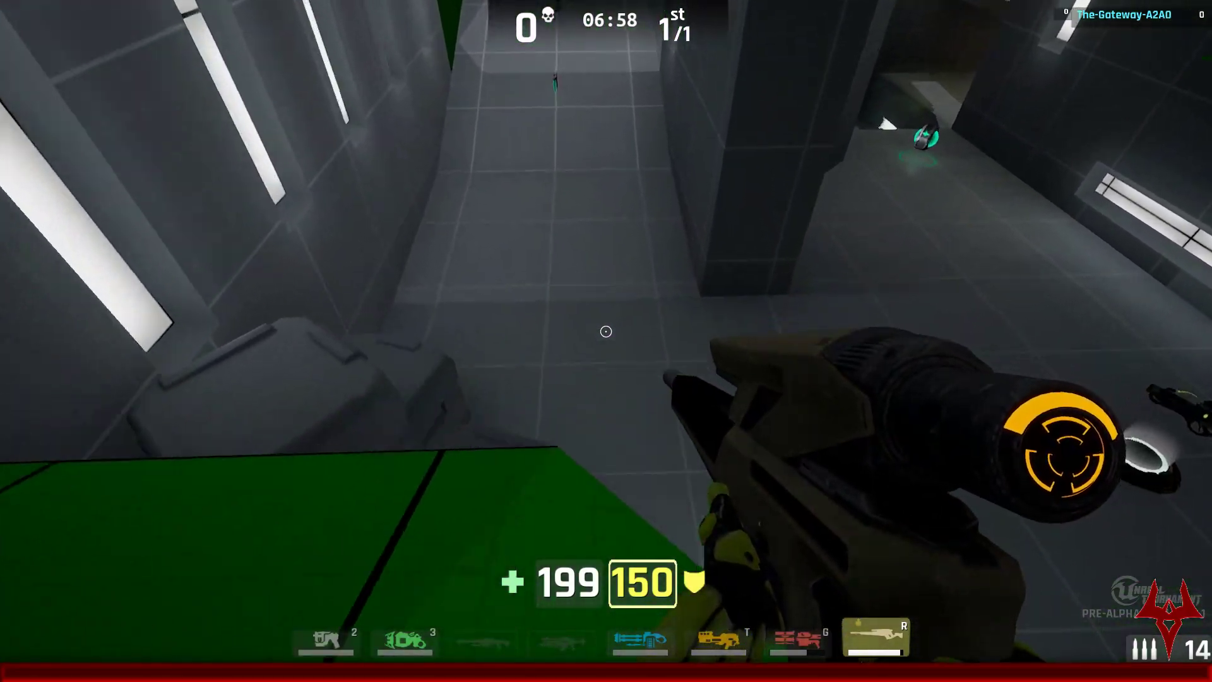
pyautogui.press('space')
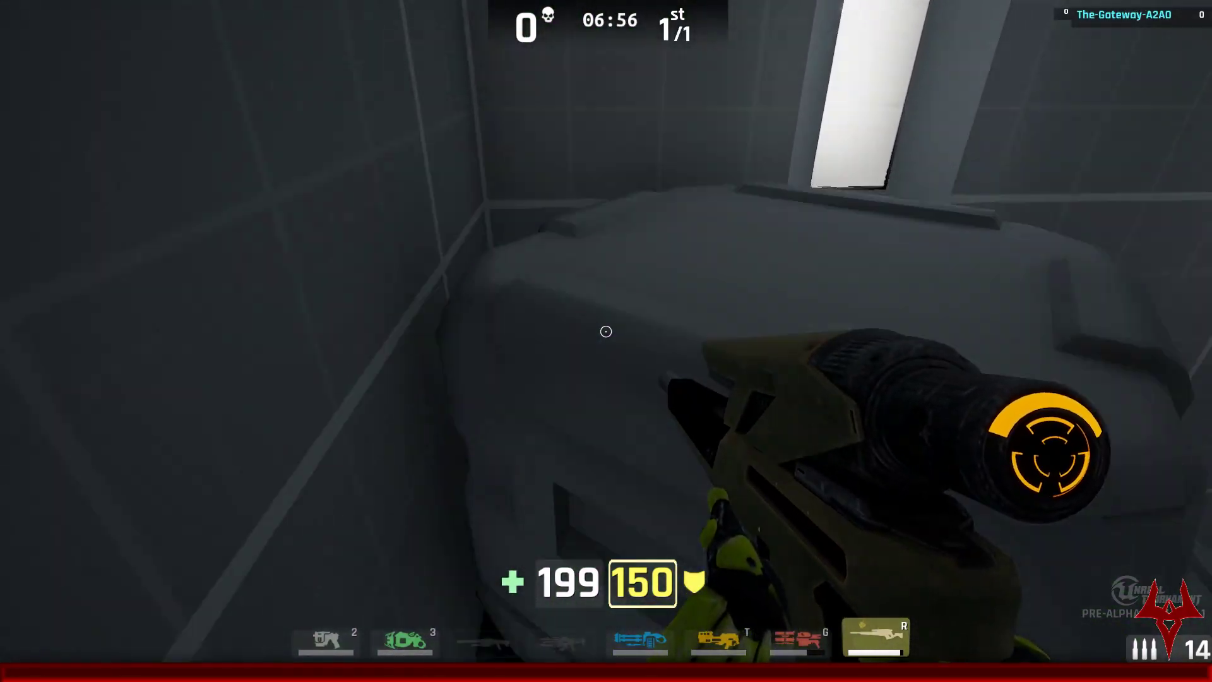
pyautogui.press('w')
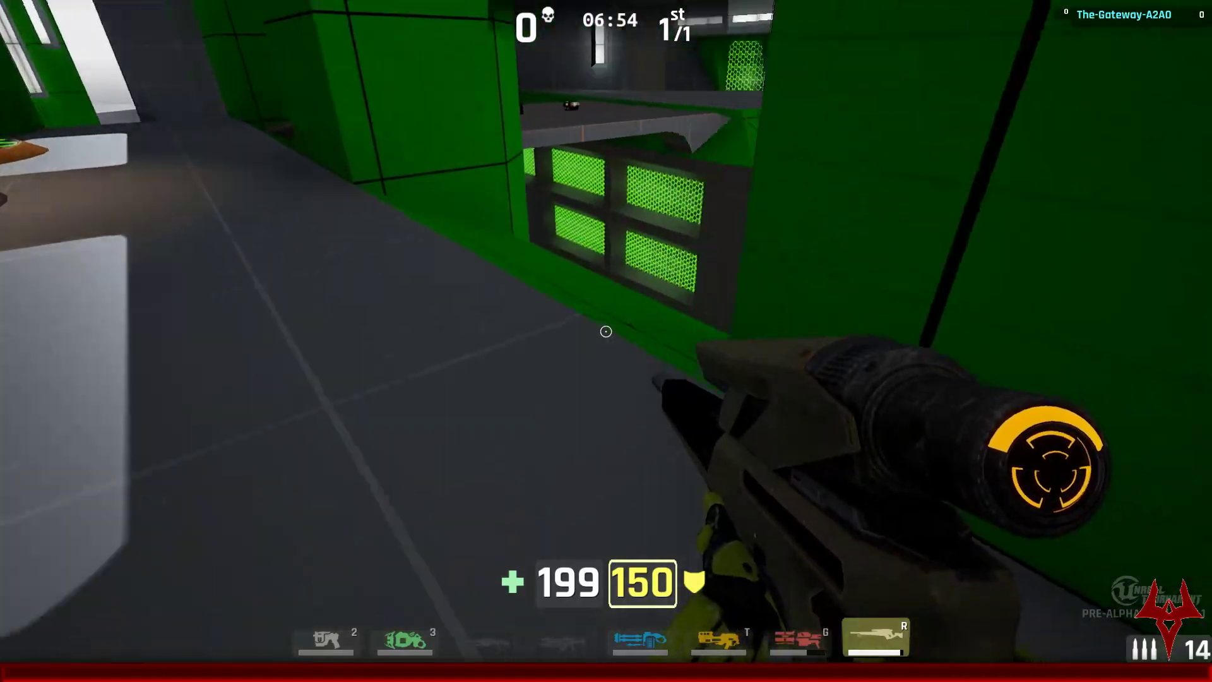
pyautogui.press('w')
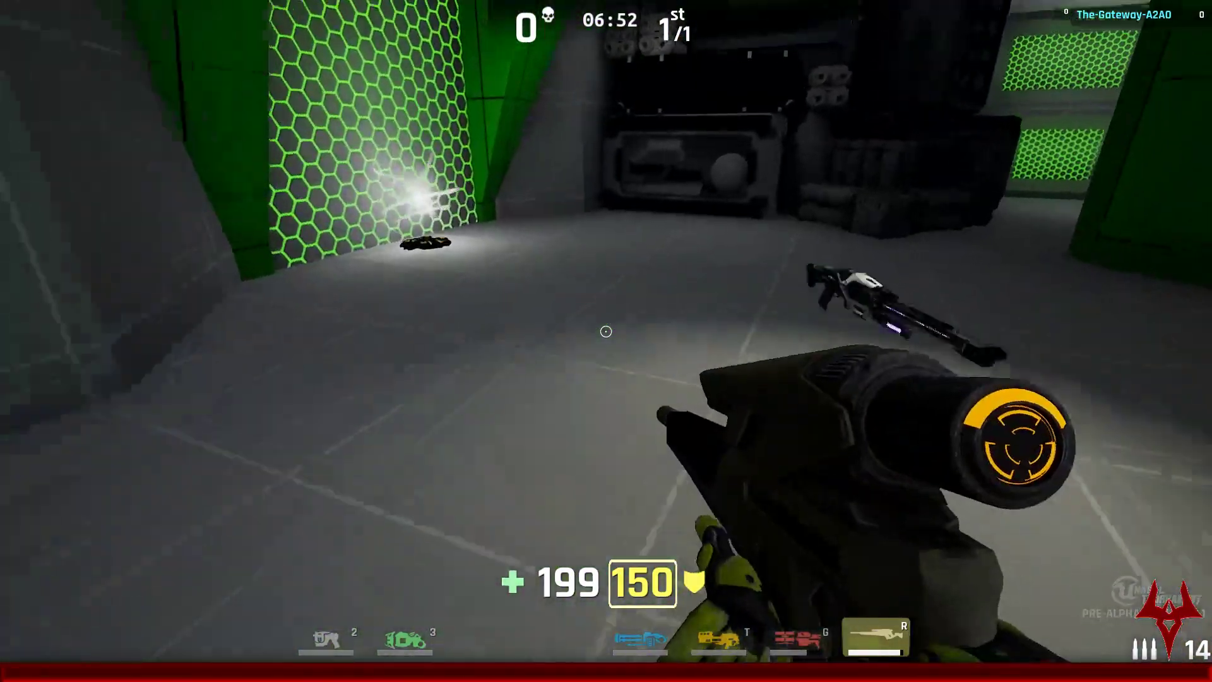
pyautogui.press('w')
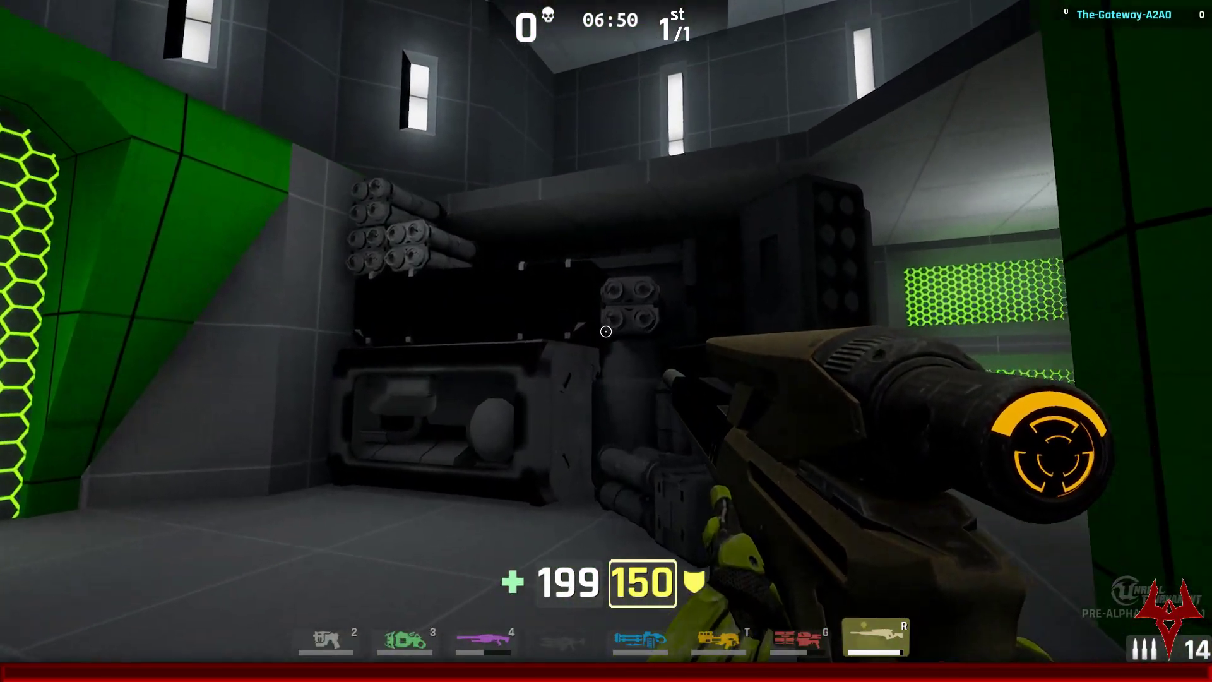
pyautogui.press('s')
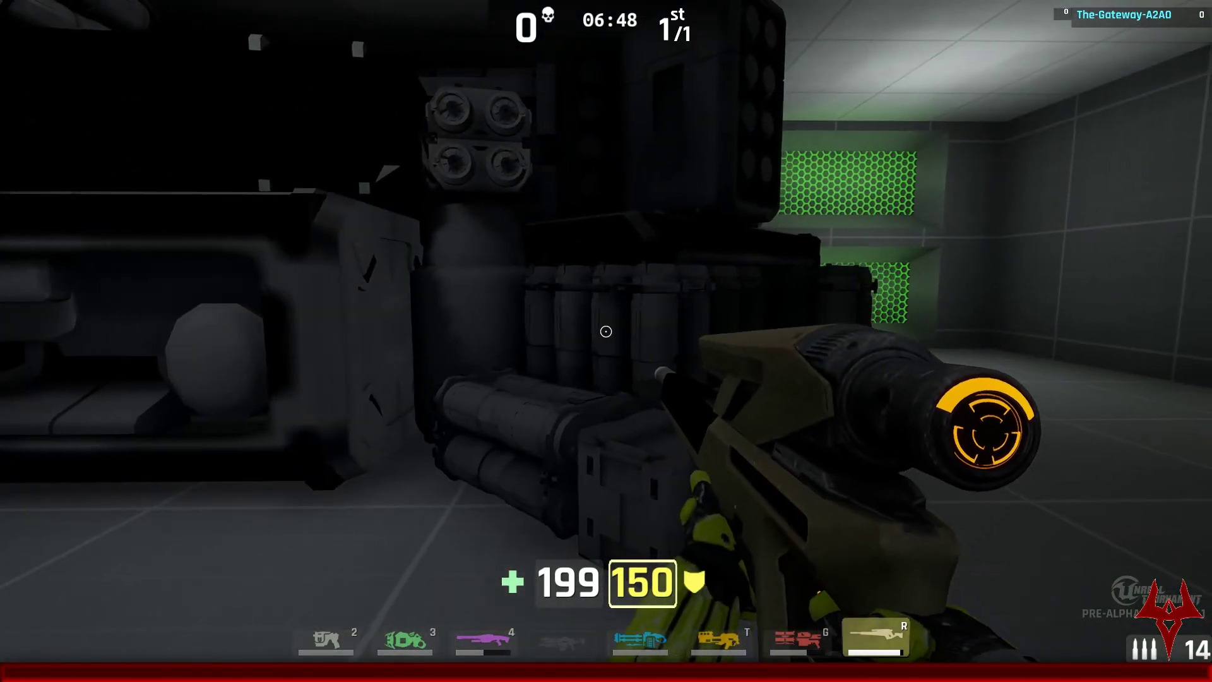
pyautogui.press('F2')
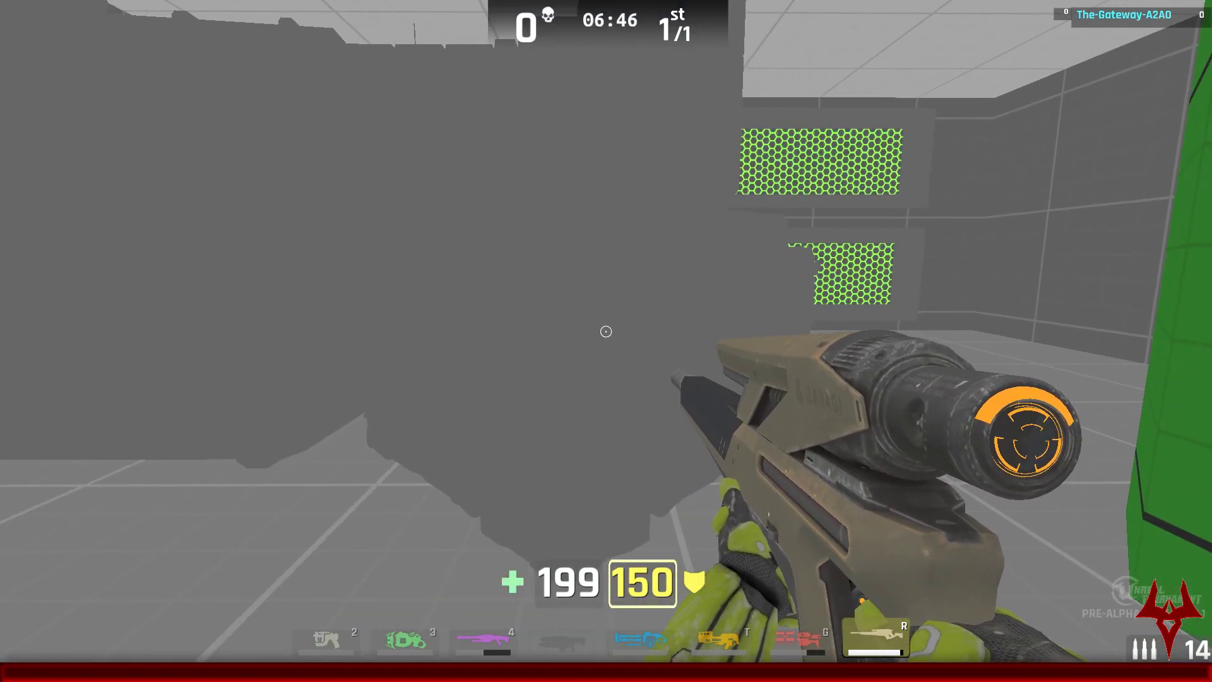
pyautogui.press('F3')
pyautogui.press('w')
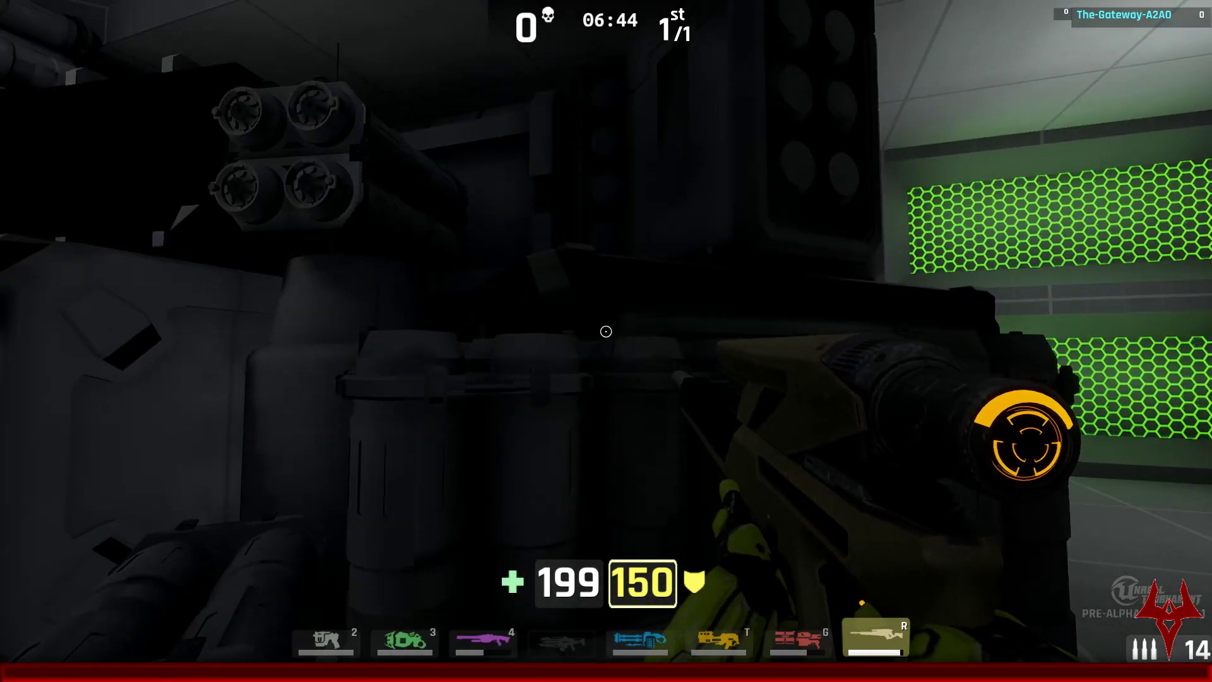
pyautogui.press('space')
pyautogui.press('s')
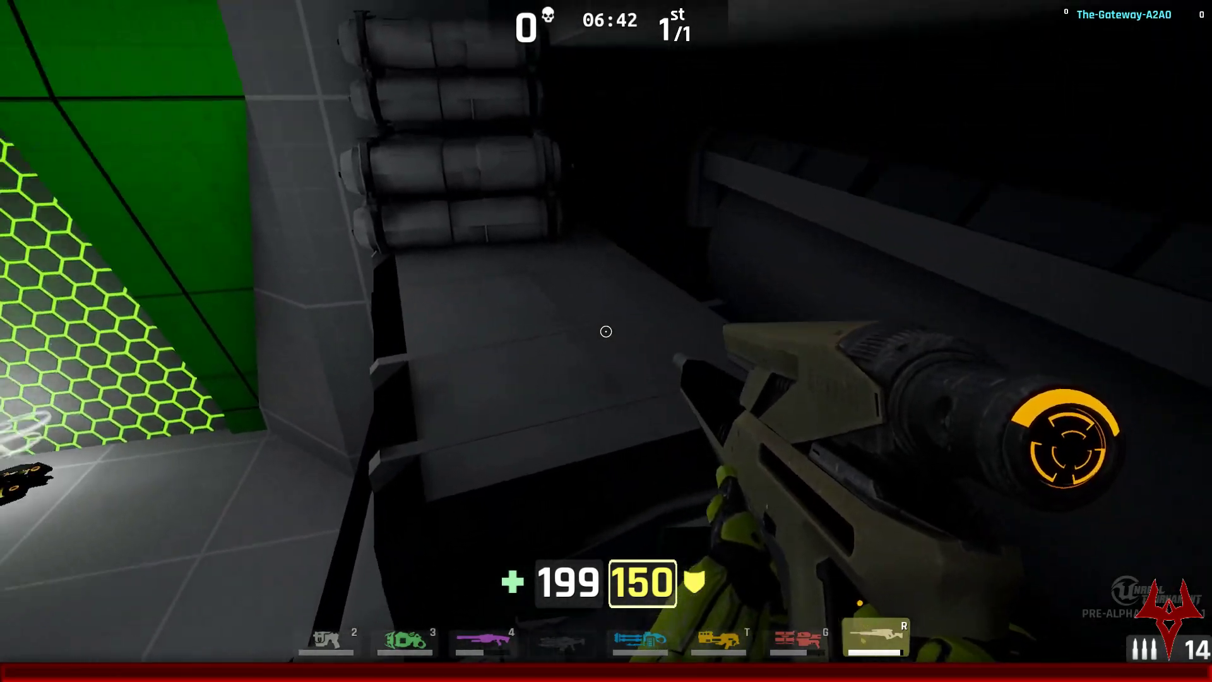
pyautogui.press('w')
pyautogui.press('w')
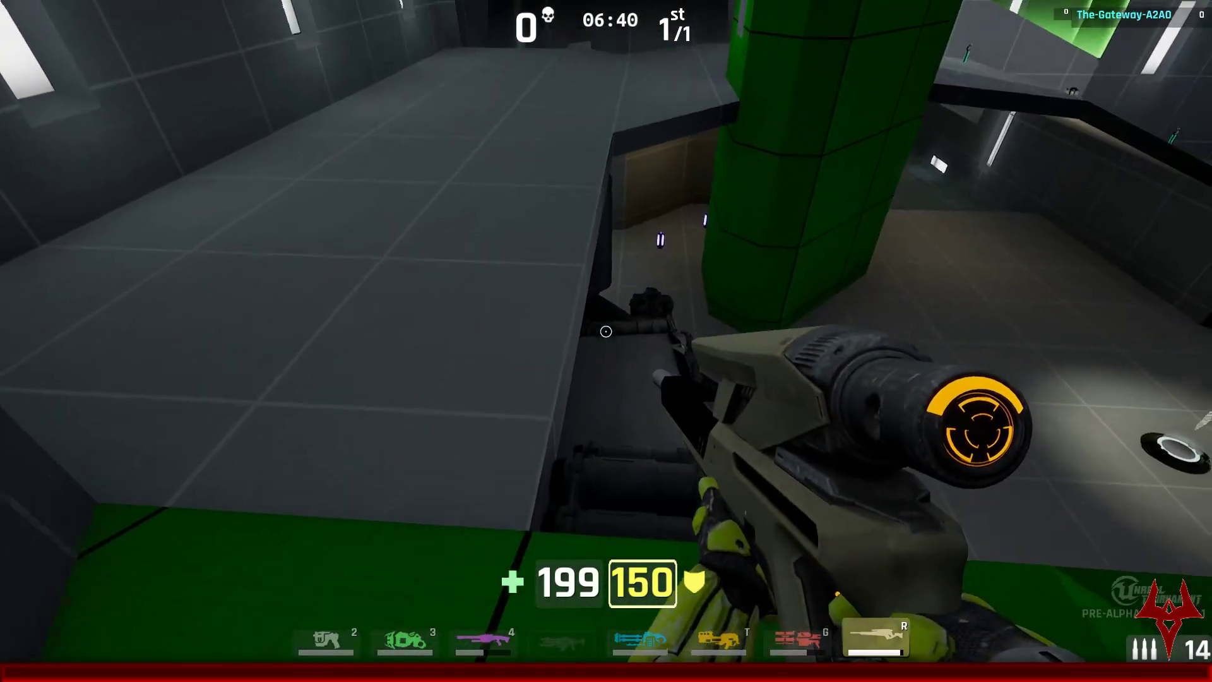
pyautogui.press('w')
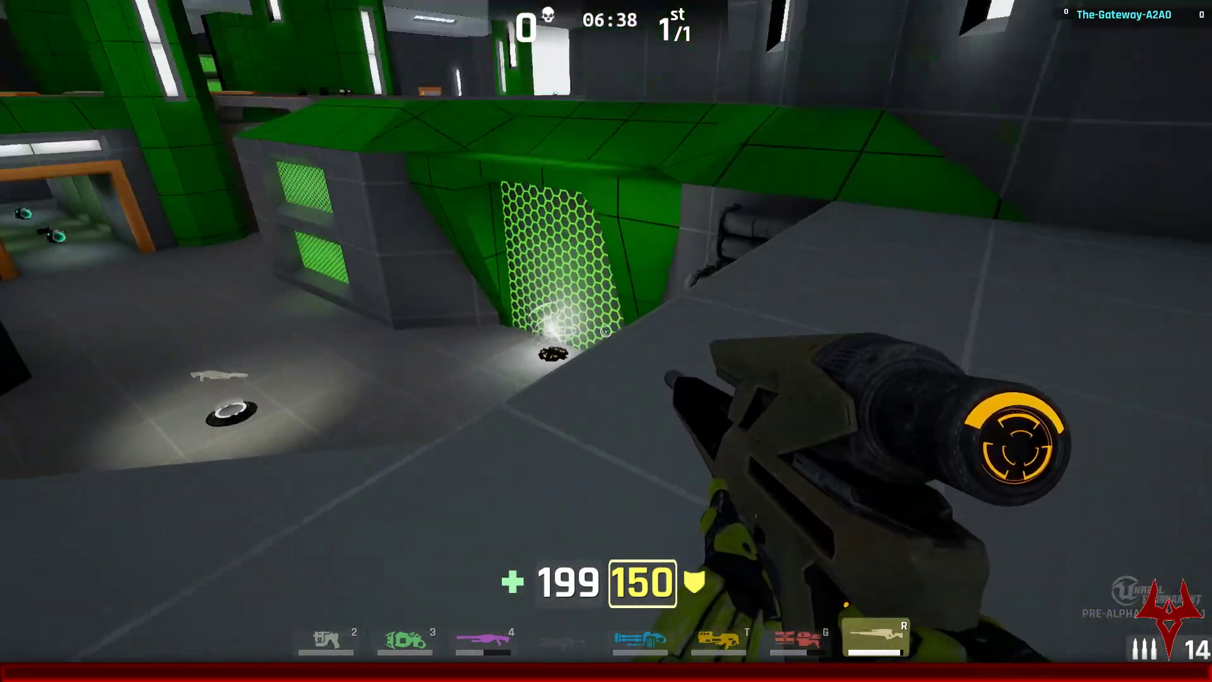
pyautogui.press('w')
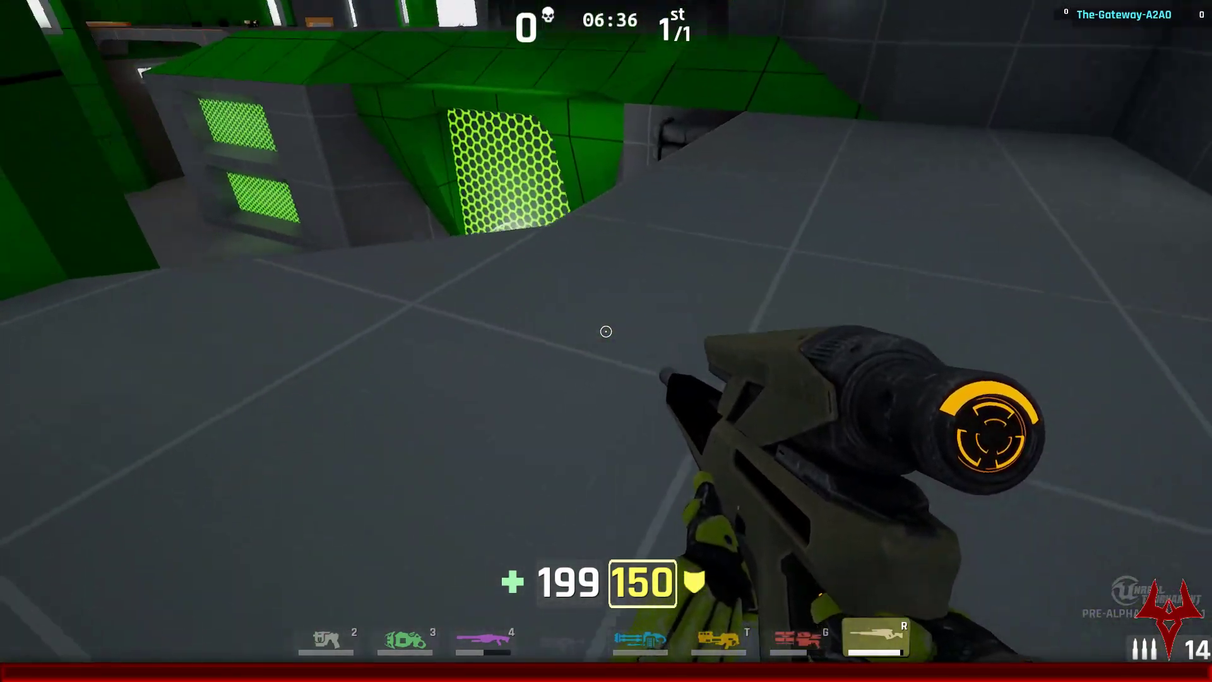
pyautogui.press('w')
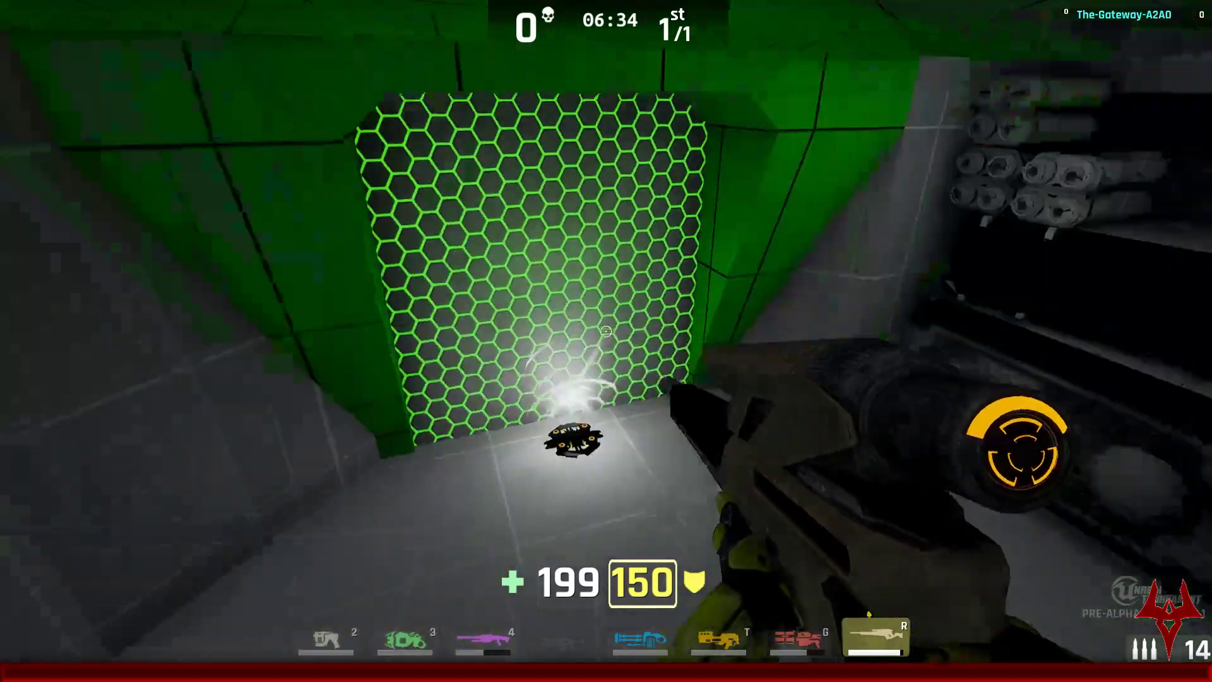
pyautogui.press('w')
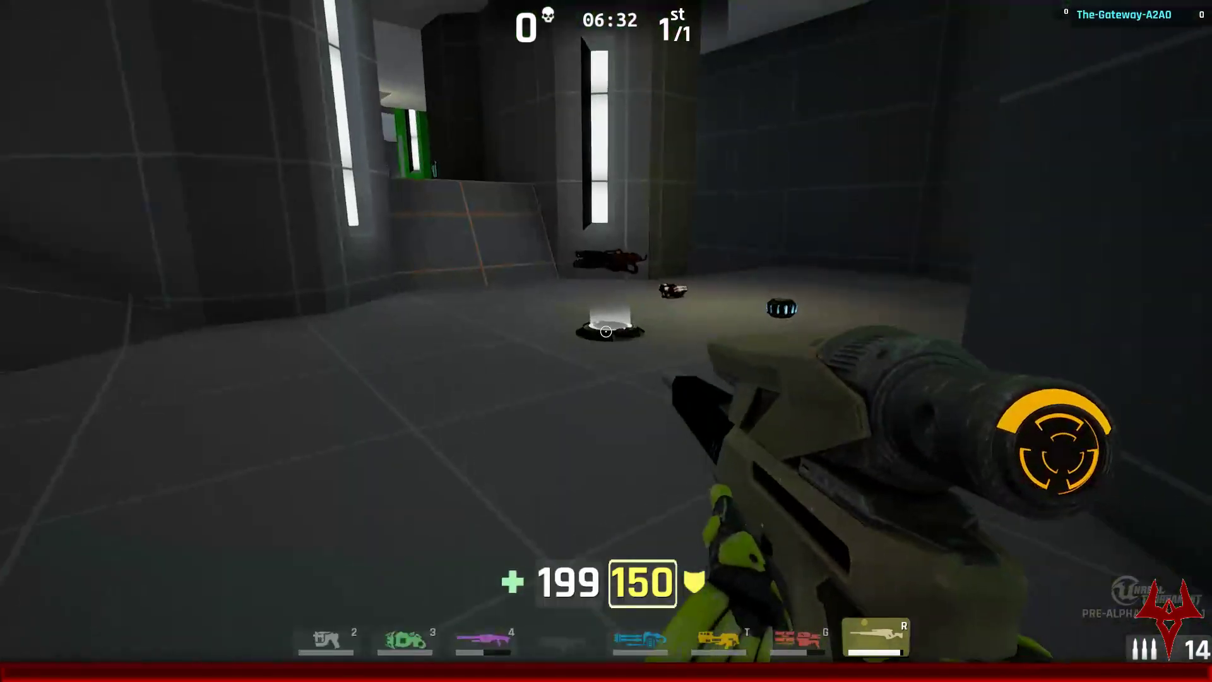
pyautogui.press('w')
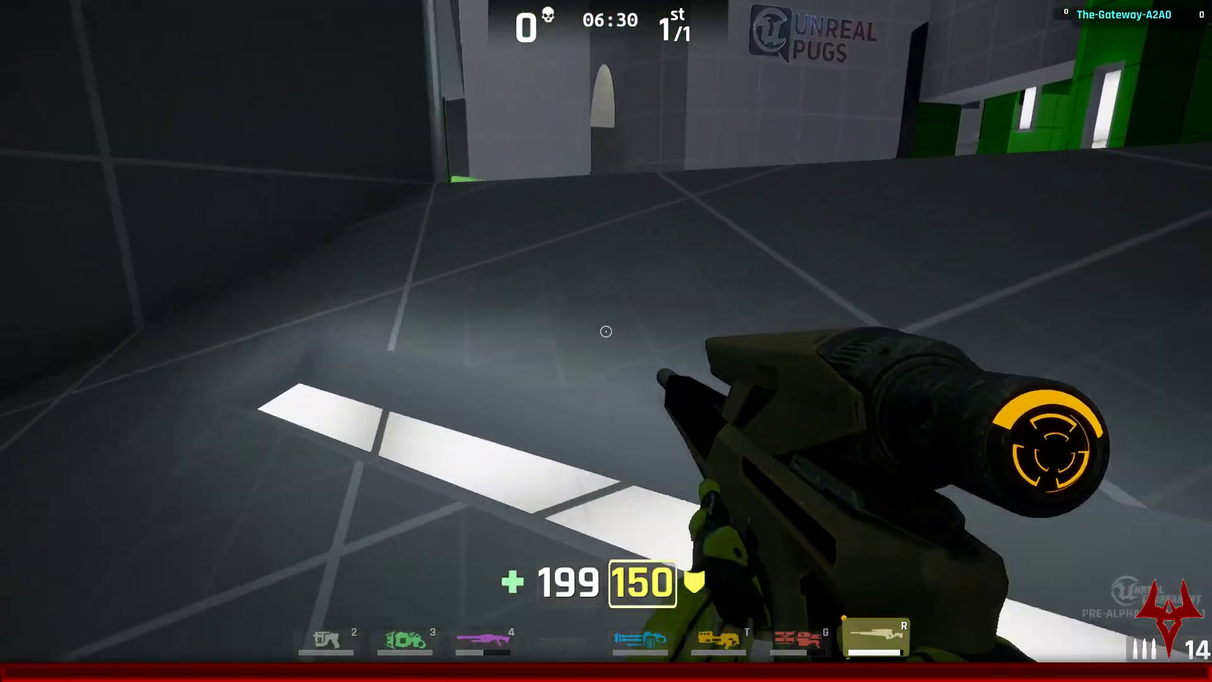
pyautogui.press('w')
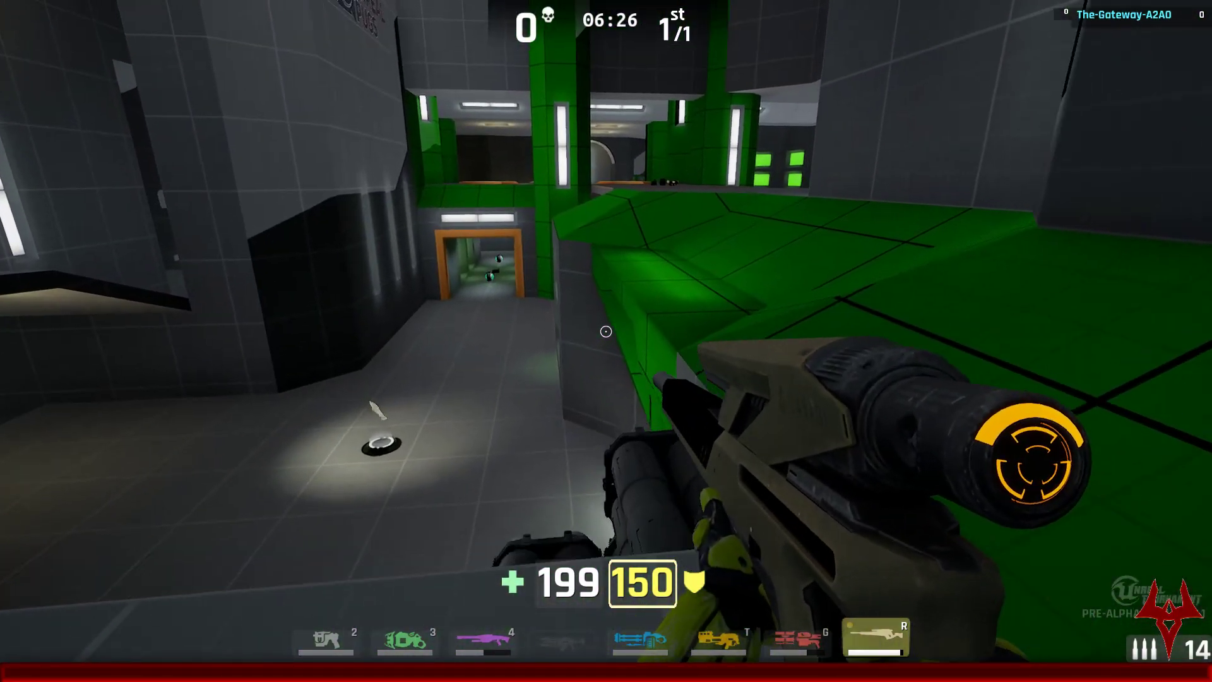
pyautogui.press('w')
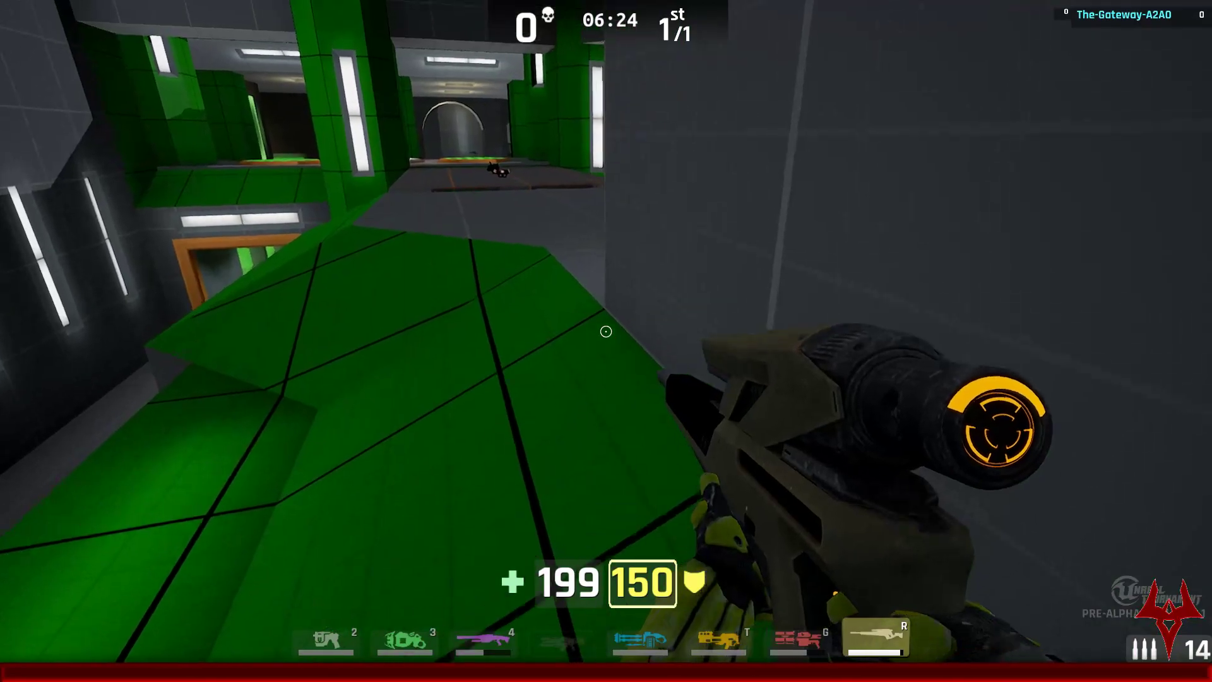
pyautogui.press('w')
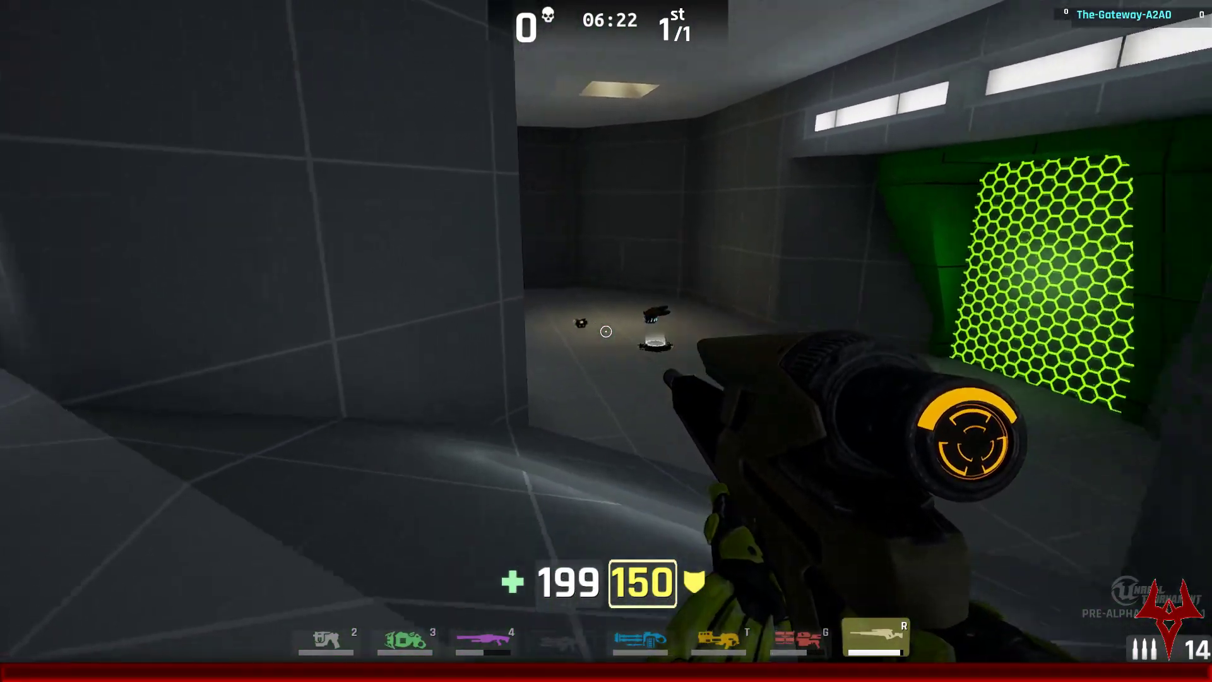
pyautogui.press('w')
pyautogui.press('w')
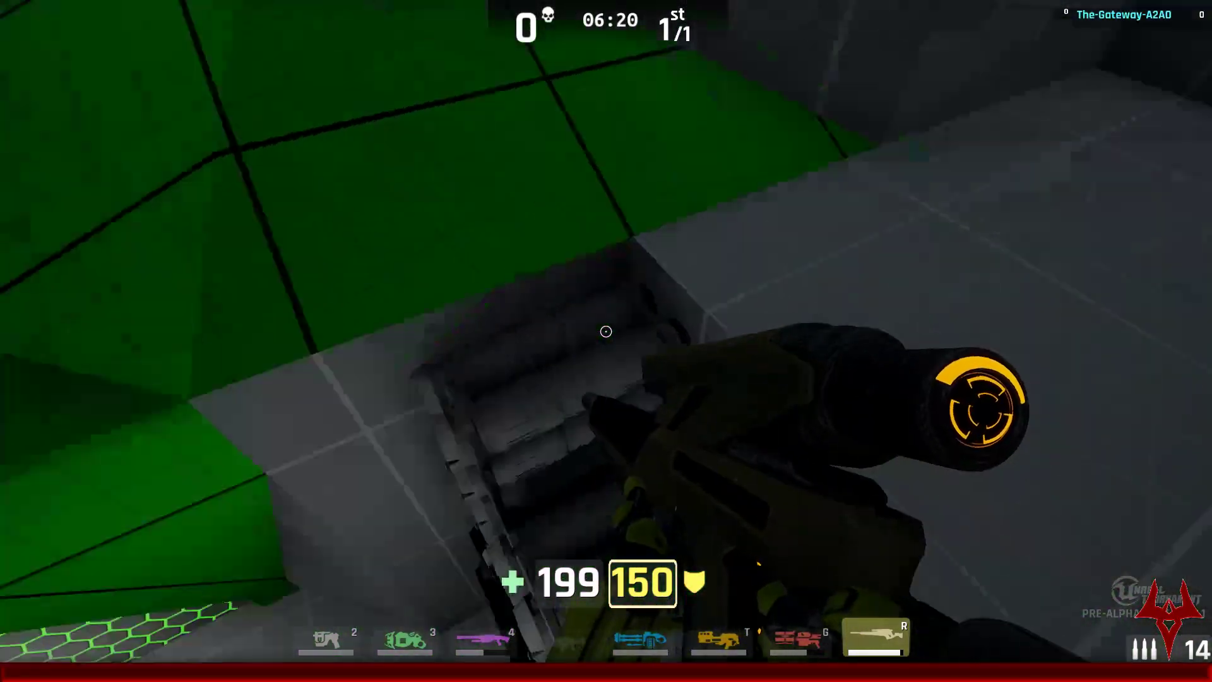
pyautogui.press('w')
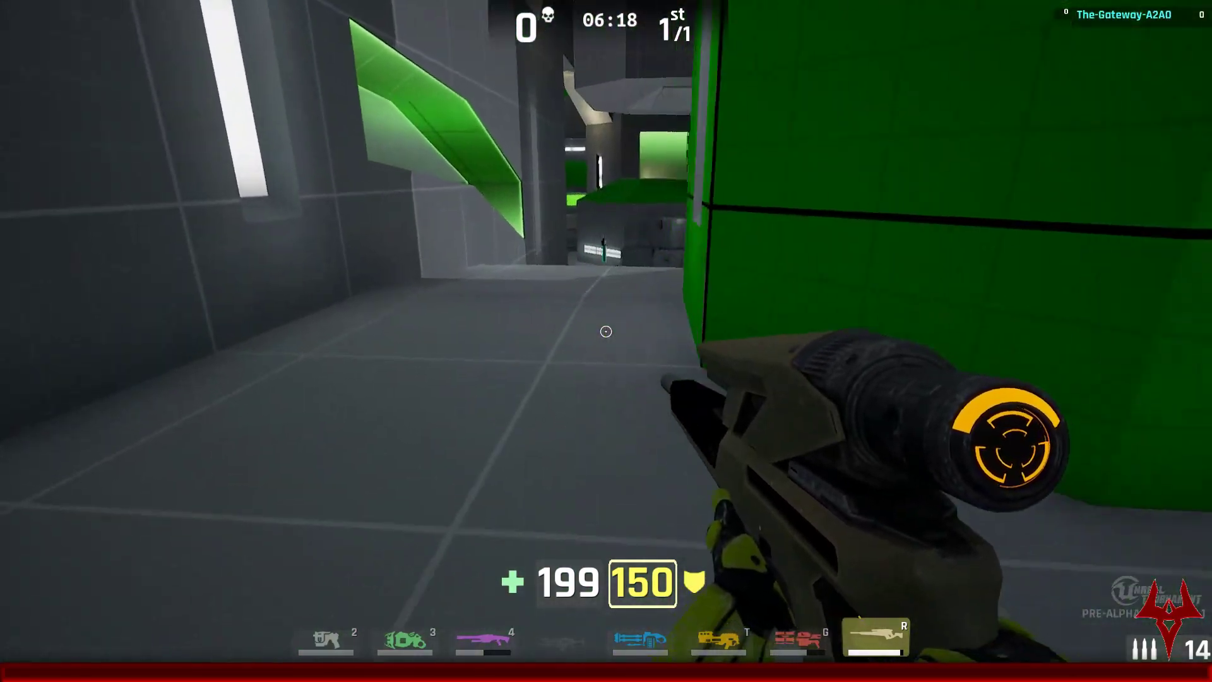
pyautogui.press('w')
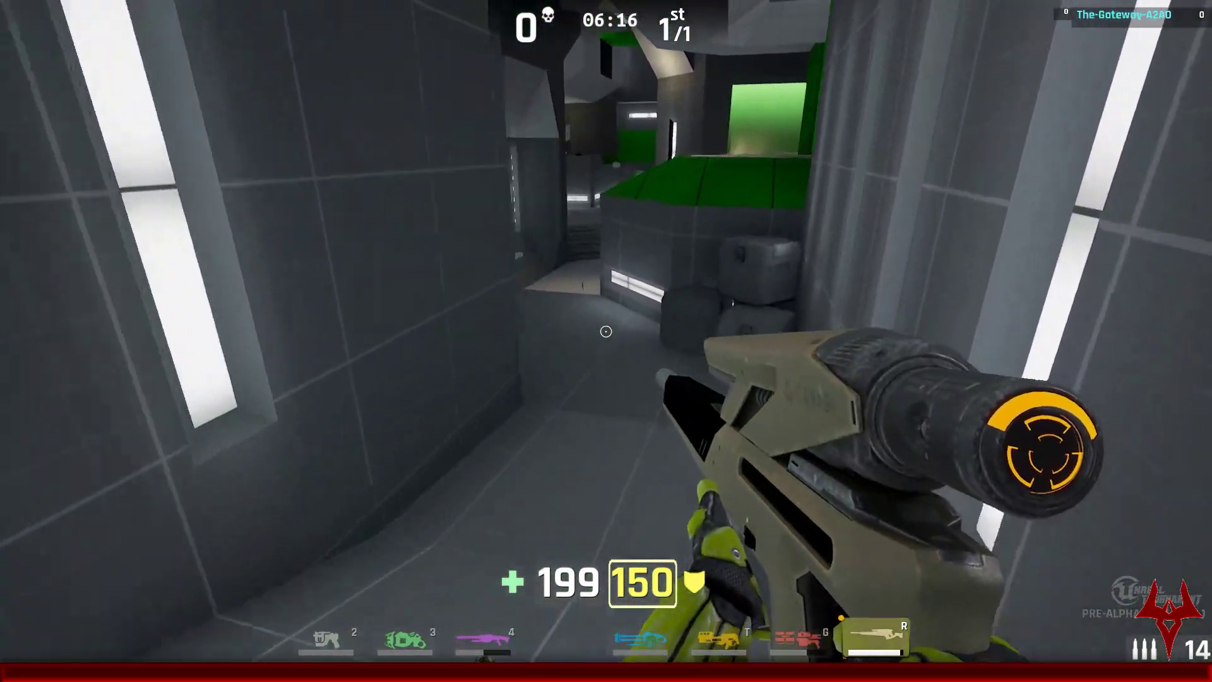
pyautogui.press('space')
pyautogui.press('w')
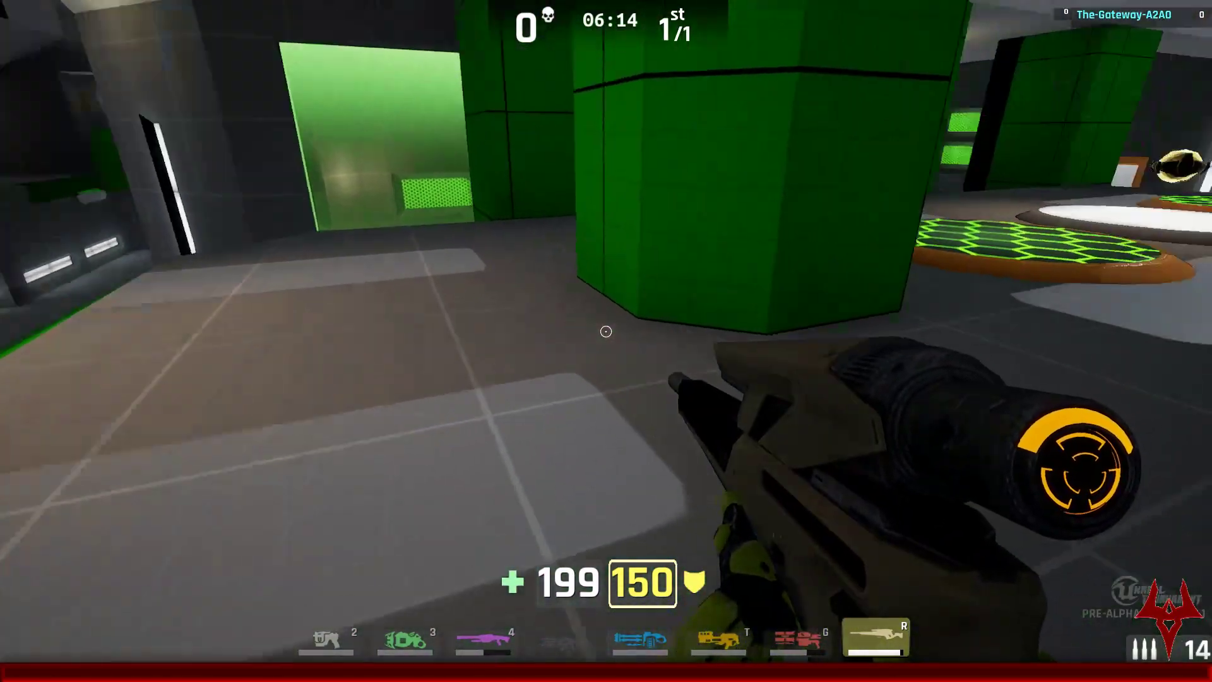
# Step: Walk from the green pillars past the arches and onto the raised green-edged octagonal platform to collect the armor
pyautogui.press('w')
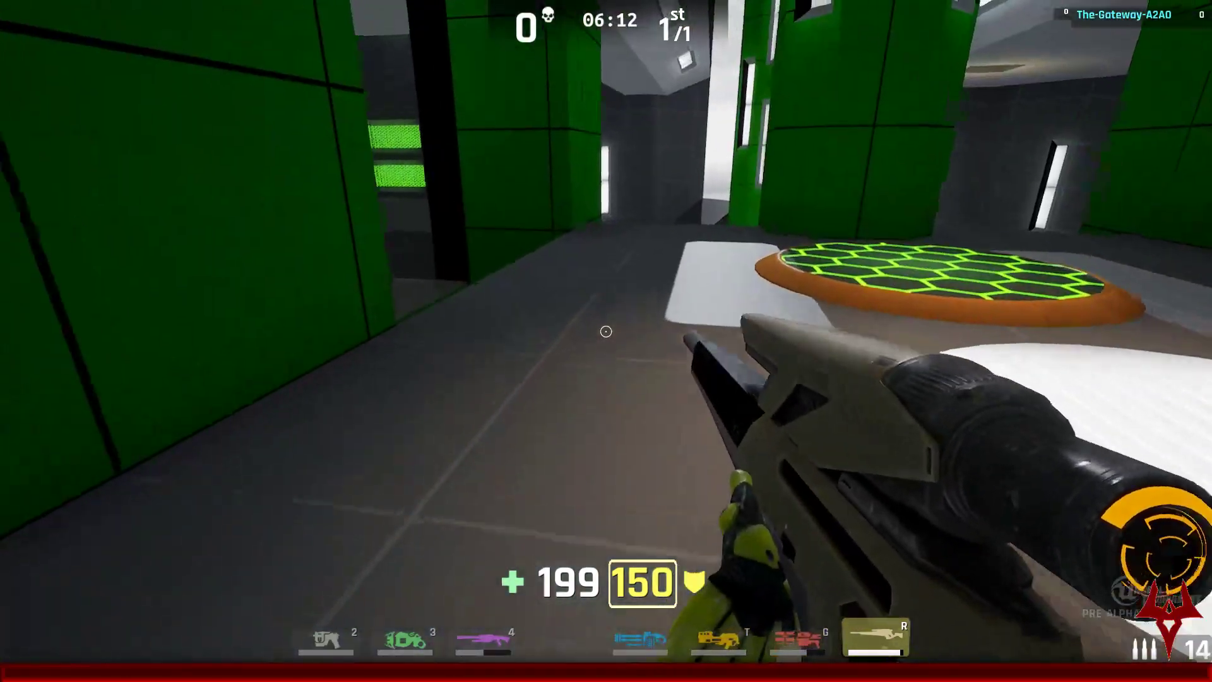
pyautogui.press('w')
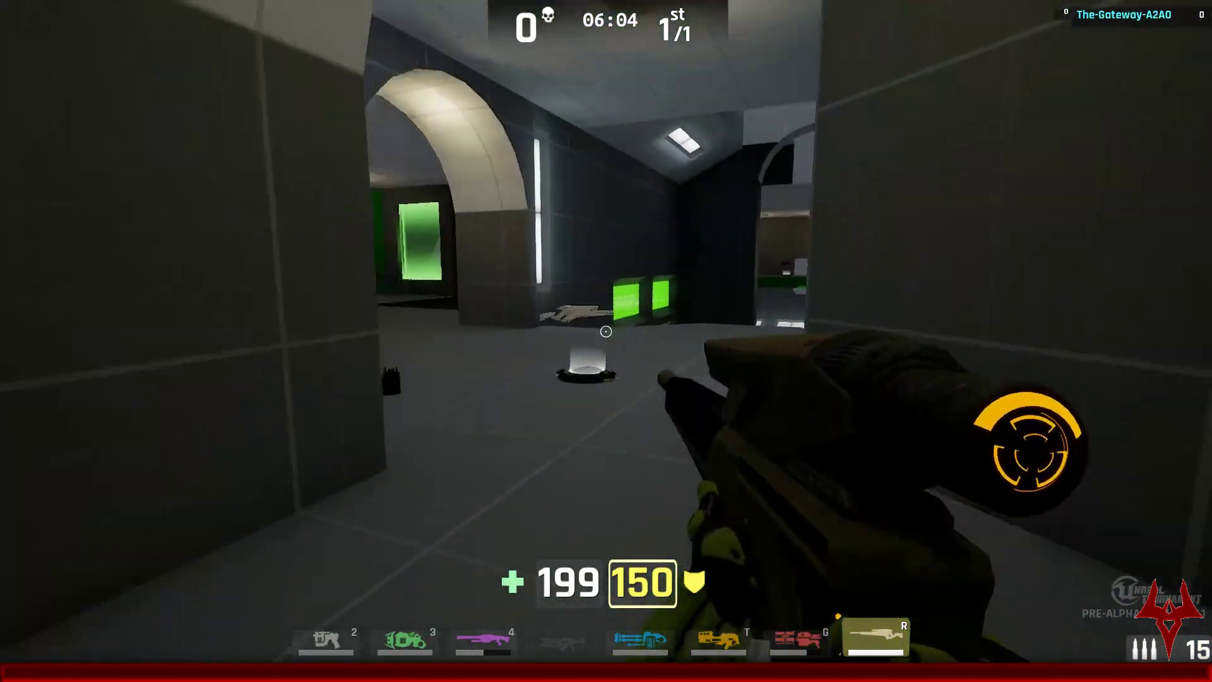
pyautogui.press('w')
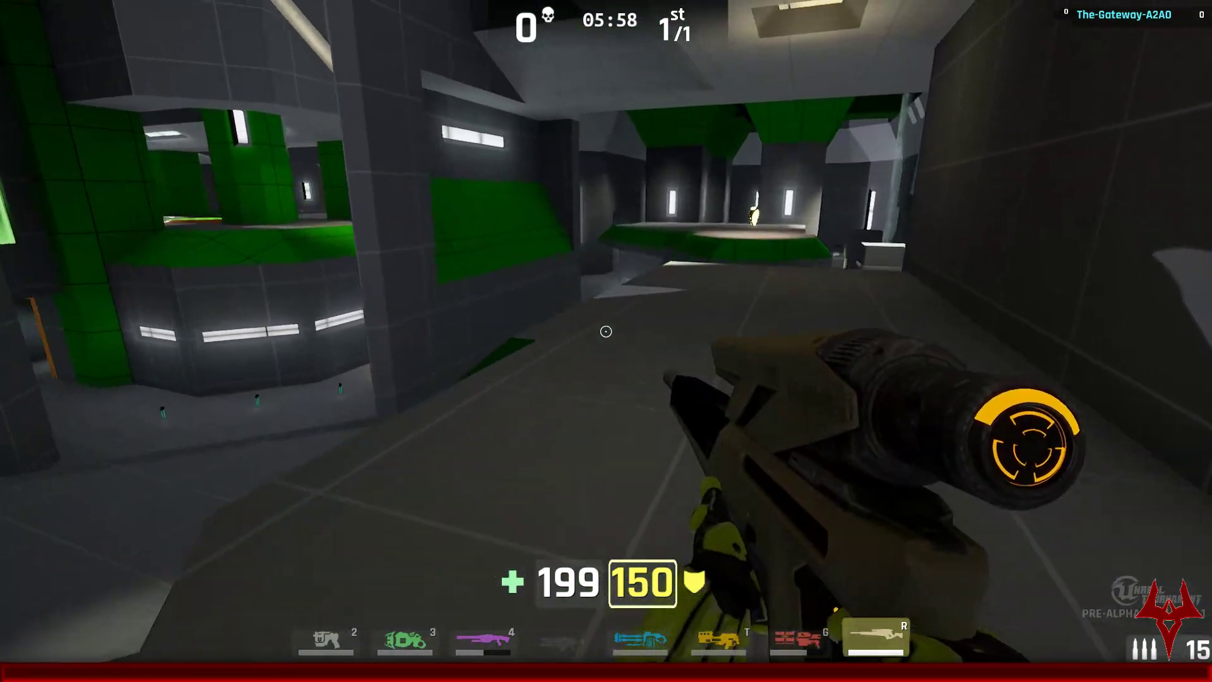
pyautogui.press('w')
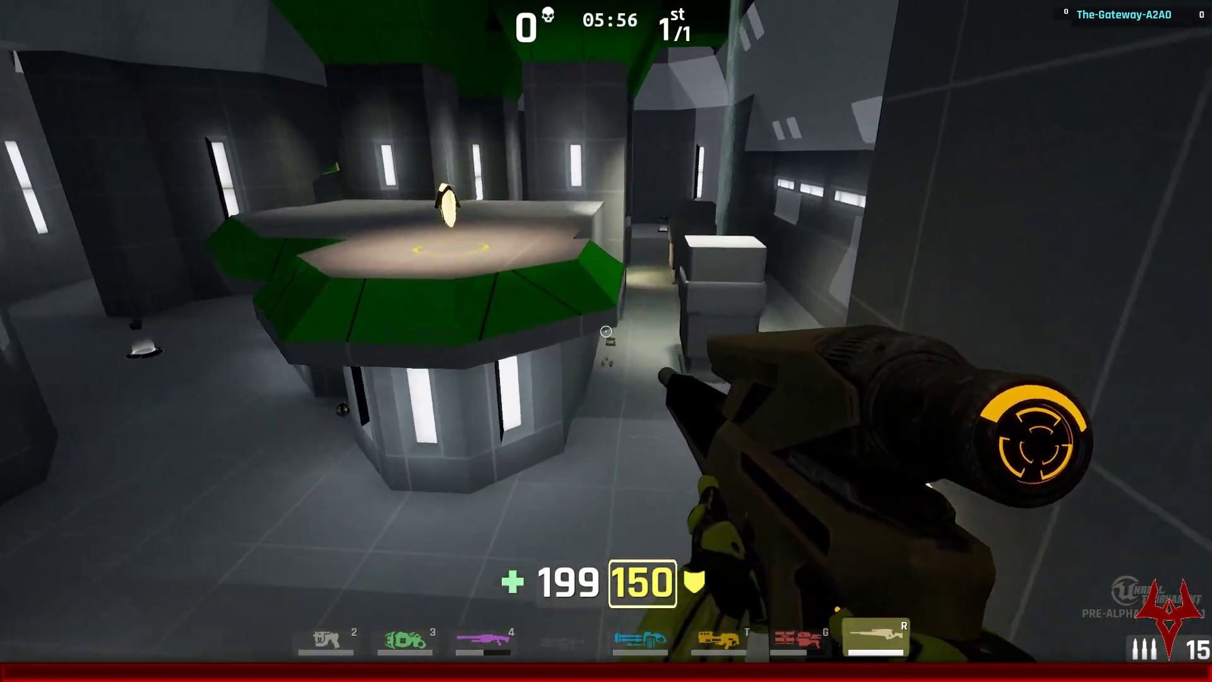
pyautogui.press('w')
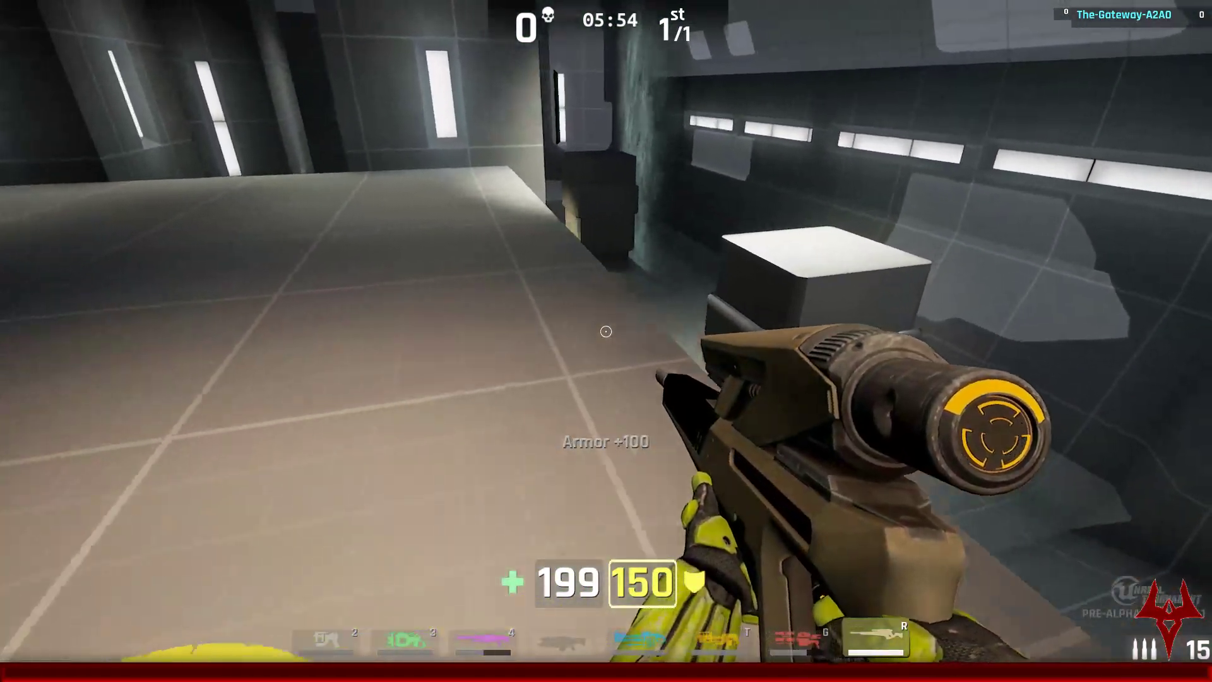
# Step: Cross the dark room beside the raised ledge and health pickups to the stacked crates by the green hexagonal grilles
pyautogui.press('w')
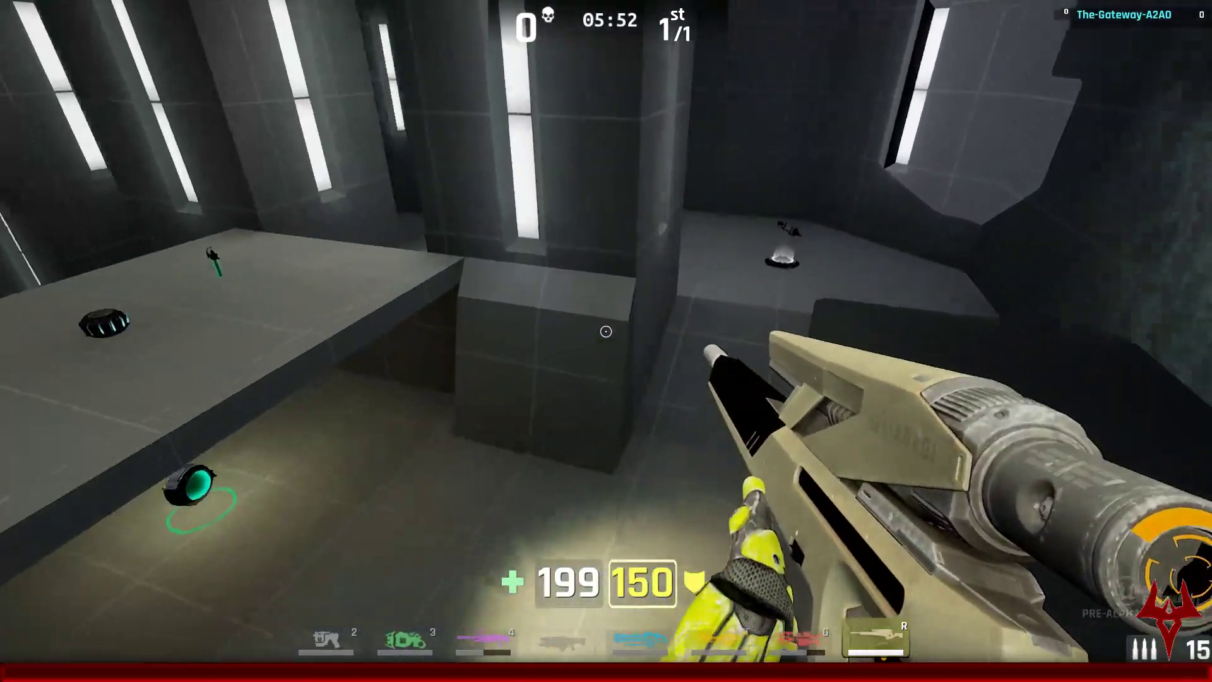
pyautogui.press('w')
pyautogui.press('w')
pyautogui.press('w')
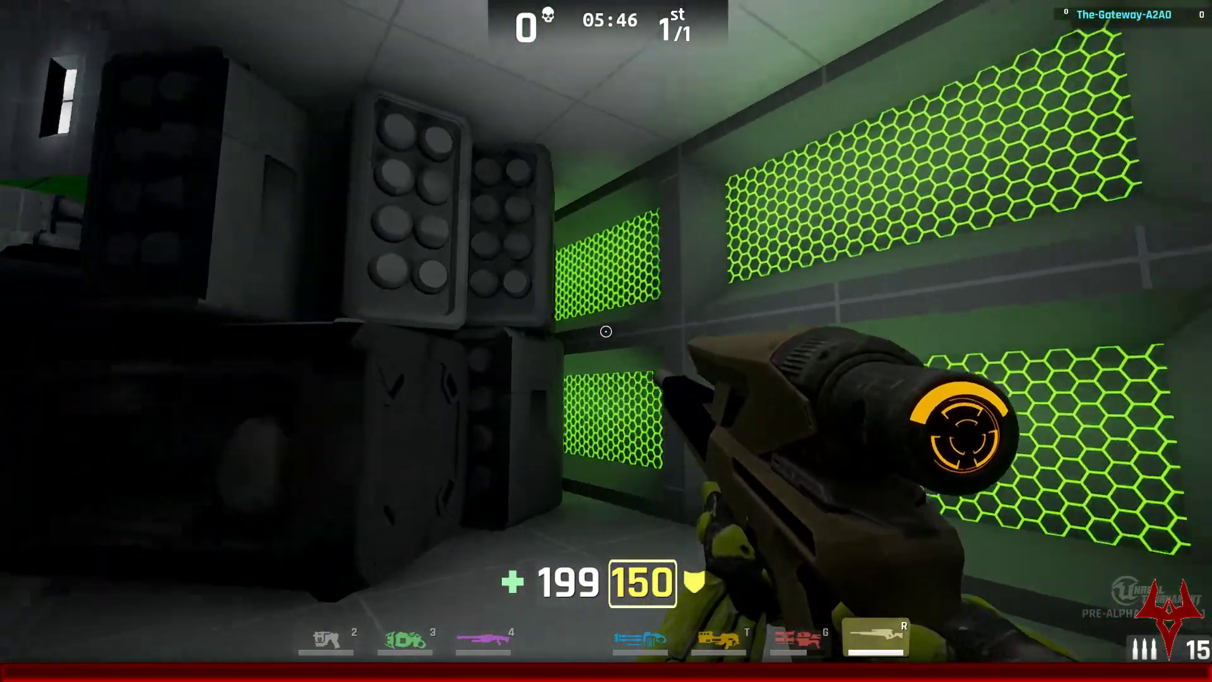
# Step: Go around the crates and the large green pillar, passing the weapon pickup, to the orange-framed doorway
pyautogui.press('d')
pyautogui.press('w')
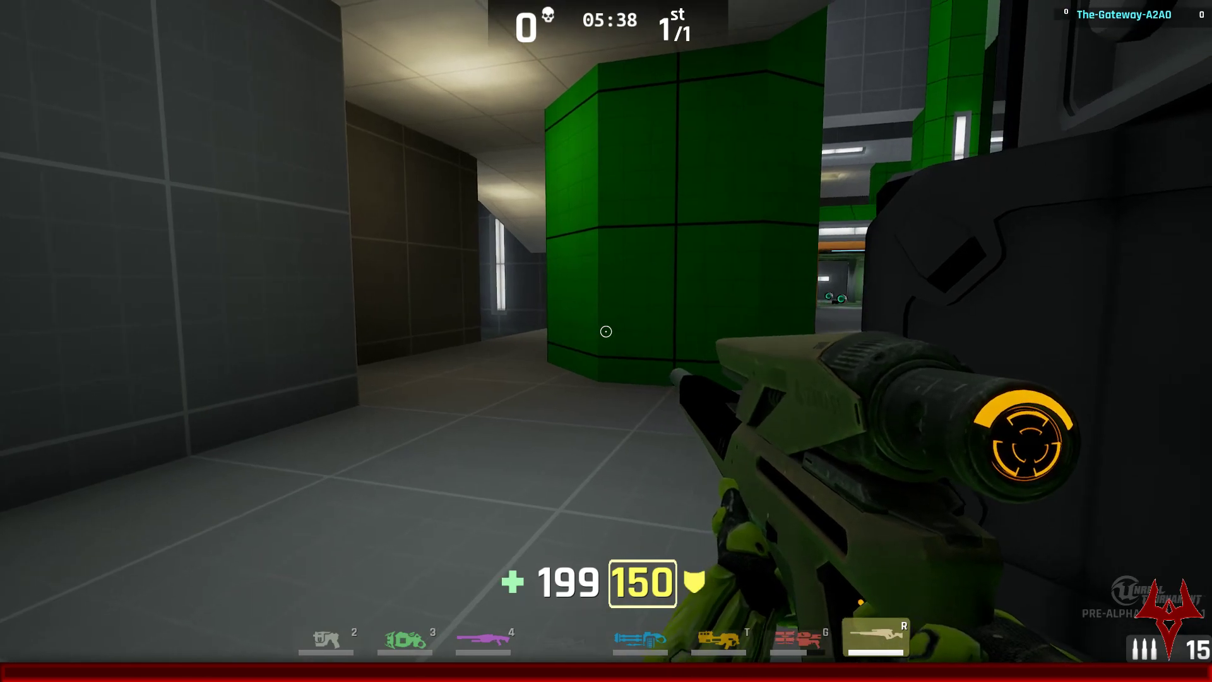
pyautogui.press('w')
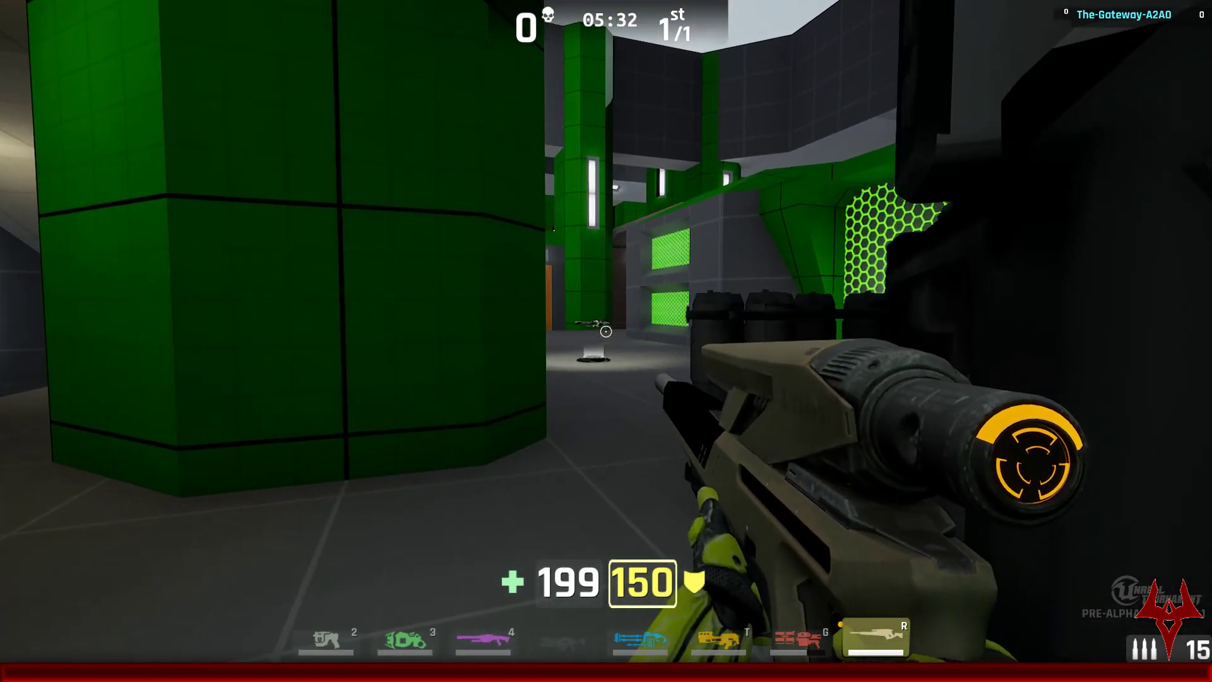
pyautogui.press('a')
pyautogui.press('w')
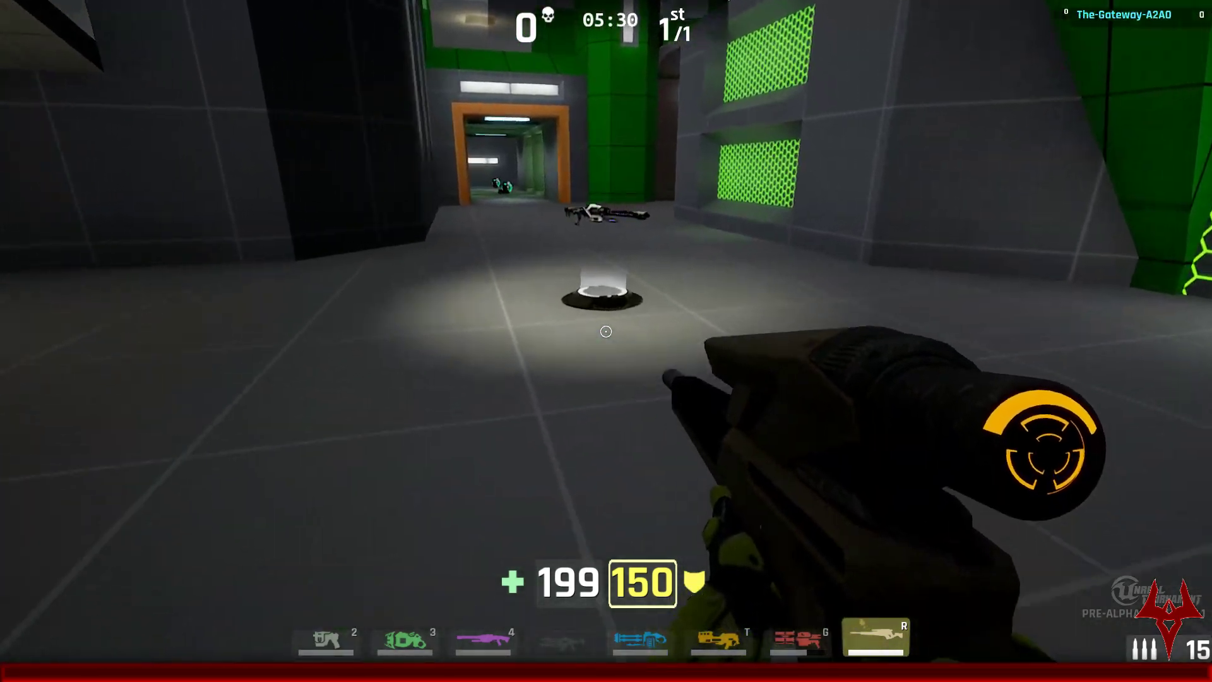
pyautogui.press('w')
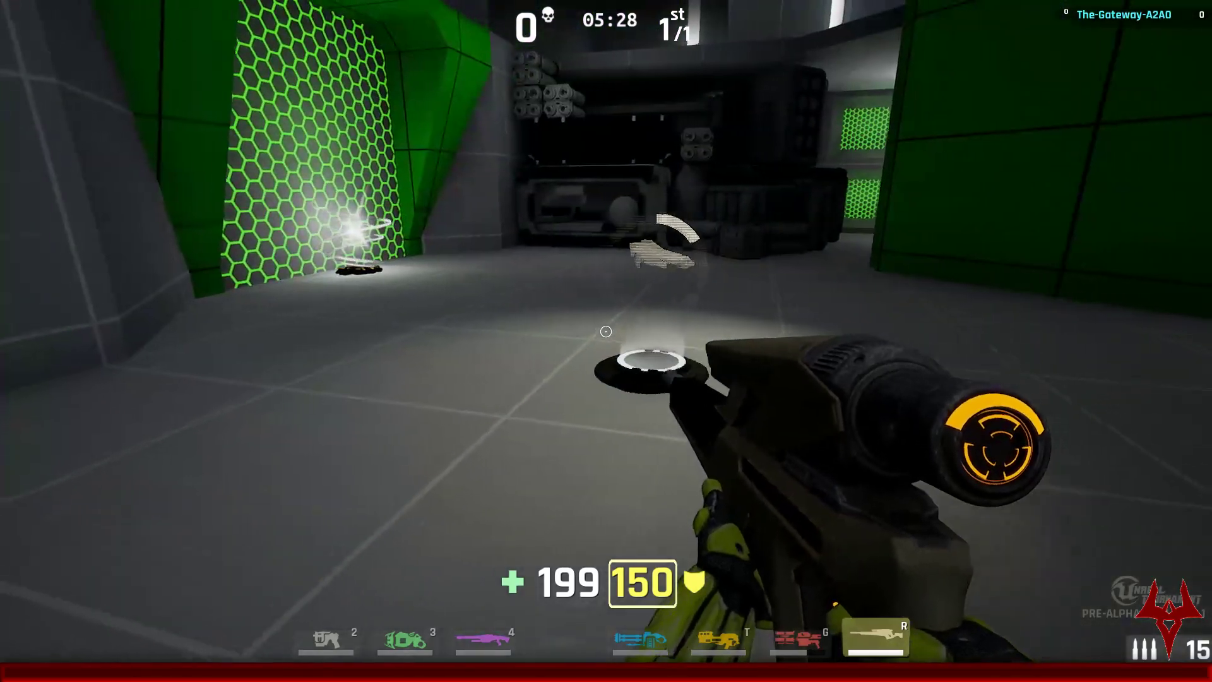
pyautogui.press('w')
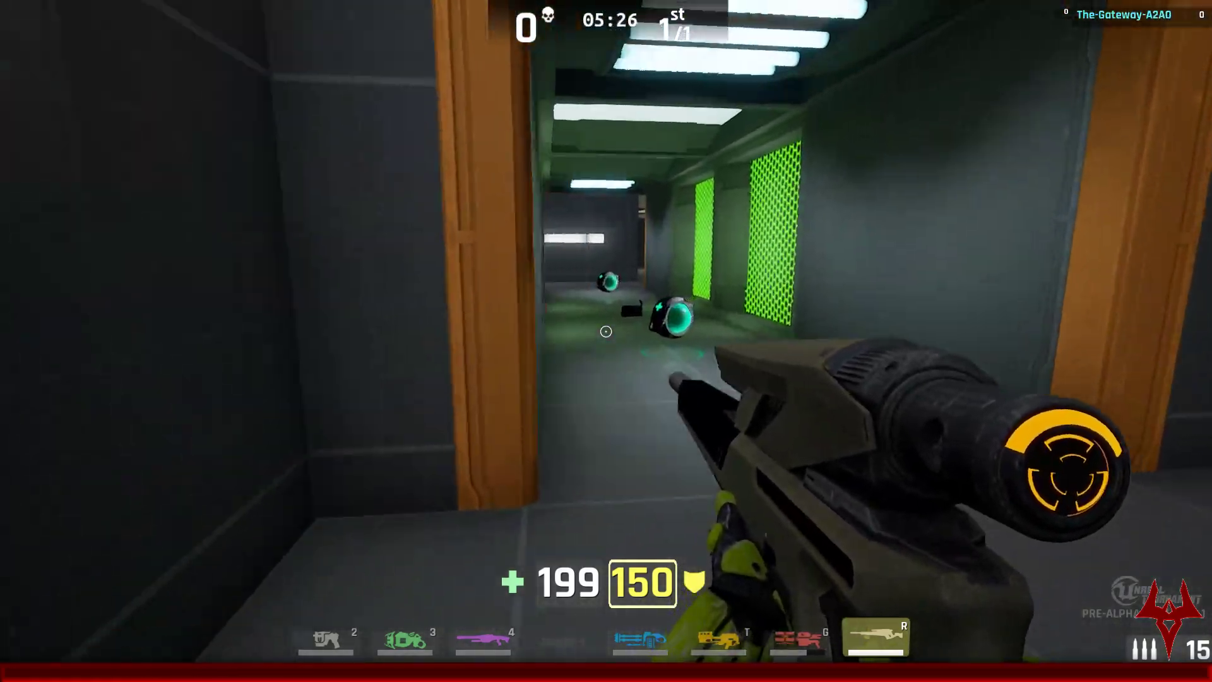
# Step: Inspect the health pickups in the corridor lined with green hexagonal grilles and walk through to its far exit
pyautogui.press('w')
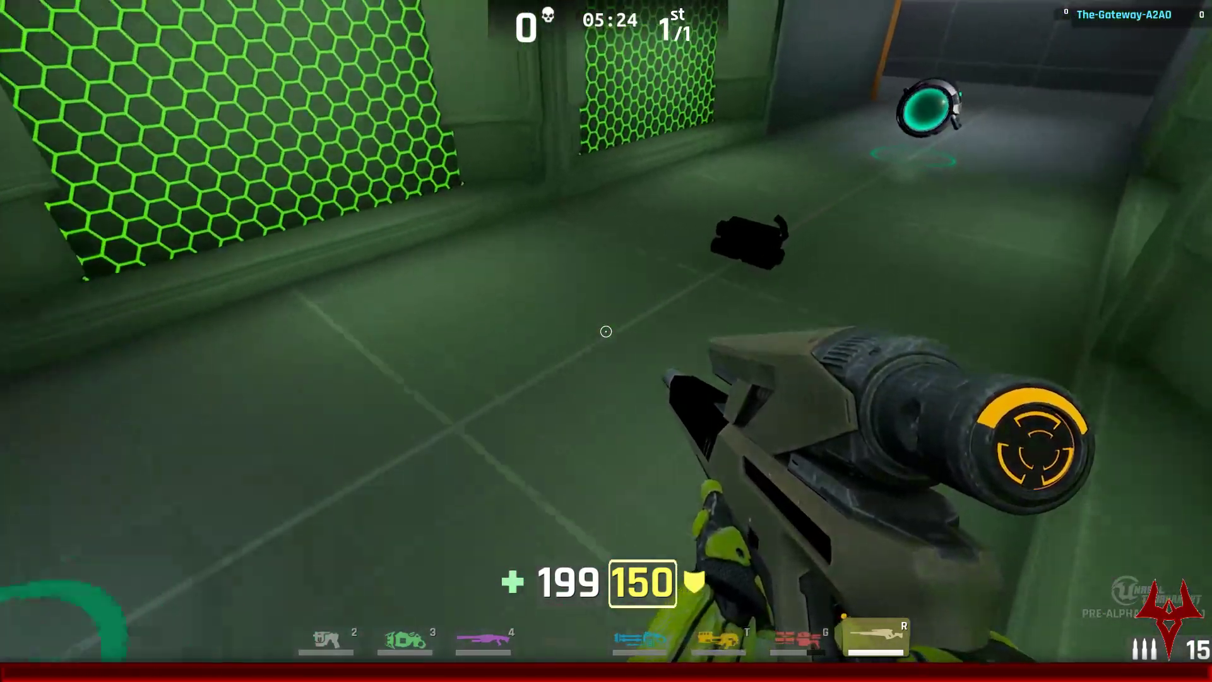
pyautogui.press('w')
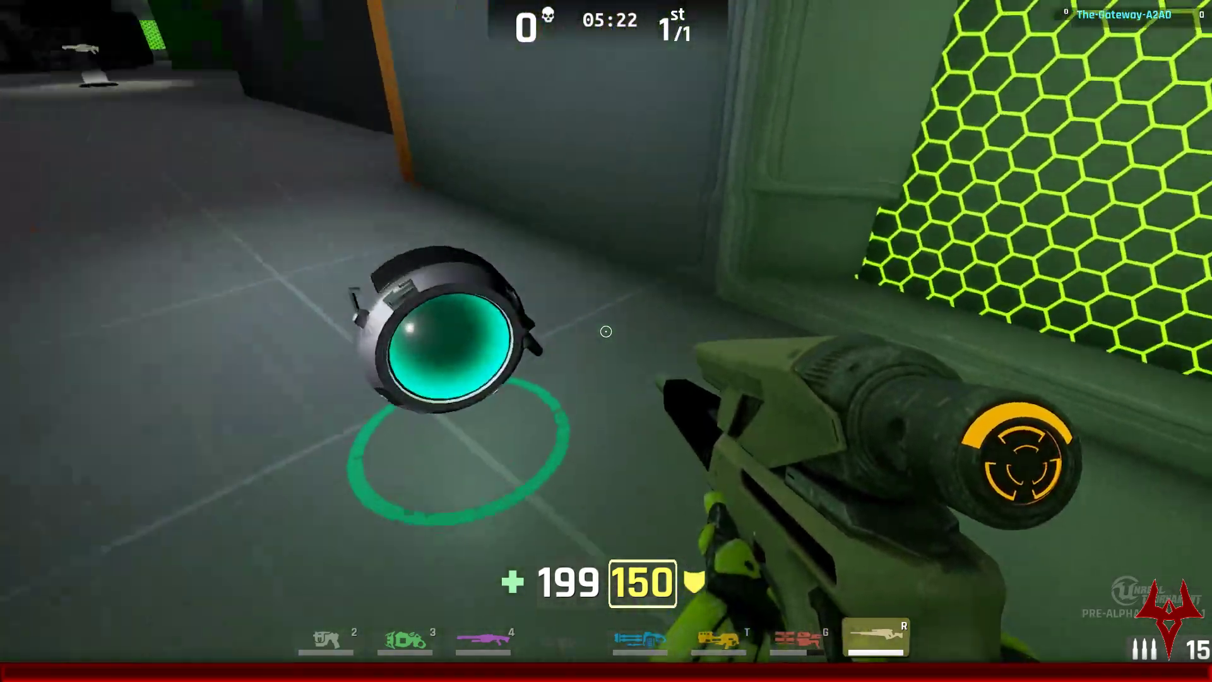
pyautogui.press('s')
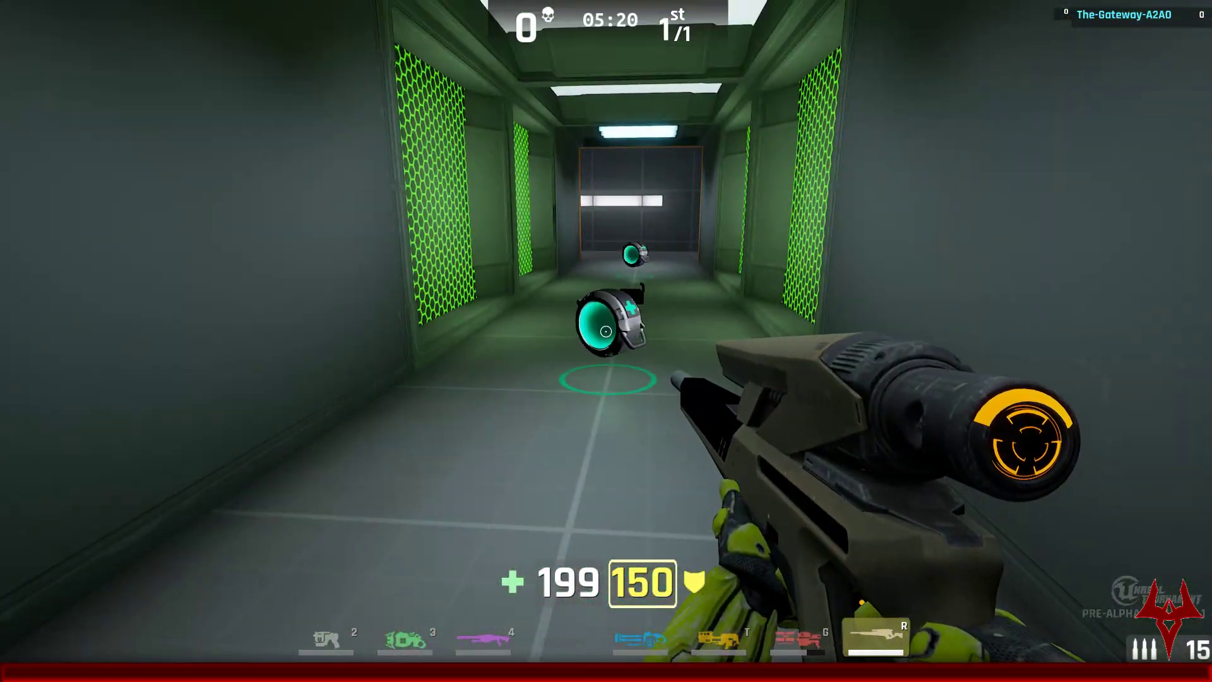
pyautogui.press('w')
pyautogui.press('w')
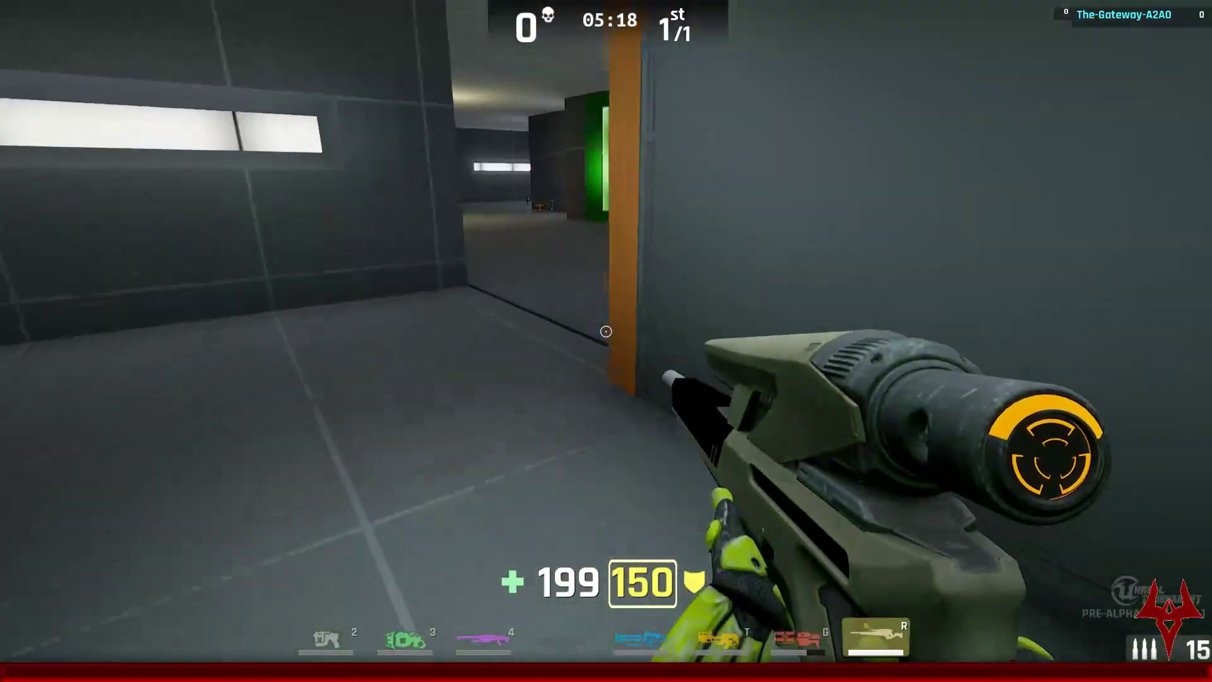
# Step: Pass the armor pickup and the green-framed window, and climb the grey ramp to the sloped green wall
pyautogui.press('w')
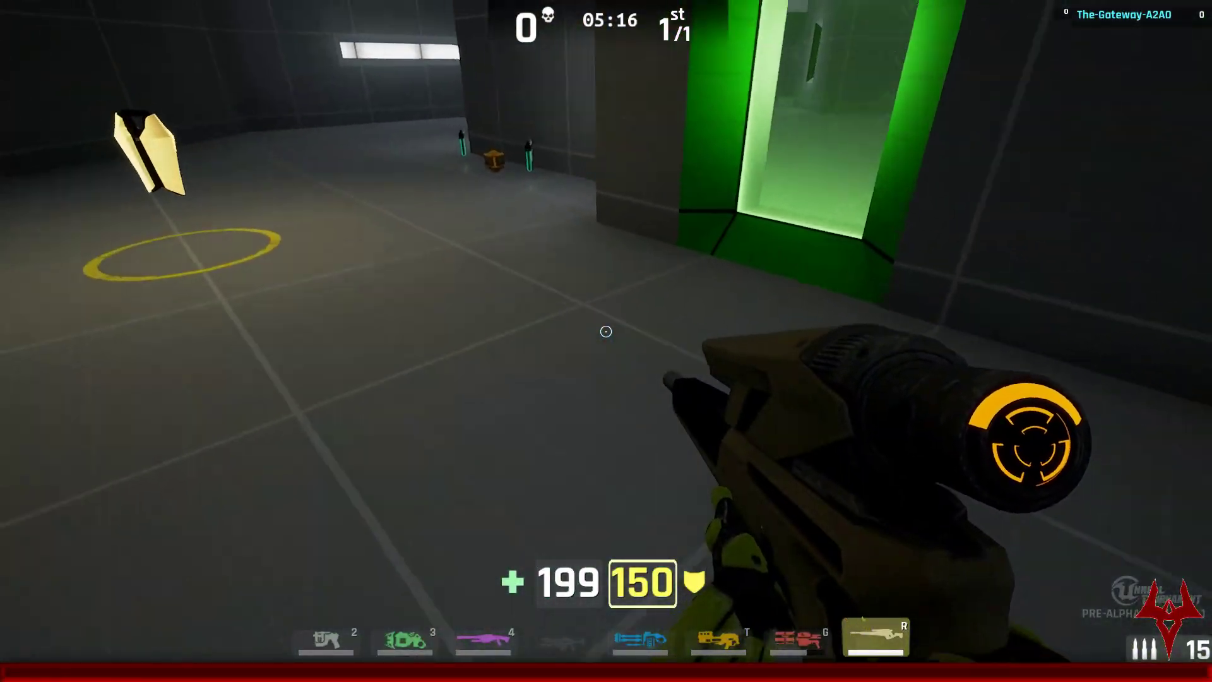
pyautogui.press('w')
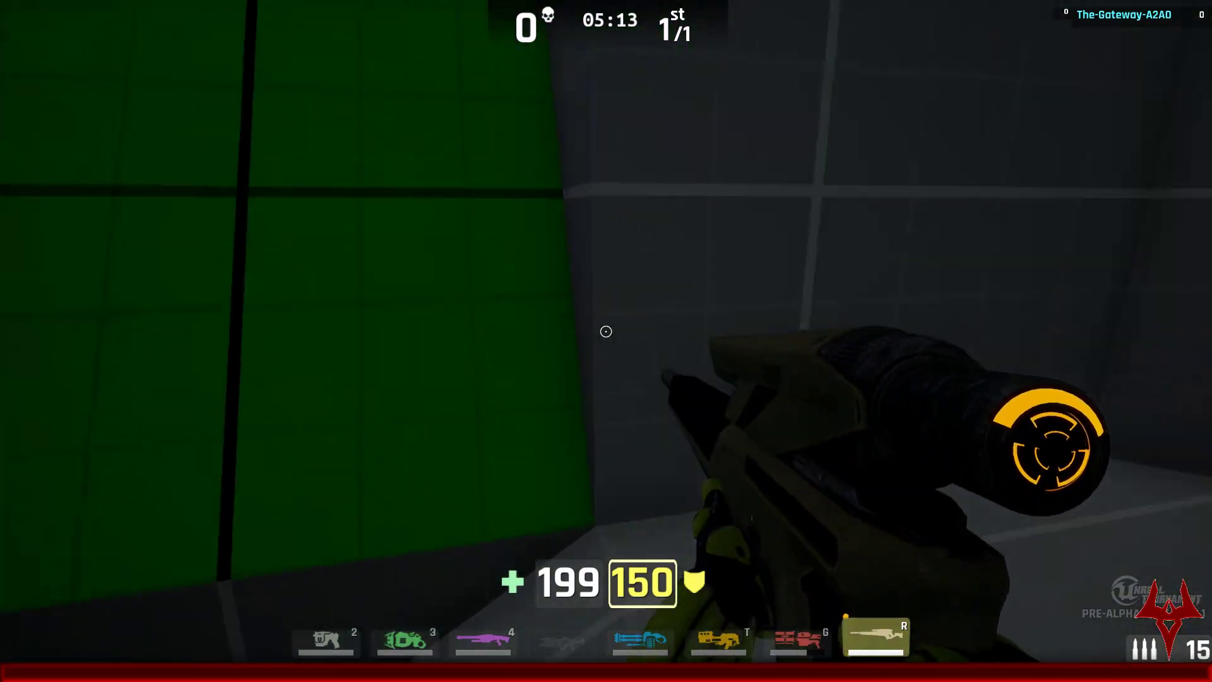
pyautogui.press('w')
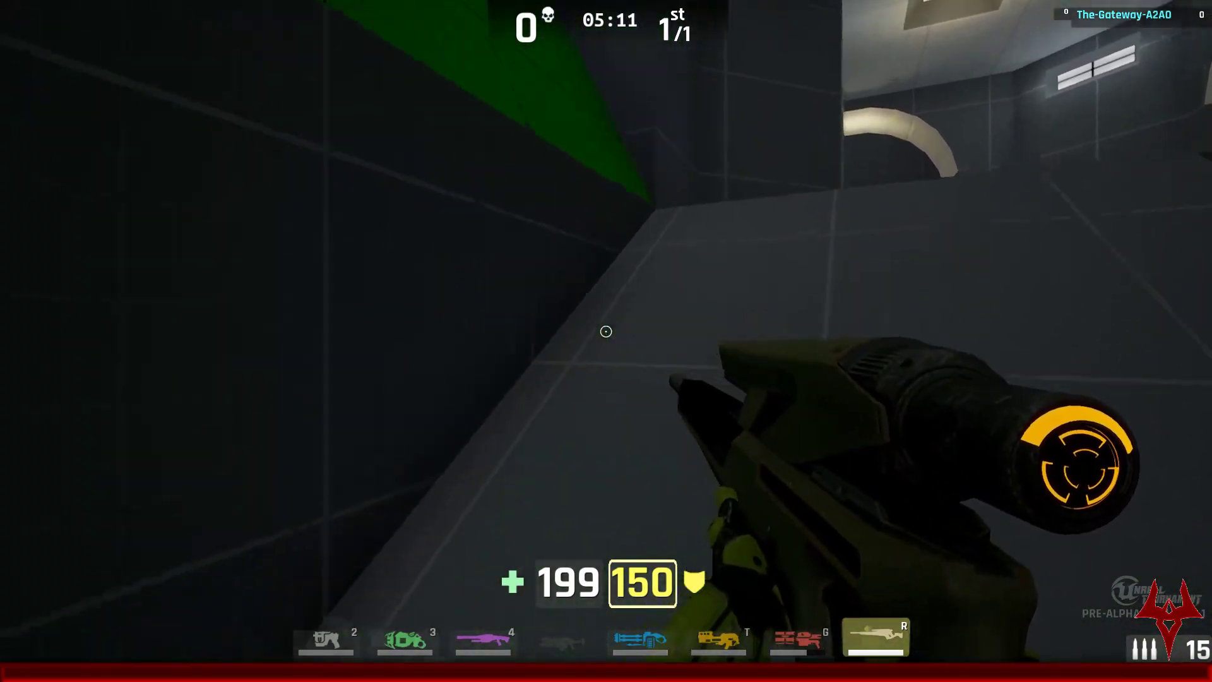
pyautogui.press('w')
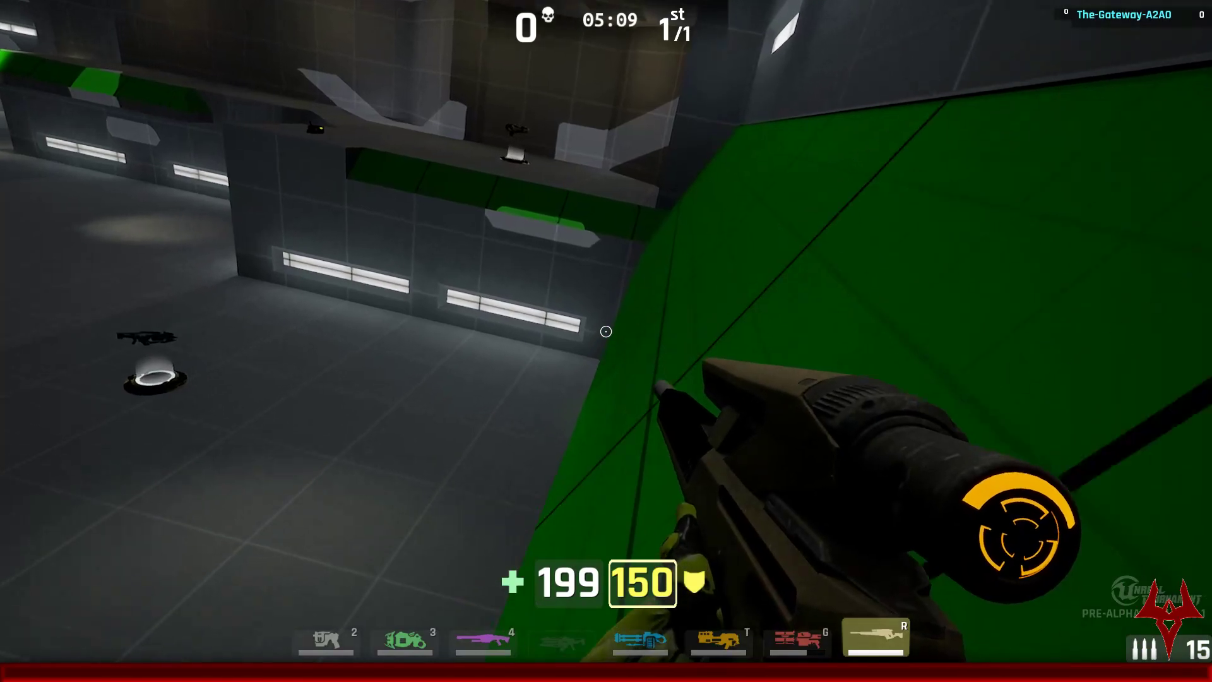
# Step: Examine the sloped green wall by moving along it repeatedly between the upper ledge and the grey ramp
pyautogui.press('w')
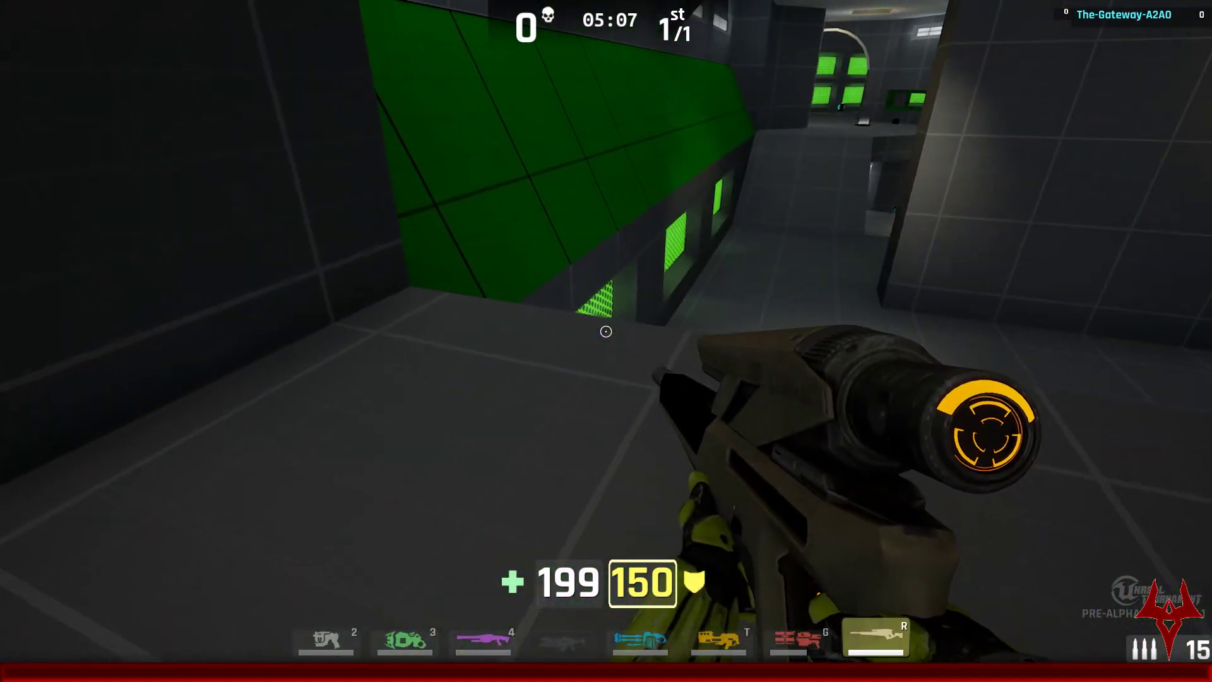
pyautogui.press('w')
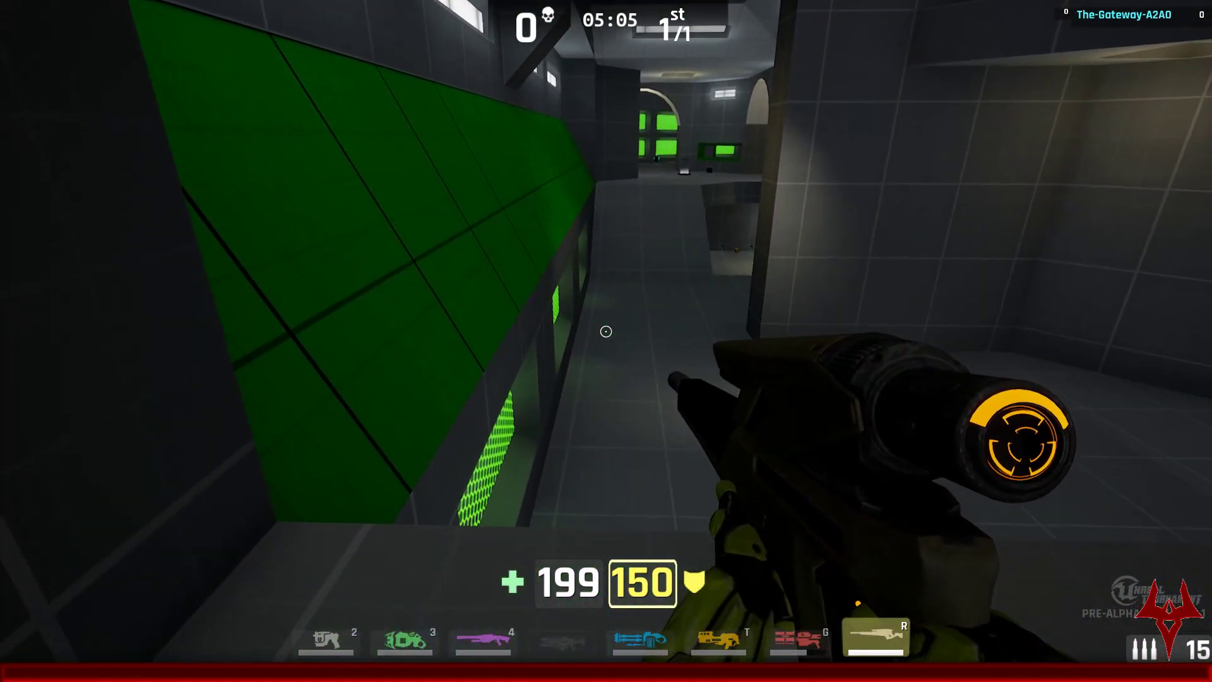
pyautogui.press('w')
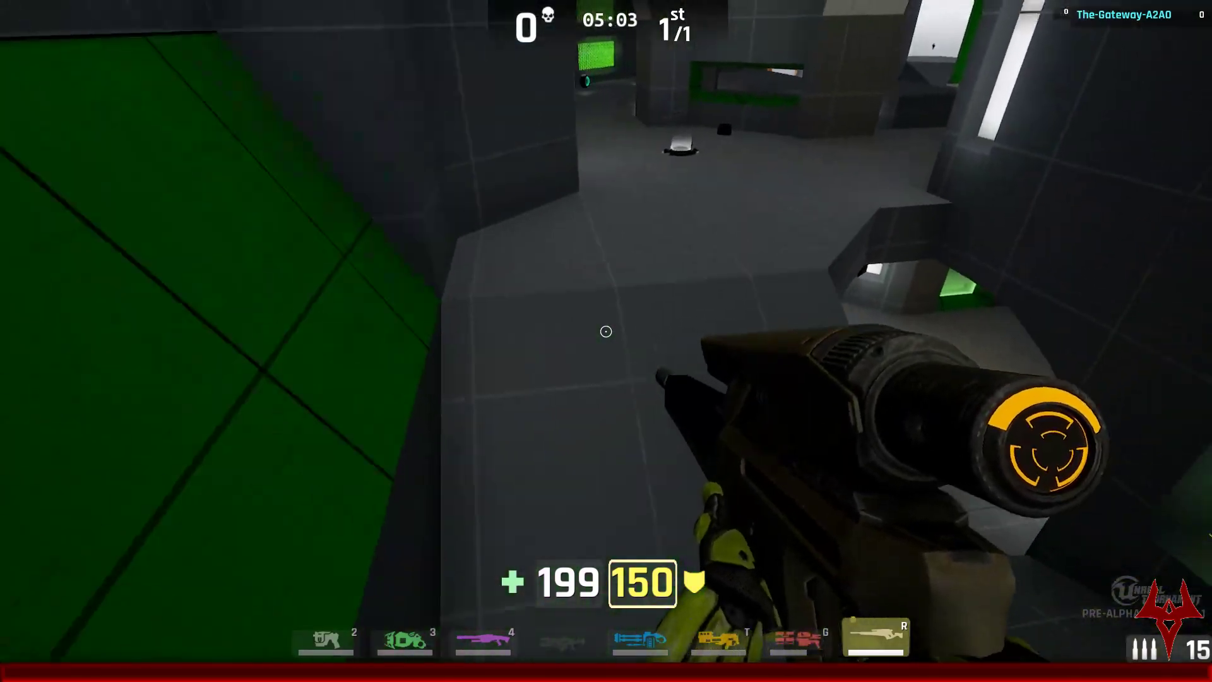
pyautogui.press('w')
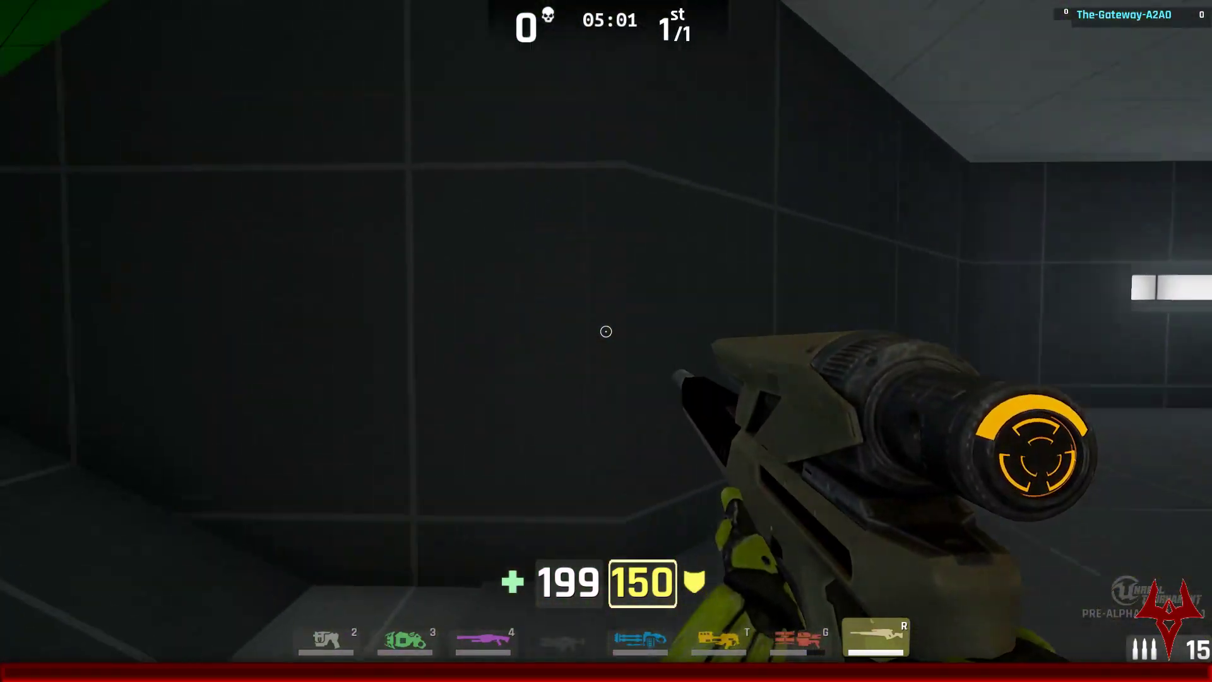
pyautogui.press('w')
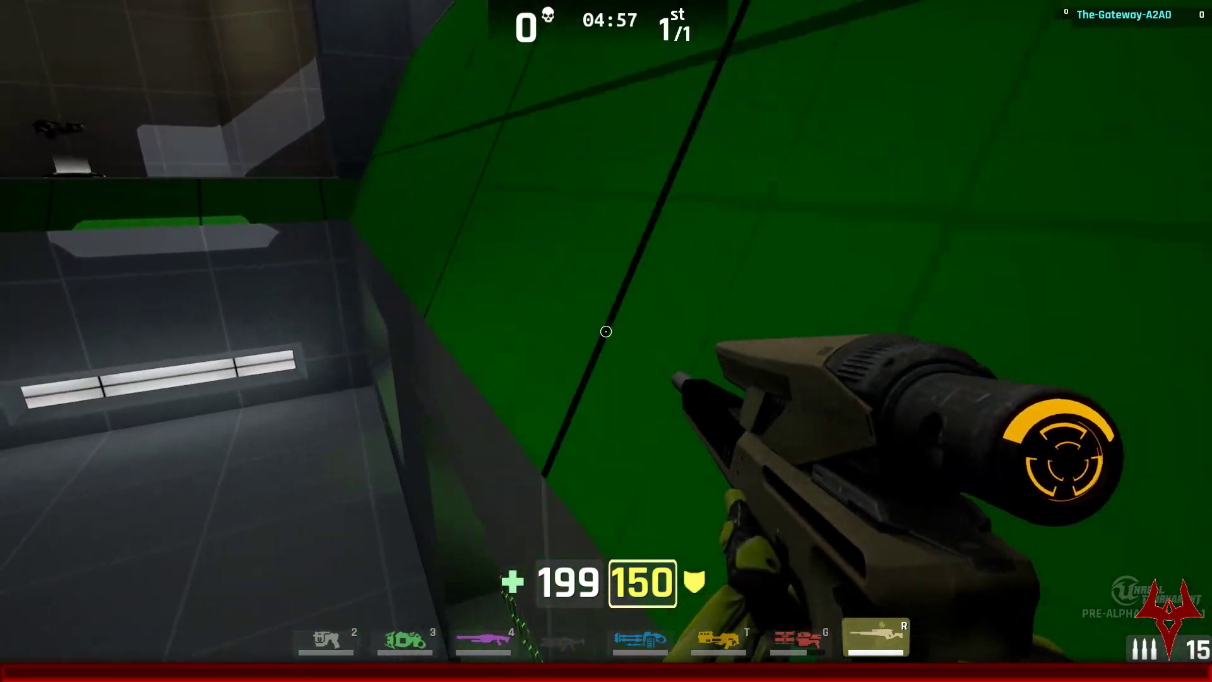
pyautogui.press('w')
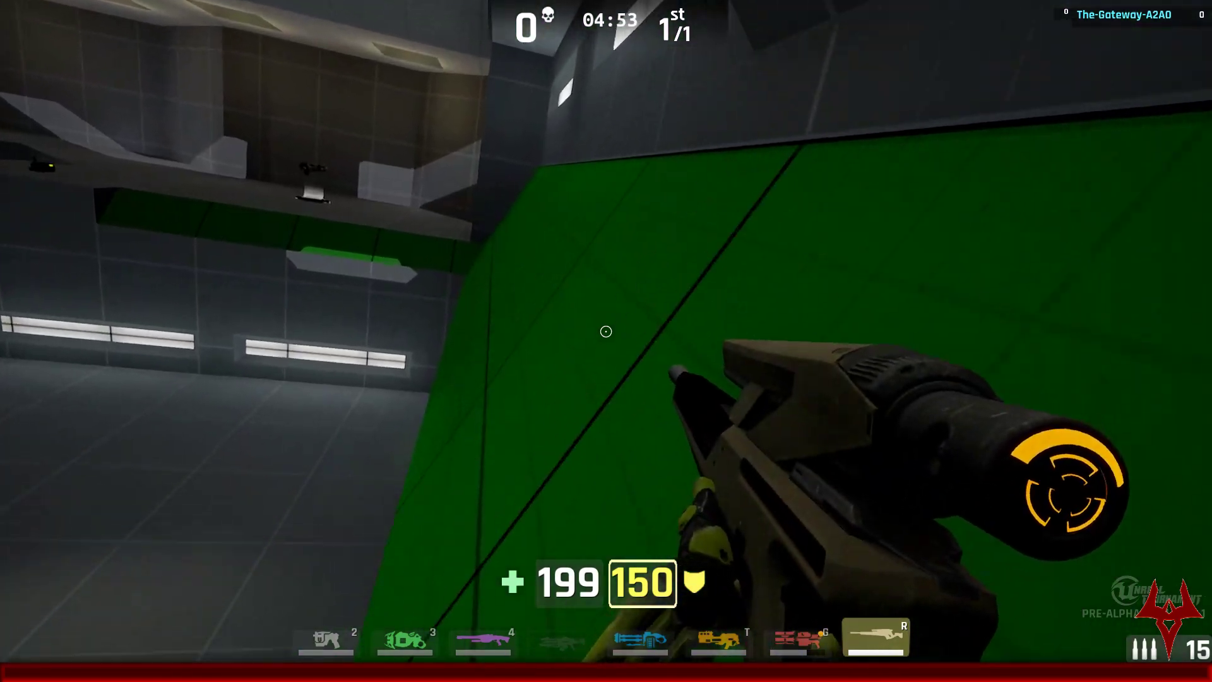
pyautogui.press('w')
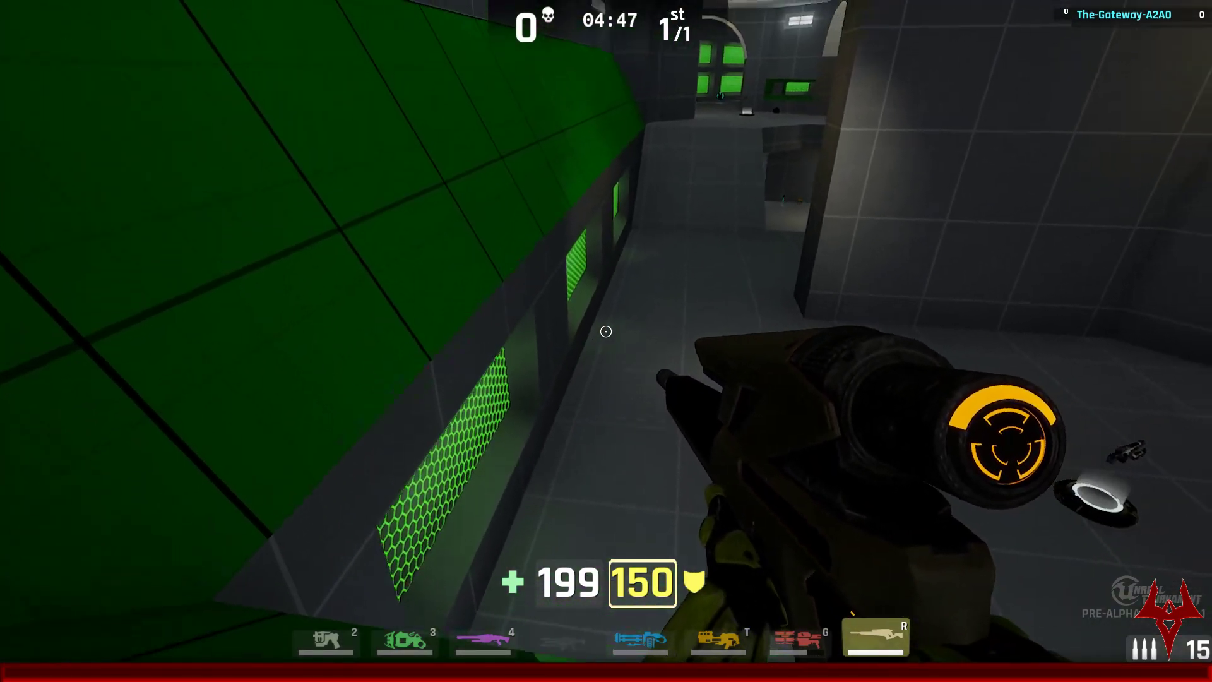
pyautogui.press('w')
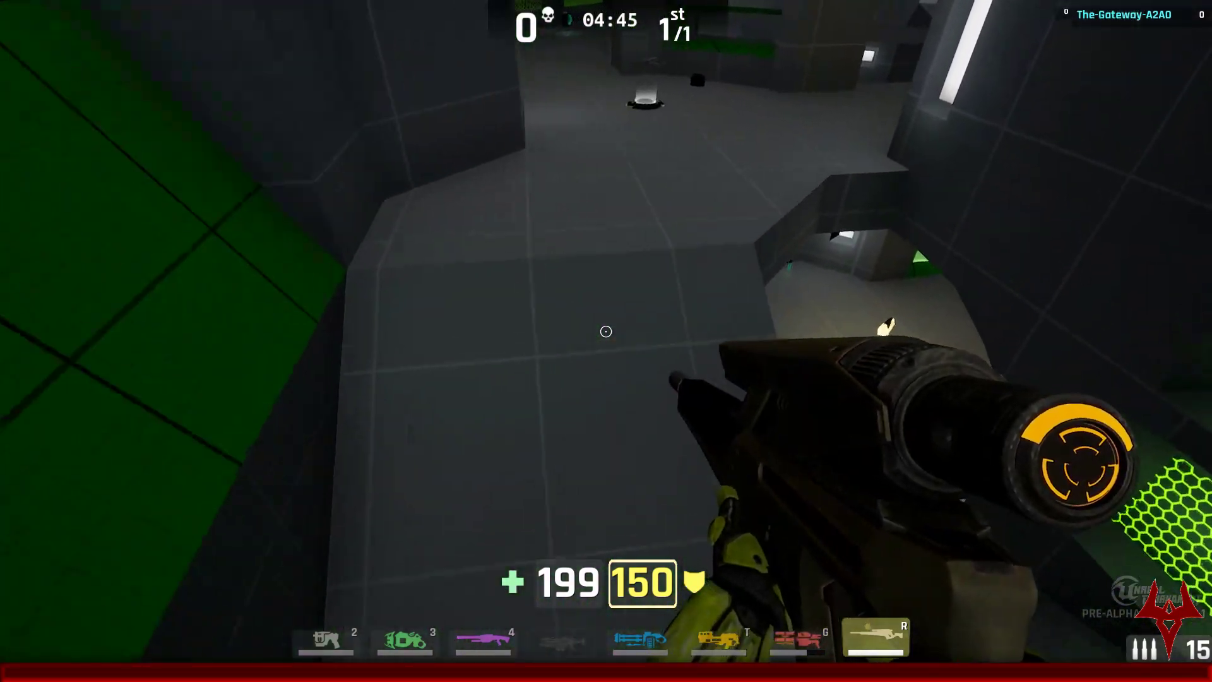
# Step: Collect the armor on the lower floor, cross the lit room and climb the ramp to the outdoor ledge
pyautogui.press('w')
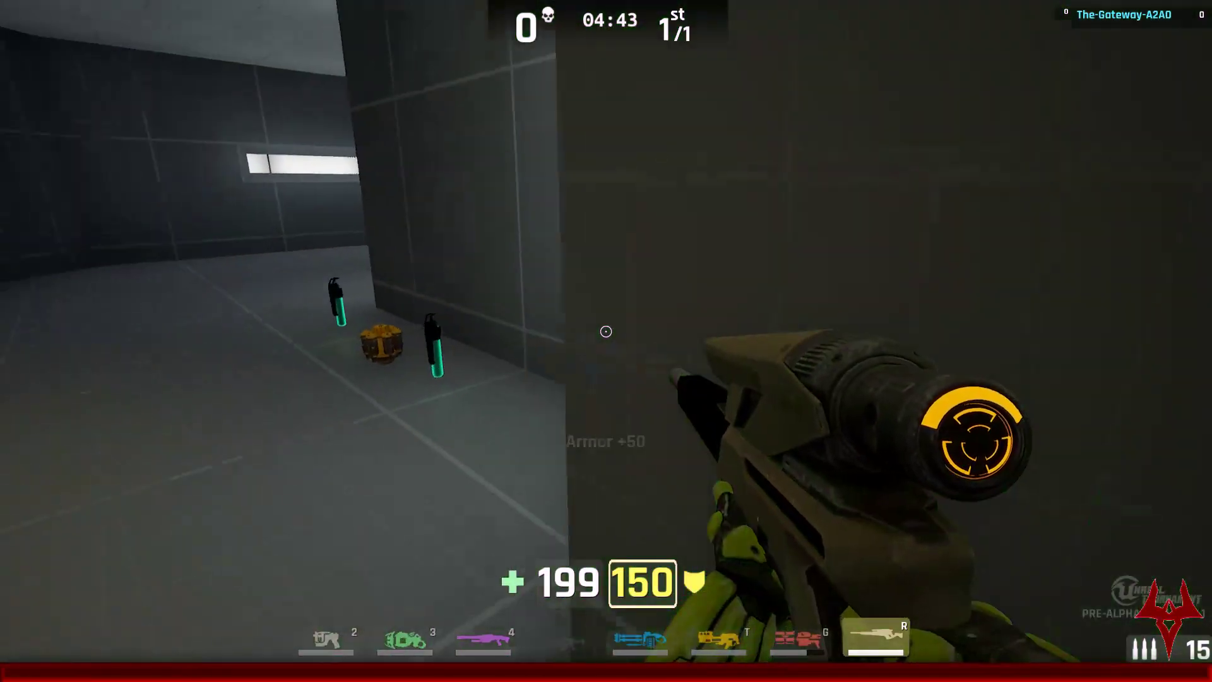
pyautogui.press('w')
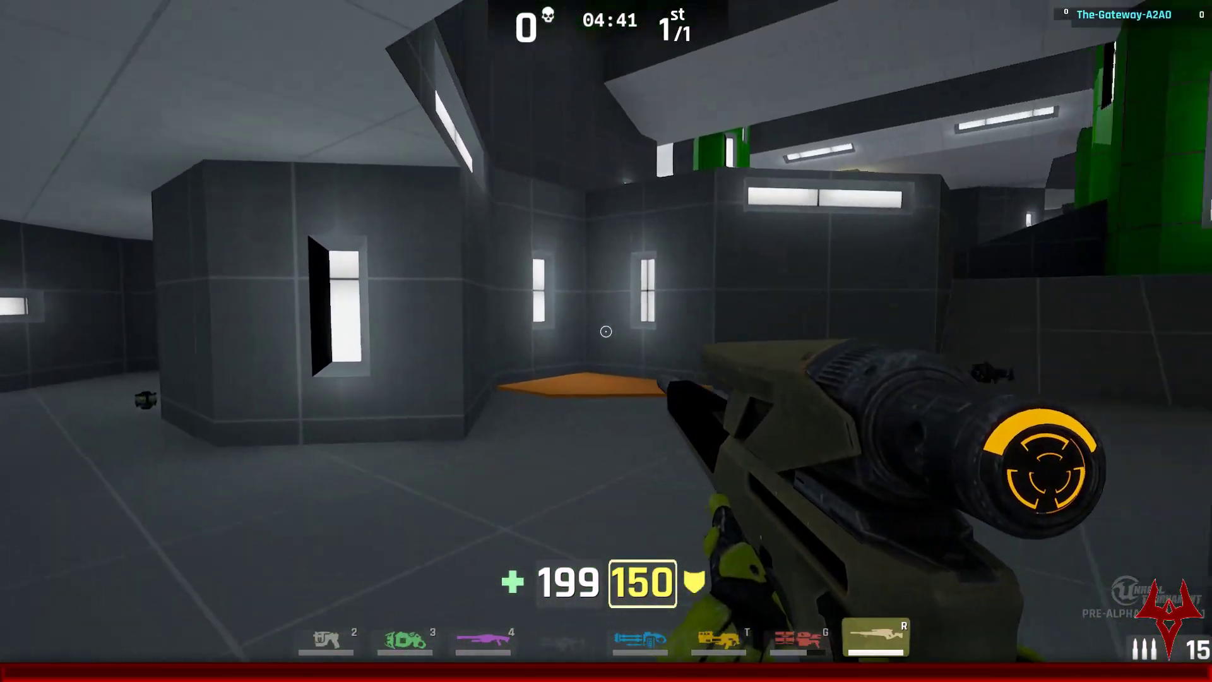
pyautogui.press('w')
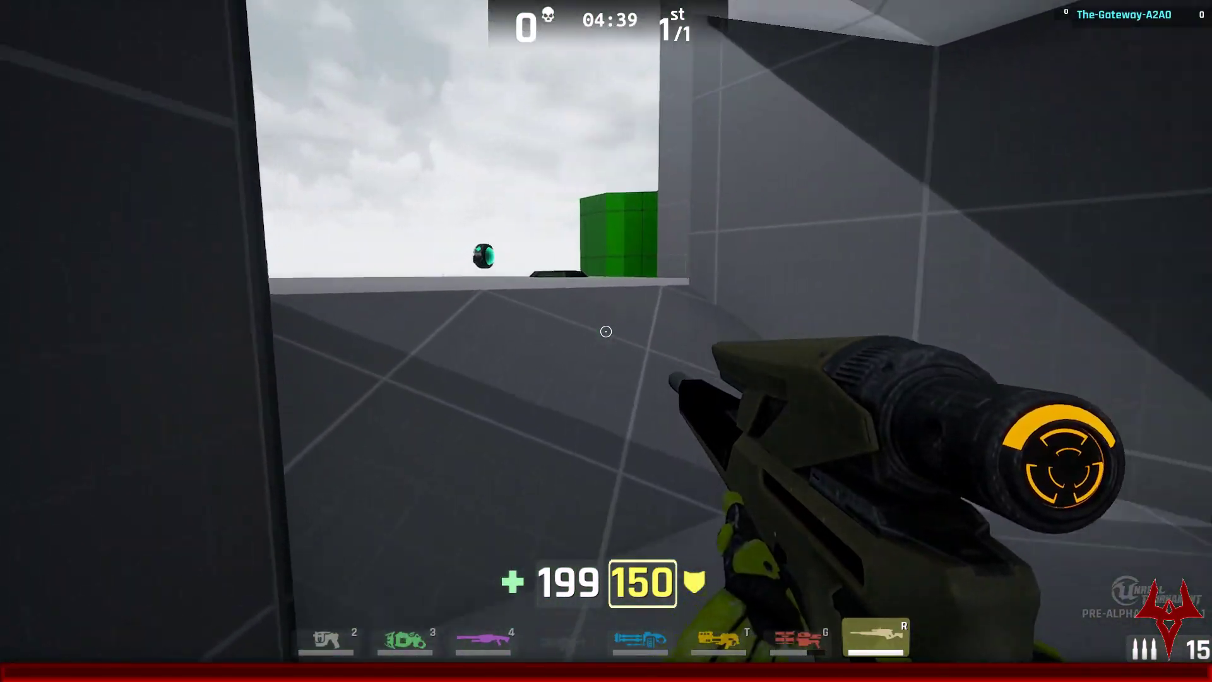
pyautogui.press('w')
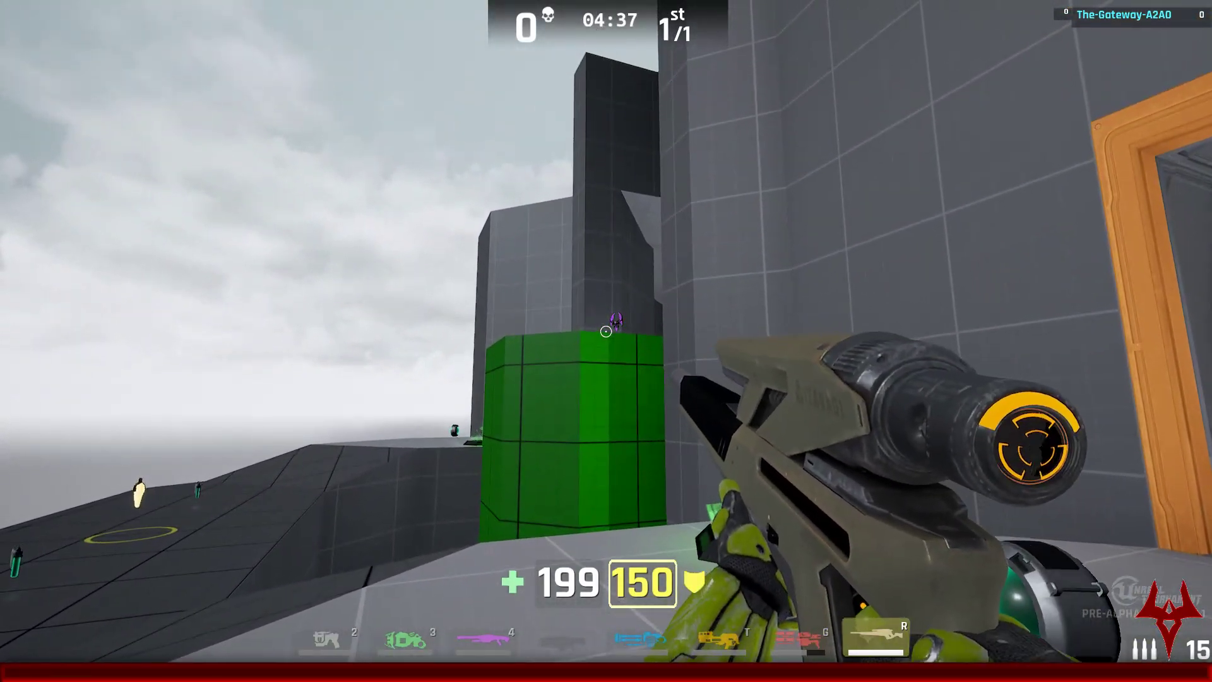
# Step: Inspect the glowing green jump pad on the outdoor ledge and head back inside through the orange-framed doorway
pyautogui.press('w')
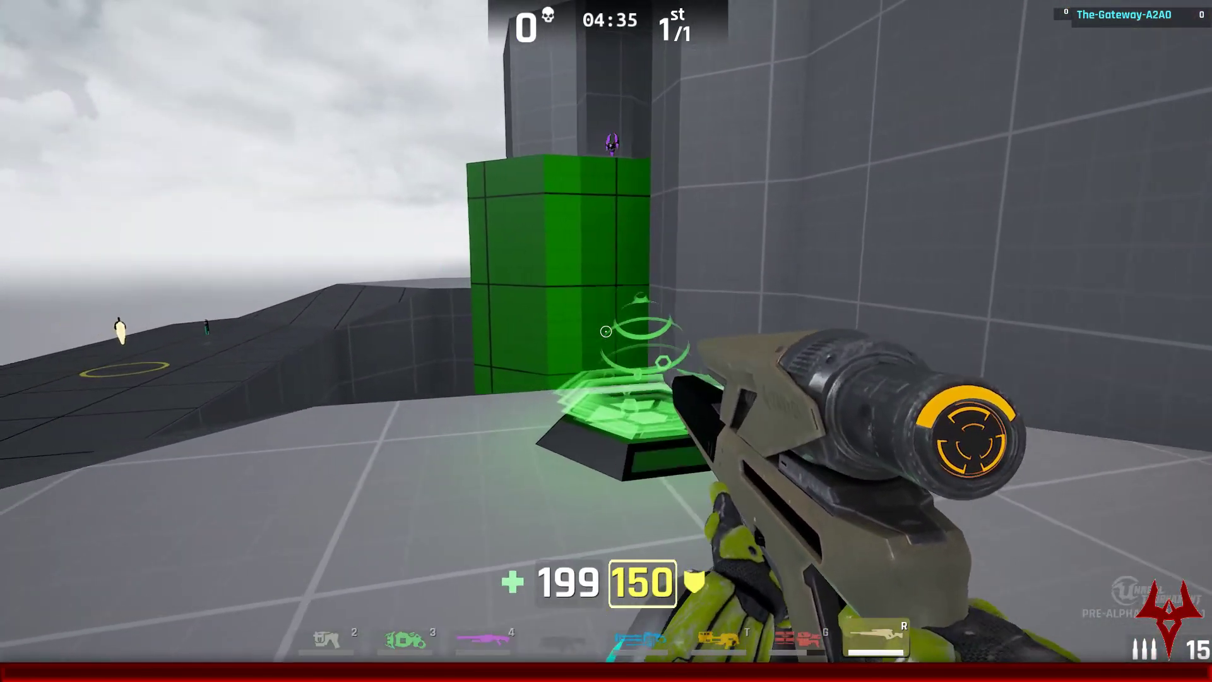
pyautogui.press('w')
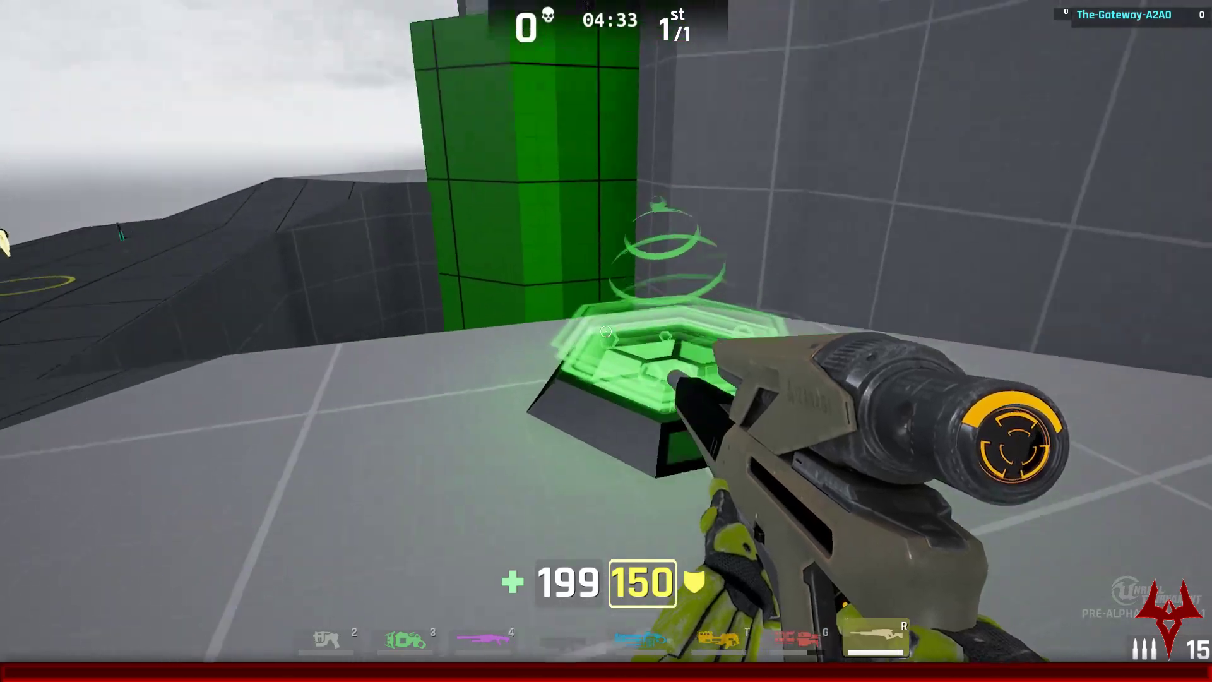
pyautogui.press('d')
pyautogui.press('w')
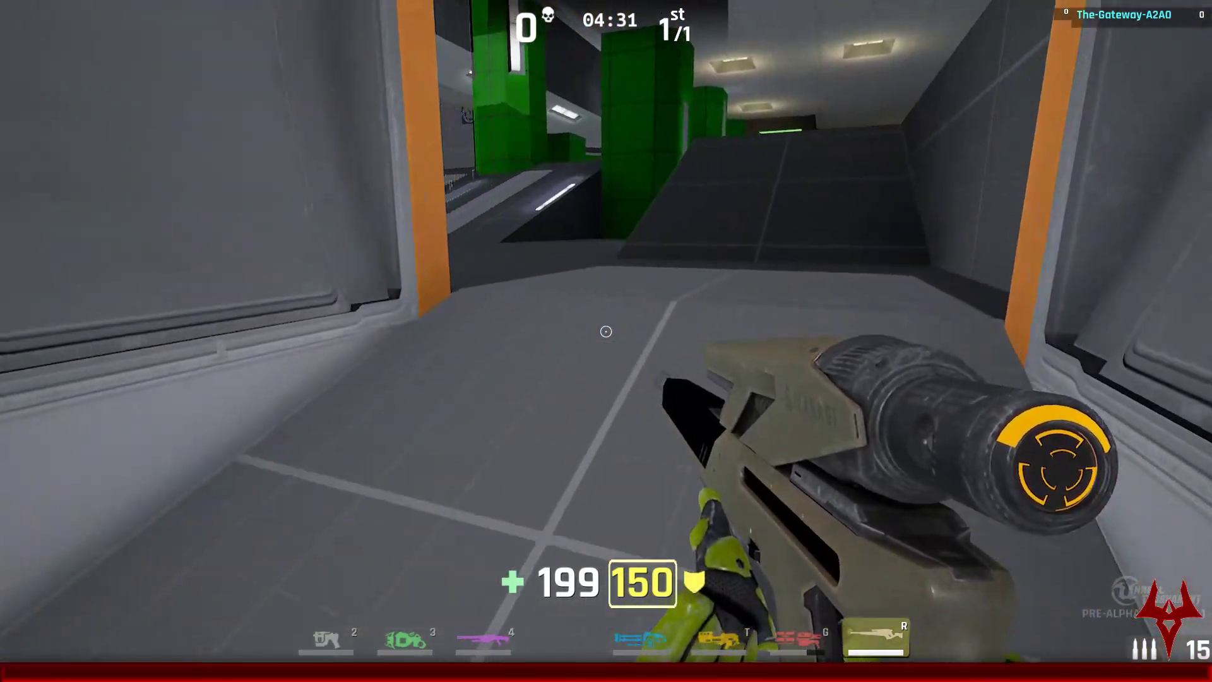
# Step: Enter the hall from the orange-framed doorway and examine the tall outdoor opening beside the green pillar
pyautogui.press('w')
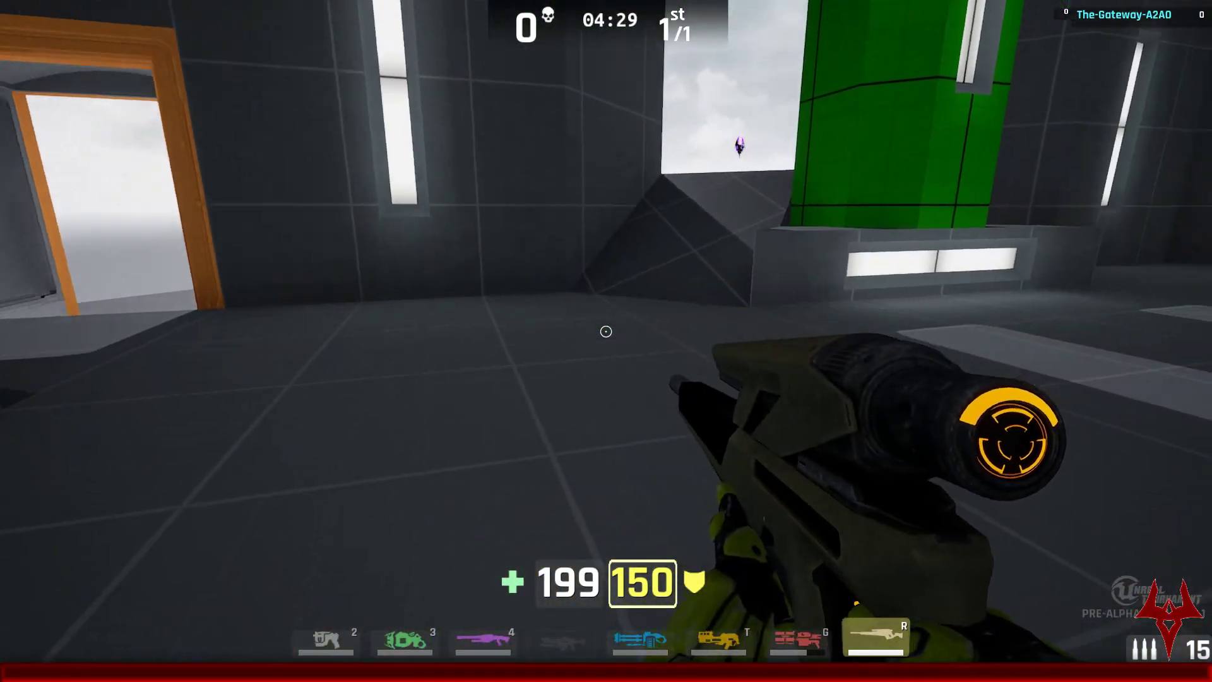
pyautogui.press('w')
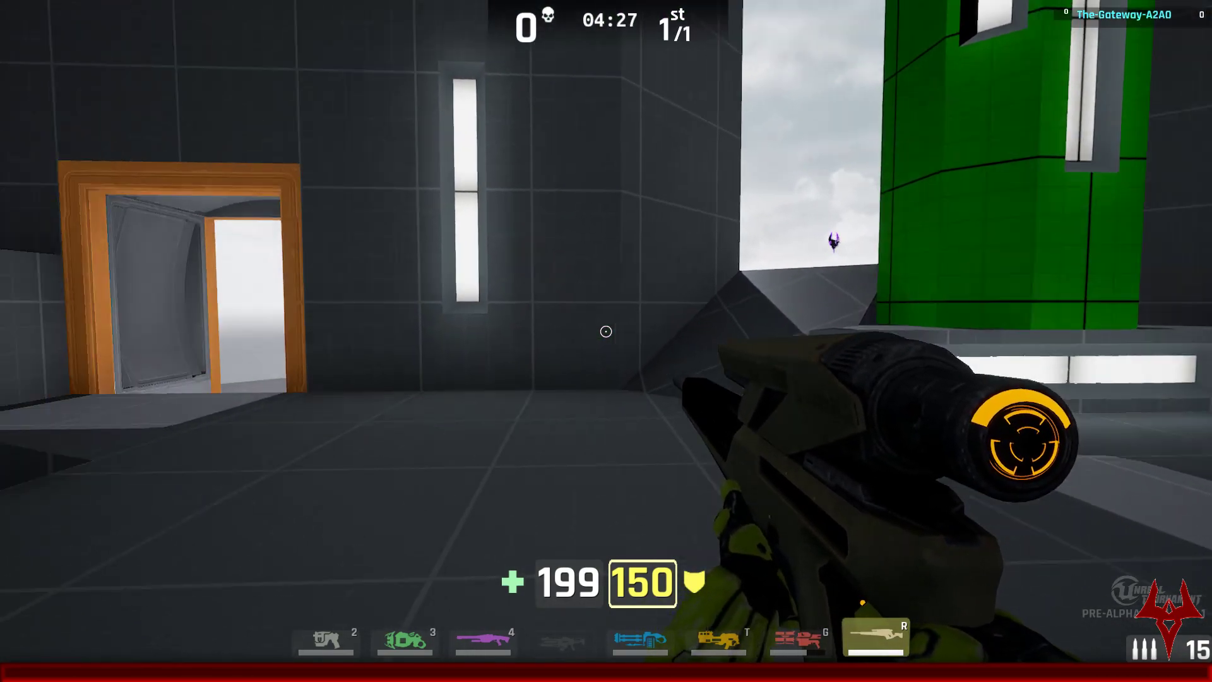
pyautogui.press('w')
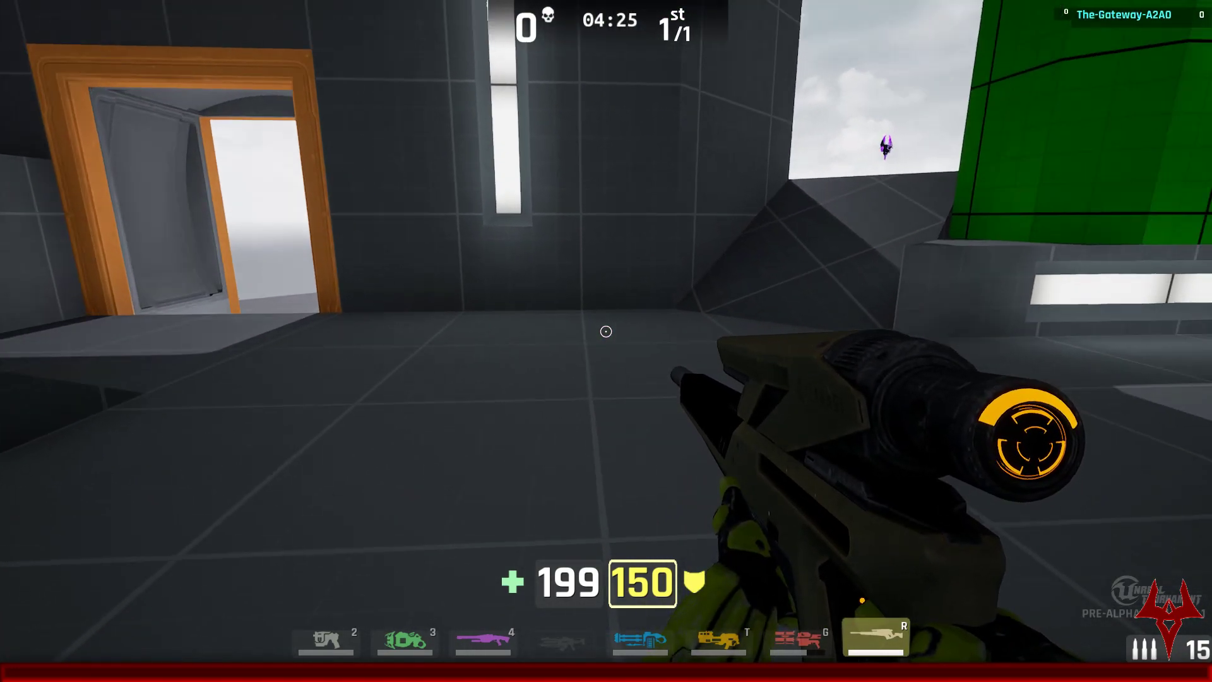
pyautogui.press('w')
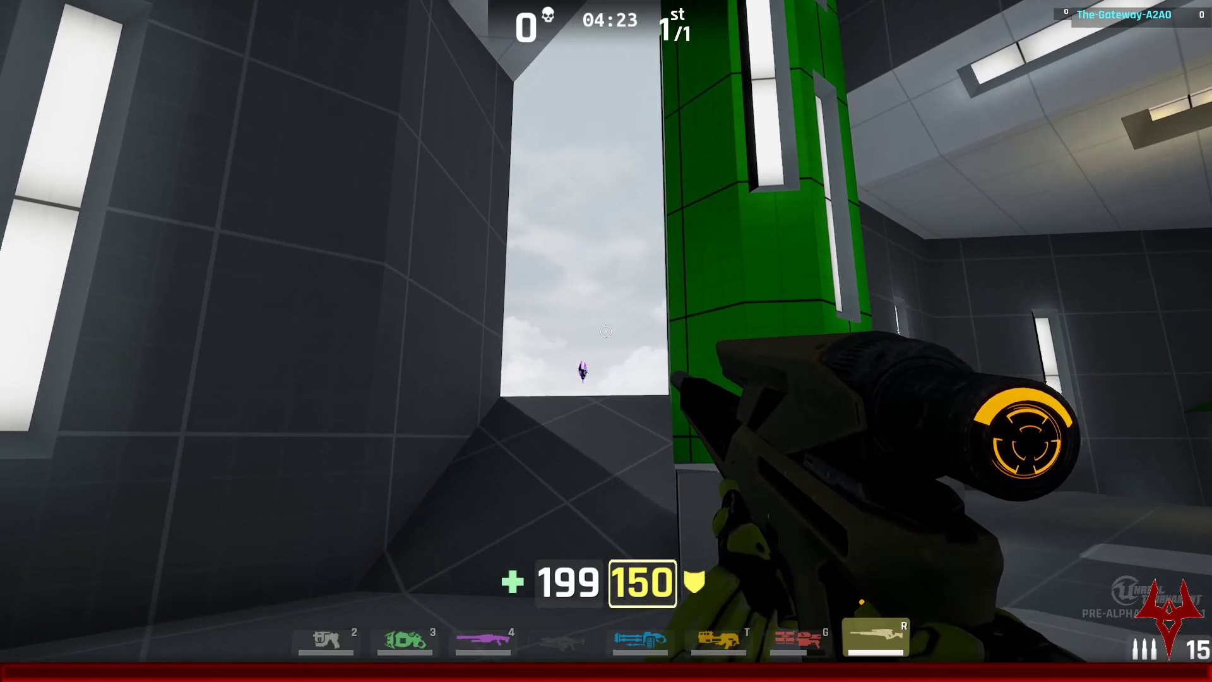
# Step: Cross the outdoor ledges past the green jump pads and collect the purple UDamage powerup
pyautogui.press('w')
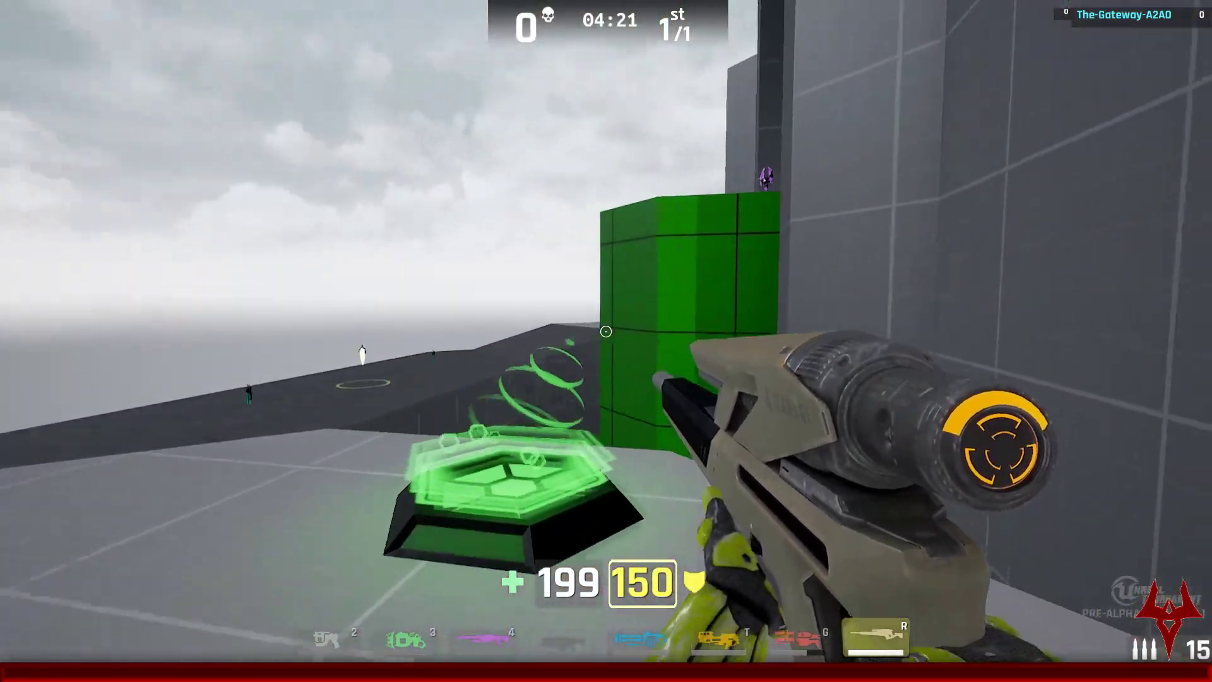
pyautogui.press('w')
pyautogui.press('w')
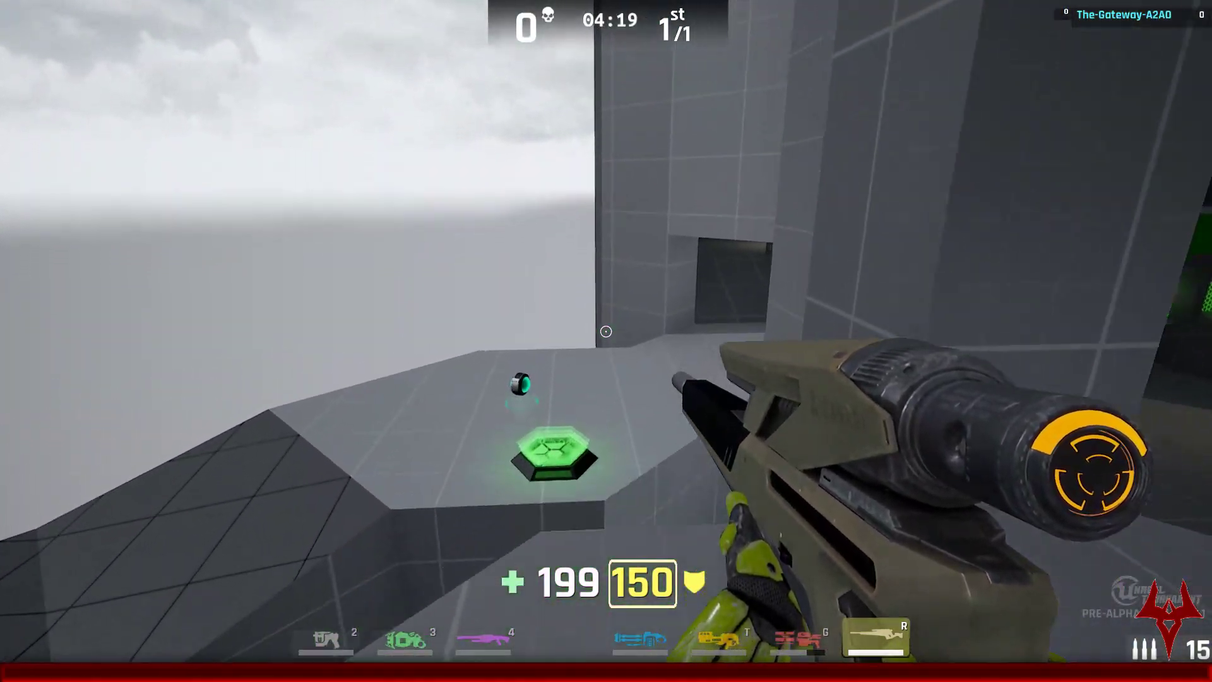
pyautogui.press('w')
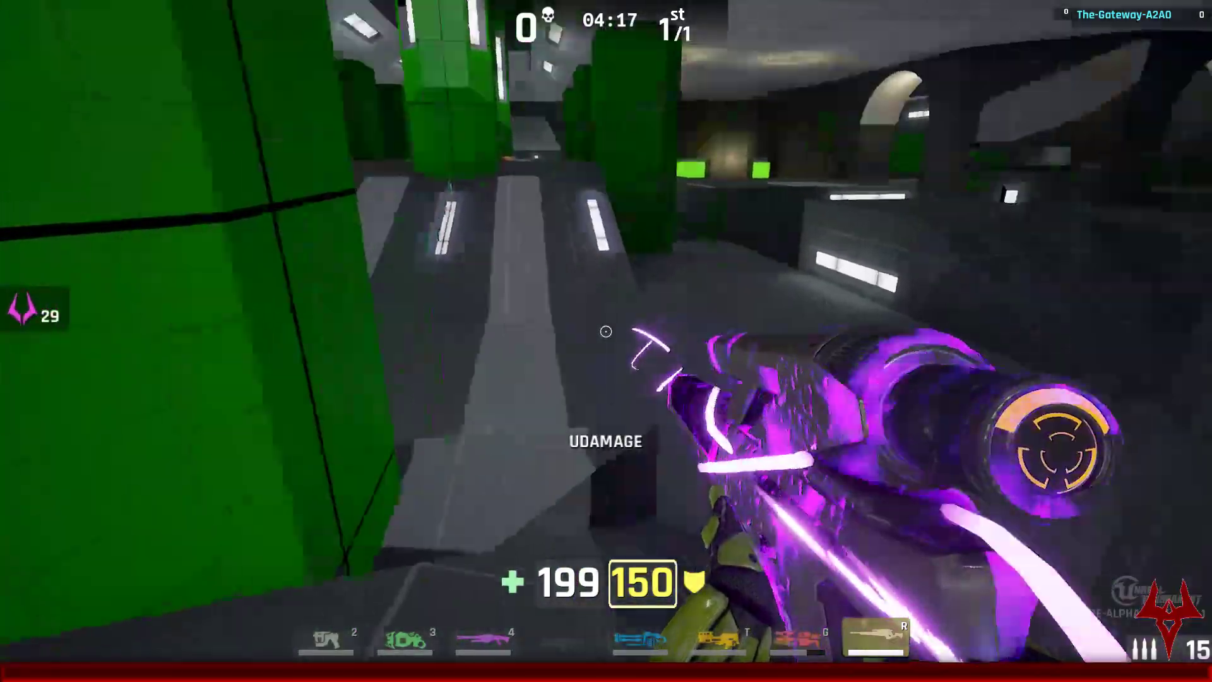
# Step: Pass the green-lit grilles to the dark outdoor ramp and collect its armor and health vials
pyautogui.press('w')
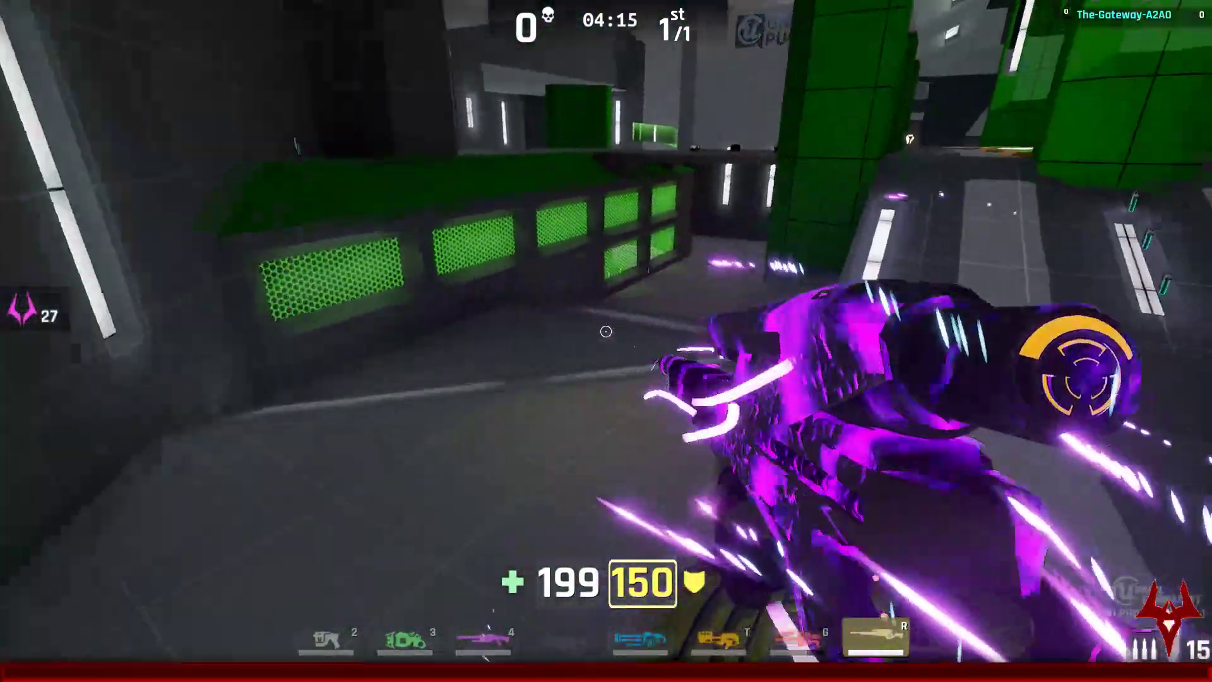
pyautogui.press('w')
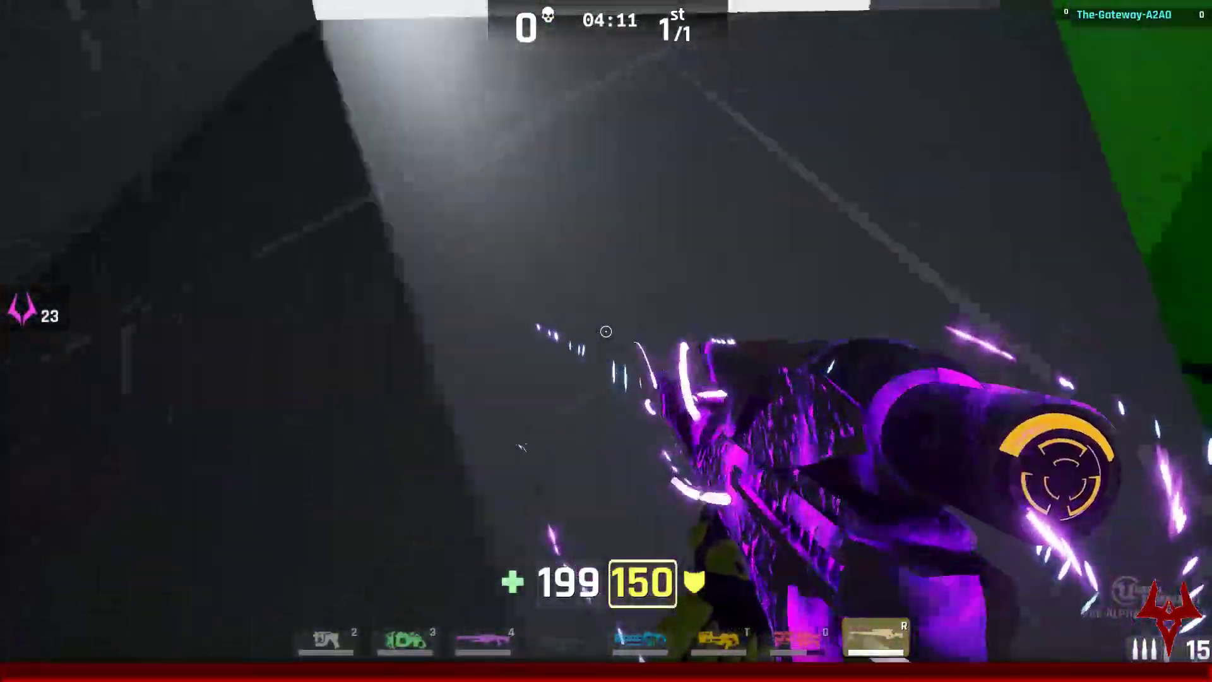
pyautogui.press('w')
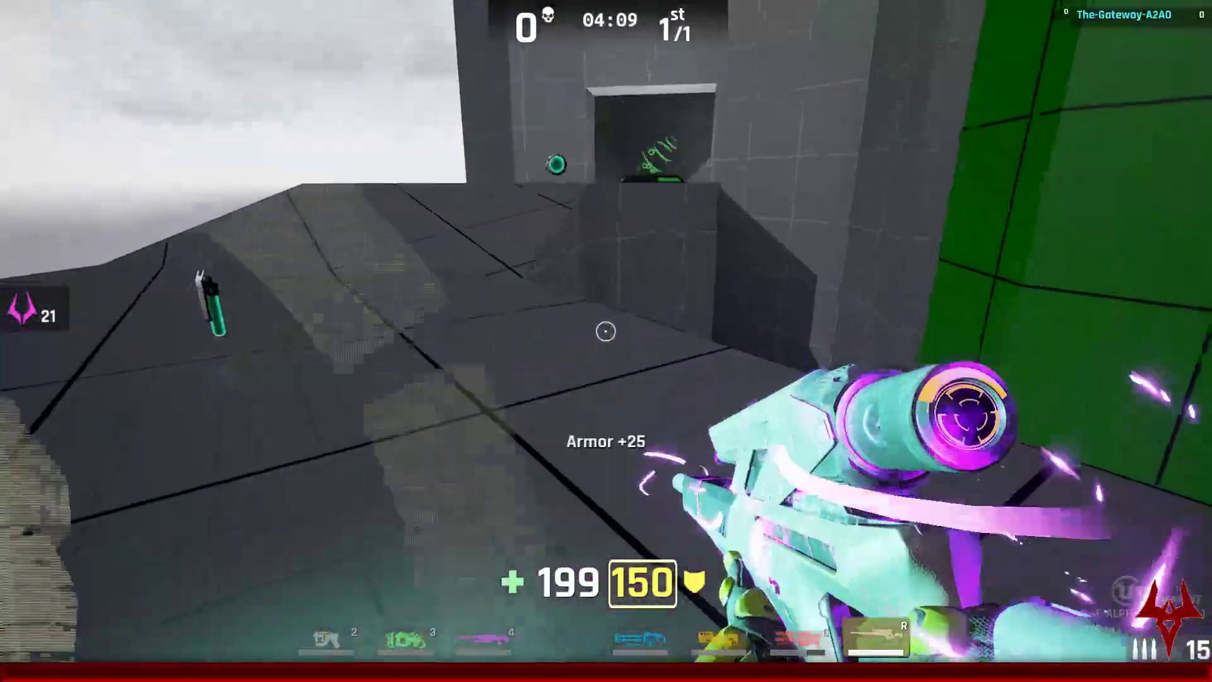
pyautogui.press('w')
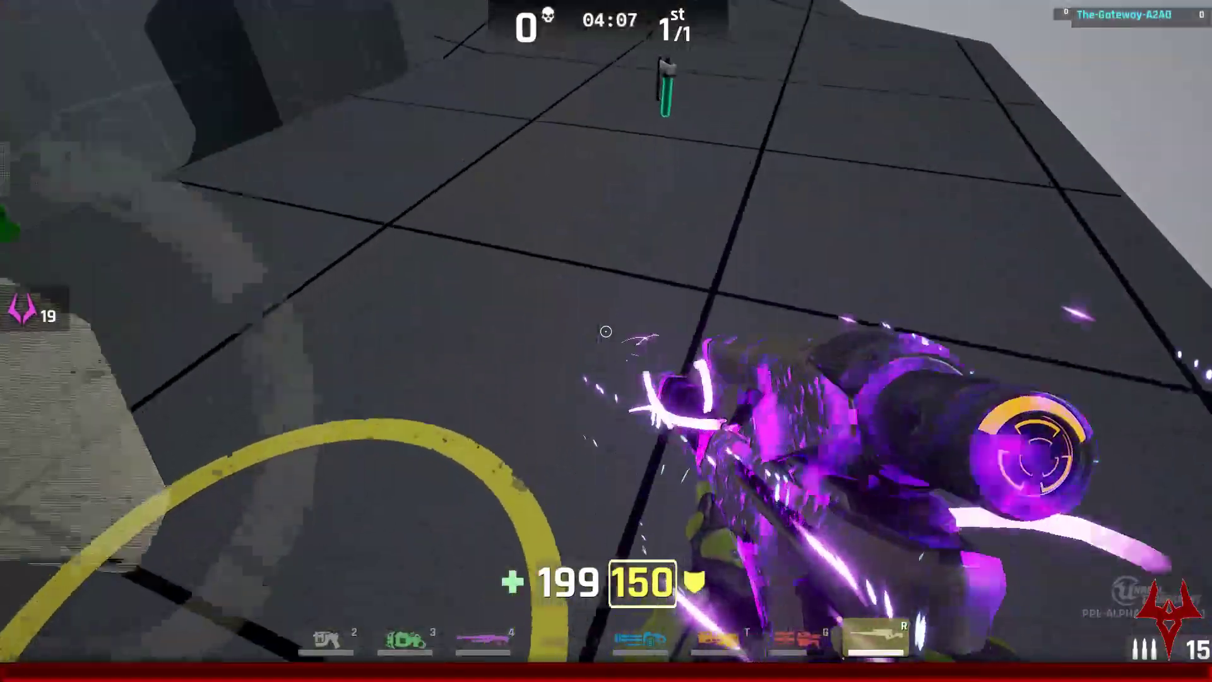
pyautogui.press('w')
pyautogui.press('w')
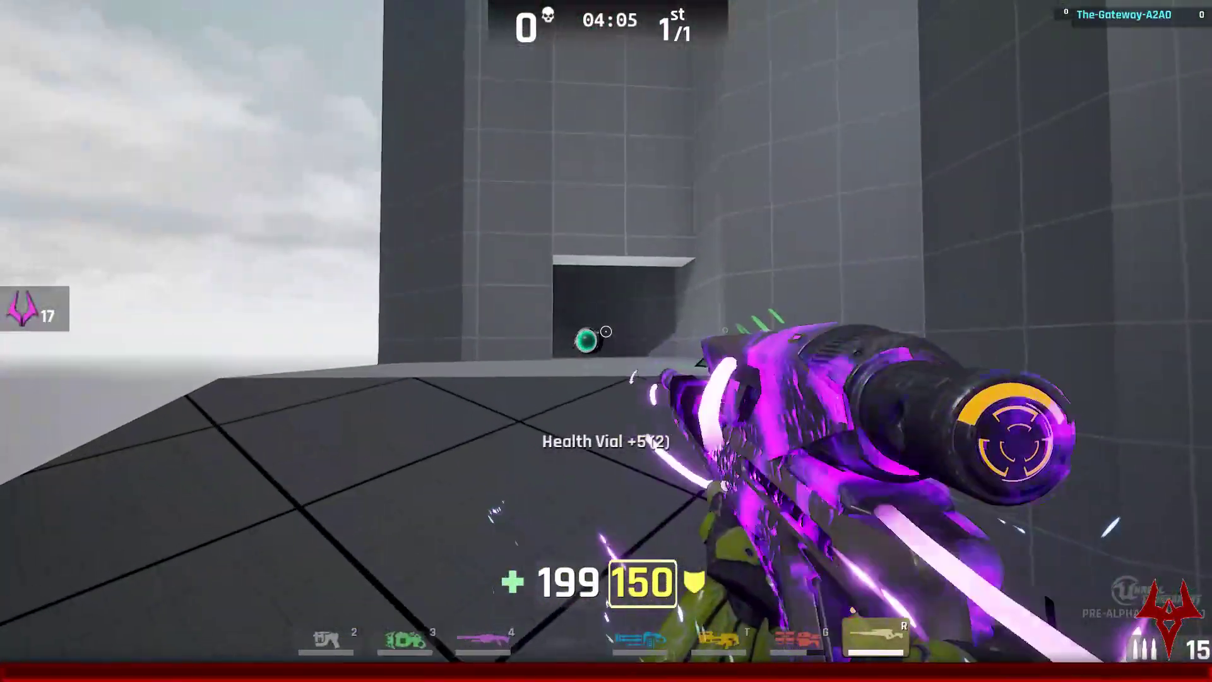
# Step: Head inside past the red weapon pickup and cross the orange-gridded bridge to the green overlook
pyautogui.press('w')
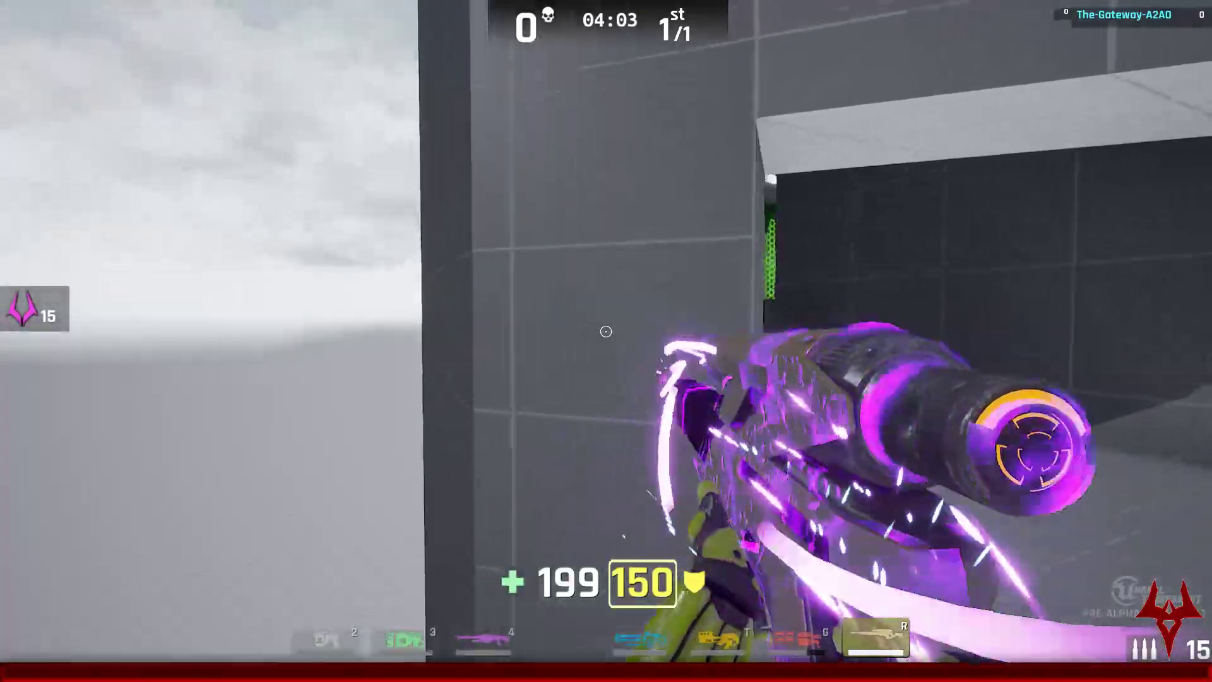
pyautogui.press('w')
pyautogui.press('w')
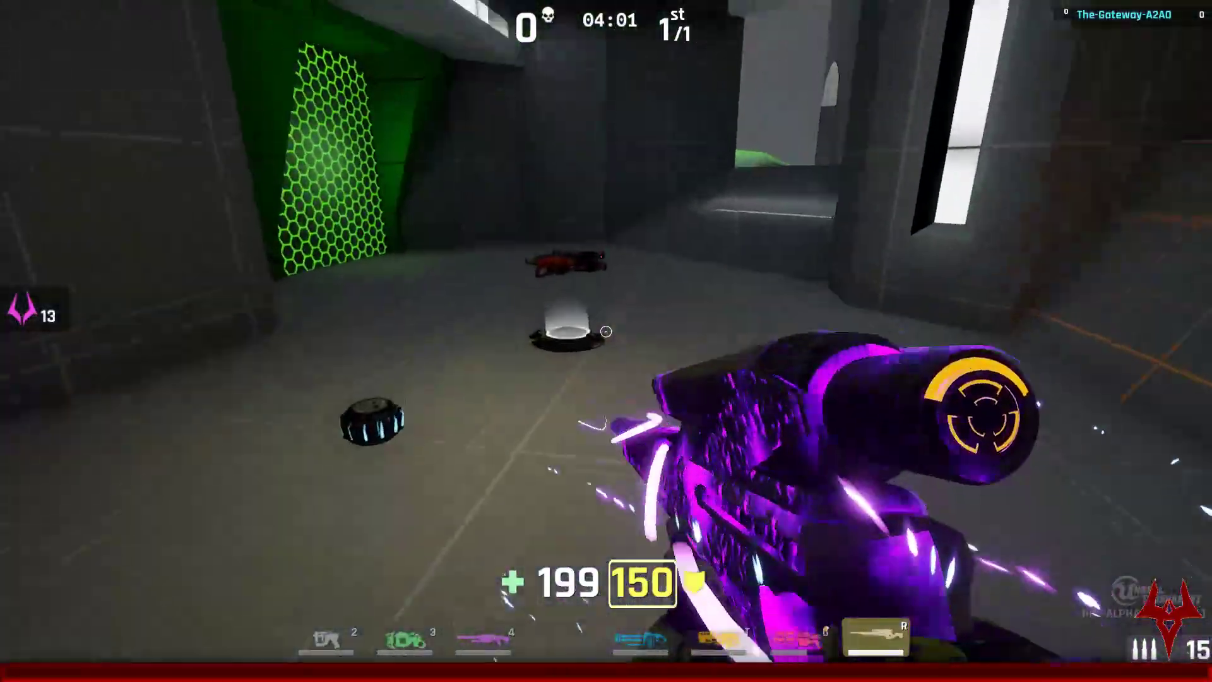
pyautogui.press('w')
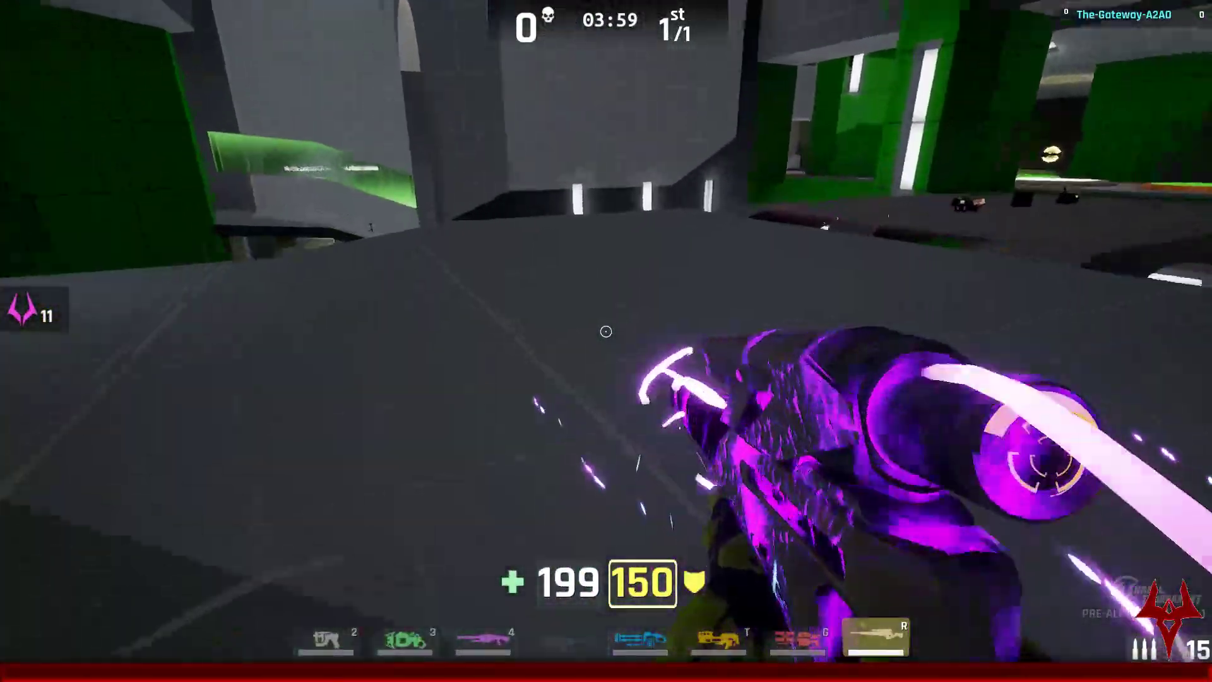
pyautogui.press('w')
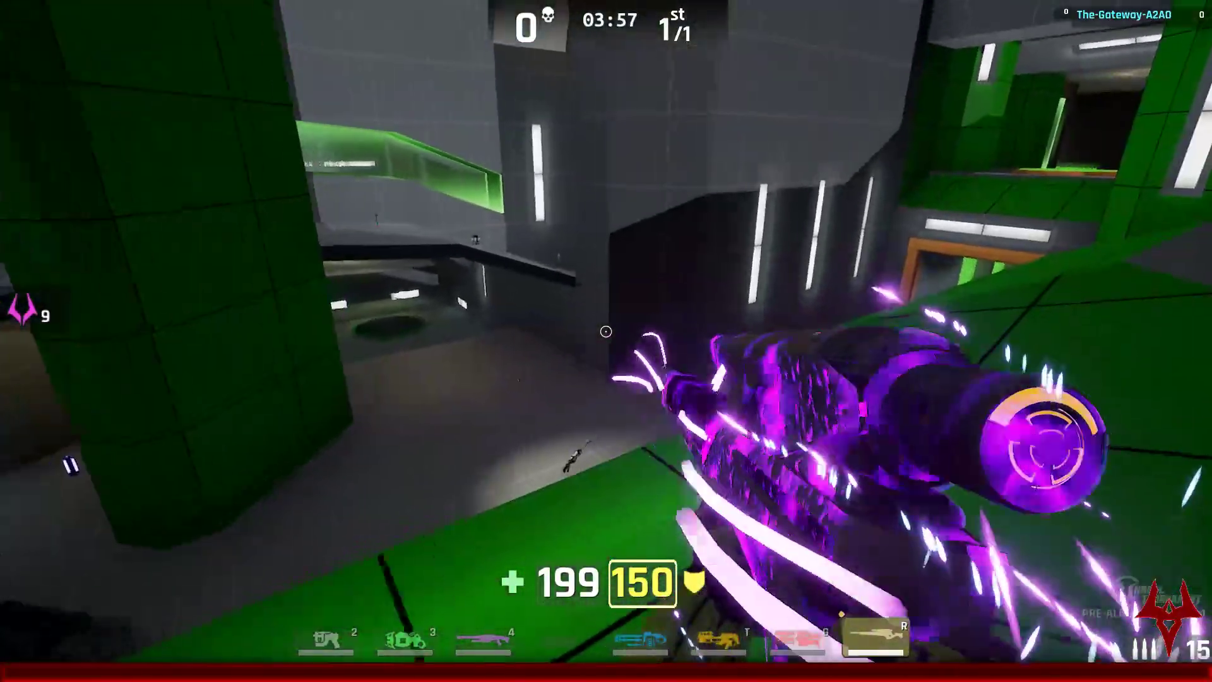
pyautogui.press('w')
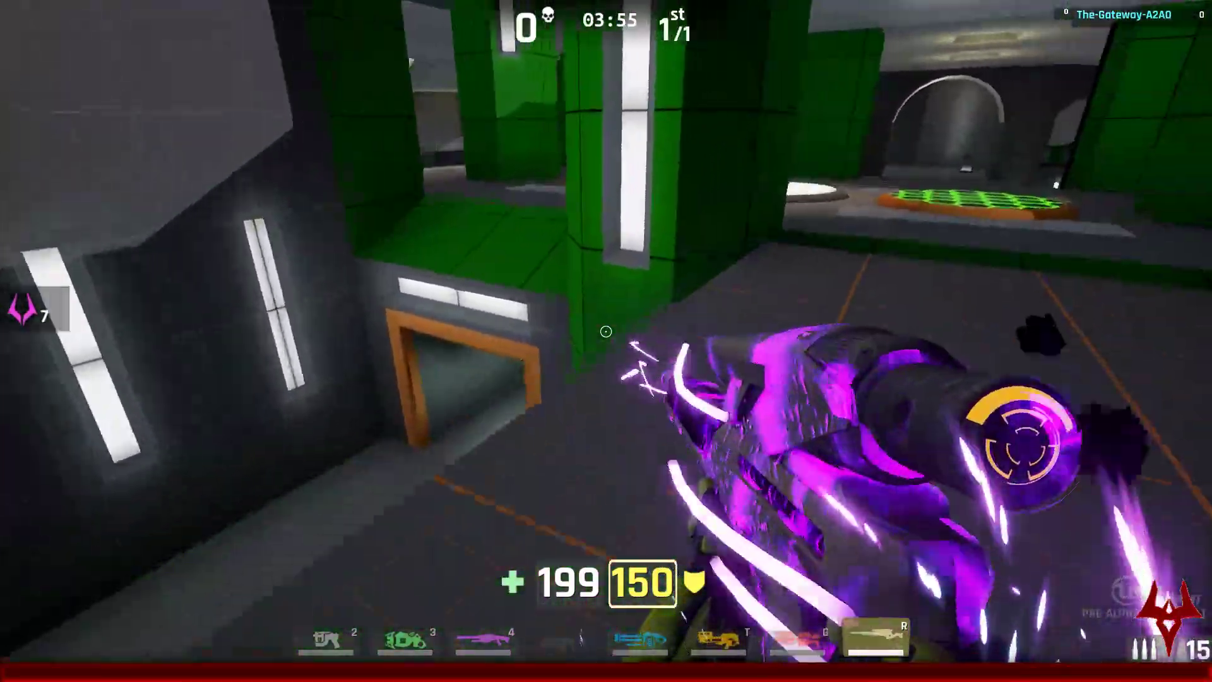
pyautogui.press('w')
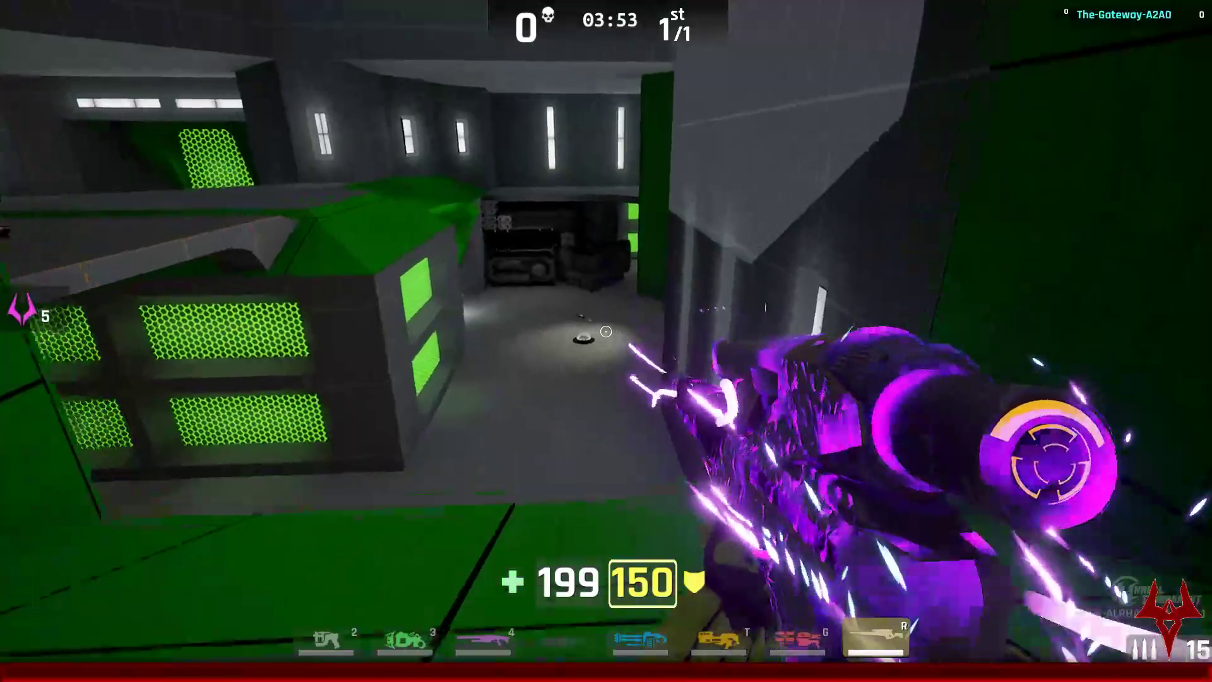
# Step: Pass the green hexagonal grille on the lower floor and collect the health vials in the dark corridor
pyautogui.press('w')
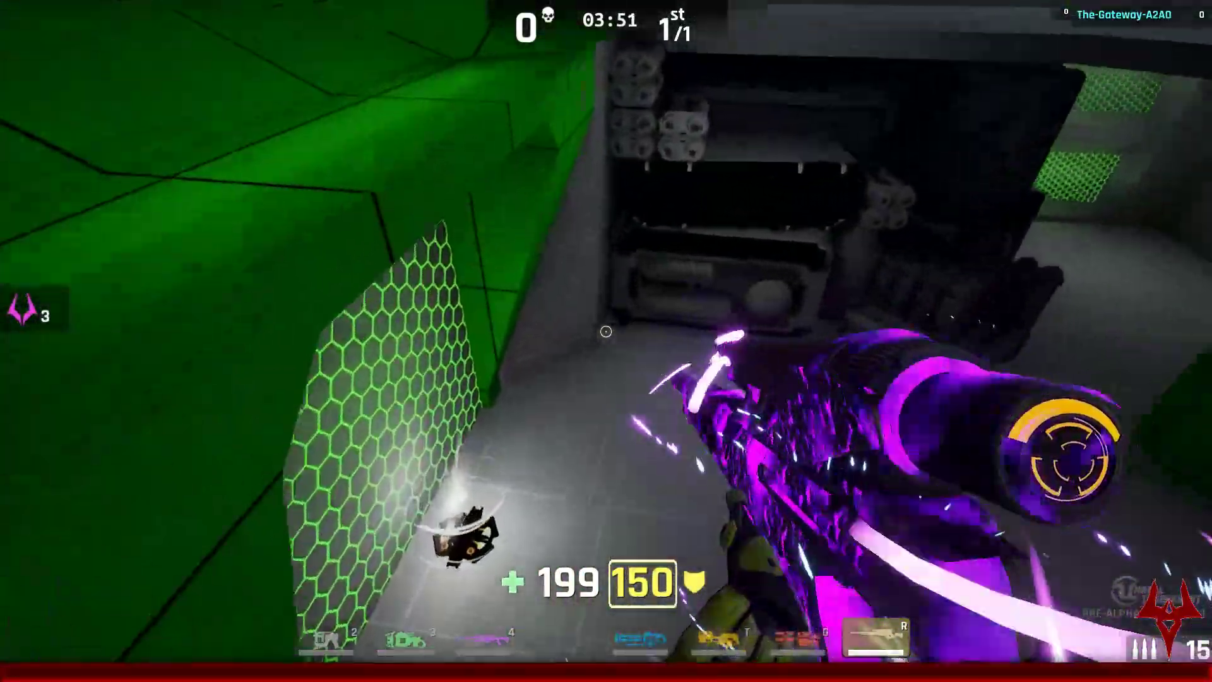
pyautogui.press('w')
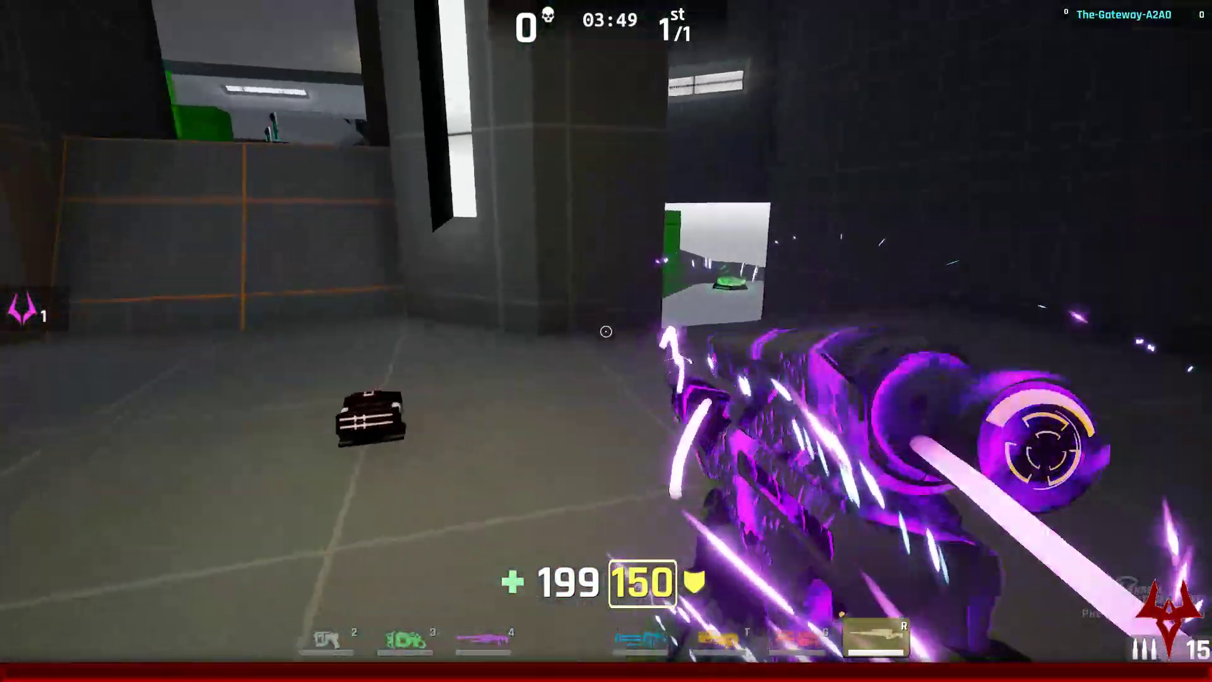
pyautogui.press('w')
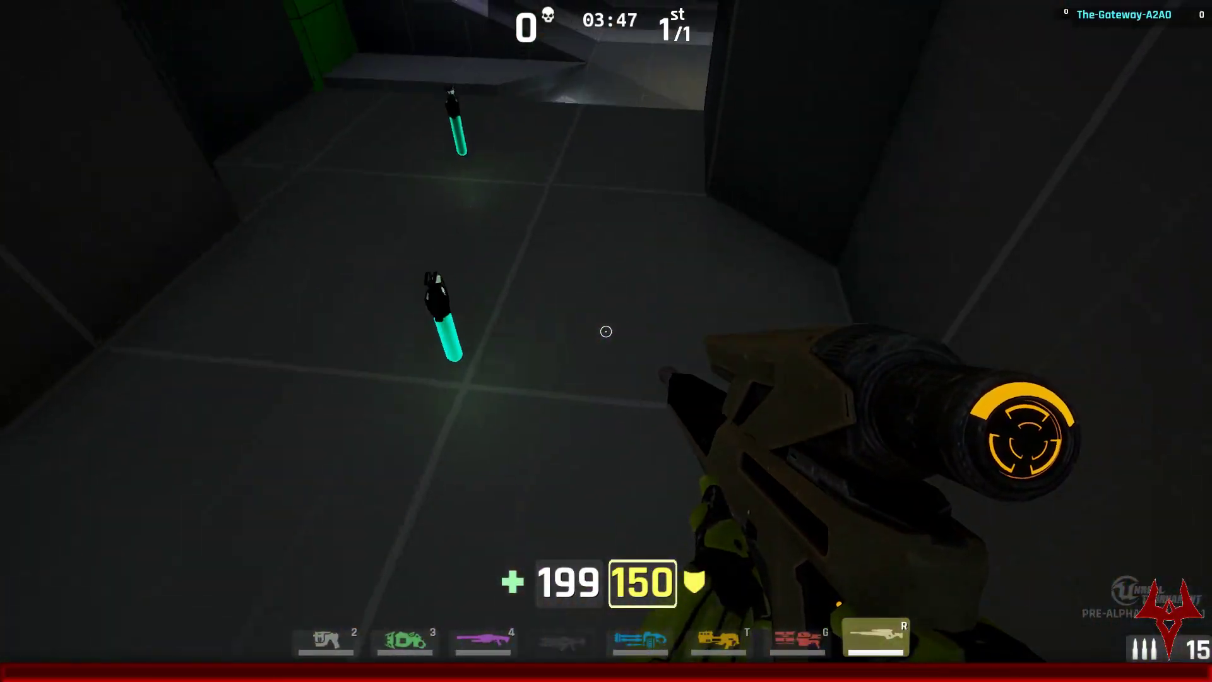
pyautogui.press('w')
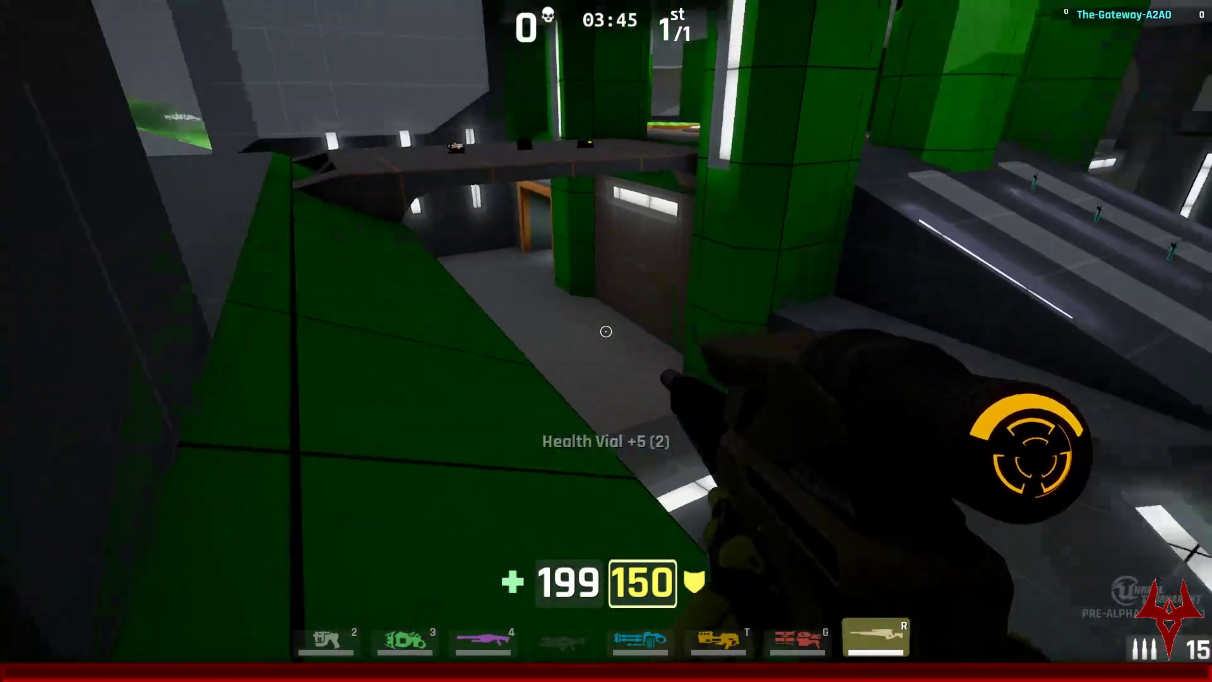
# Step: Recross the orange-gridded bridge past the ammo and examine the lower floor and arched corridor from the green ledge
pyautogui.press('w')
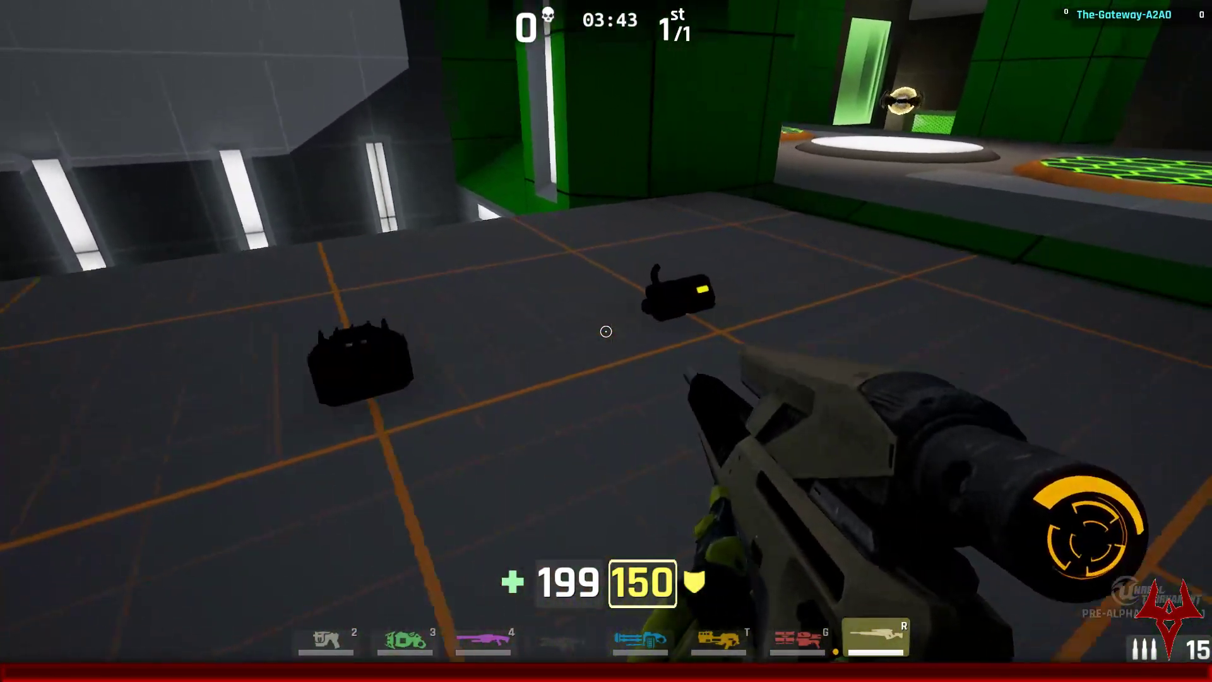
pyautogui.press('w')
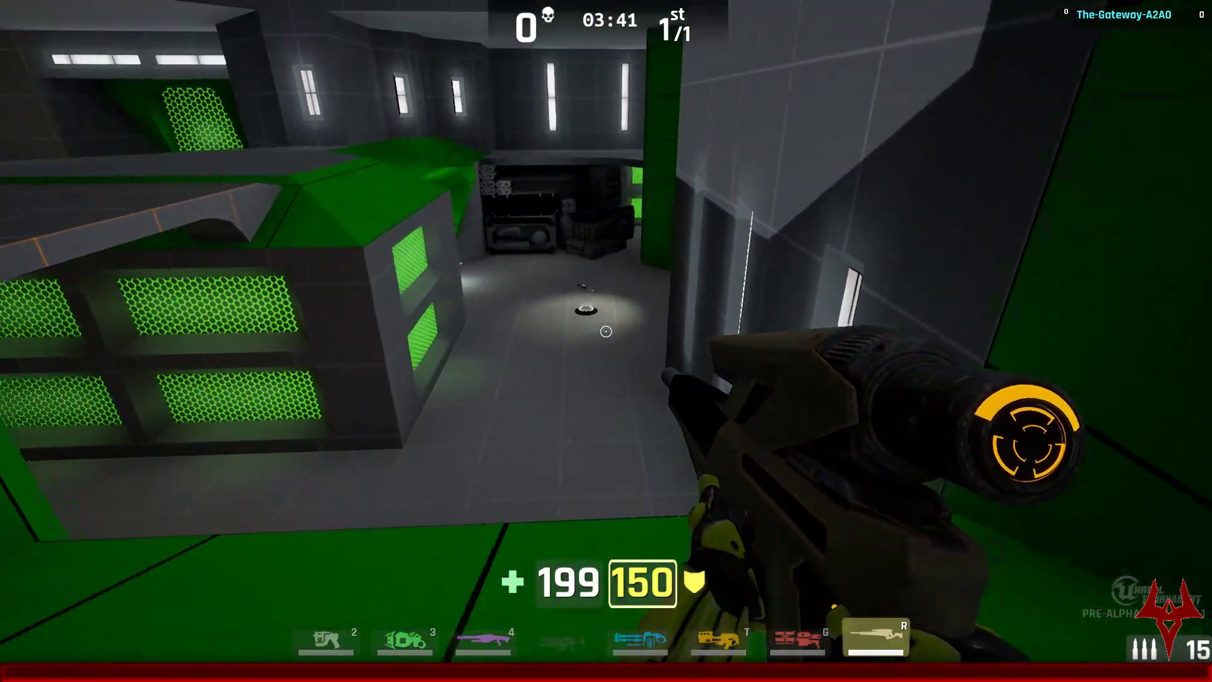
pyautogui.press('d')
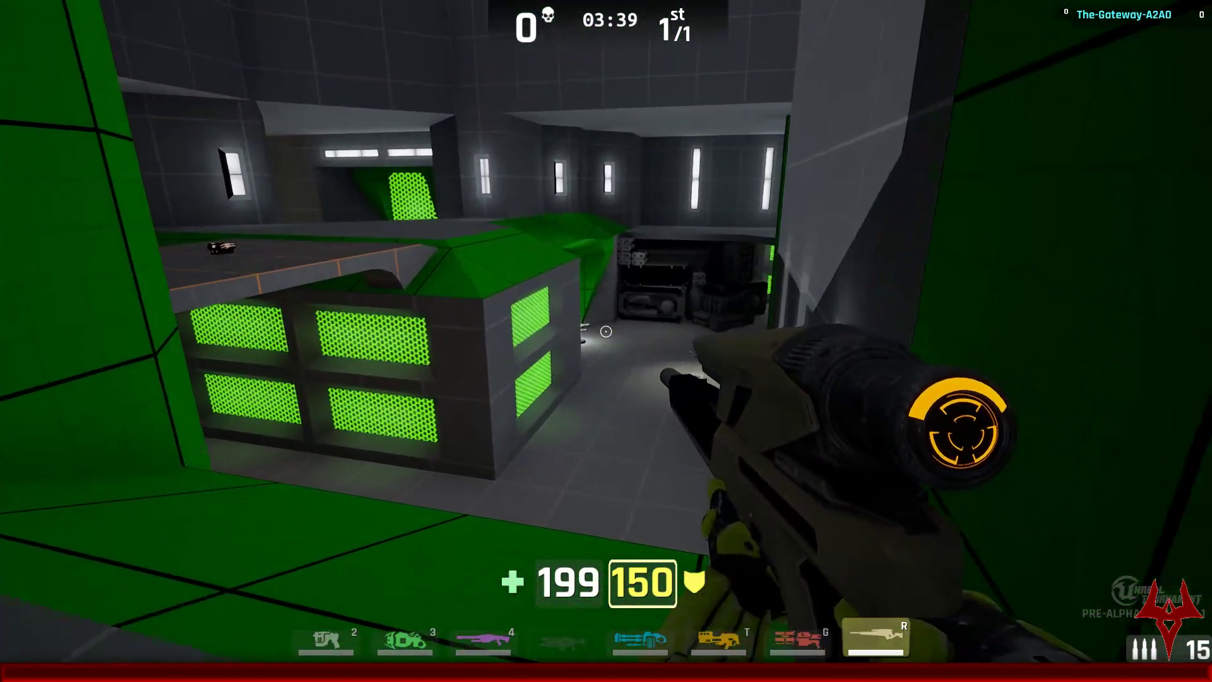
pyautogui.press('w')
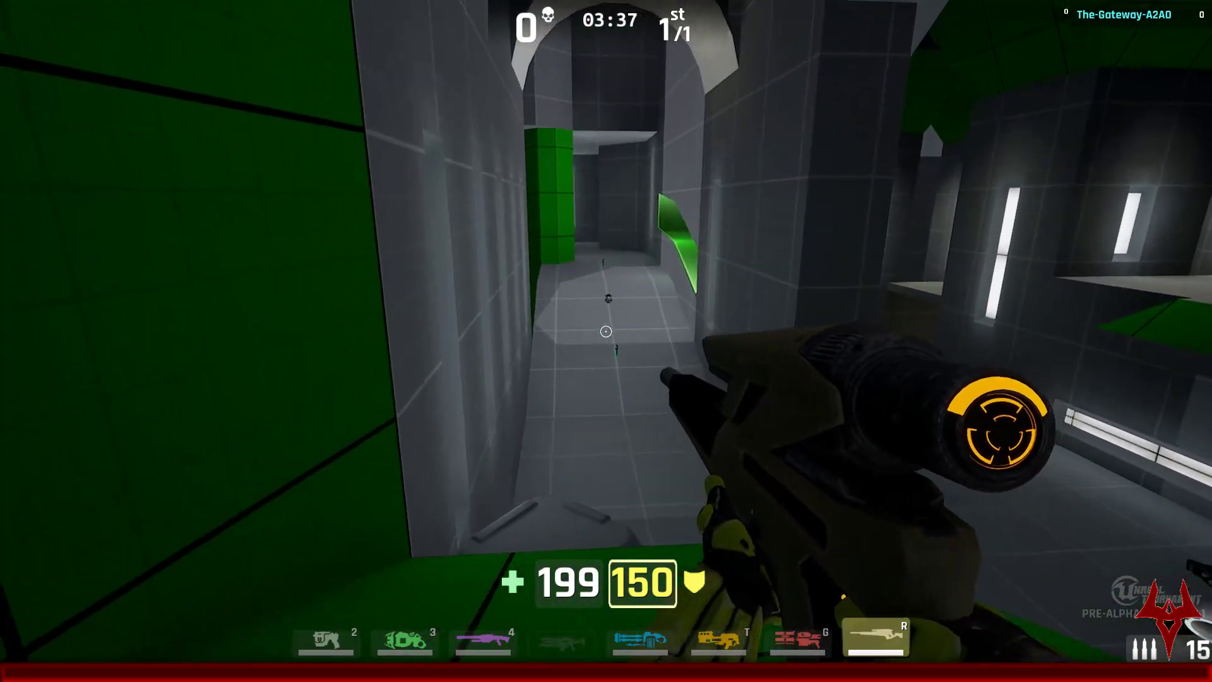
pyautogui.press('w')
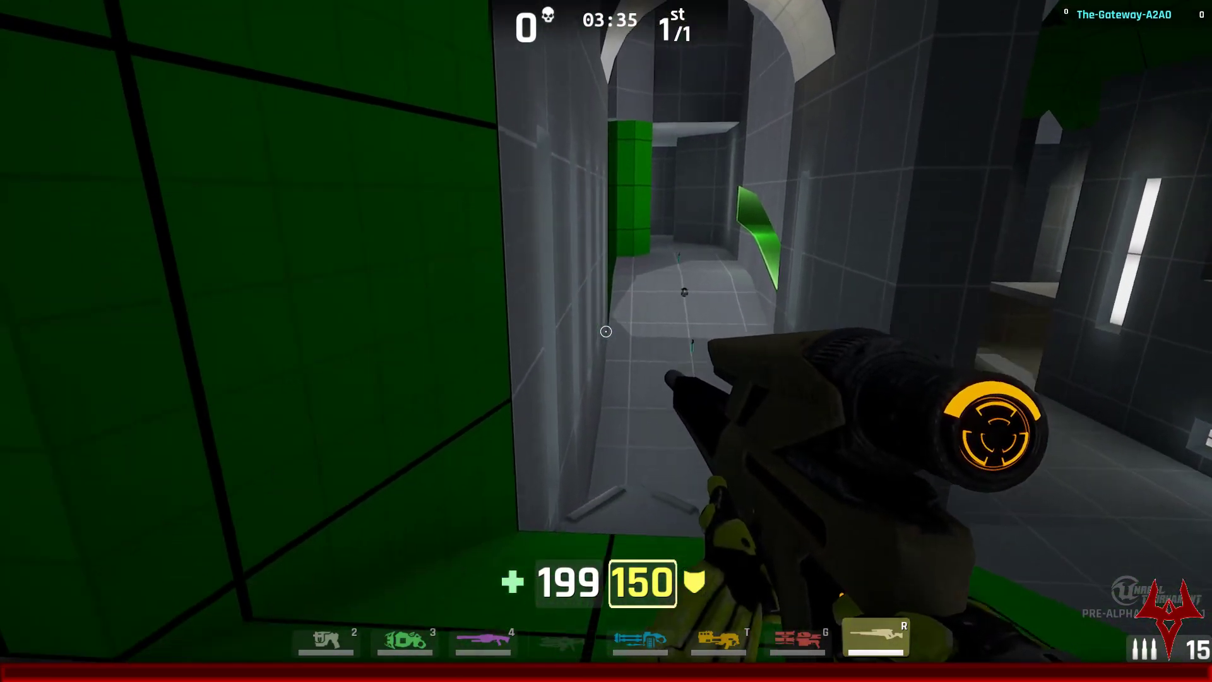
# Step: Follow the arched corridor to the upper ledge and inspect the stacked cylinders in the machinery alcove
pyautogui.press('w')
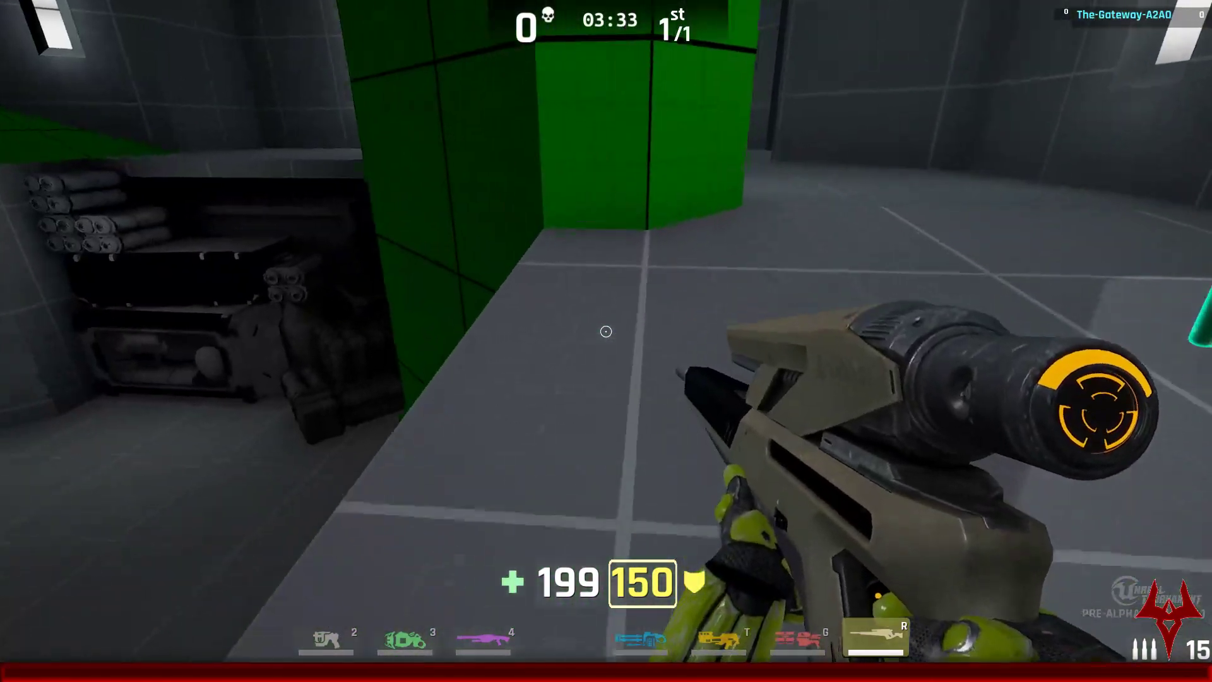
pyautogui.press('w')
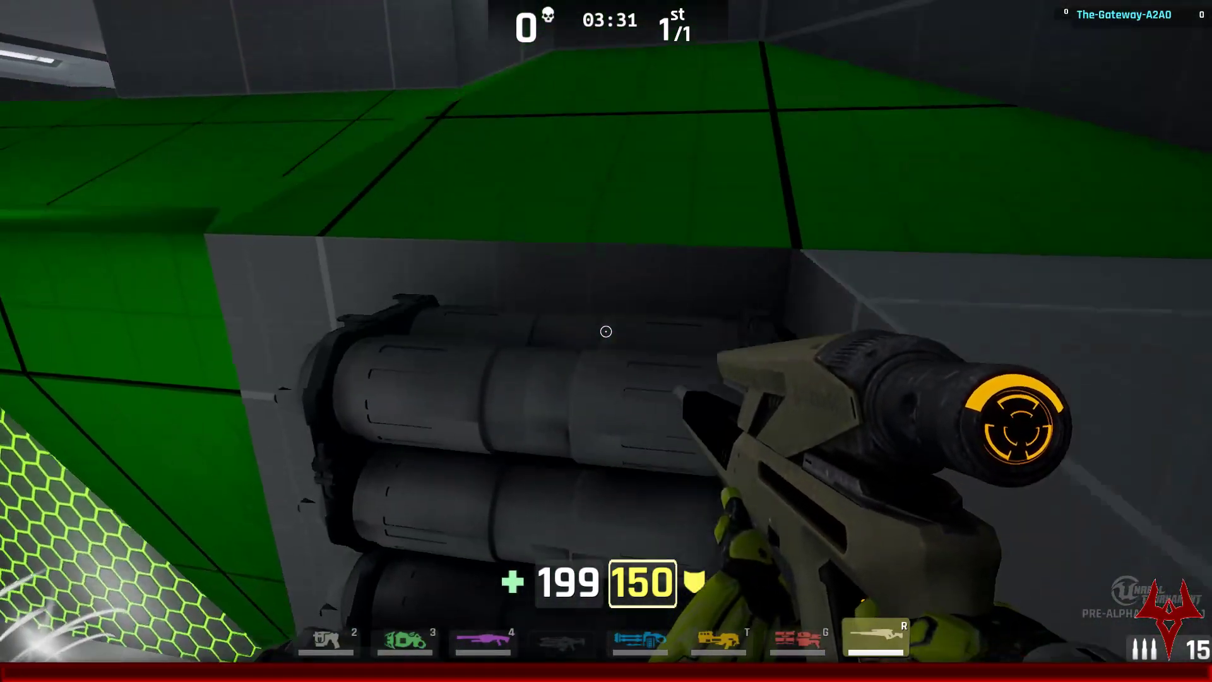
pyautogui.press('w')
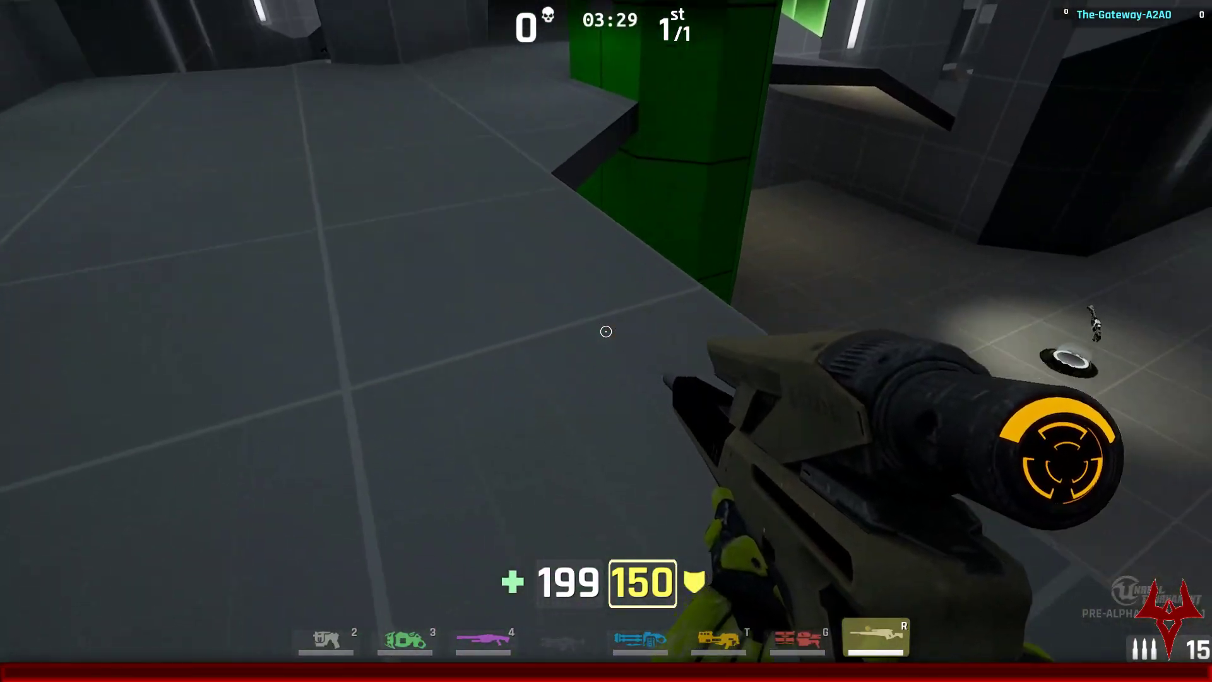
# Step: Cross the sloped green roof and the bridge, and take the arched corridor to collect a health vial
pyautogui.press('w')
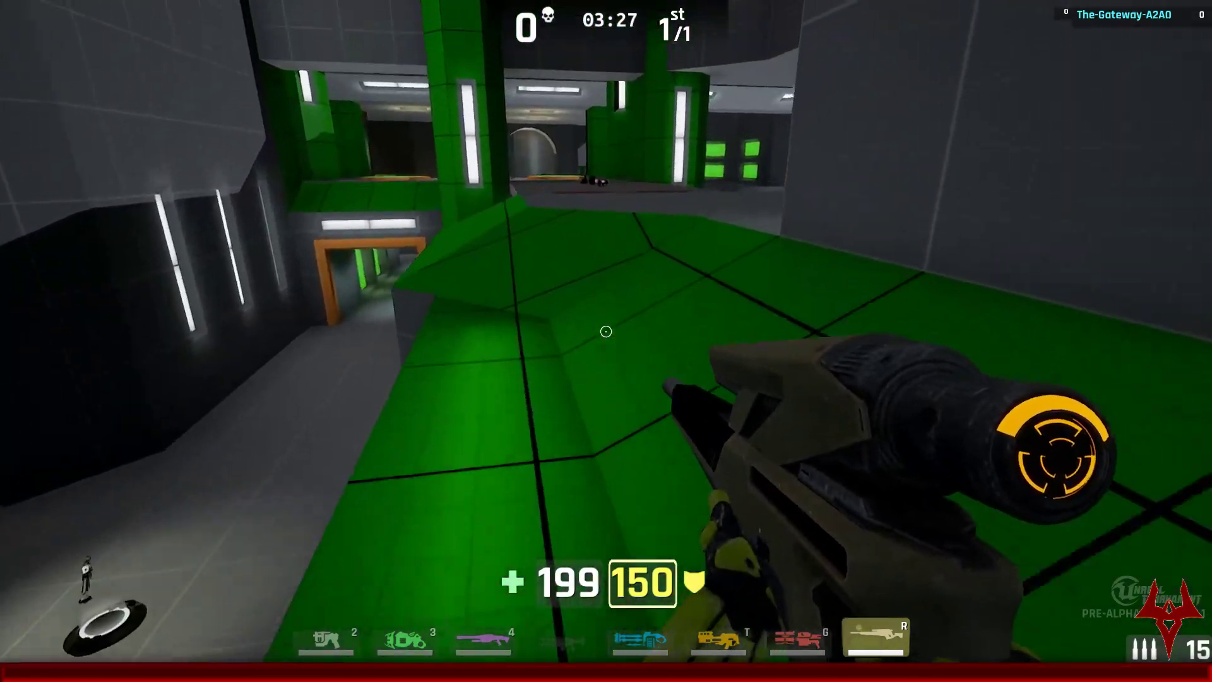
pyautogui.press('w')
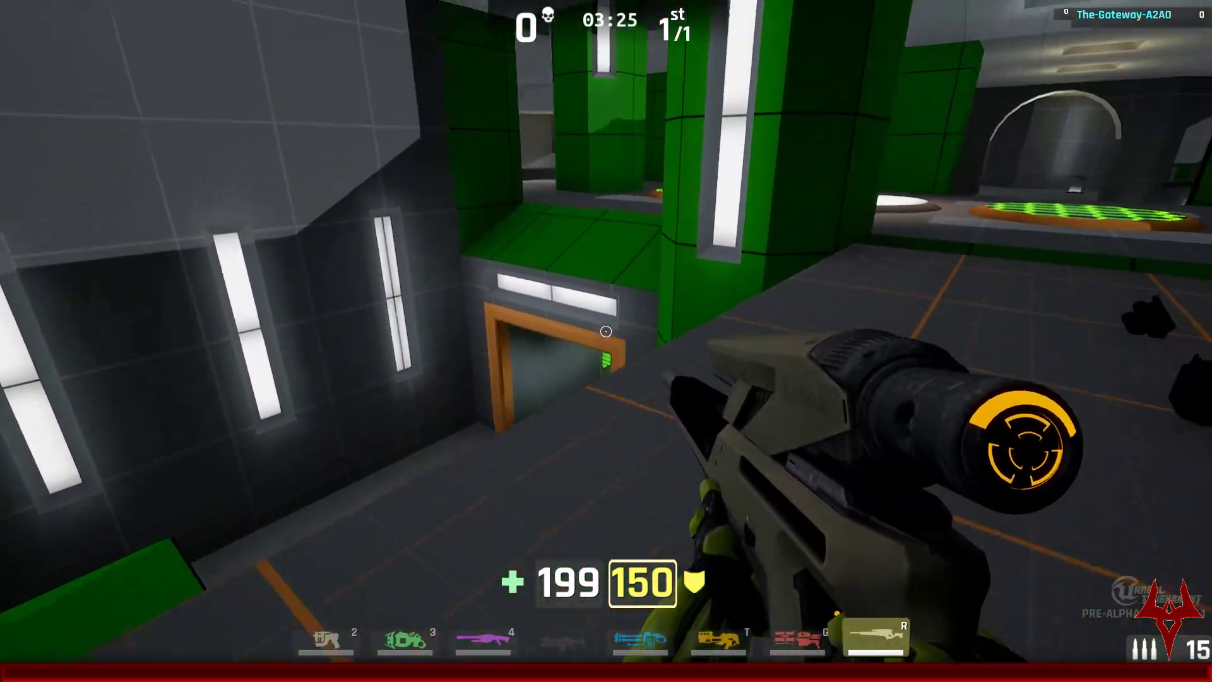
pyautogui.press('w')
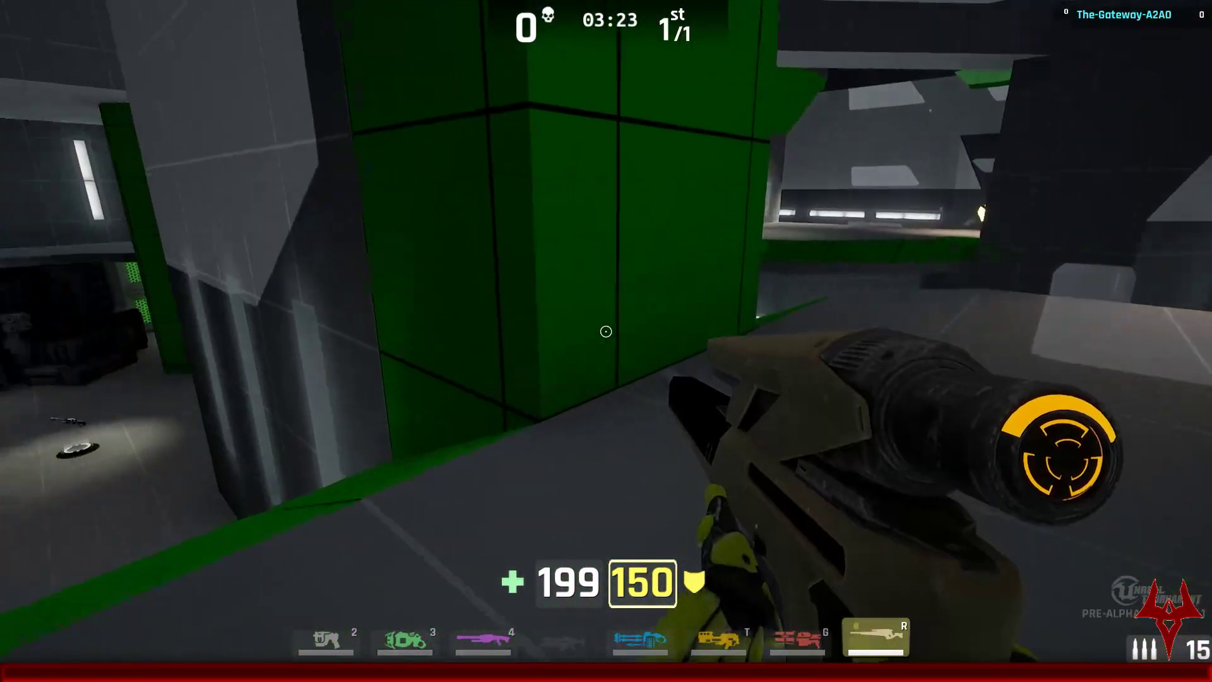
pyautogui.press('w')
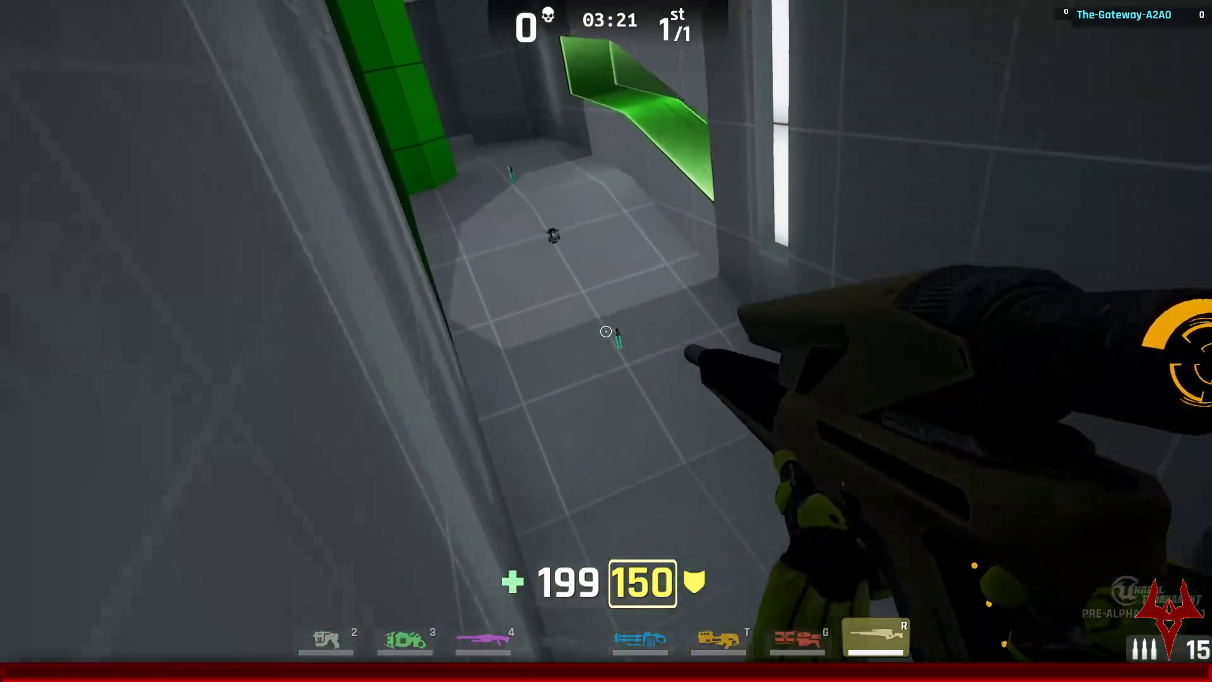
pyautogui.press('w')
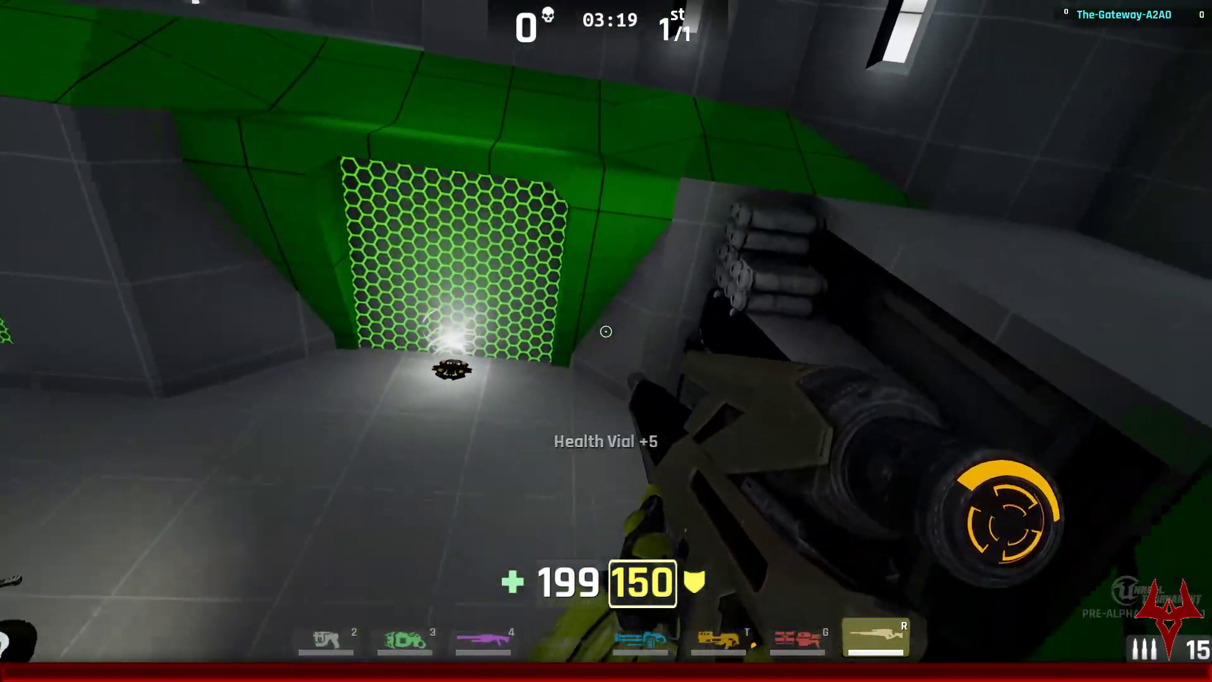
# Step: Pass the green pillar and drop to the lower floor beside the stacked crates, collecting a health vial along the wall
pyautogui.press('w')
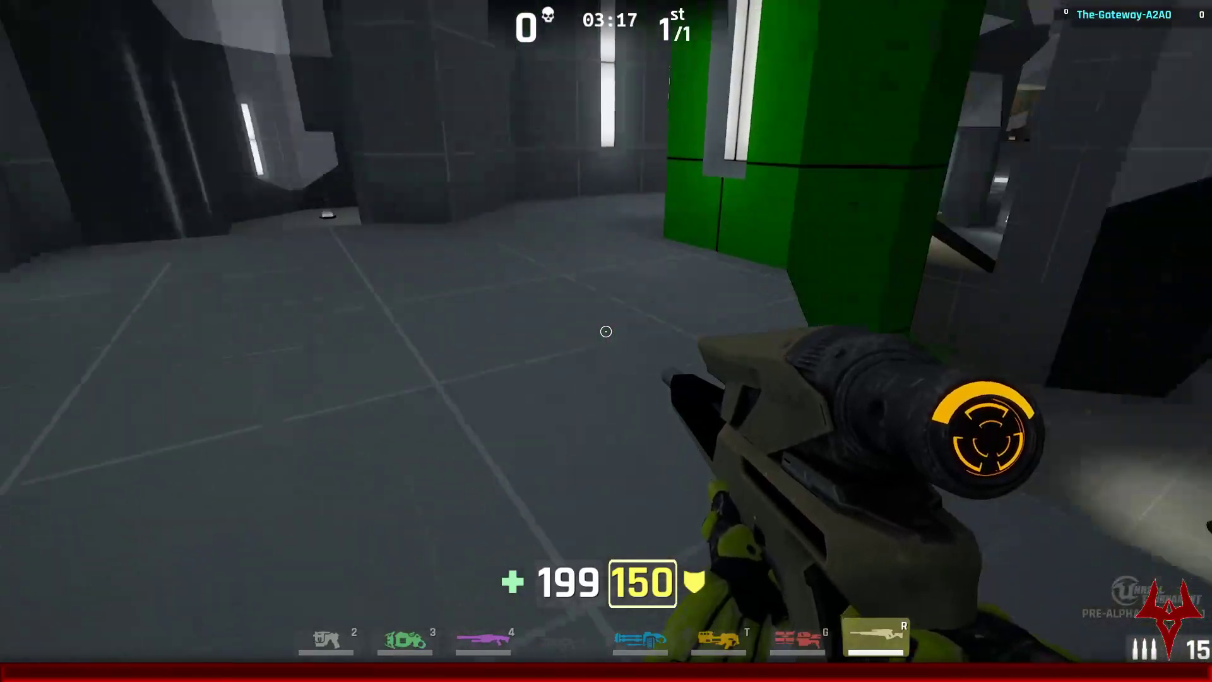
pyautogui.press('w')
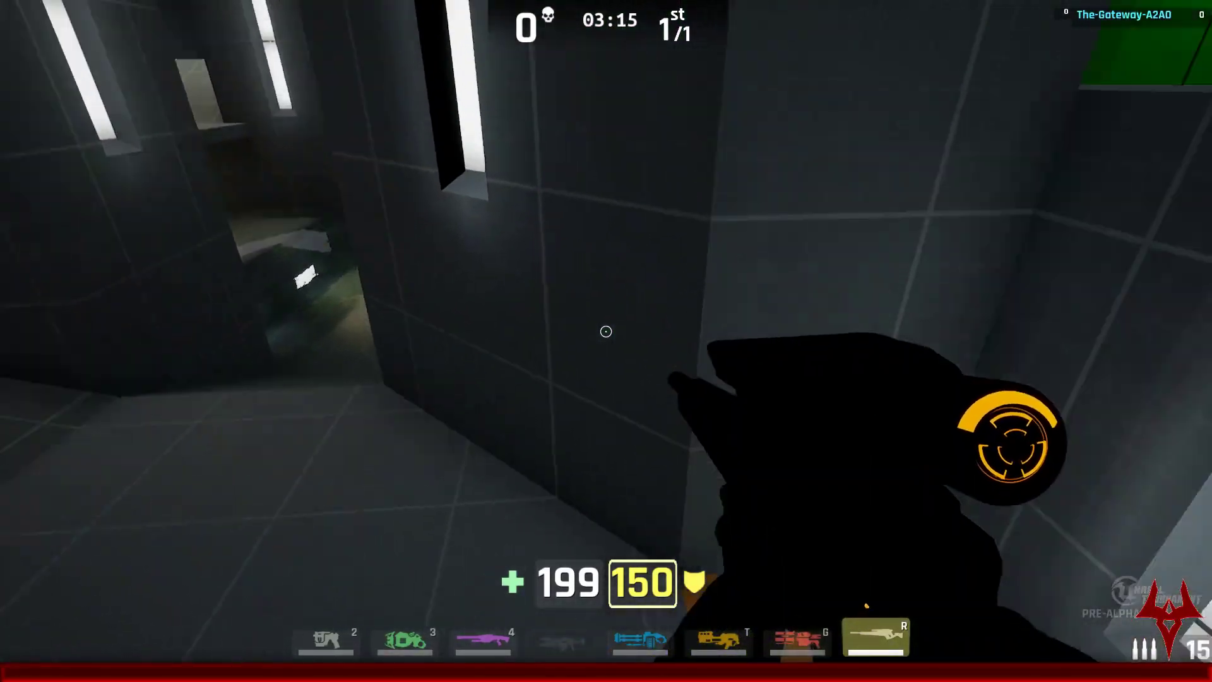
pyautogui.press('w')
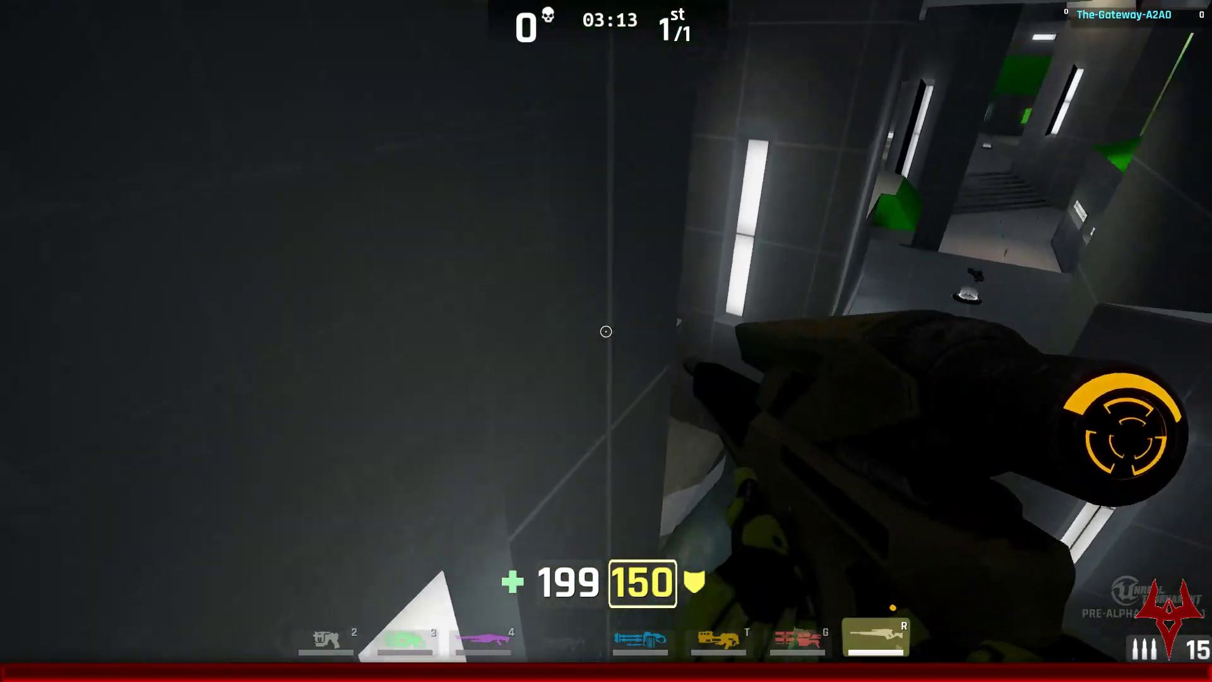
pyautogui.press('w')
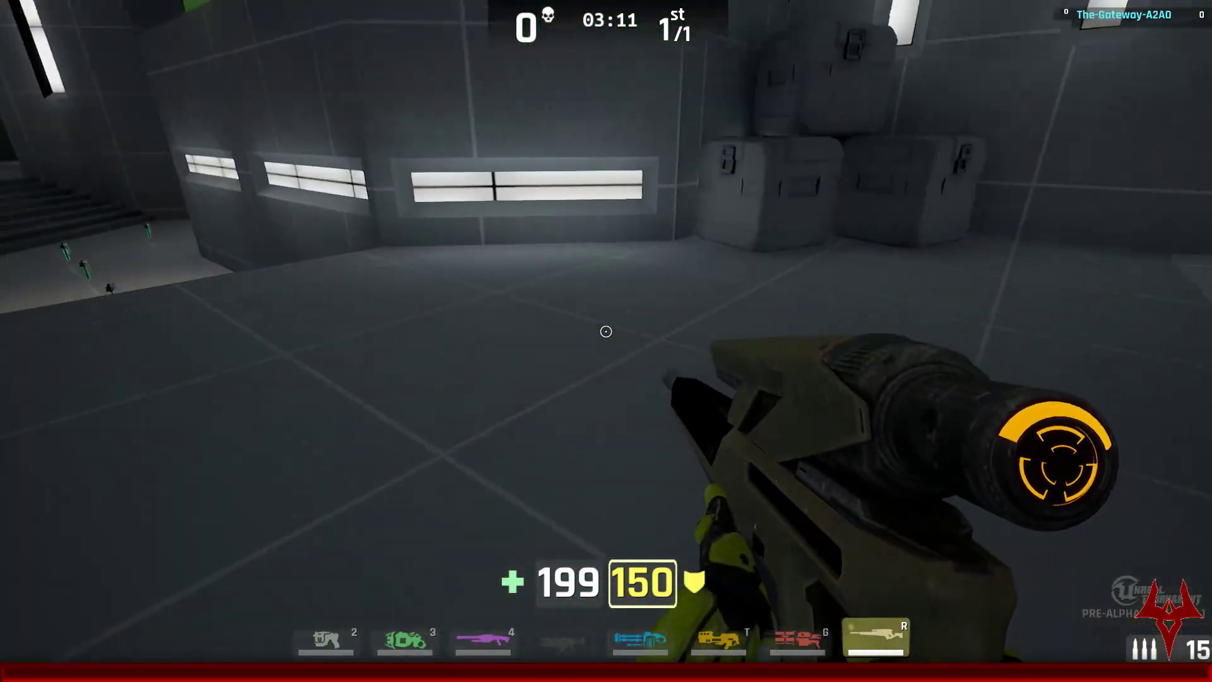
pyautogui.press('w')
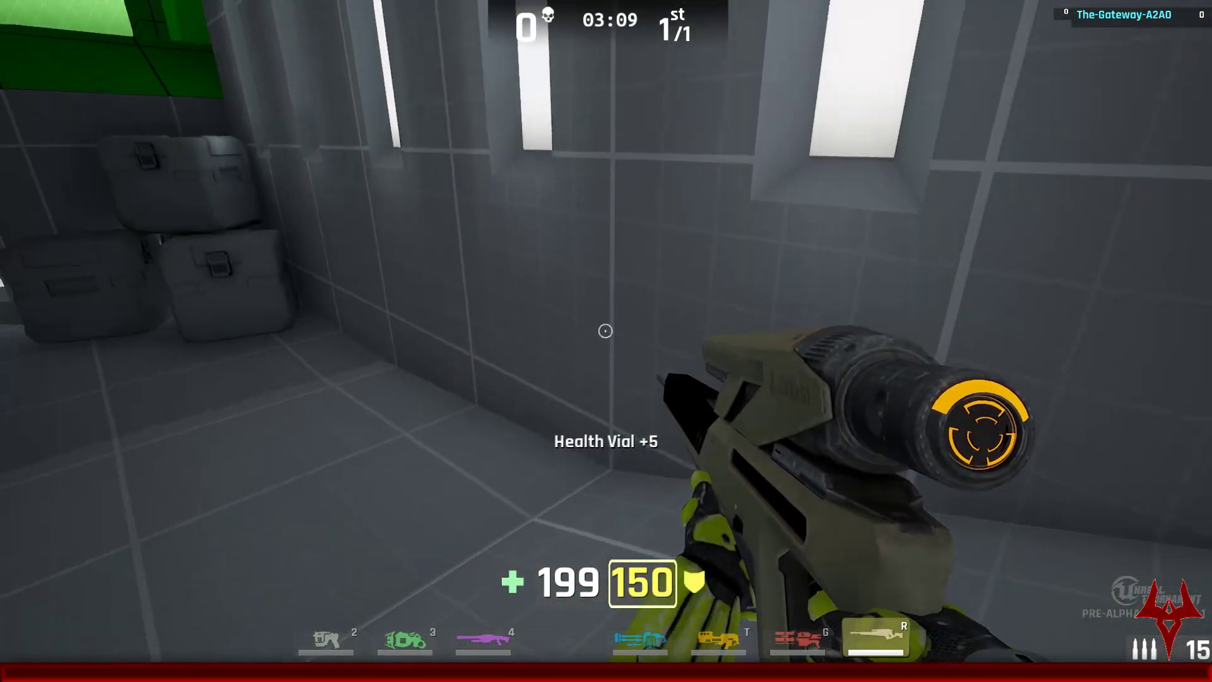
# Step: Jump up the stacked crates onto the green sloped ledge and reach the platform with the hexagonal pads
pyautogui.press('w')
pyautogui.press('space')
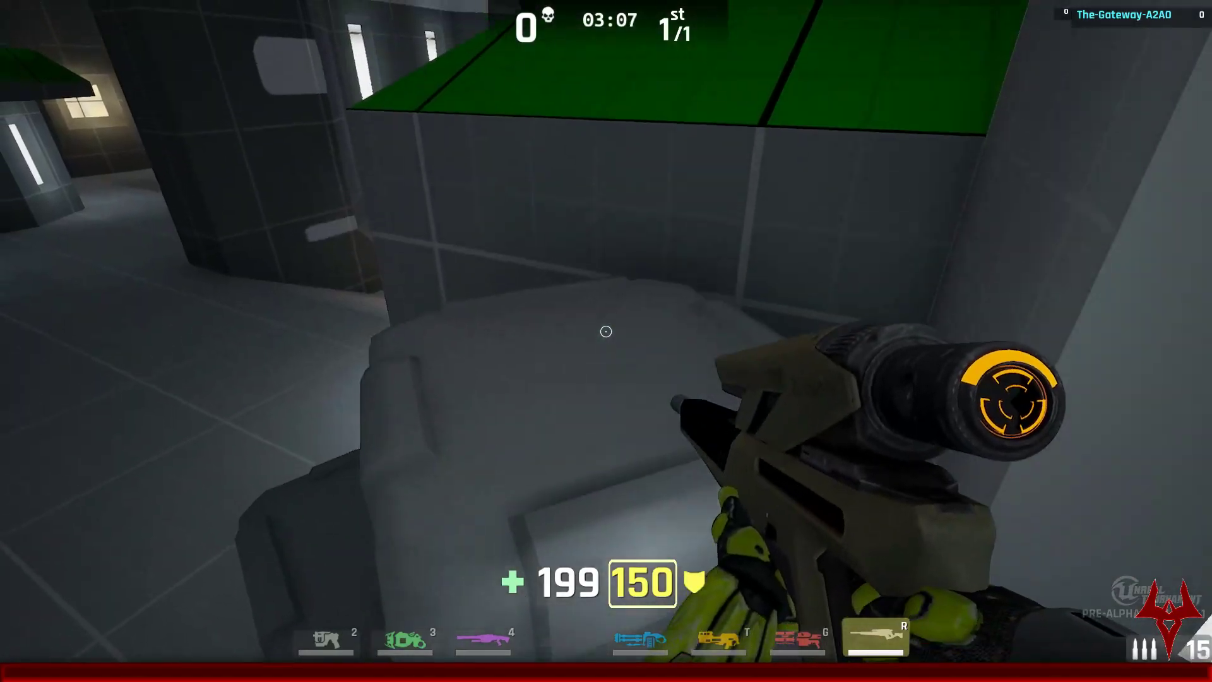
pyautogui.press('space')
pyautogui.press('w')
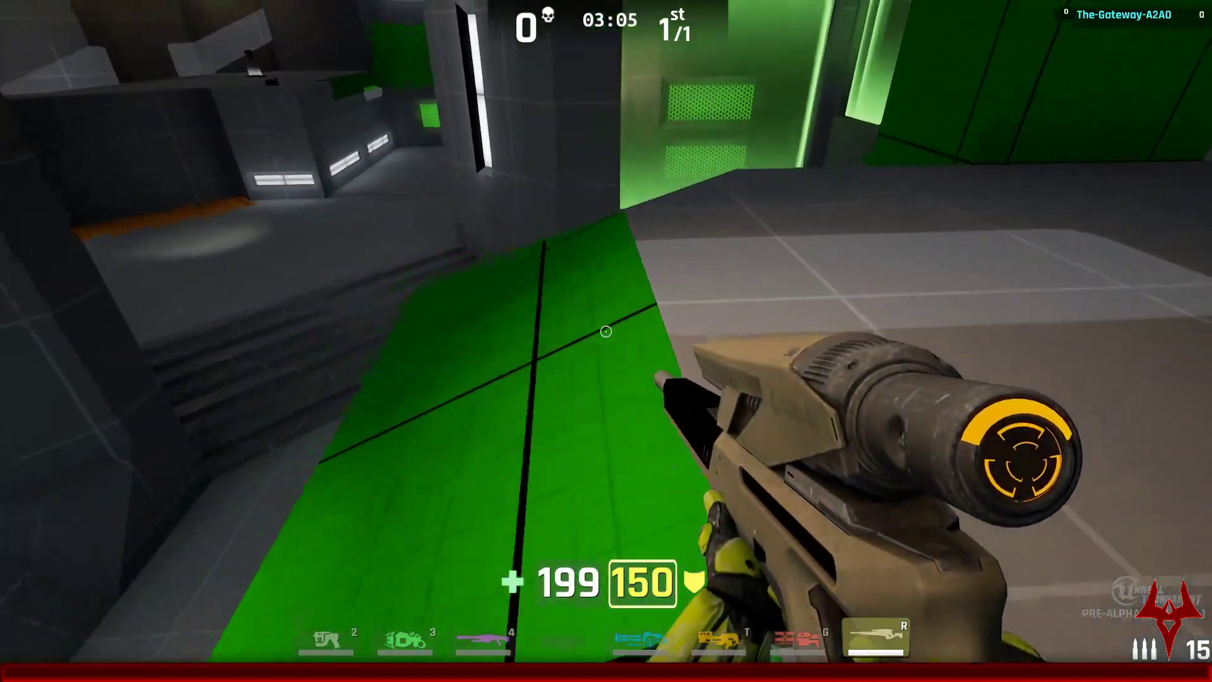
pyautogui.press('w')
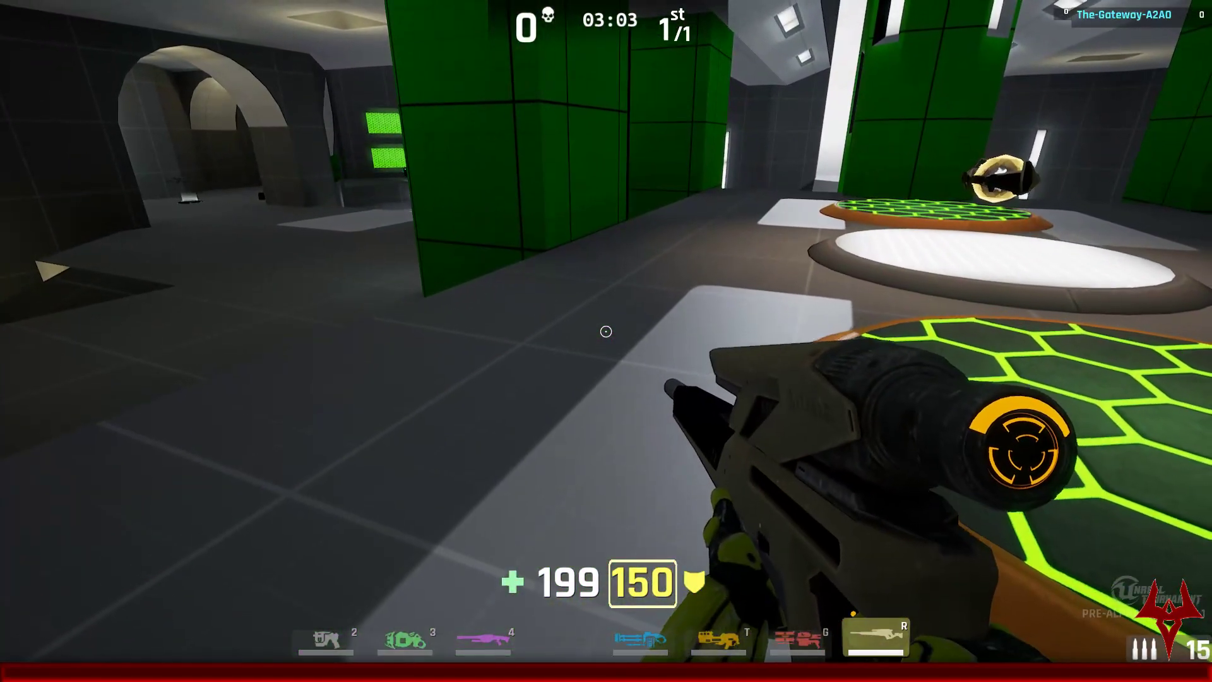
# Step: Back away from the pads to view the arched doorway, and cross toward the green grilles and orange-framed door
pyautogui.press('s')
pyautogui.press('s')
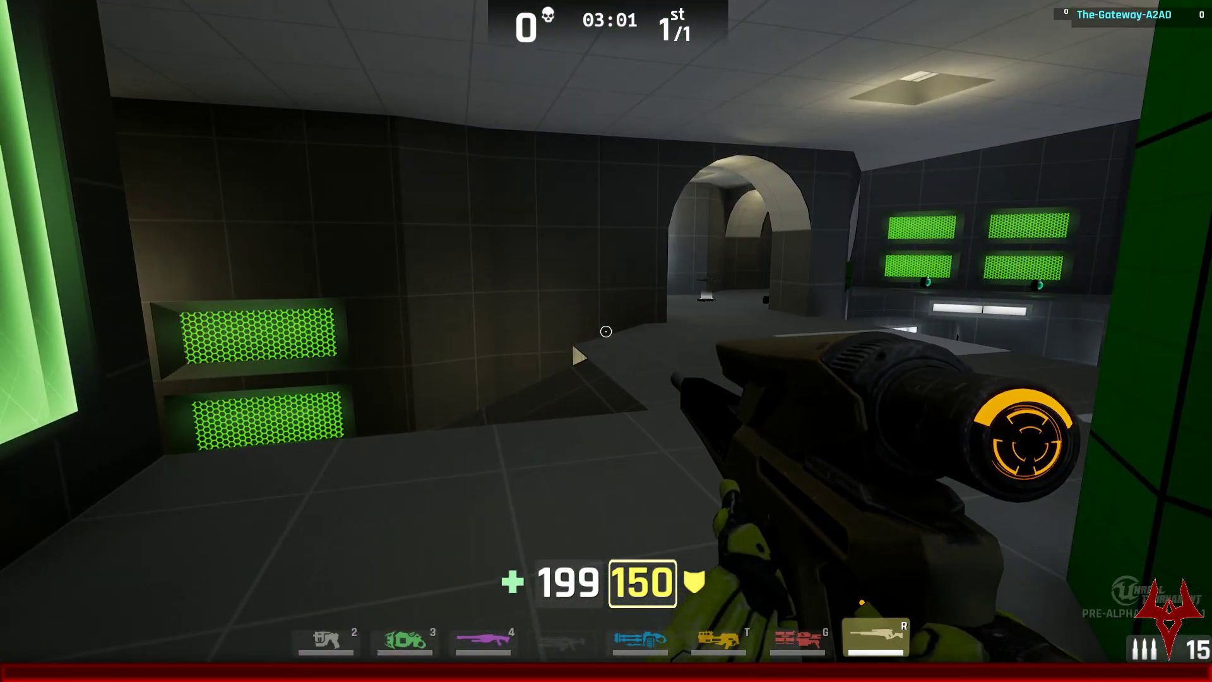
pyautogui.press('w')
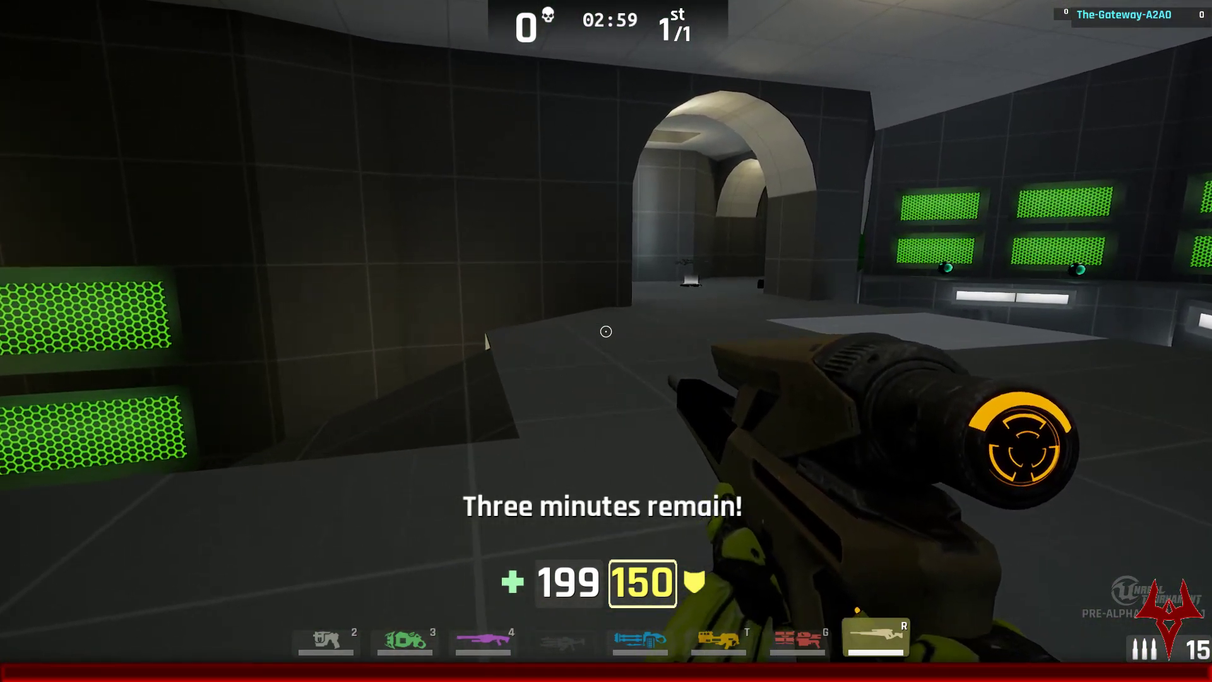
pyautogui.press('w')
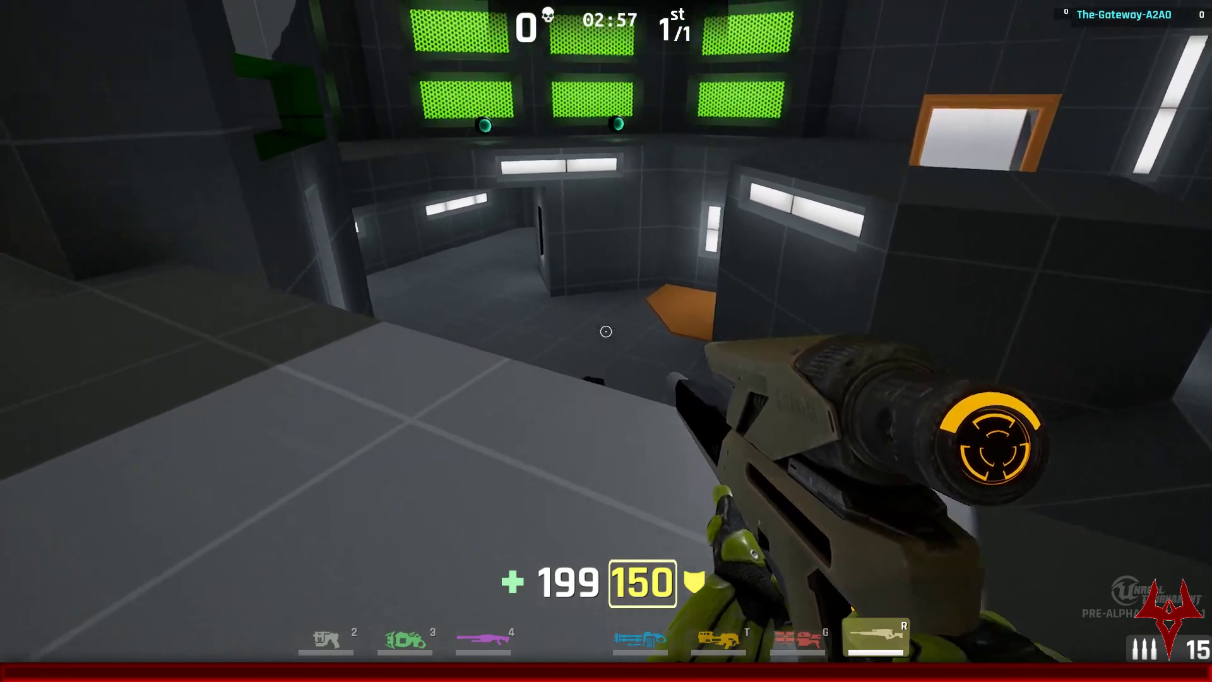
pyautogui.press('w')
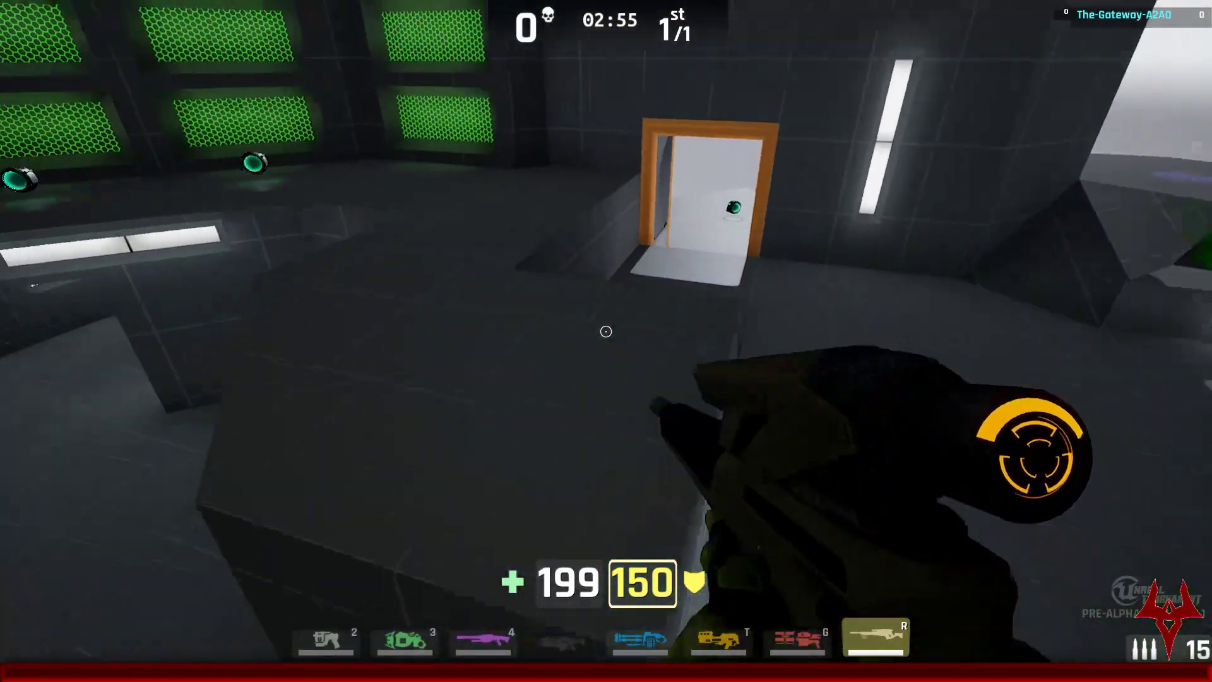
# Step: Follow the walkway beside the green grilles and sloped green wall to the ledge overlooking the lower floor
pyautogui.press('w')
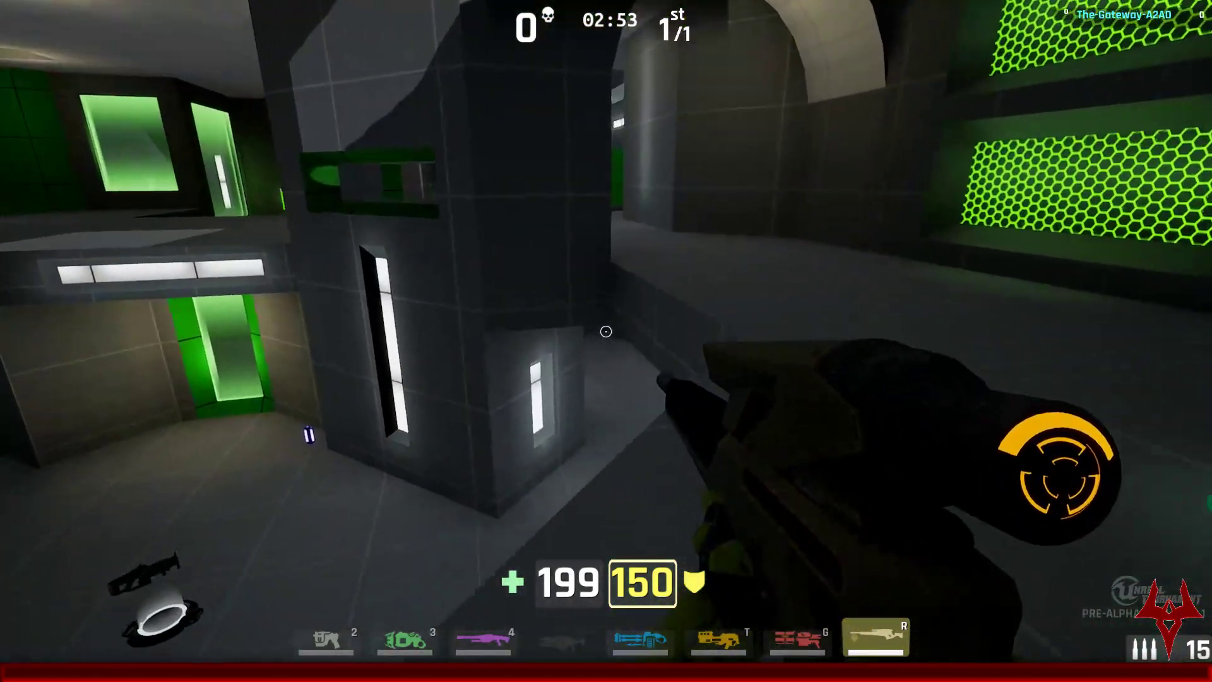
pyautogui.press('w')
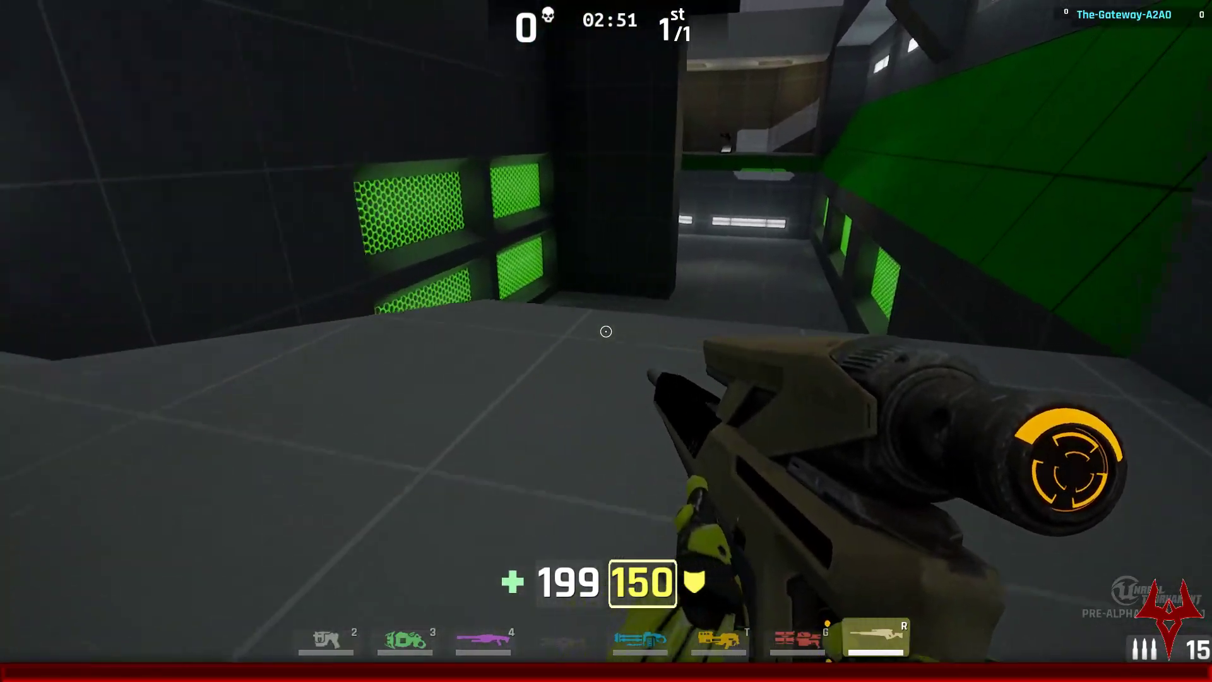
pyautogui.press('w')
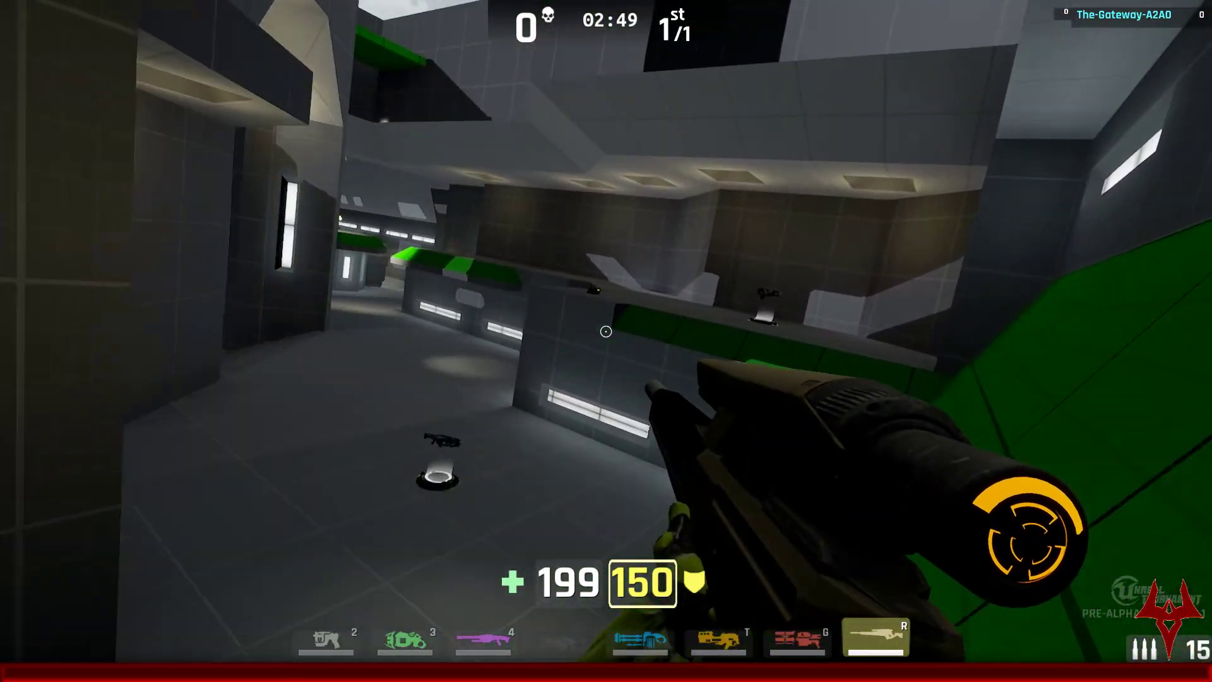
pyautogui.press('w')
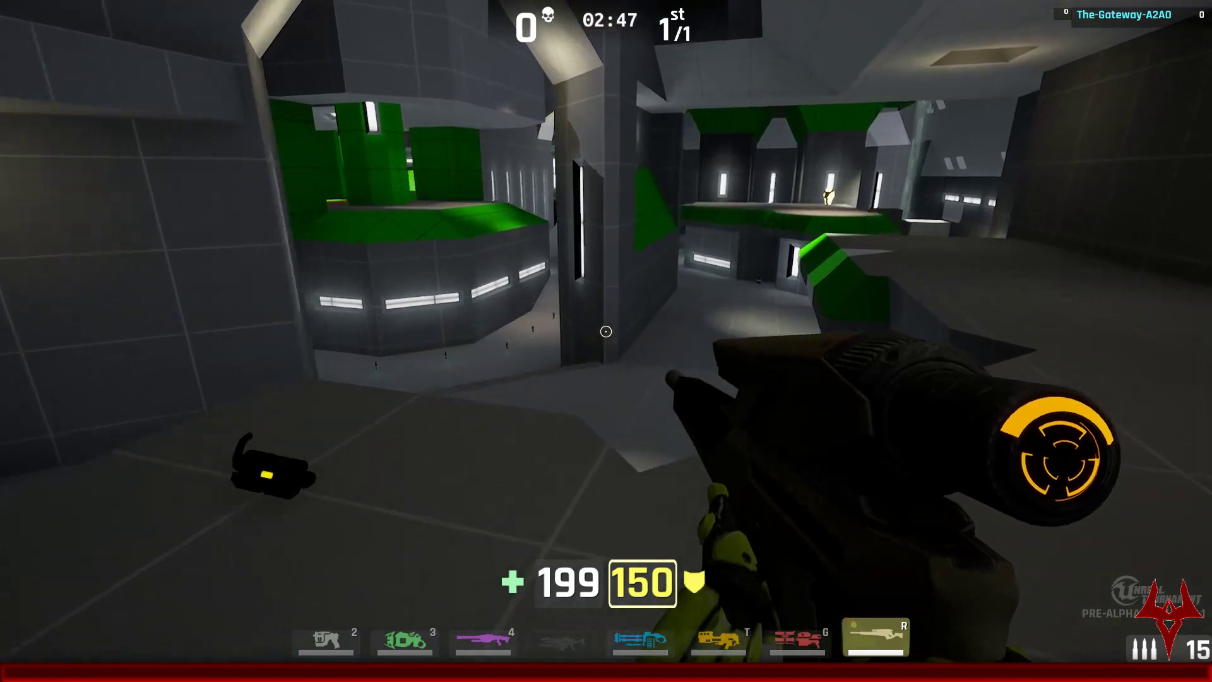
# Step: Move to face the angled archway and inspect the distant green glass window through the rifle scope
pyautogui.press('w')
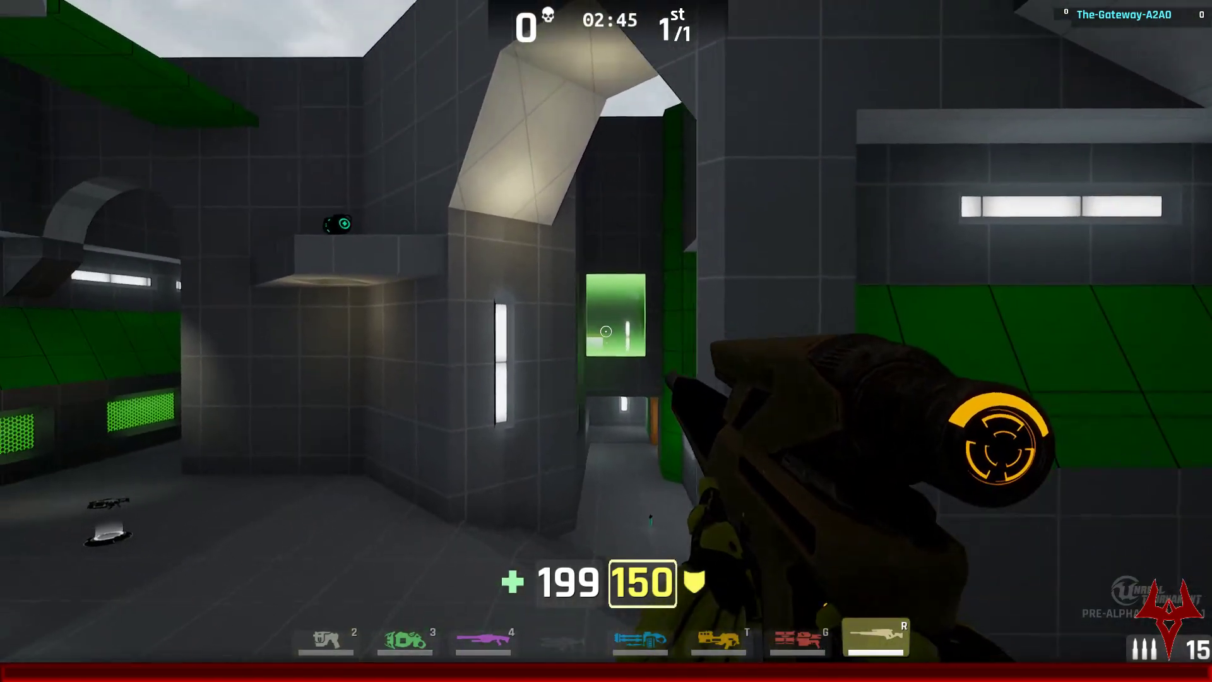
pyautogui.rightClick(606, 331)
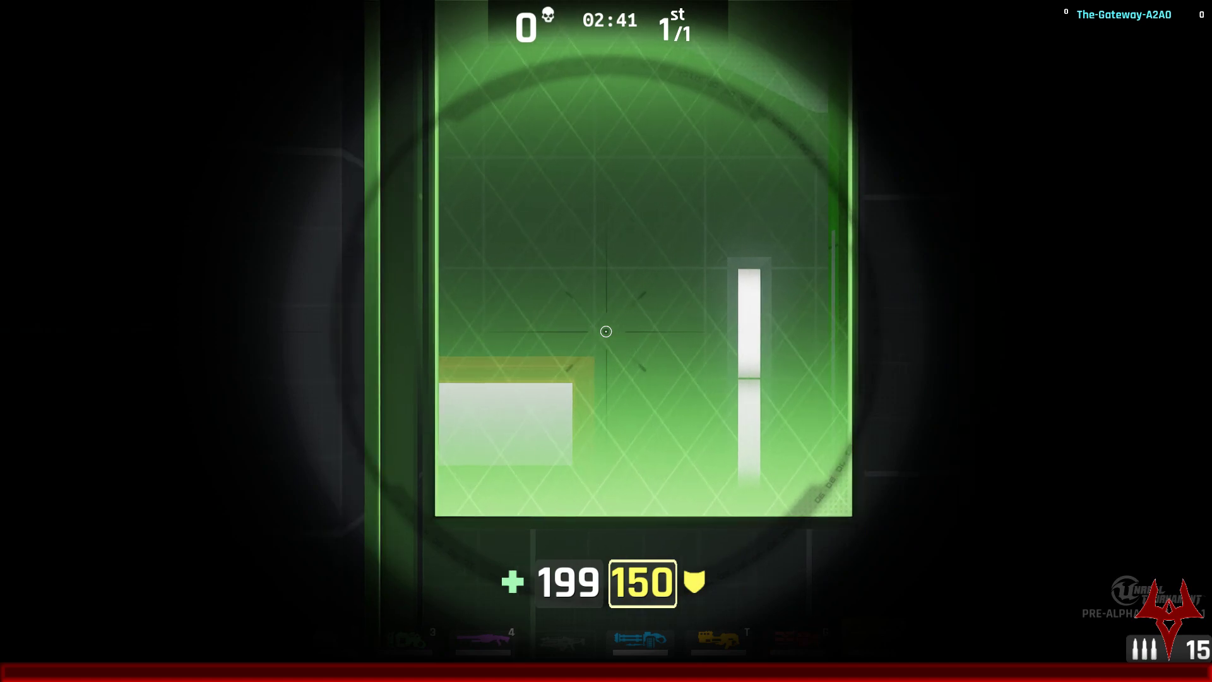
pyautogui.rightClick(607, 331)
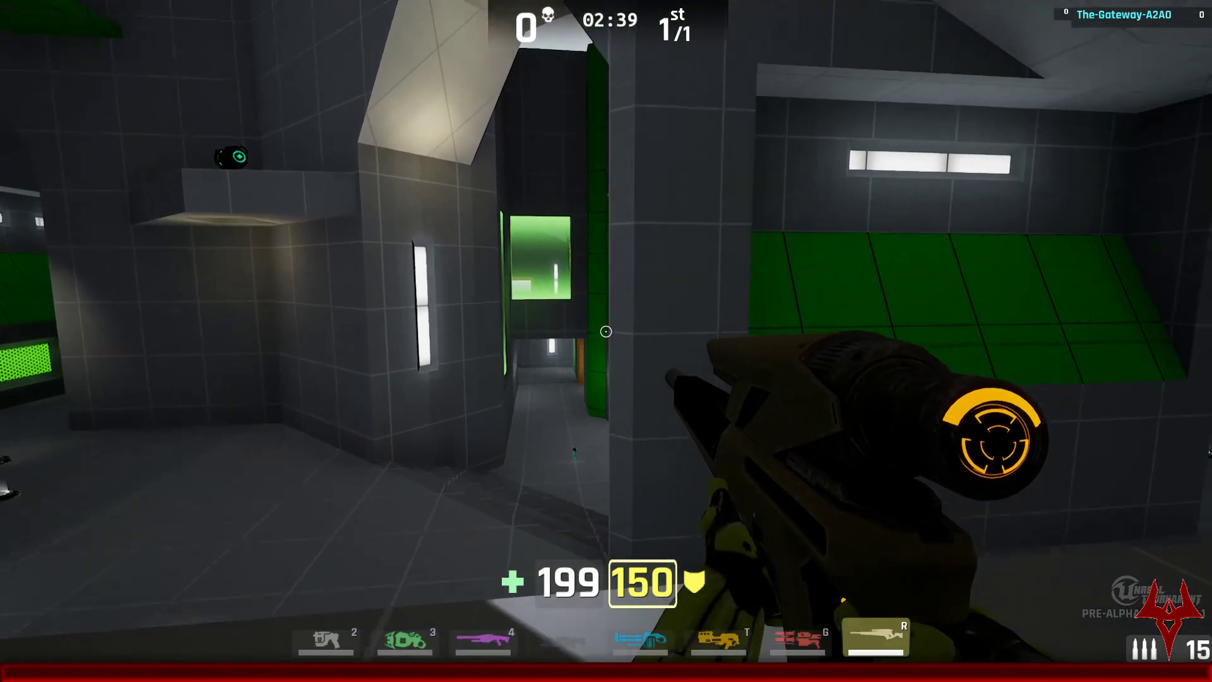
# Step: Pass the orange floor strip, collect the Big Keg O' Health, and cross the pad platform to the outdoor ledge with the purple pickup
pyautogui.press('w')
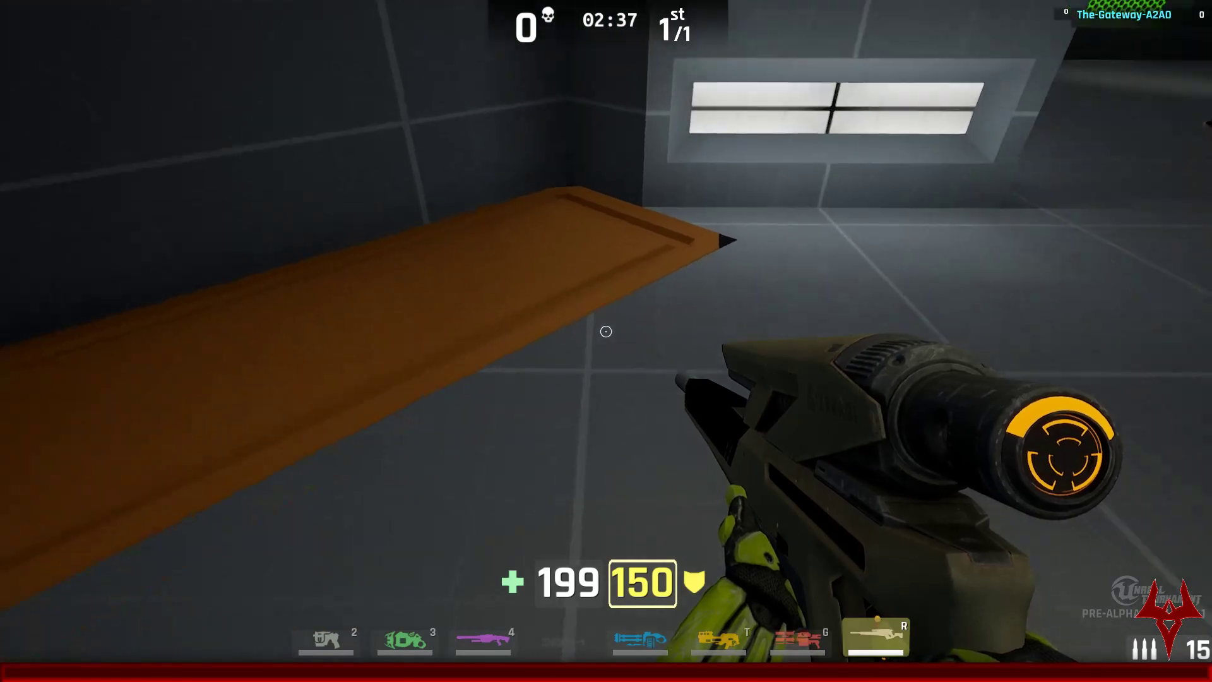
pyautogui.press('w')
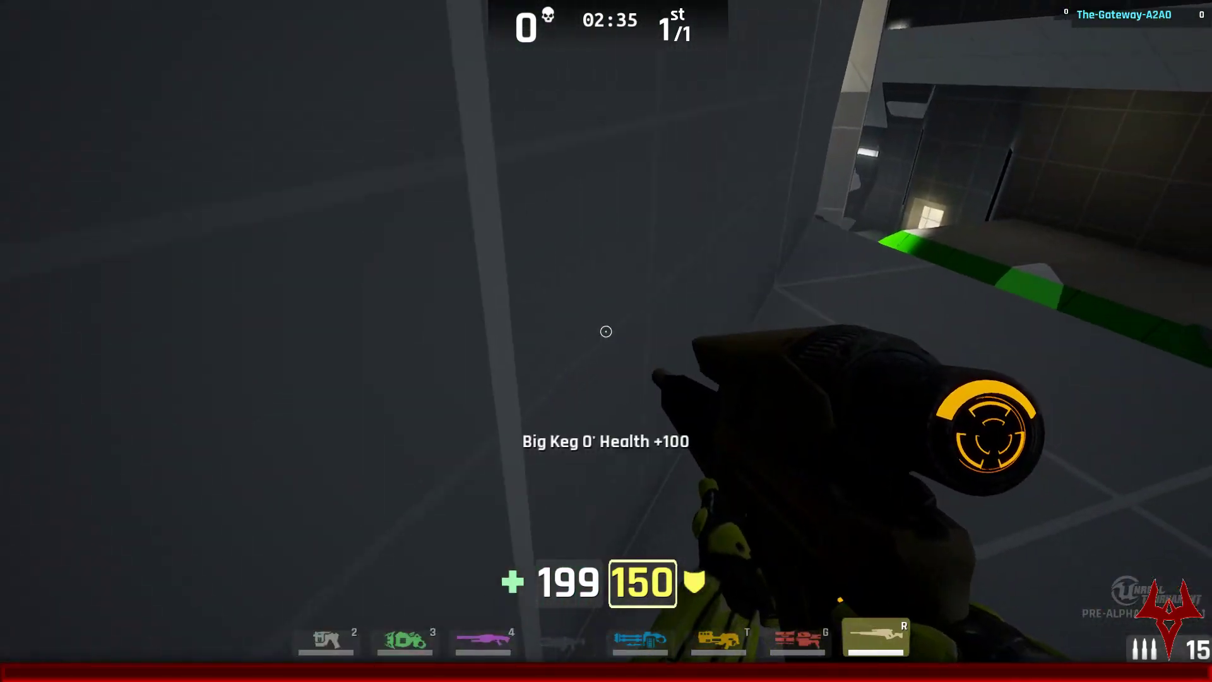
pyautogui.press('w')
pyautogui.press('w')
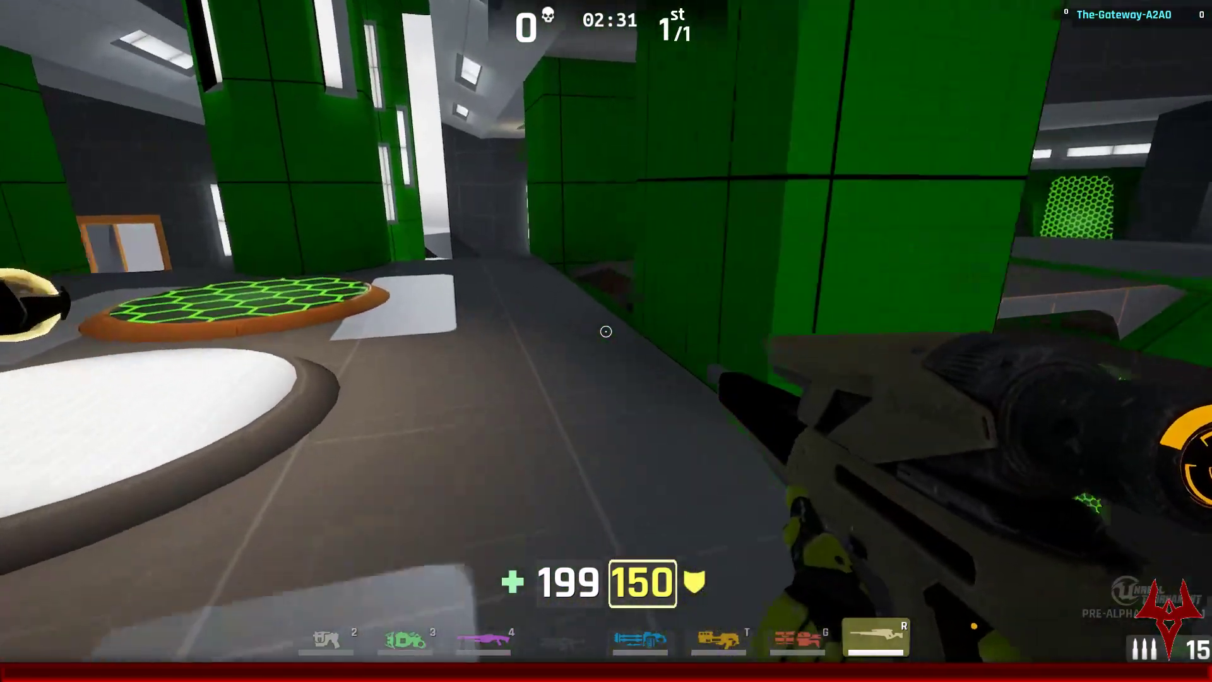
pyautogui.press('w')
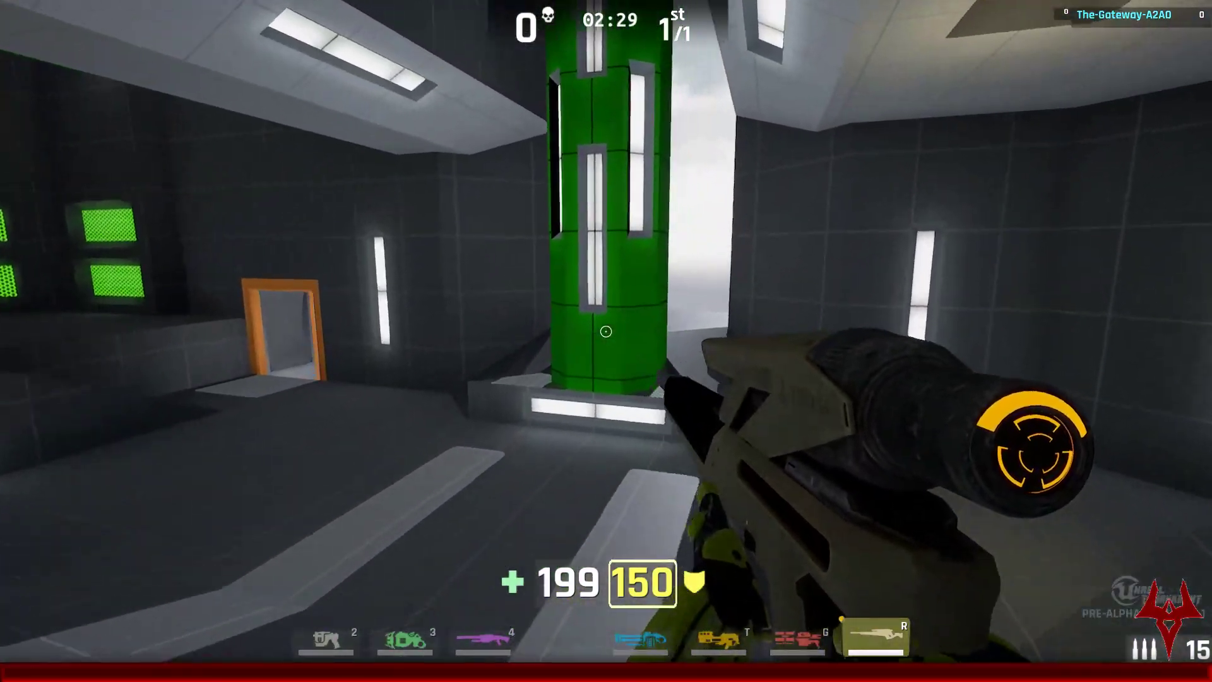
pyautogui.press('w')
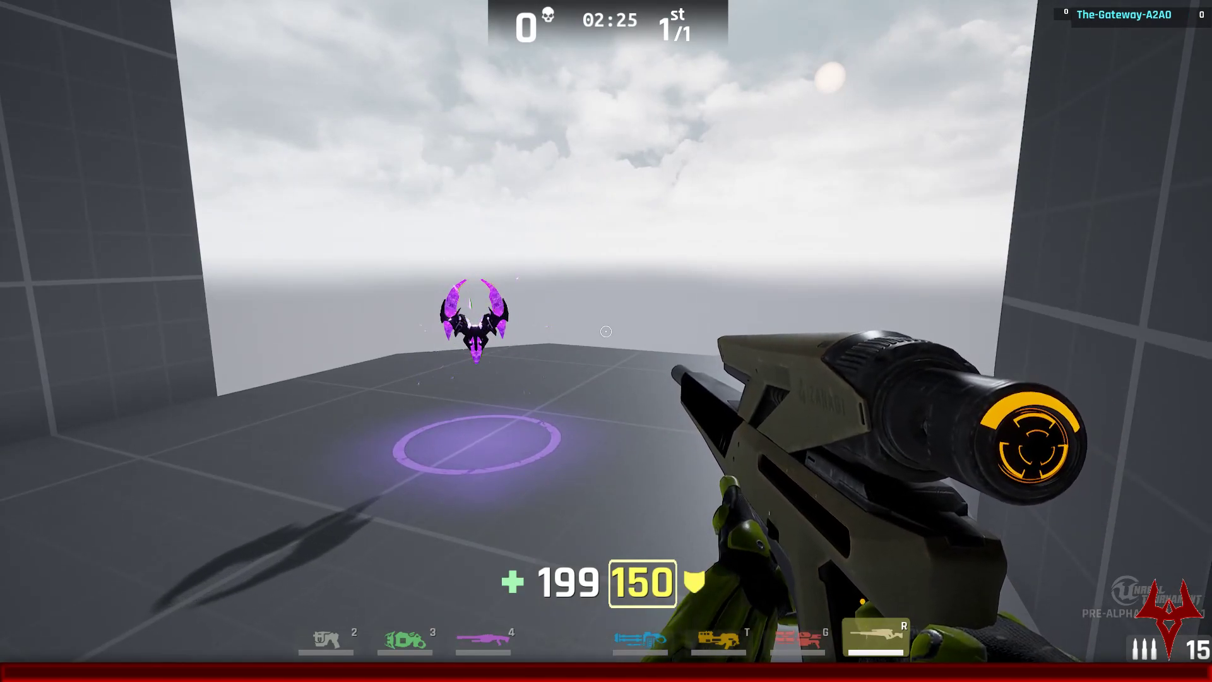
# Step: End the play session and restore the full editor layout around the viewport
pyautogui.press('Escape')
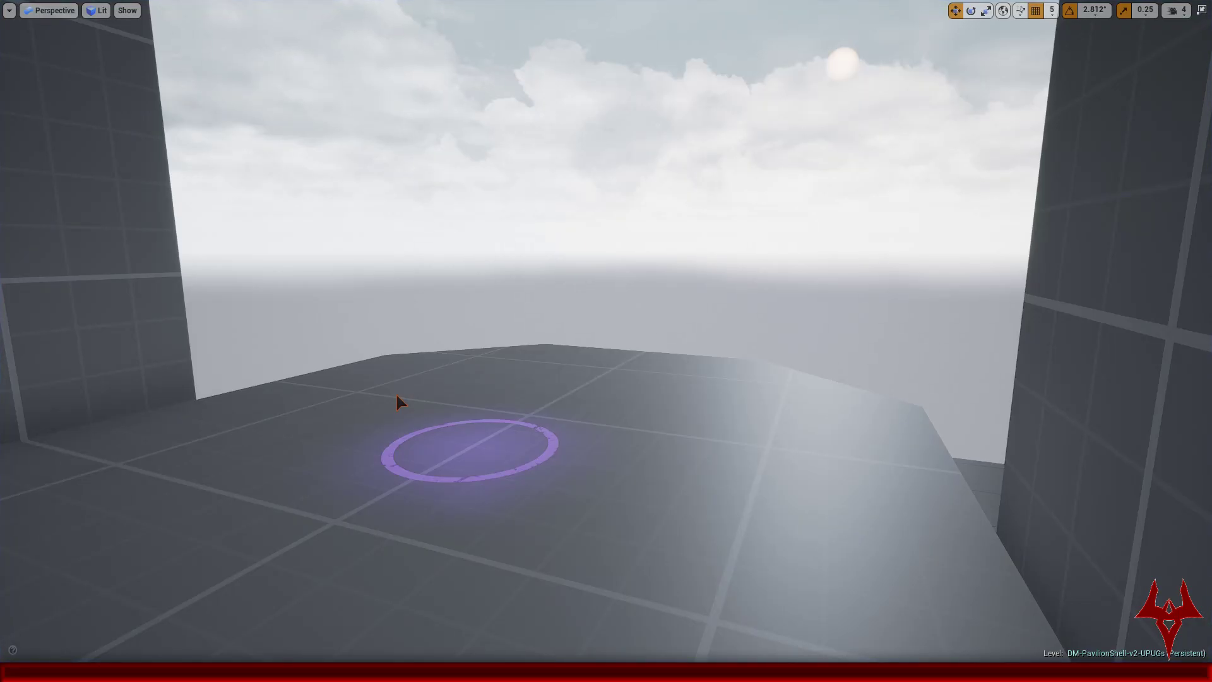
pyautogui.press('F11')
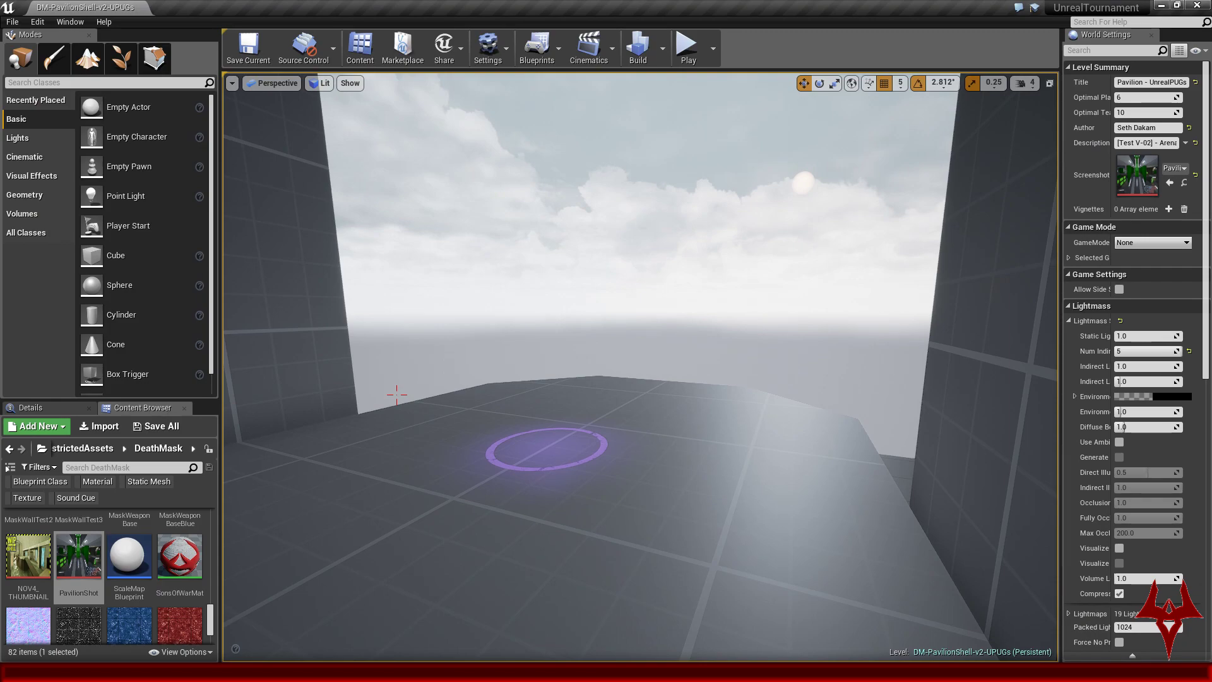